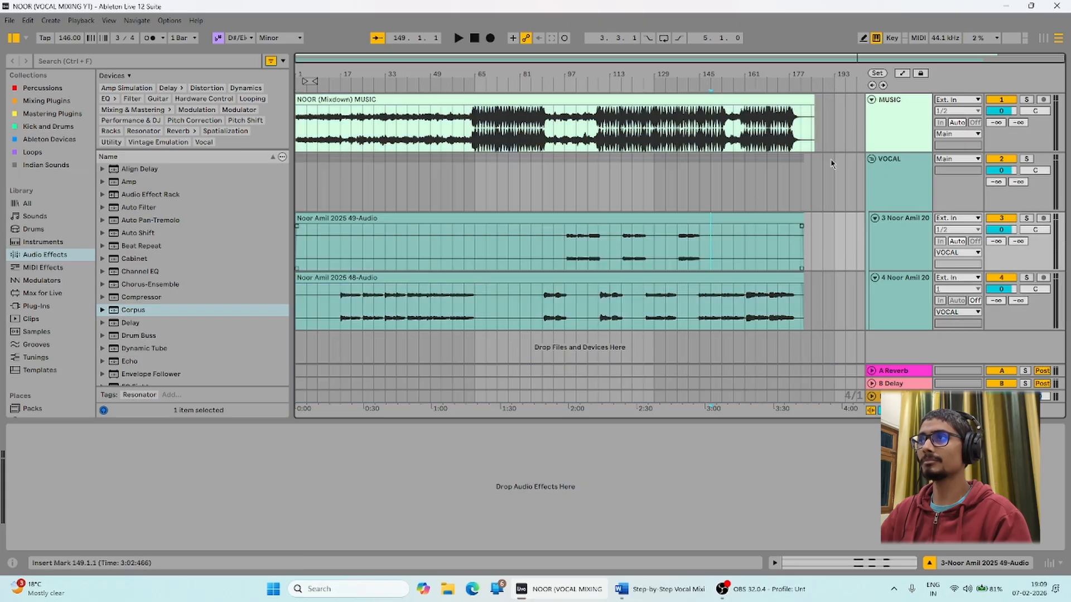
Try time selections and insert marks across the MUSIC clip and both vocal takes.
{"action": "left_click", "coordinate": [832, 167]}
{"action": "left_click_drag", "start_coordinate": [831, 186], "coordinate": [296, 380]}
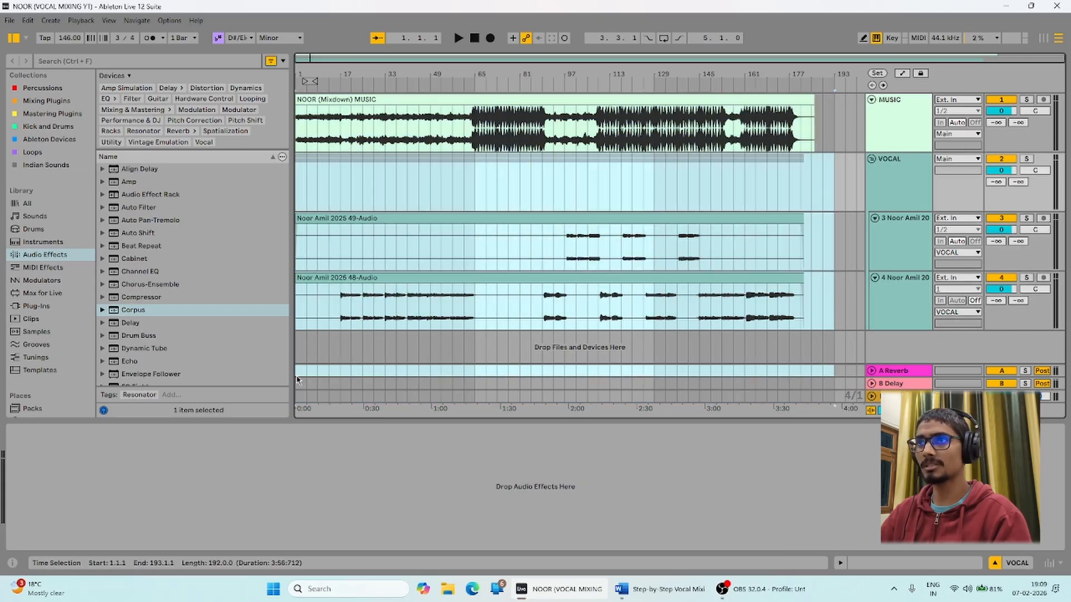
{"action": "left_click", "coordinate": [407, 204]}
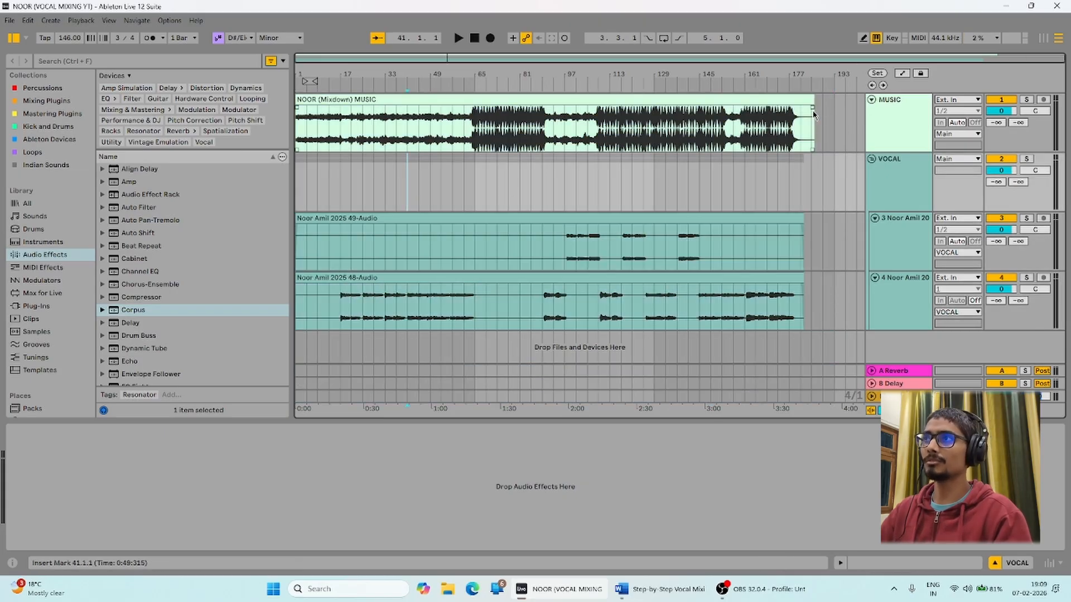
{"action": "left_click_drag", "start_coordinate": [825, 116], "coordinate": [311, 124]}
{"action": "left_click", "coordinate": [438, 130]}
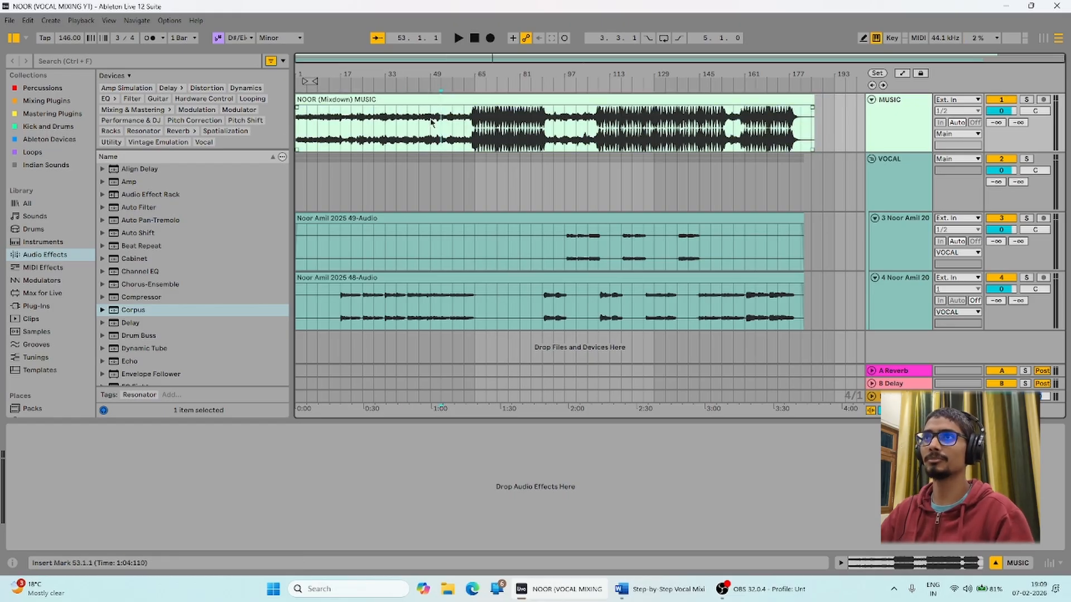
{"action": "left_click", "coordinate": [483, 100]}
{"action": "left_click", "coordinate": [418, 131]}
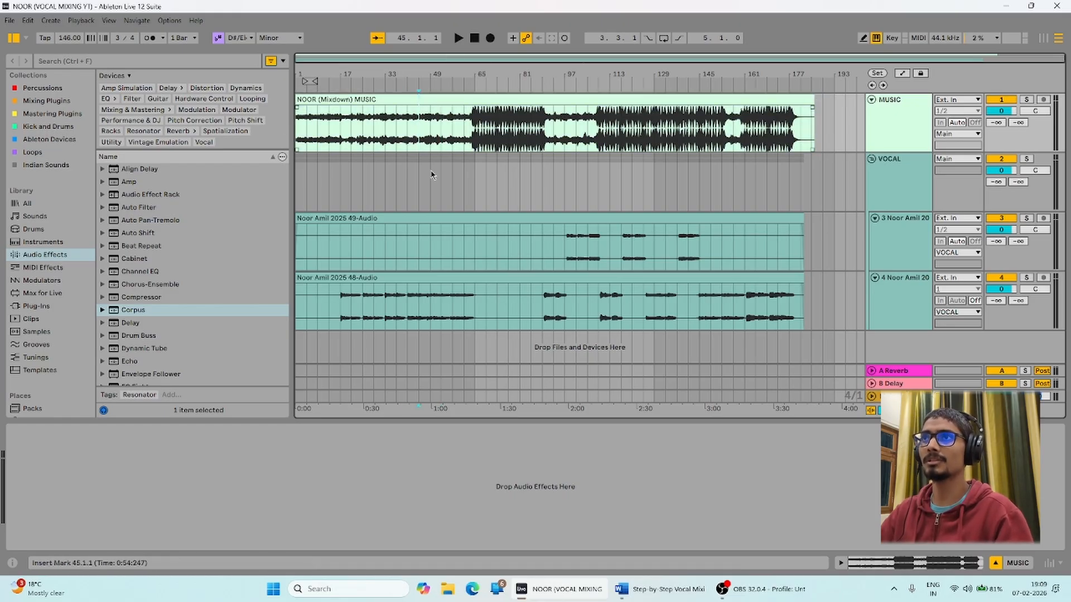
{"action": "left_click_drag", "start_coordinate": [330, 231], "coordinate": [711, 272]}
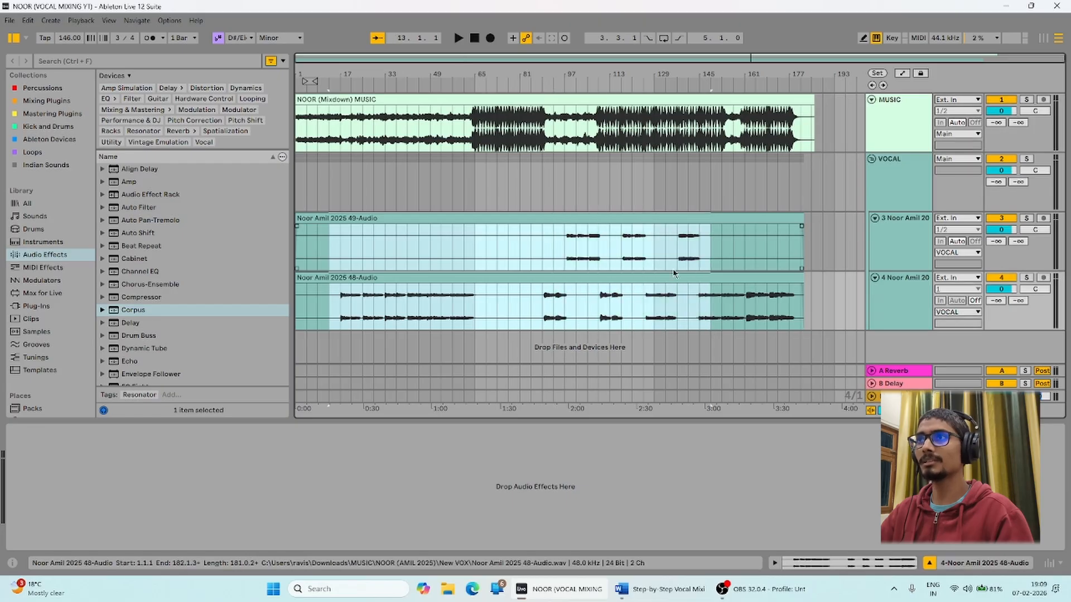
{"action": "left_click", "coordinate": [569, 202]}
{"action": "left_click", "coordinate": [488, 209]}
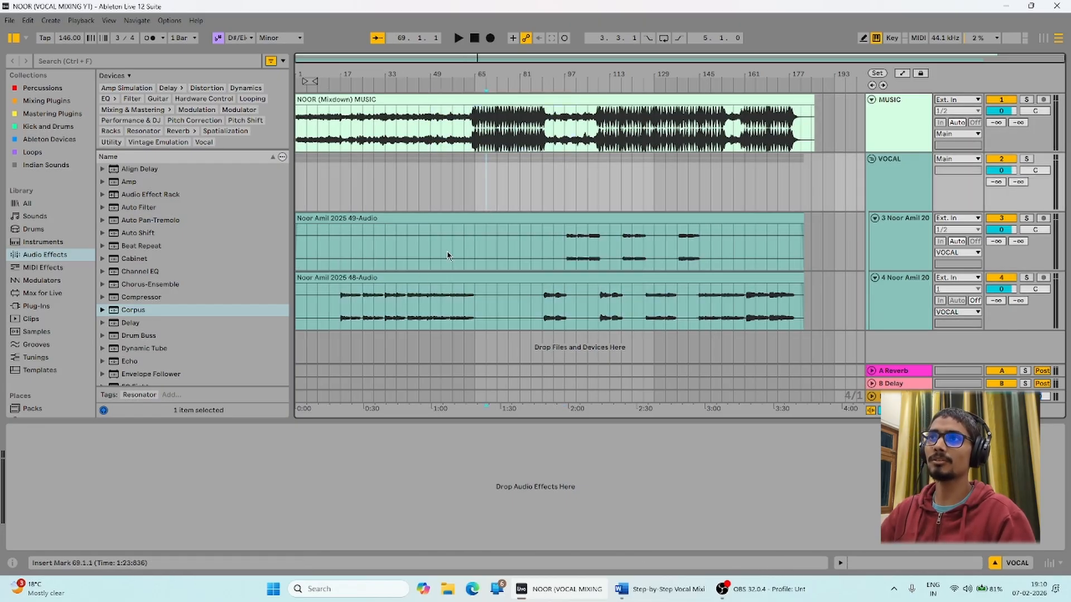
{"action": "left_click_drag", "start_coordinate": [384, 304], "coordinate": [497, 307]}
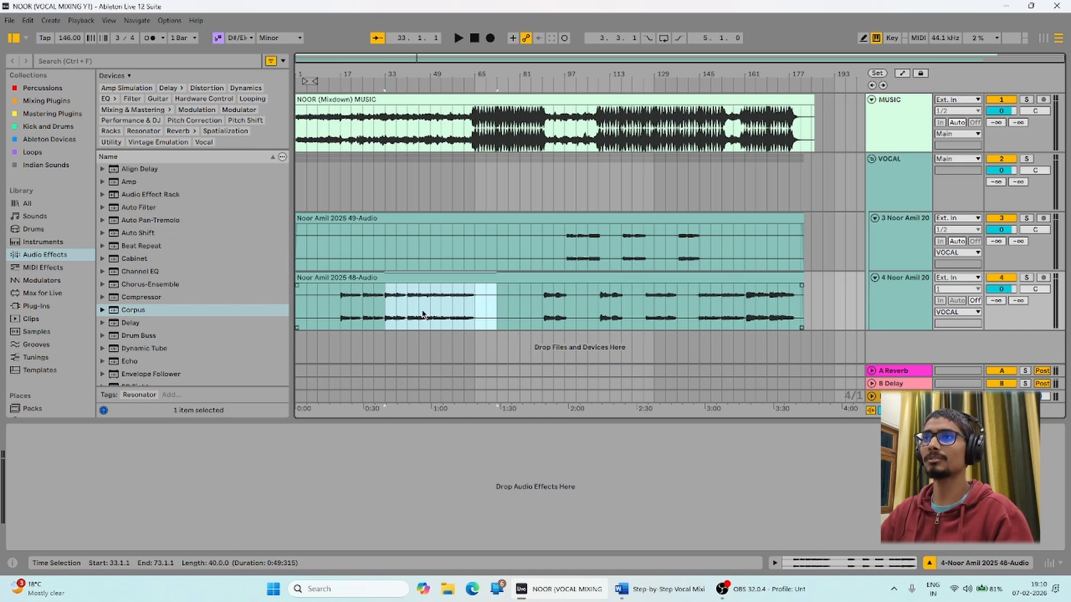
Solo the VOCAL group and play it back from bar 17.
{"action": "left_click", "coordinate": [340, 318]}
{"action": "left_click", "coordinate": [877, 182]}
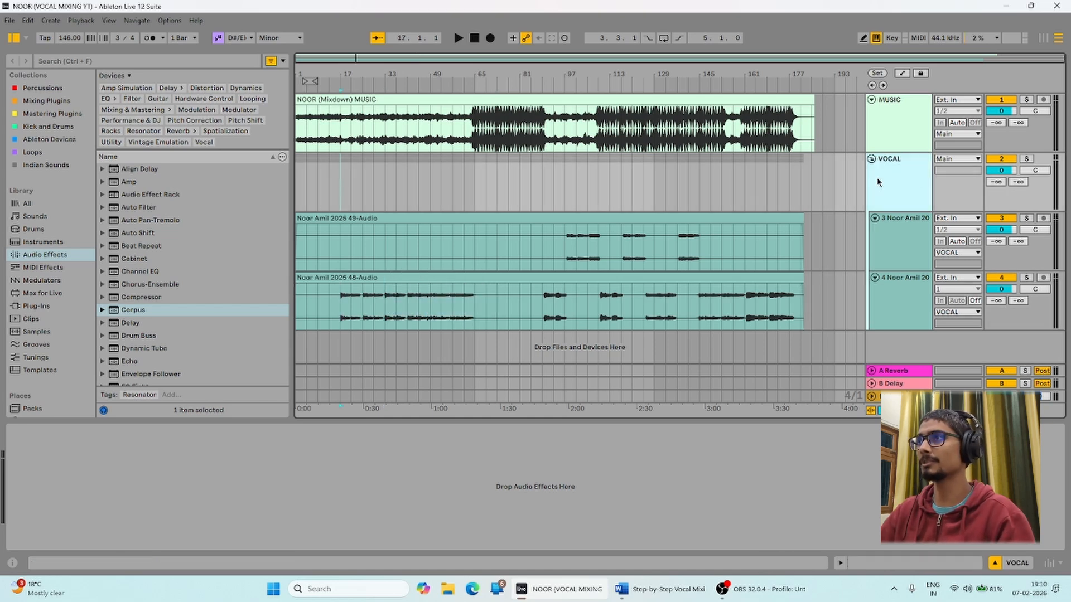
{"action": "left_click", "coordinate": [1027, 160]}
{"action": "key", "text": "space"}
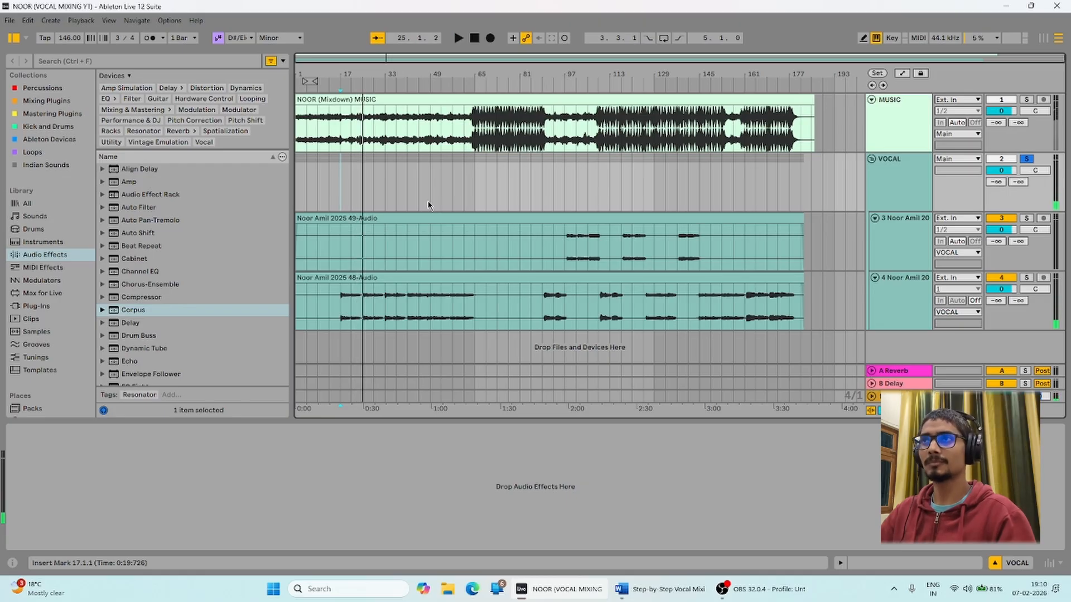
Stop playback and audition the soloed MUSIC track from the start, then from bar 65.
{"action": "key", "text": "space"}
{"action": "left_click", "coordinate": [520, 140]}
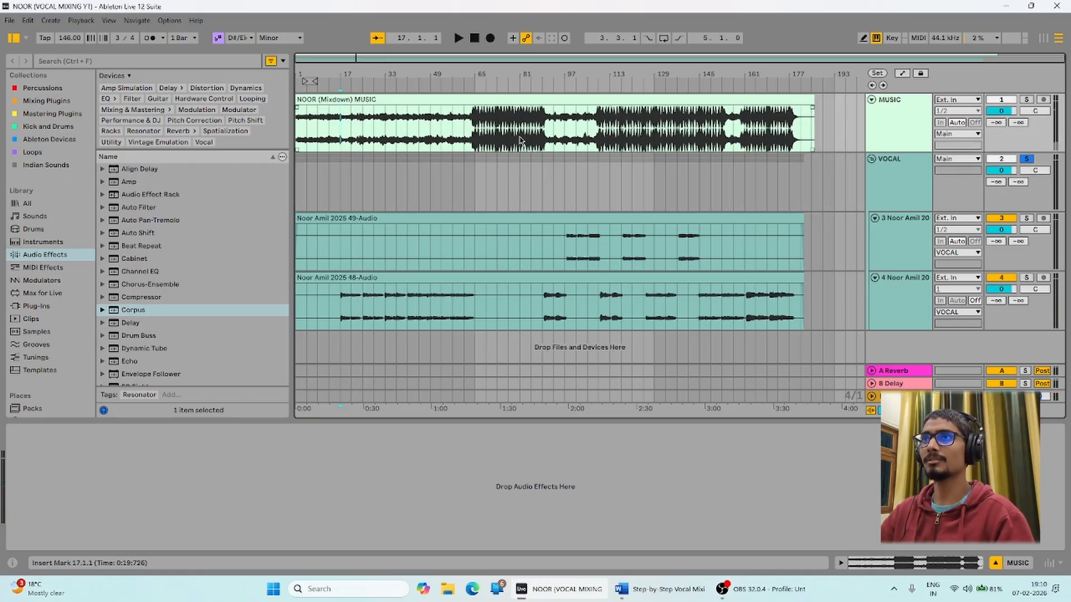
{"action": "left_click", "coordinate": [342, 99]}
{"action": "left_click", "coordinate": [1029, 100]}
{"action": "key", "text": "space"}
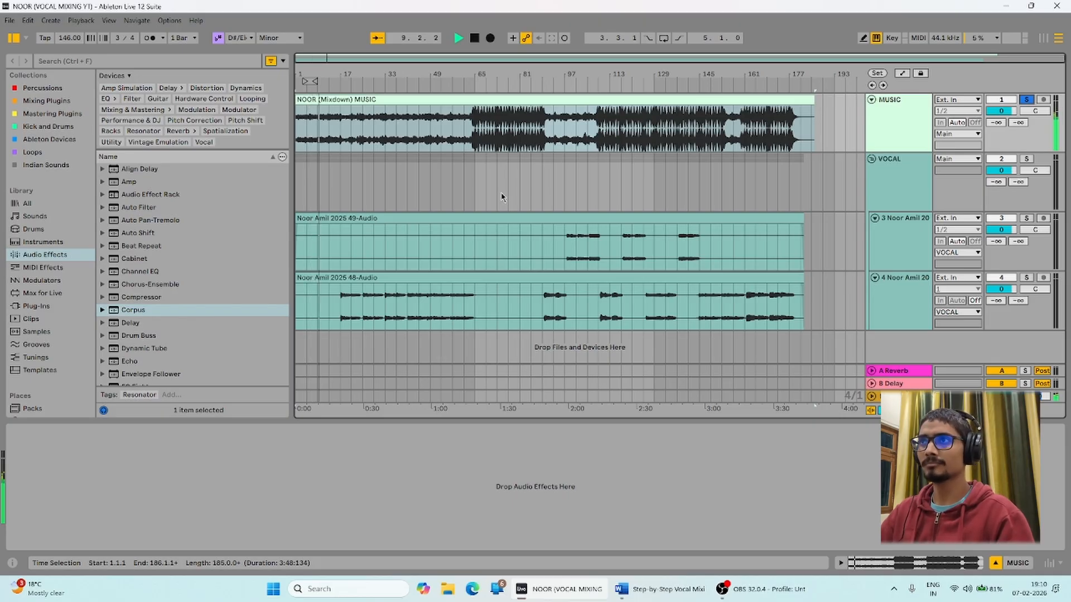
{"action": "left_click", "coordinate": [475, 128]}
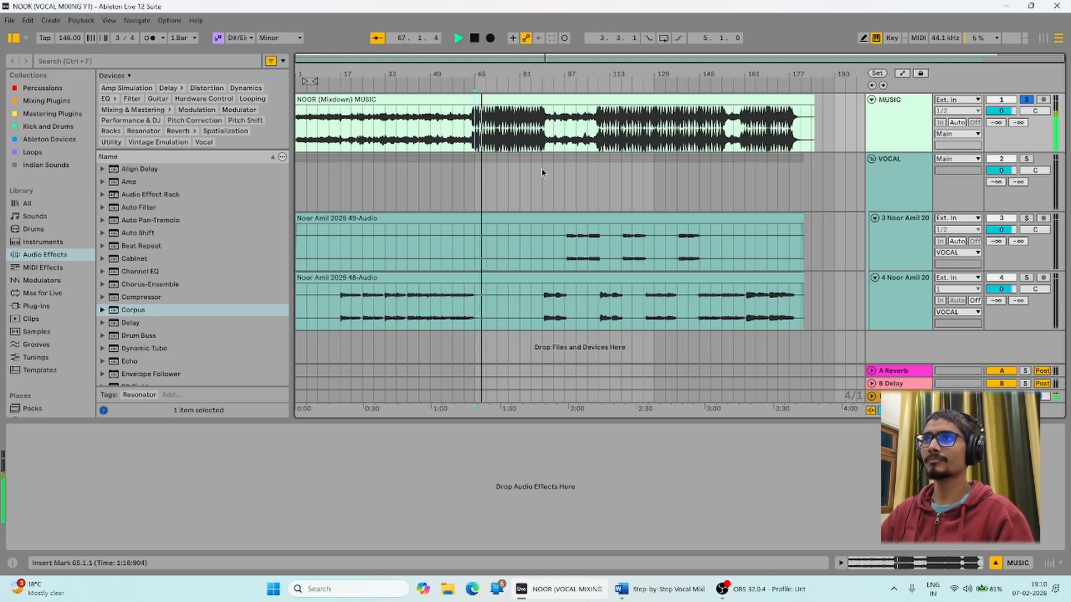
{"action": "key", "text": "space"}
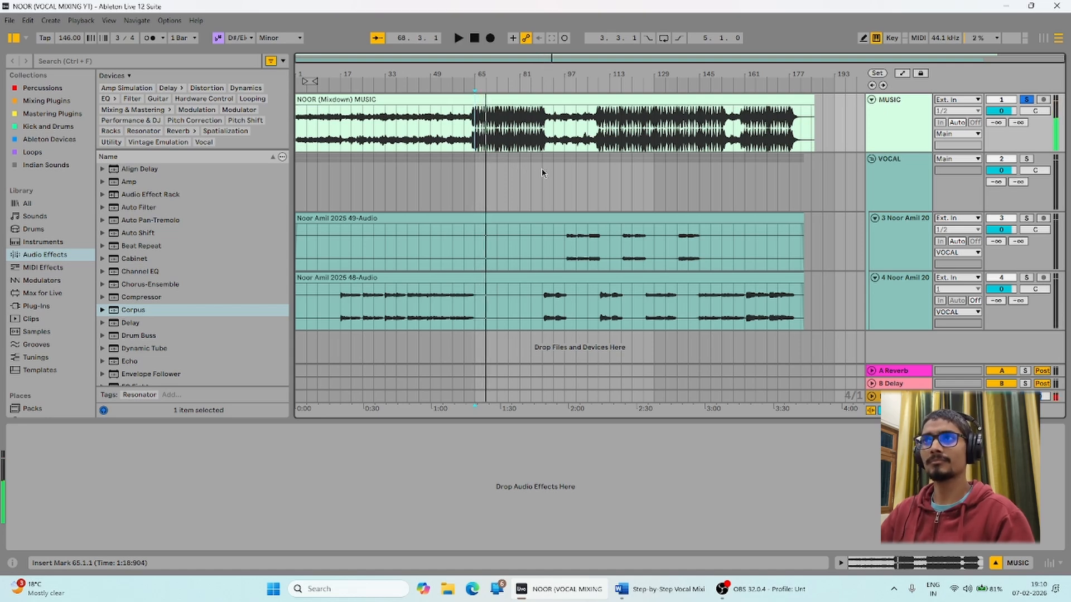
Unsolo MUSIC, clear the MUSIC clip selections, and switch to the vocal mixing chain document.
{"action": "left_click", "coordinate": [1027, 99]}
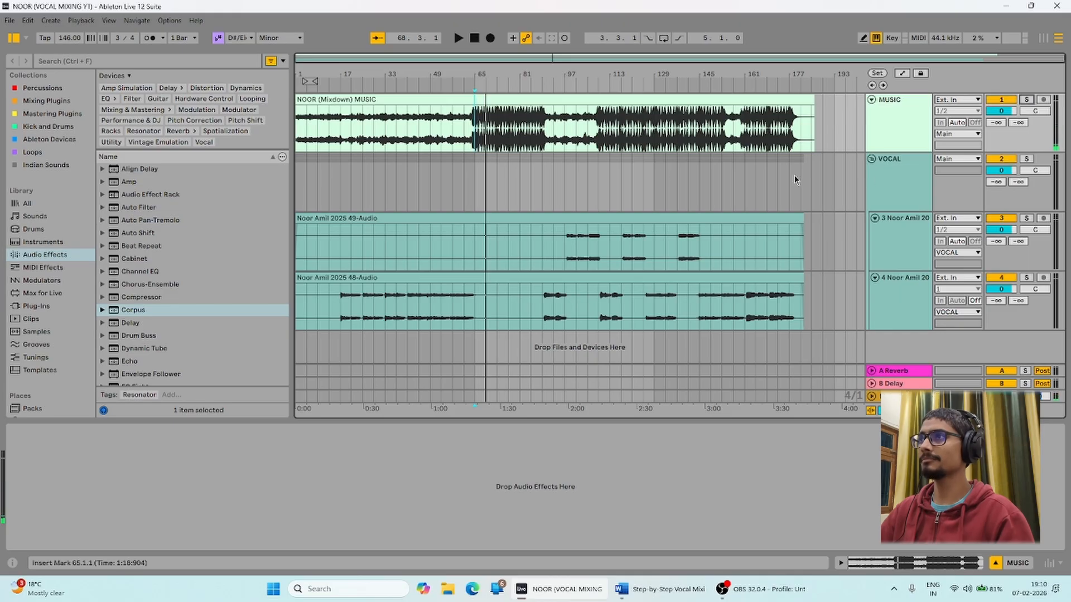
{"action": "left_click", "coordinate": [576, 201]}
{"action": "left_click_drag", "start_coordinate": [565, 143], "coordinate": [486, 143]}
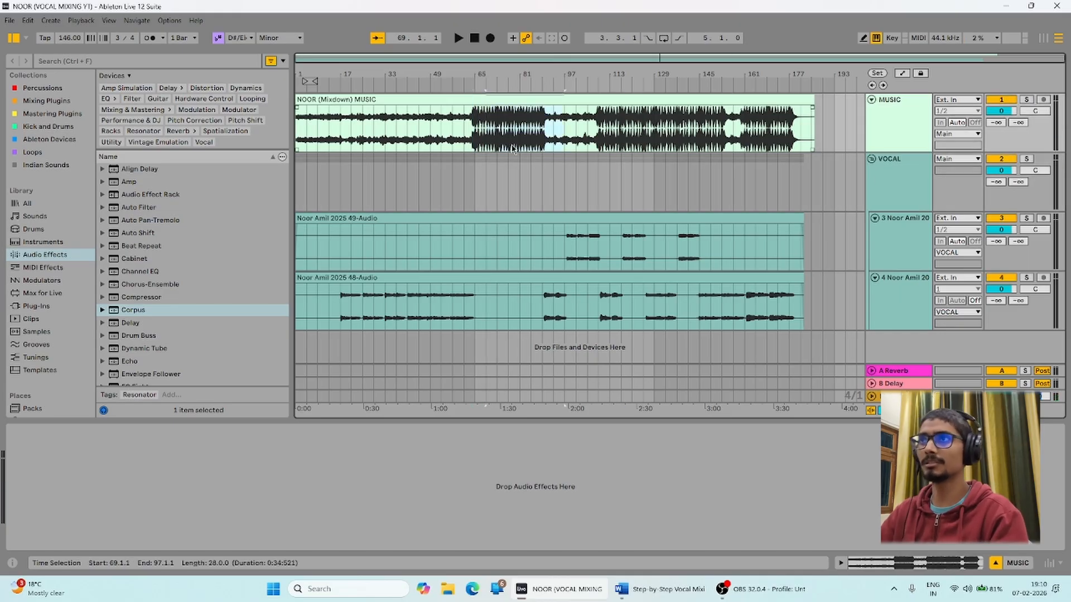
{"action": "left_click", "coordinate": [511, 149]}
{"action": "left_click_drag", "start_coordinate": [398, 143], "coordinate": [298, 148]}
{"action": "left_click", "coordinate": [307, 147]}
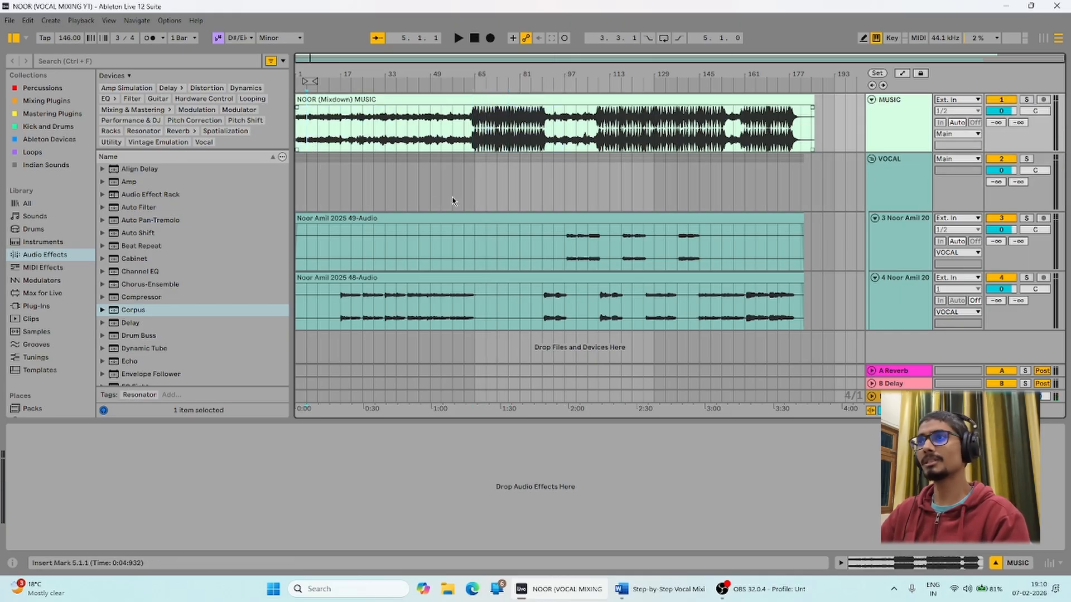
{"action": "left_click", "coordinate": [397, 310]}
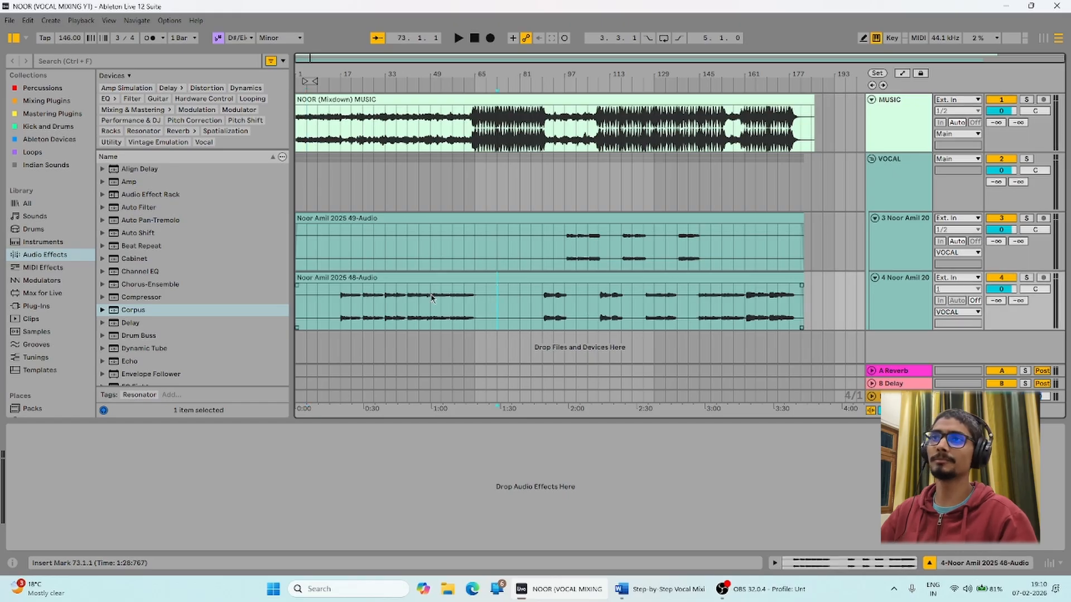
{"action": "left_click", "coordinate": [668, 584]}
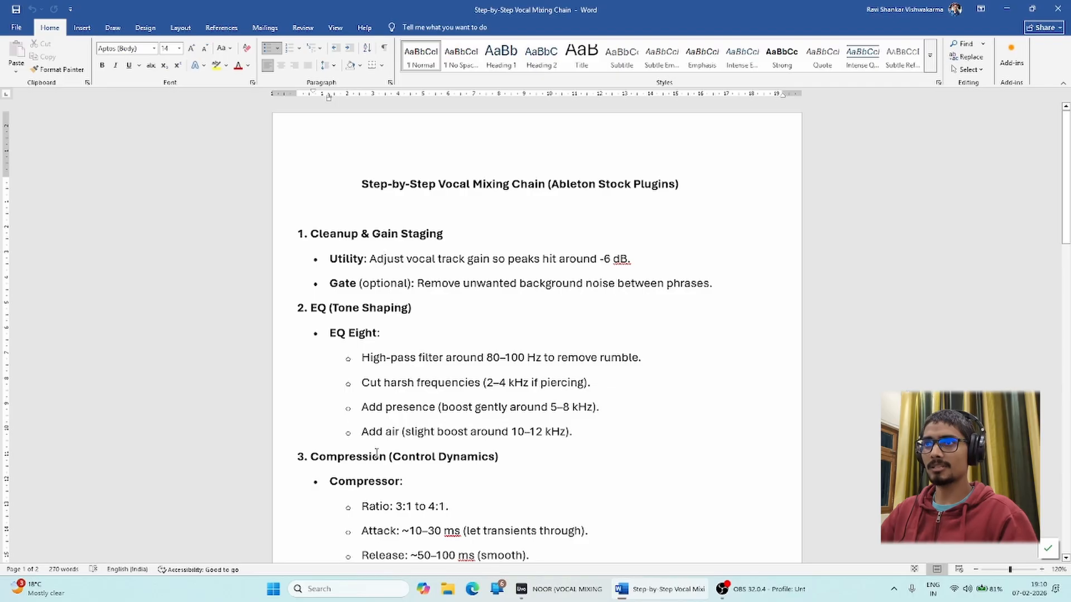
Scroll through the guide's stages from Cleanup & Gain Staging to Reverb (Space).
{"action": "scroll", "coordinate": [376, 453], "scroll_direction": "down", "scroll_amount": 8}
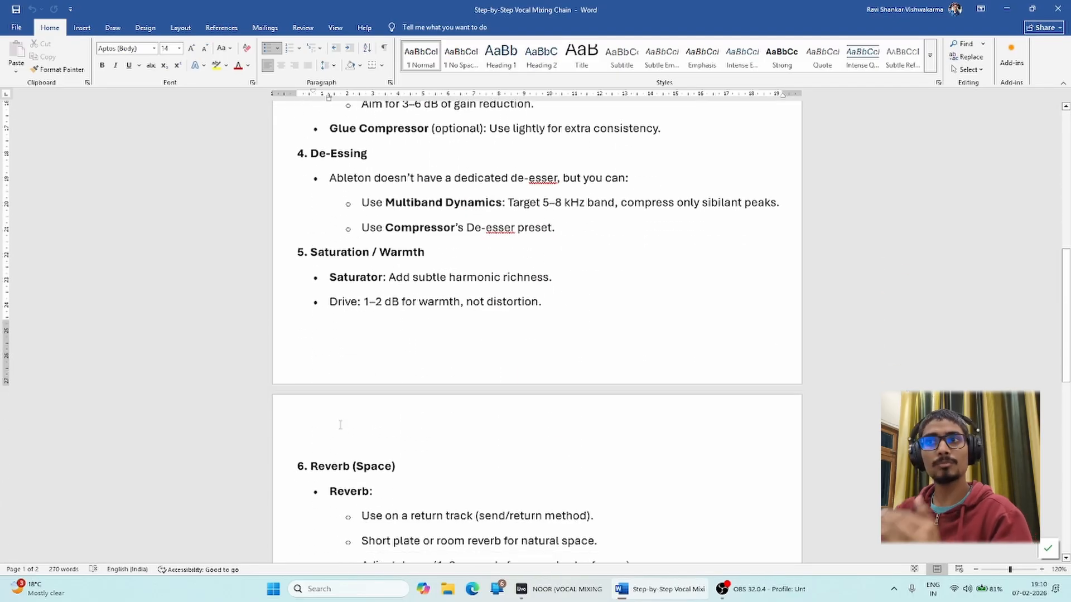
{"action": "scroll", "coordinate": [354, 429], "scroll_direction": "up", "scroll_amount": 8}
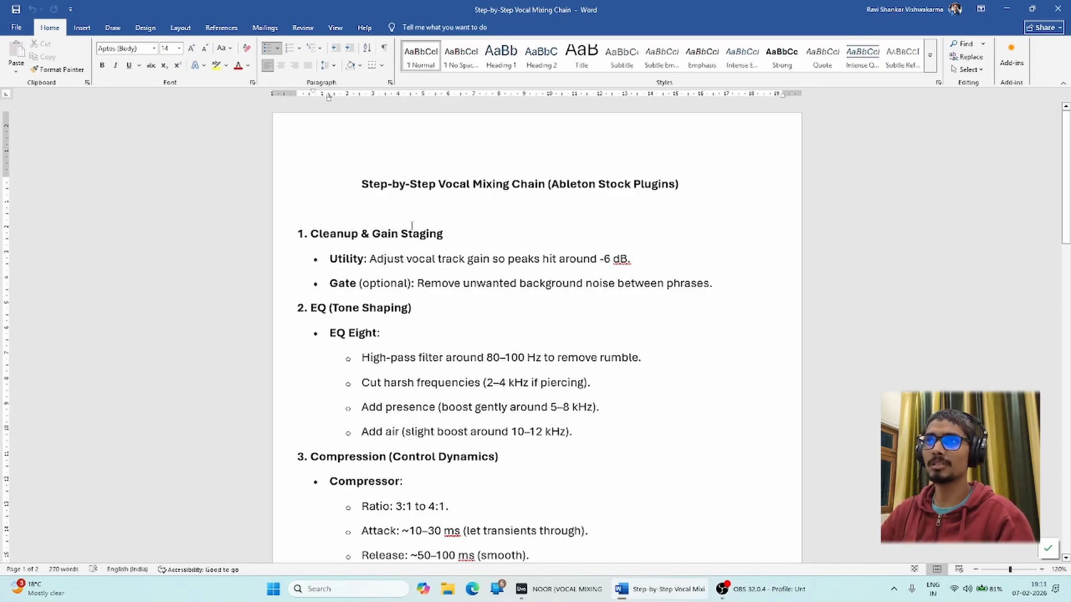
{"action": "scroll", "coordinate": [418, 250], "scroll_direction": "down", "scroll_amount": 3}
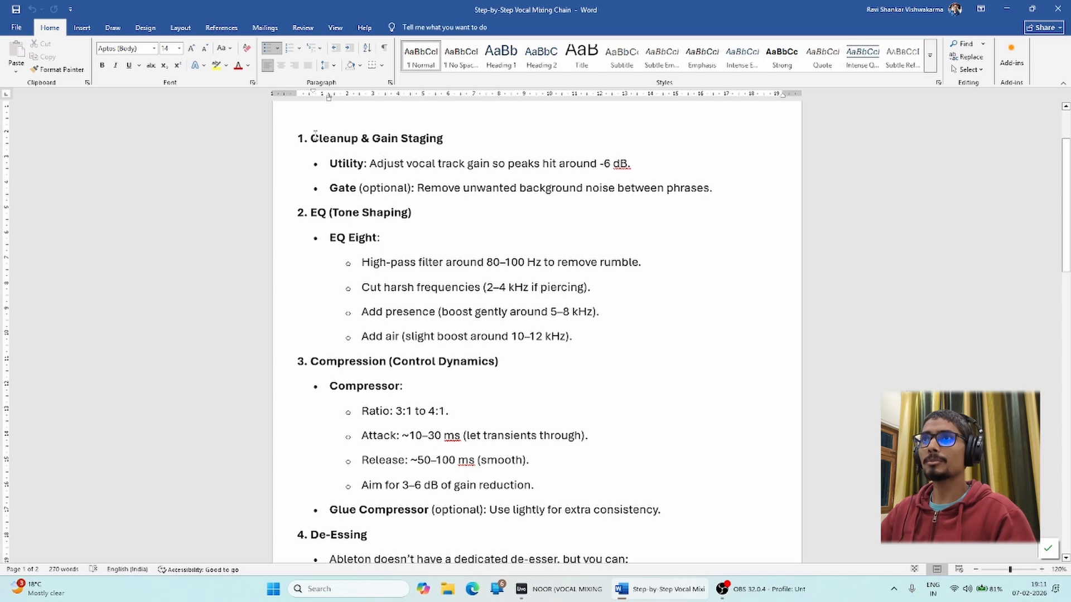
{"action": "scroll", "coordinate": [335, 179], "scroll_direction": "up", "scroll_amount": 2}
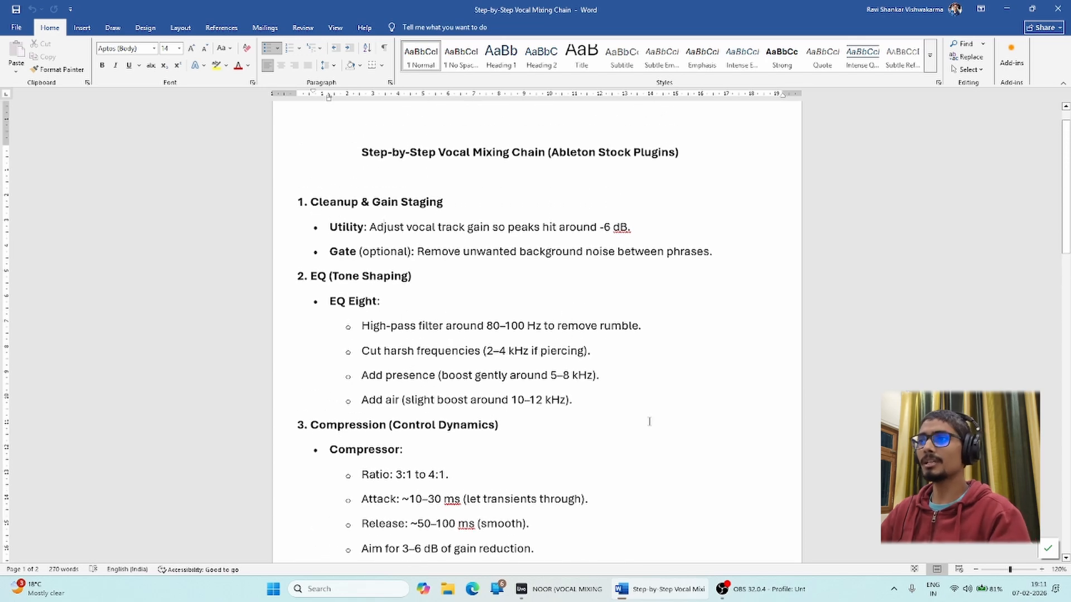
Return to Ableton and show the mixer beneath the arrangement.
{"action": "left_click", "coordinate": [566, 599]}
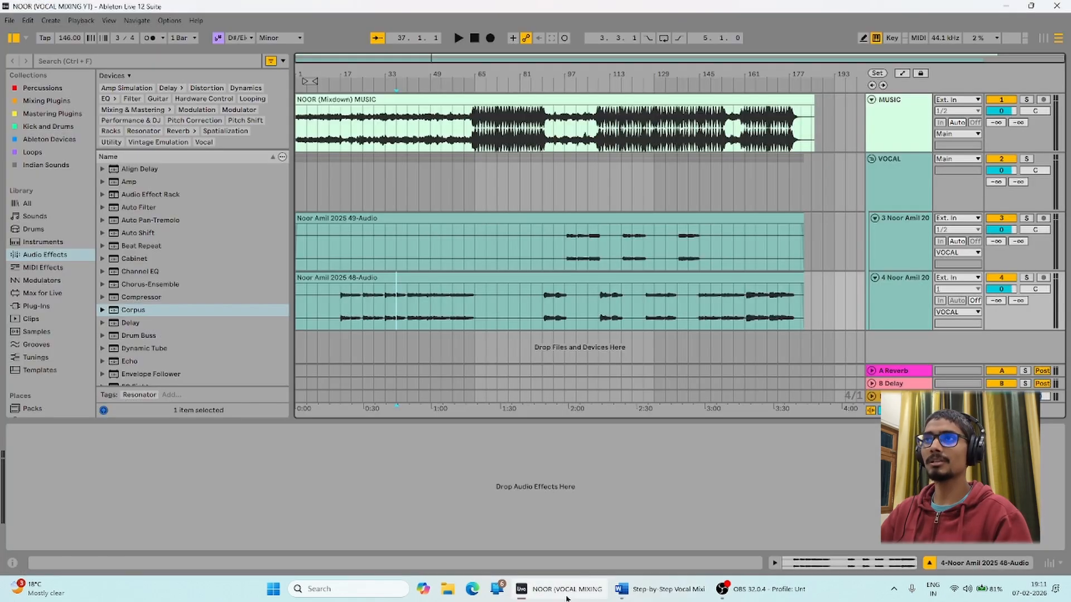
{"action": "left_click", "coordinate": [521, 98]}
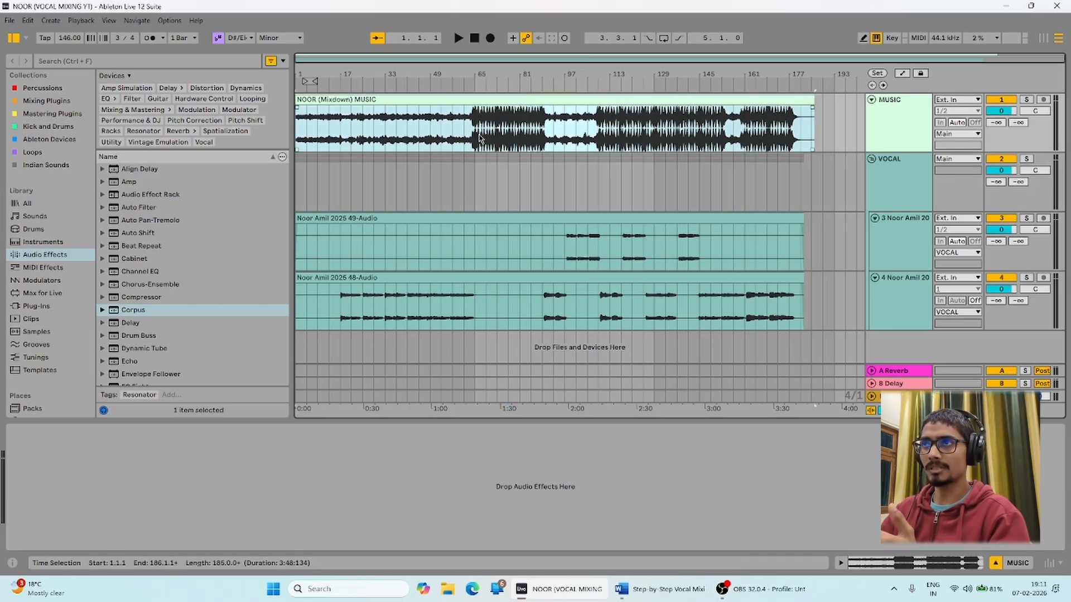
{"action": "left_click", "coordinate": [1047, 564]}
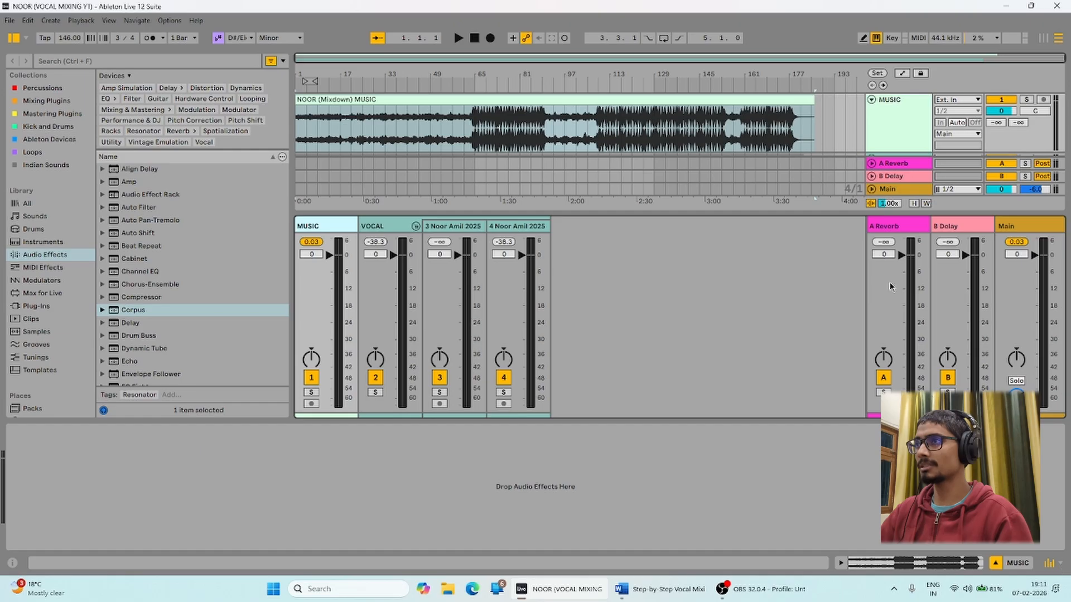
Solo MUSIC and audition it from bar 65, then hide the device panel.
{"action": "left_click", "coordinate": [475, 139]}
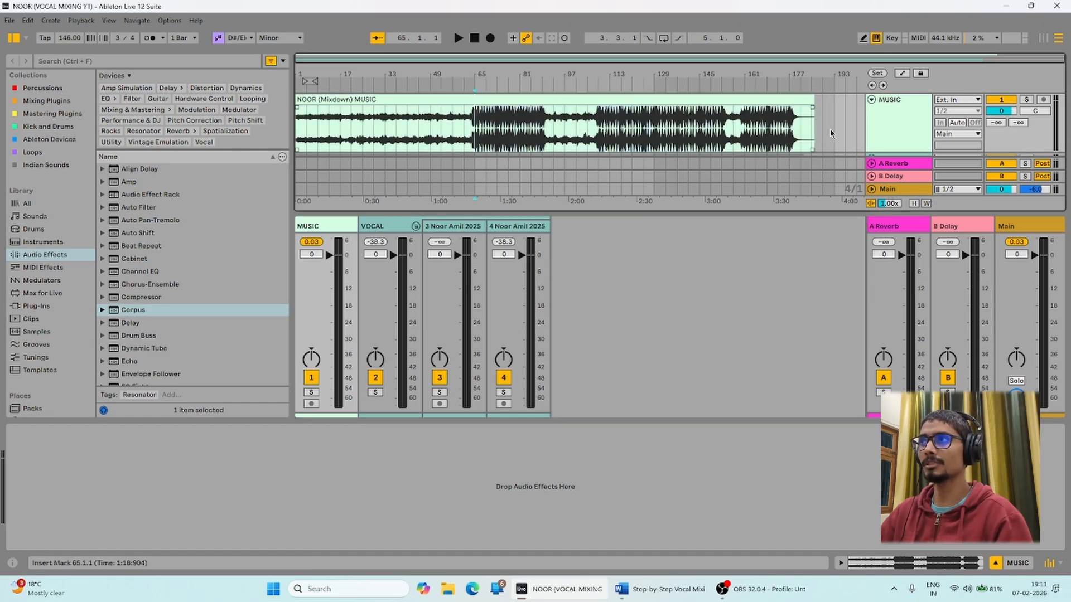
{"action": "left_click", "coordinate": [1027, 100]}
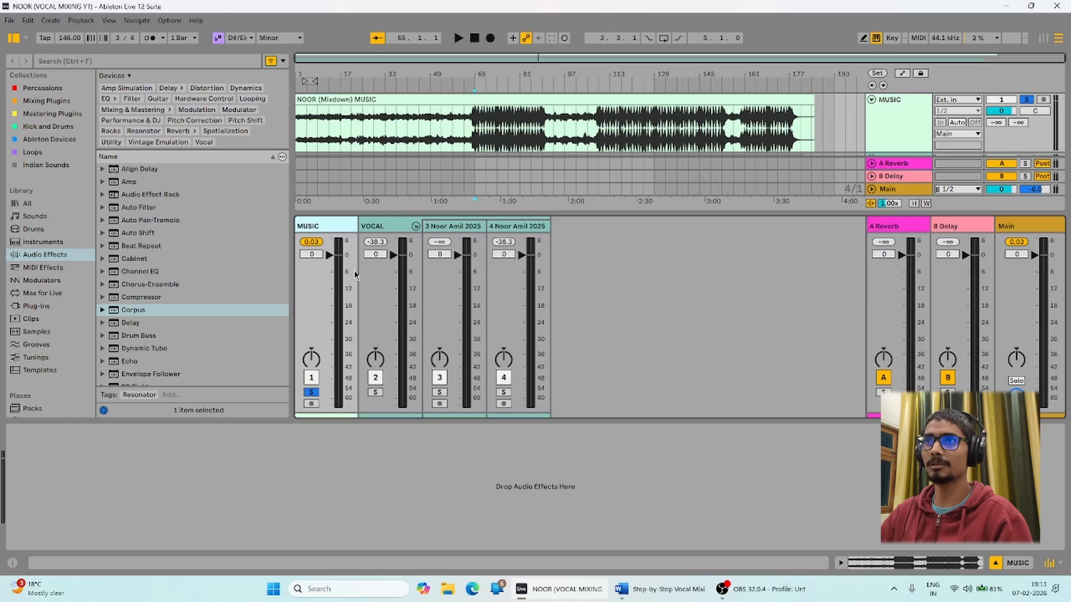
{"action": "key", "text": "space"}
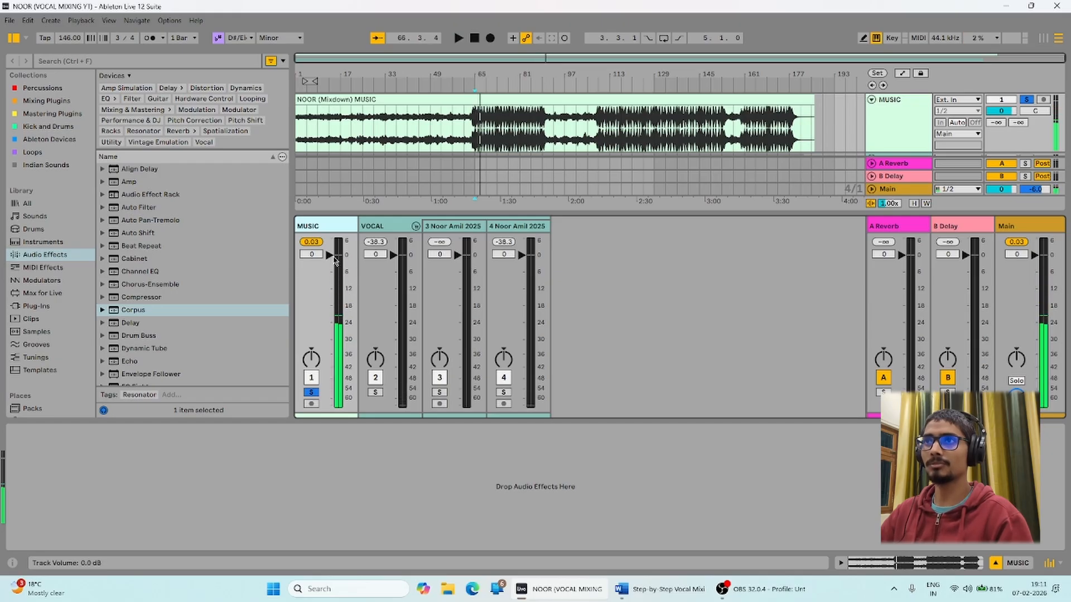
{"action": "key", "text": "space"}
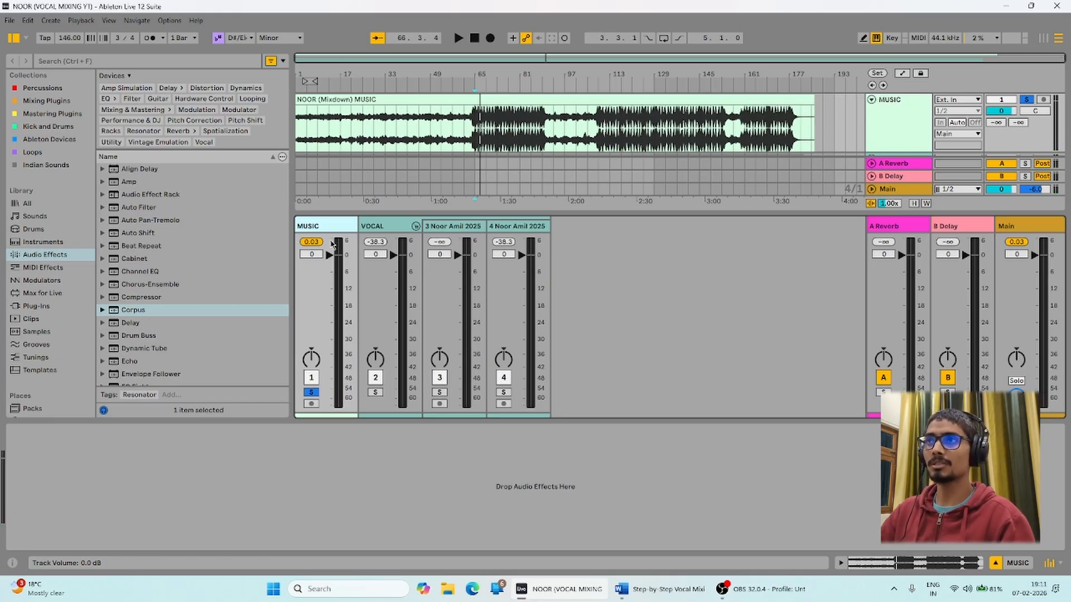
{"action": "left_click", "coordinate": [996, 562]}
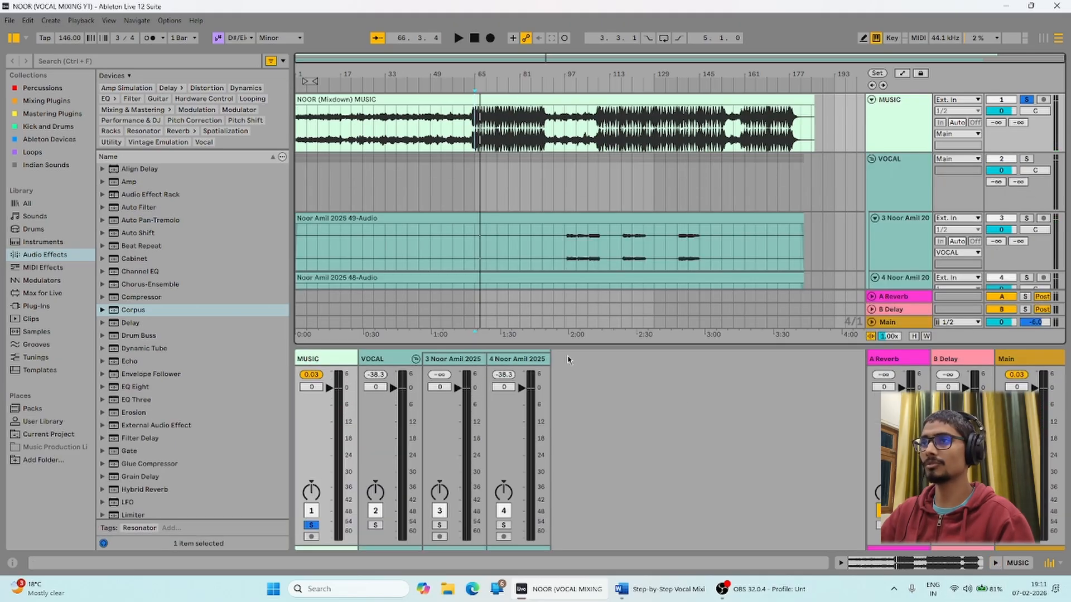
{"action": "left_click", "coordinate": [902, 323]}
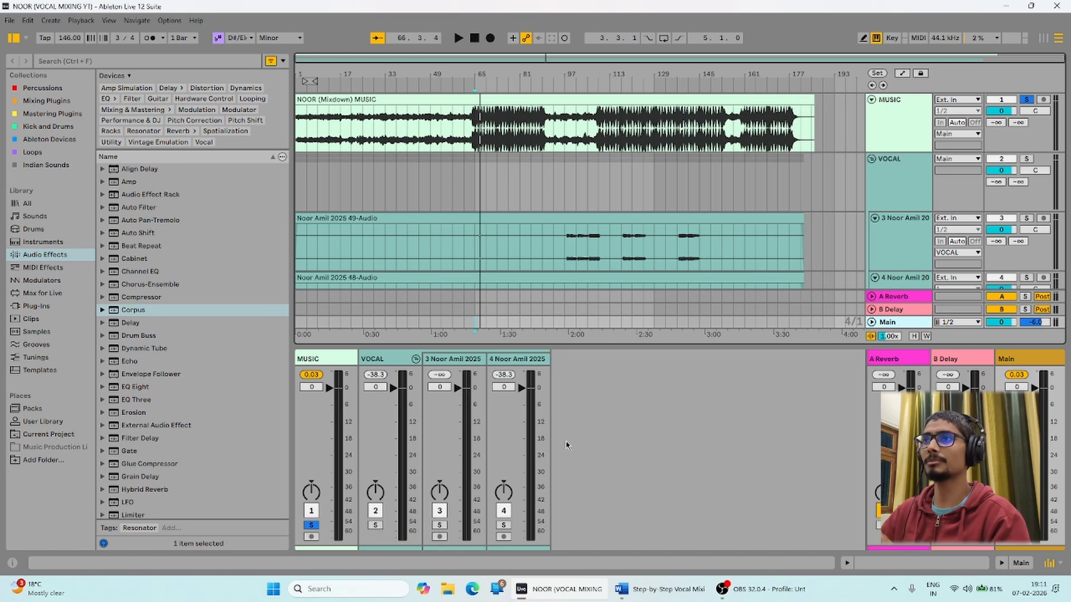
Set the MUSIC clip's gain to -6 dB.
{"action": "double_click", "coordinate": [501, 100]}
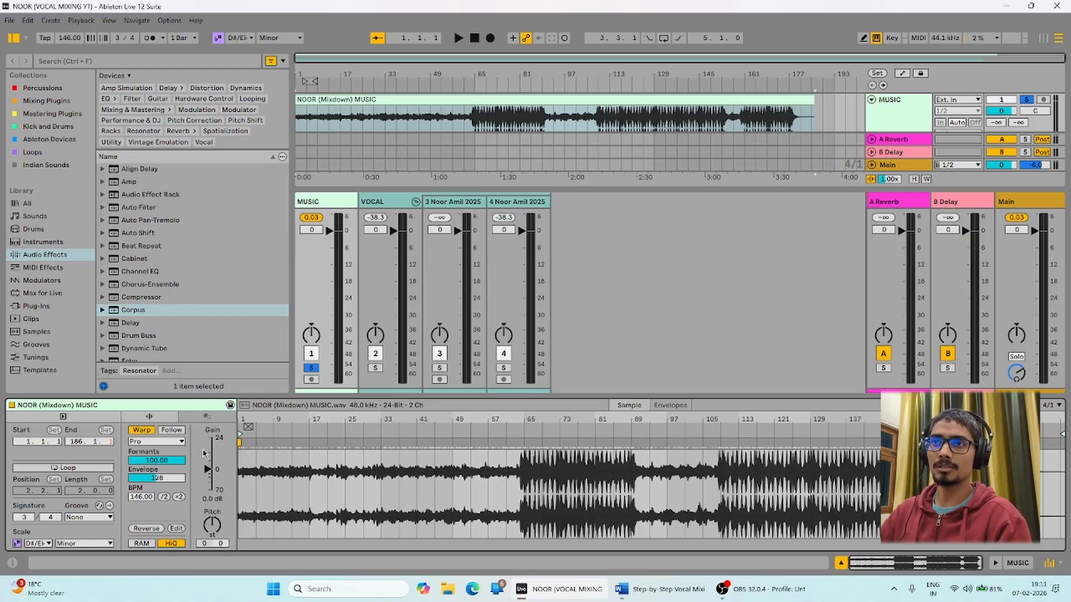
{"action": "left_click", "coordinate": [211, 500]}
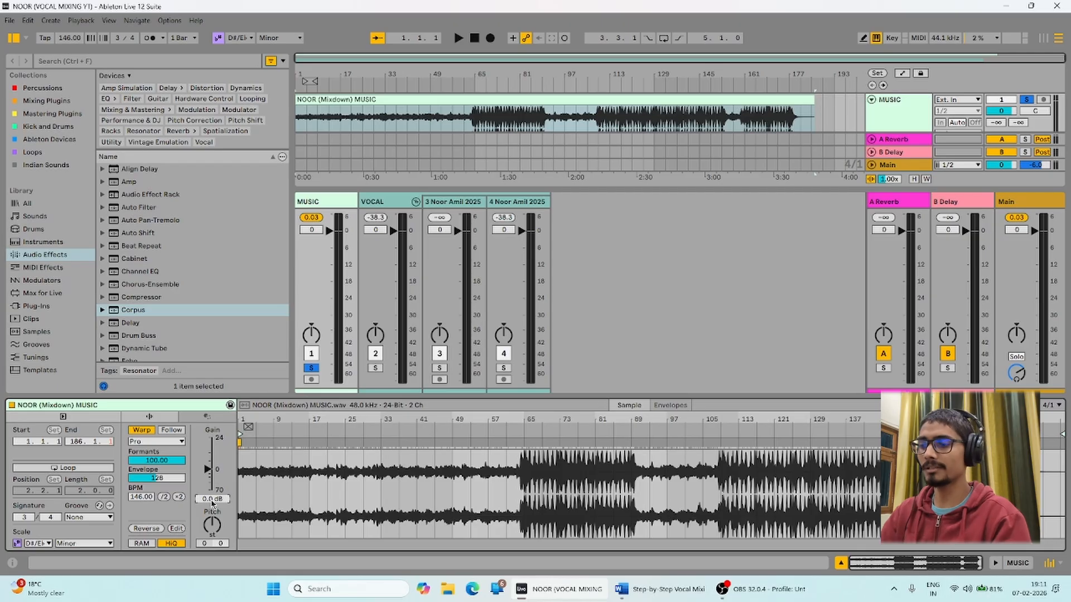
{"action": "type", "text": "-6"}
{"action": "key", "text": "Return"}
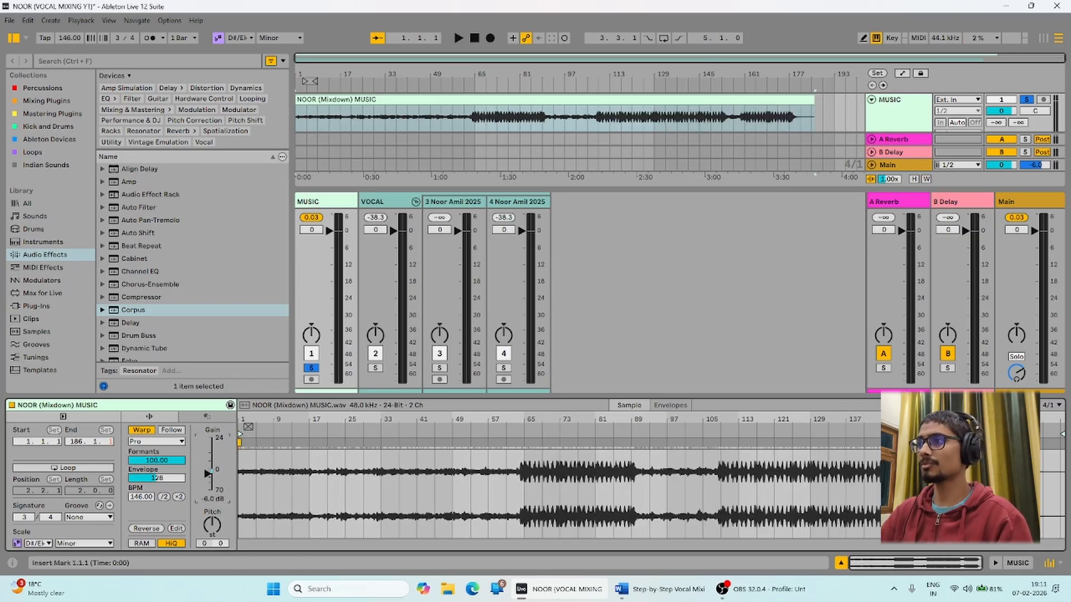
Audition MUSIC from bar 65 with the peak readout cleared, then unsolo it.
{"action": "left_click", "coordinate": [475, 118]}
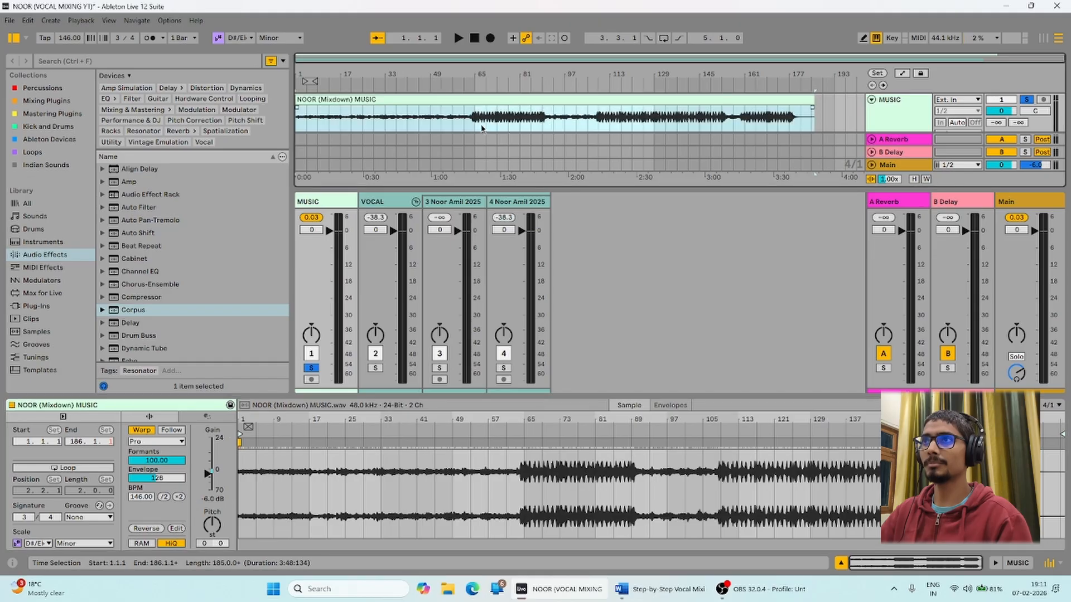
{"action": "left_click", "coordinate": [311, 217]}
{"action": "key", "text": "space"}
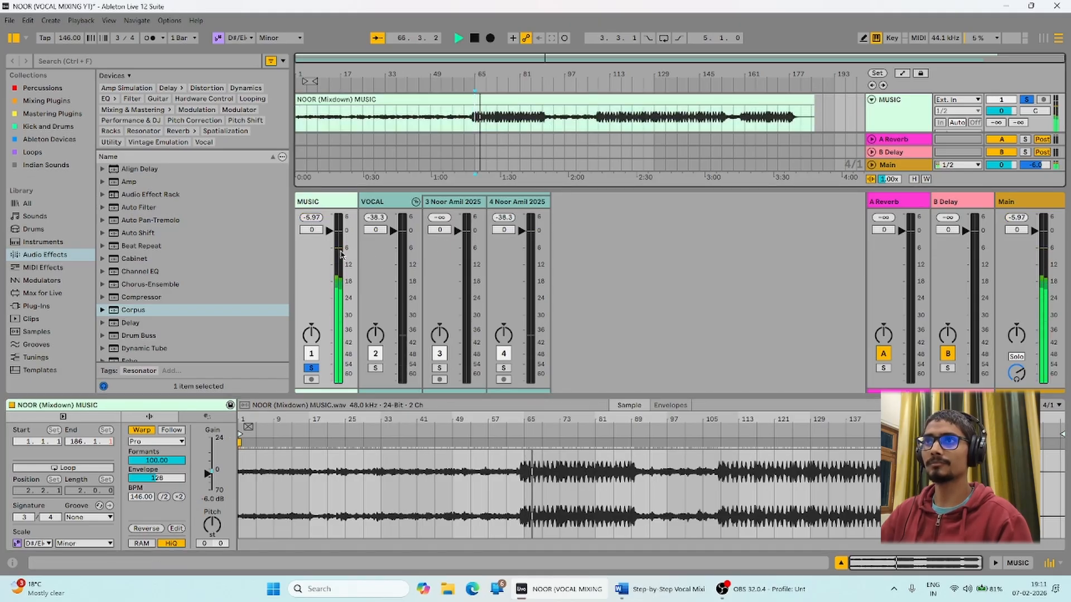
{"action": "key", "text": "space"}
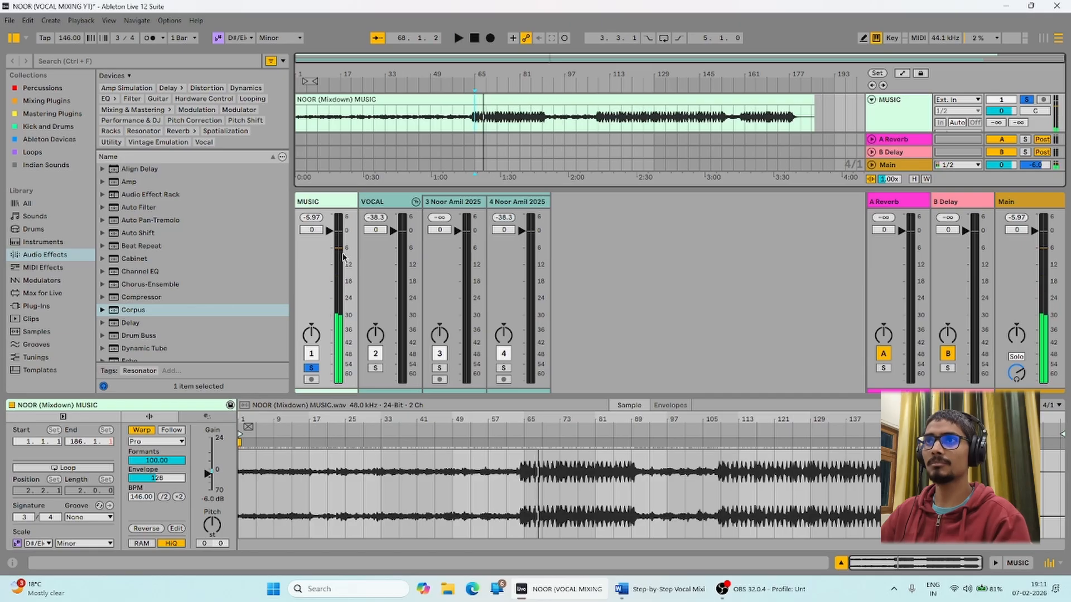
{"action": "left_click", "coordinate": [1028, 101]}
Hide the mixer, place the insert point at bar 17 and select the VOCAL group.
{"action": "left_click", "coordinate": [1050, 564]}
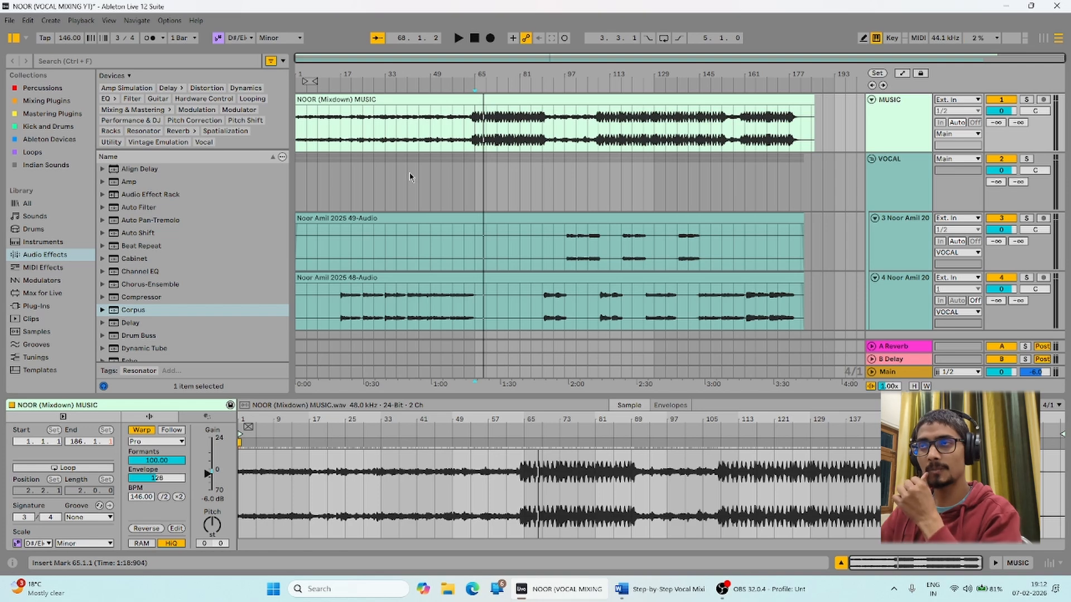
{"action": "left_click", "coordinate": [340, 193]}
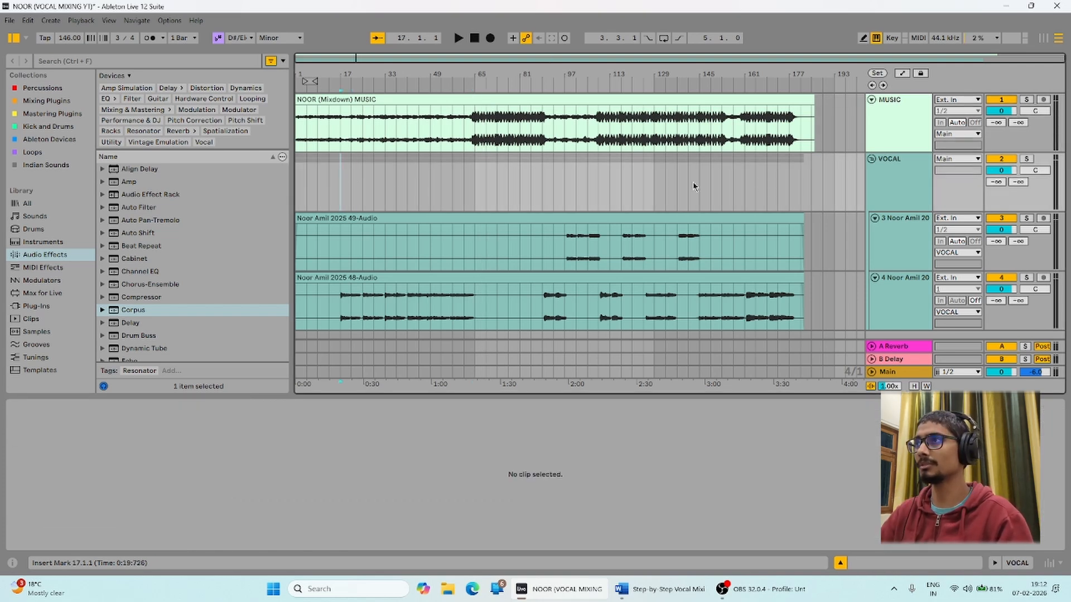
{"action": "left_click", "coordinate": [878, 193]}
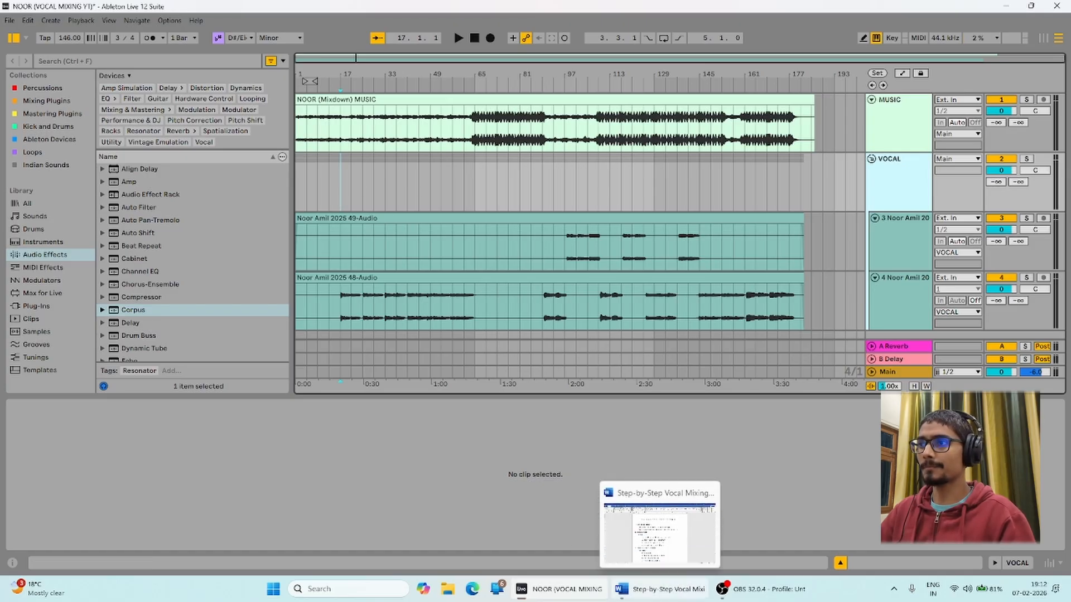
Check the Cleanup & Gain Staging section of the Word notes, then return to Ableton.
{"action": "left_click", "coordinate": [661, 585]}
{"action": "left_click_drag", "start_coordinate": [311, 202], "coordinate": [450, 204]}
{"action": "left_click", "coordinate": [439, 227]}
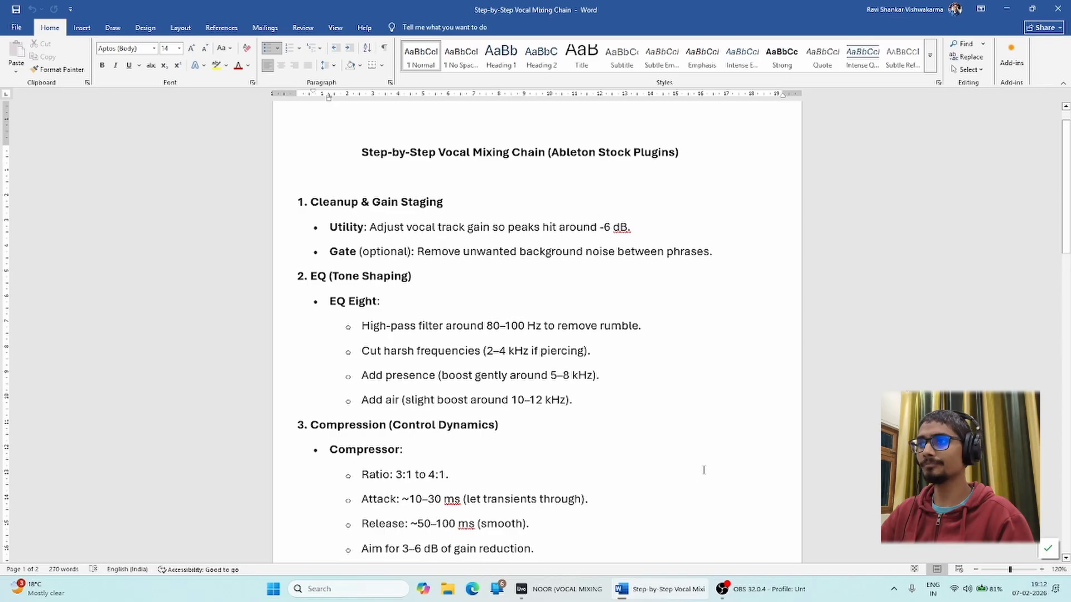
{"action": "left_click", "coordinate": [563, 589]}
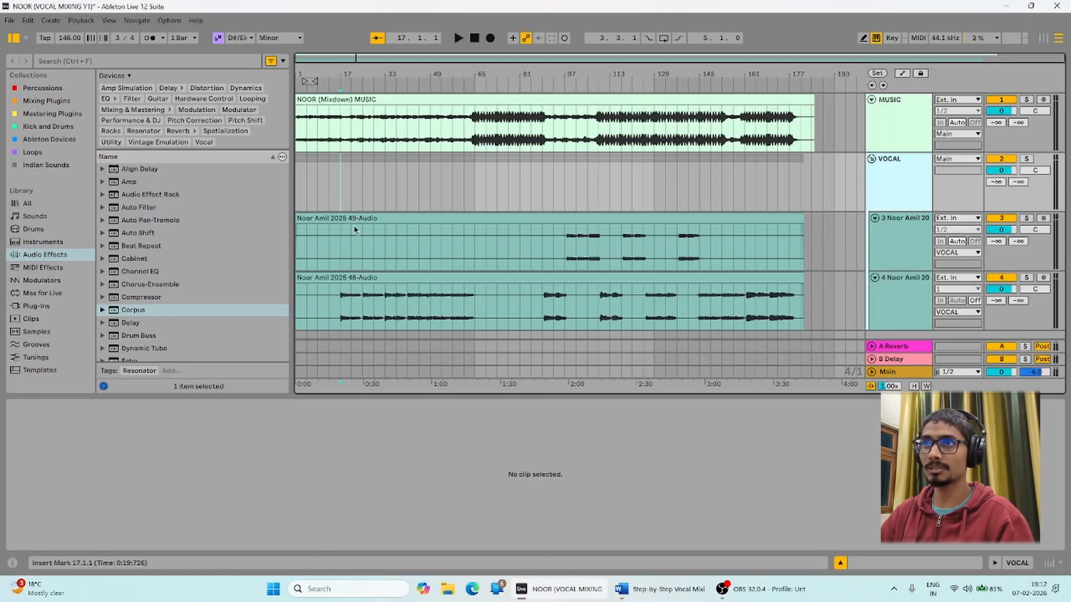
Try time selections on the track 3 and track 4 vocal clips.
{"action": "scroll", "coordinate": [356, 228], "scroll_direction": "down", "scroll_amount": 1}
{"action": "left_click_drag", "start_coordinate": [564, 225], "coordinate": [297, 237]}
{"action": "left_click_drag", "start_coordinate": [332, 282], "coordinate": [296, 284]}
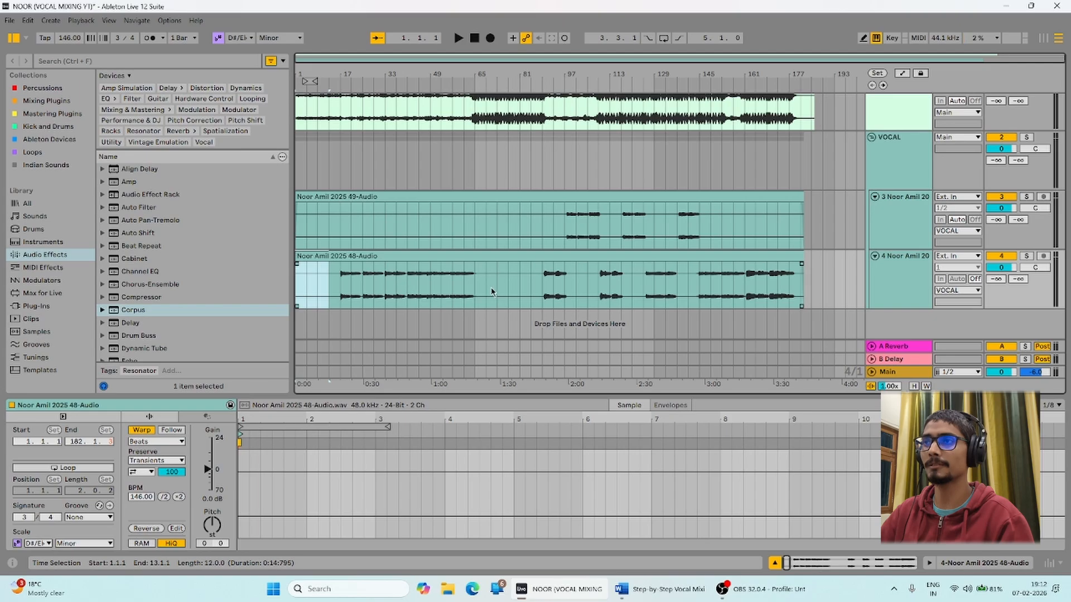
{"action": "left_click_drag", "start_coordinate": [496, 292], "coordinate": [599, 295]}
{"action": "left_click_drag", "start_coordinate": [614, 233], "coordinate": [720, 232]}
{"action": "left_click", "coordinate": [721, 232]}
{"action": "left_click", "coordinate": [666, 217]}
{"action": "left_click", "coordinate": [725, 238]}
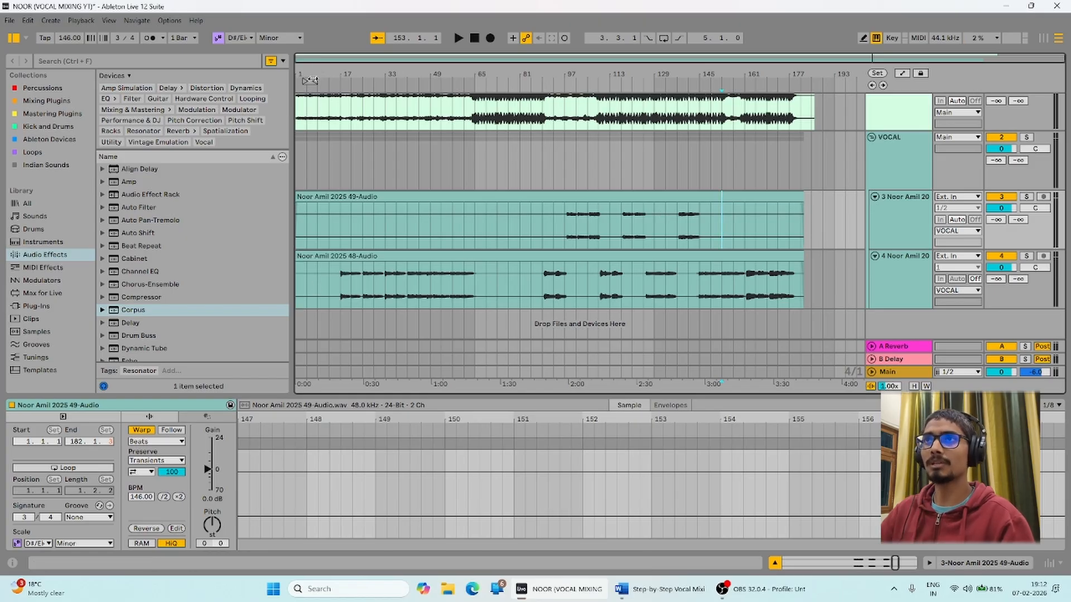
Delete the silent bars 1–17 from track 4's clip and add a short fade-in.
{"action": "left_click_drag", "start_coordinate": [312, 75], "coordinate": [335, 133]}
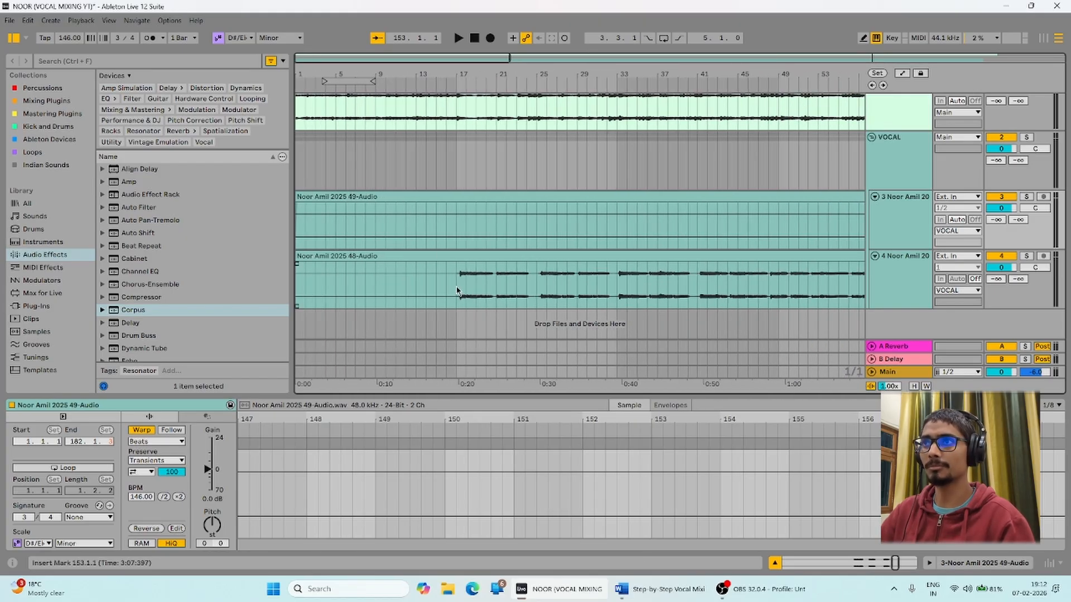
{"action": "left_click_drag", "start_coordinate": [456, 290], "coordinate": [229, 303]}
{"action": "key", "text": "Delete"}
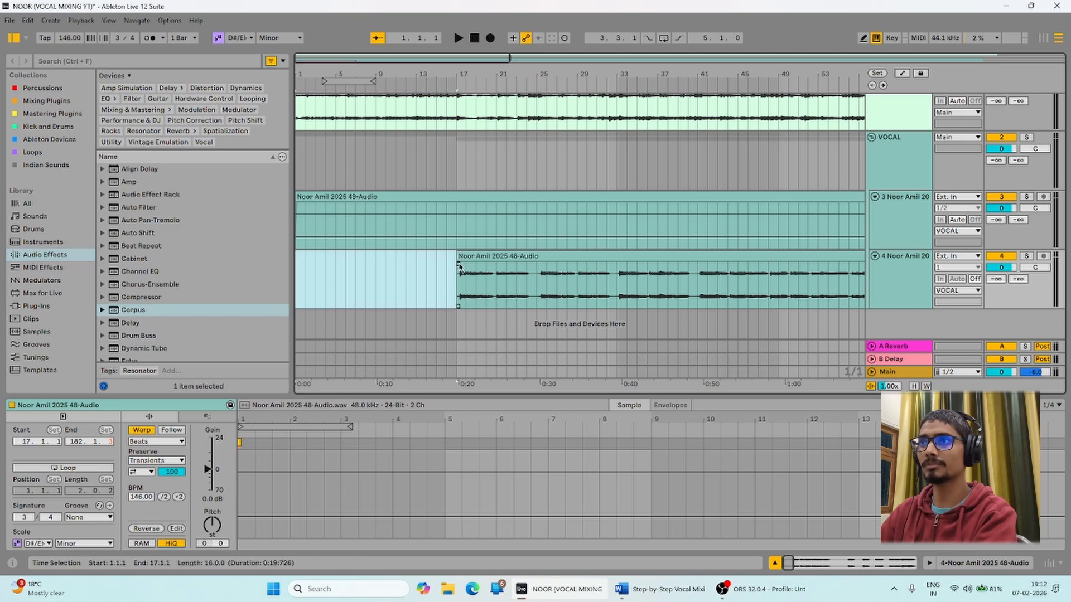
{"action": "left_click_drag", "start_coordinate": [459, 267], "coordinate": [467, 271]}
Delete bars 1–97 from track 3's clip and trim it to start at 97.3.1.
{"action": "left_click_drag", "start_coordinate": [536, 76], "coordinate": [536, 34]}
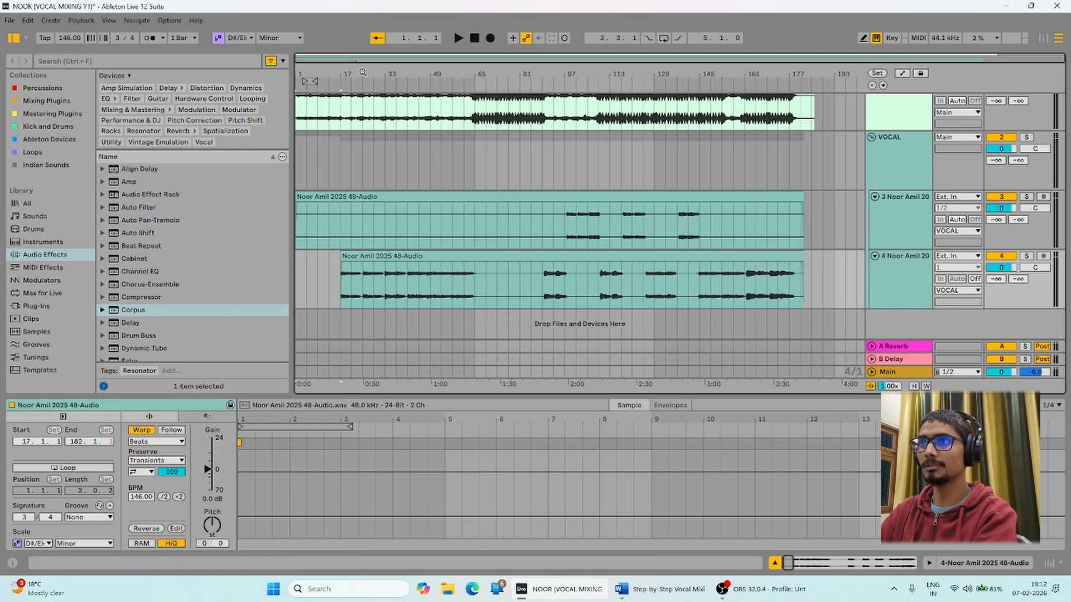
{"action": "left_click_drag", "start_coordinate": [567, 225], "coordinate": [273, 230]}
{"action": "key", "text": "Delete"}
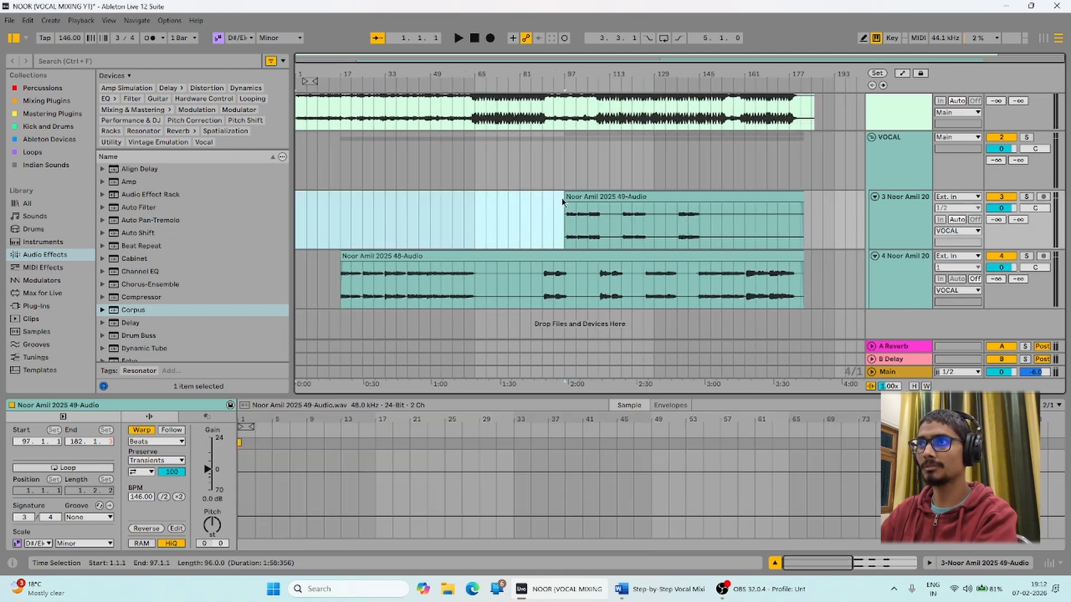
{"action": "left_click_drag", "start_coordinate": [563, 74], "coordinate": [564, 150]}
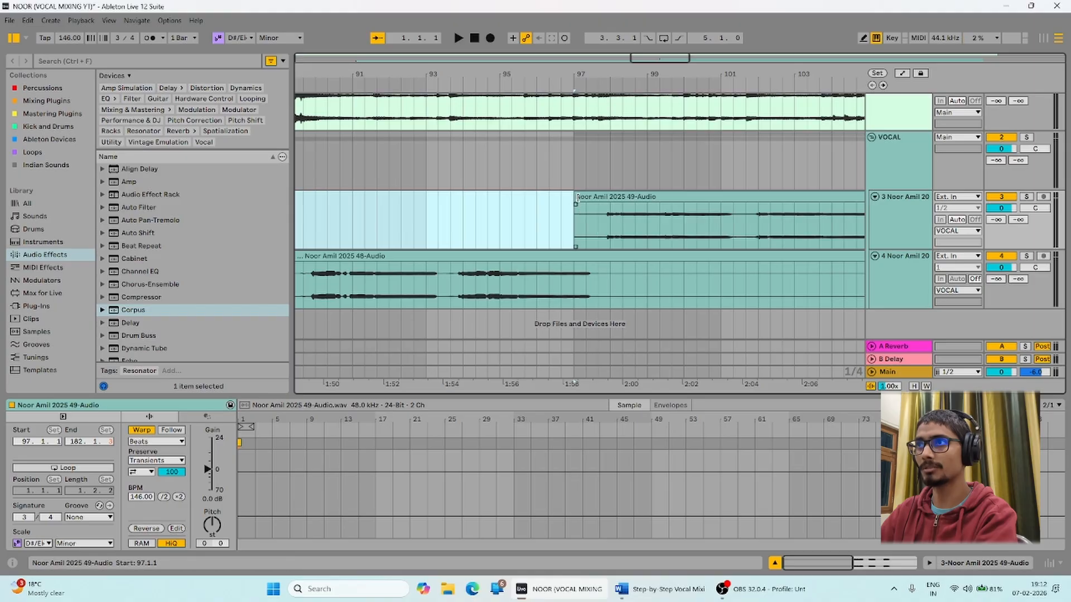
{"action": "left_click_drag", "start_coordinate": [577, 207], "coordinate": [615, 207]}
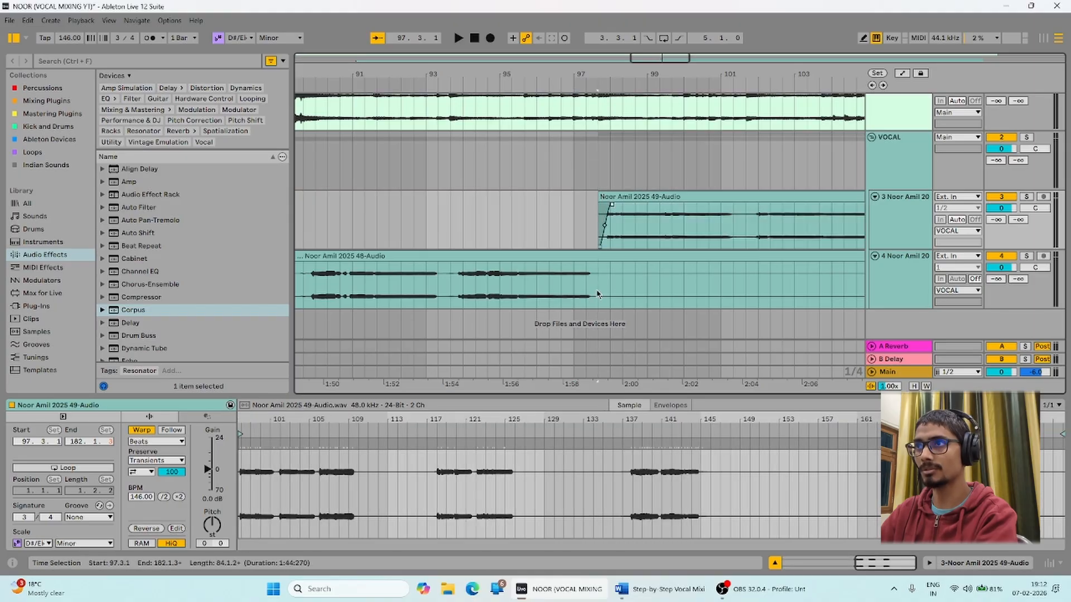
Cut 97.3.1–99.3.1 from track 4's clip and fade out the left piece.
{"action": "left_click_drag", "start_coordinate": [597, 295], "coordinate": [672, 277]}
{"action": "key", "text": "Delete"}
{"action": "left_click_drag", "start_coordinate": [596, 263], "coordinate": [587, 265]}
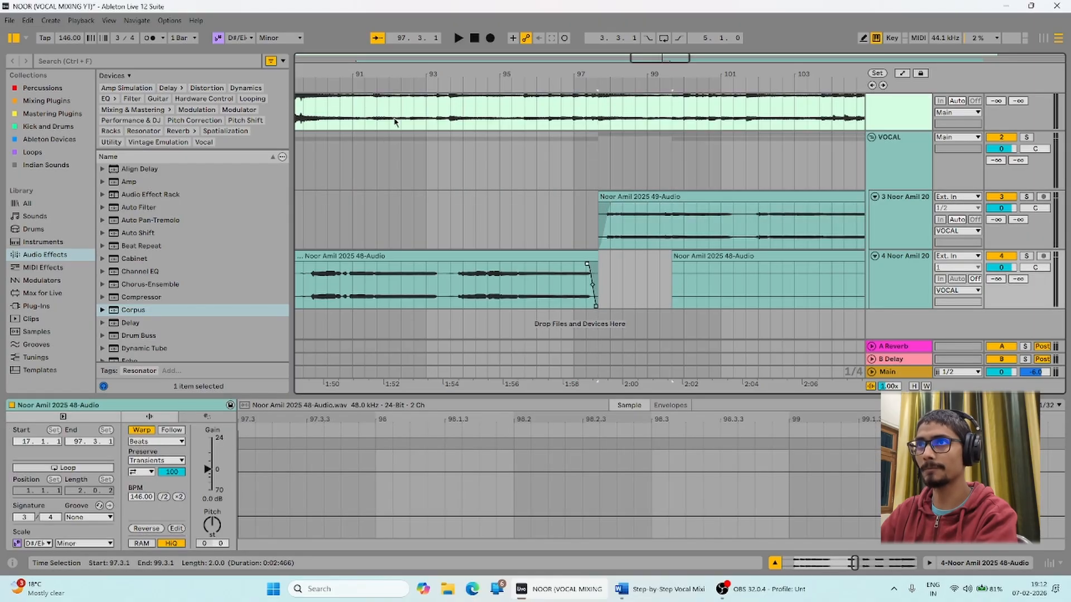
Delete bars 65–89 from track 4, trimming the pieces to start at 89.3.1 and 109.3.1.
{"action": "left_click_drag", "start_coordinate": [350, 85], "coordinate": [573, 85]}
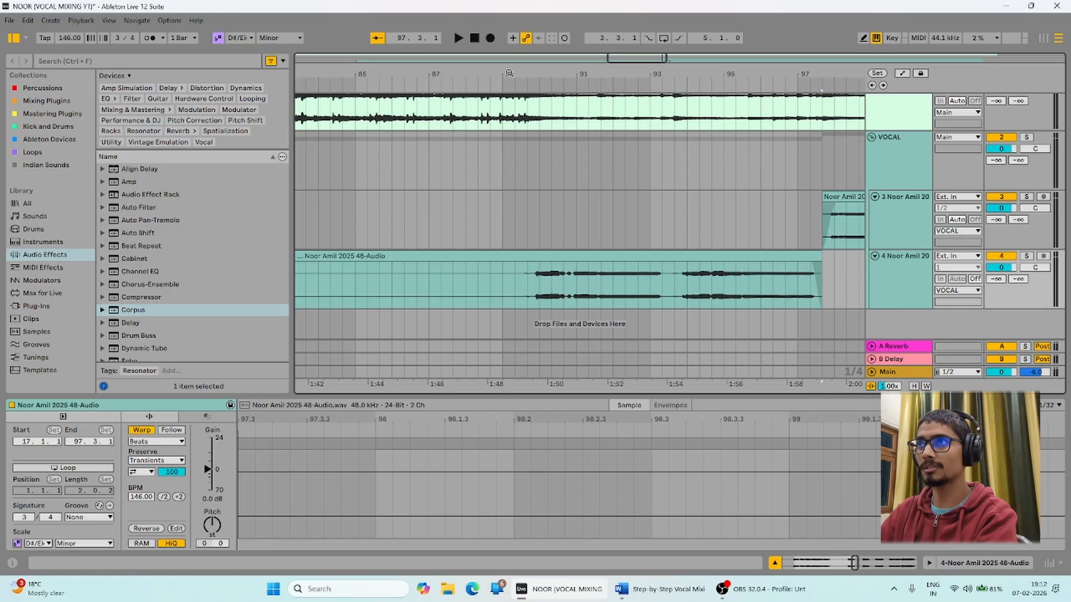
{"action": "left_click_drag", "start_coordinate": [509, 73], "coordinate": [744, 39]}
{"action": "left_click_drag", "start_coordinate": [624, 289], "coordinate": [741, 267]}
{"action": "key", "text": "Delete"}
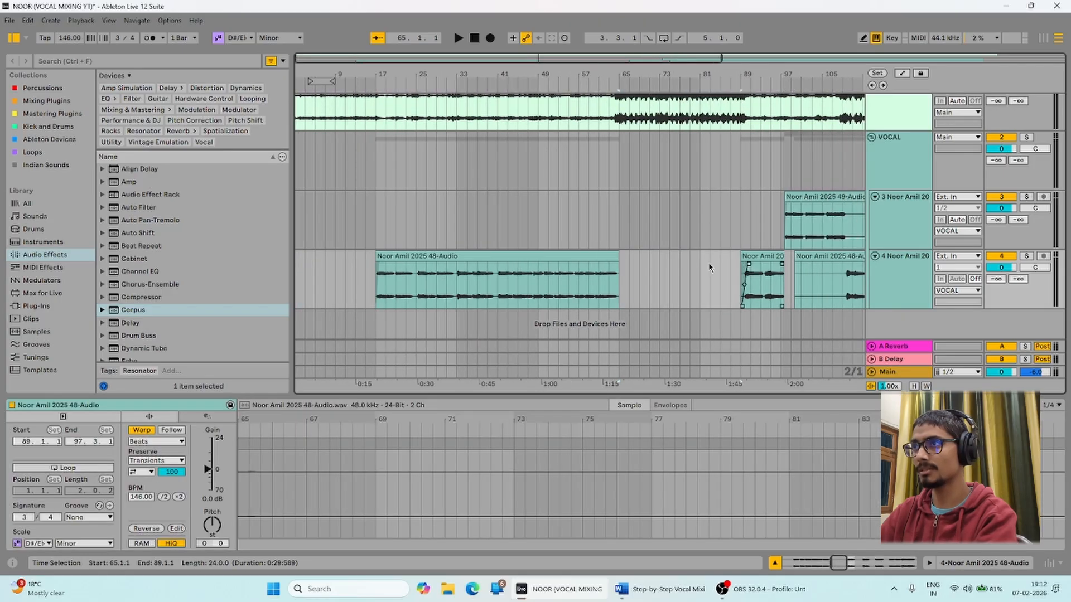
{"action": "left_click", "coordinate": [617, 266]}
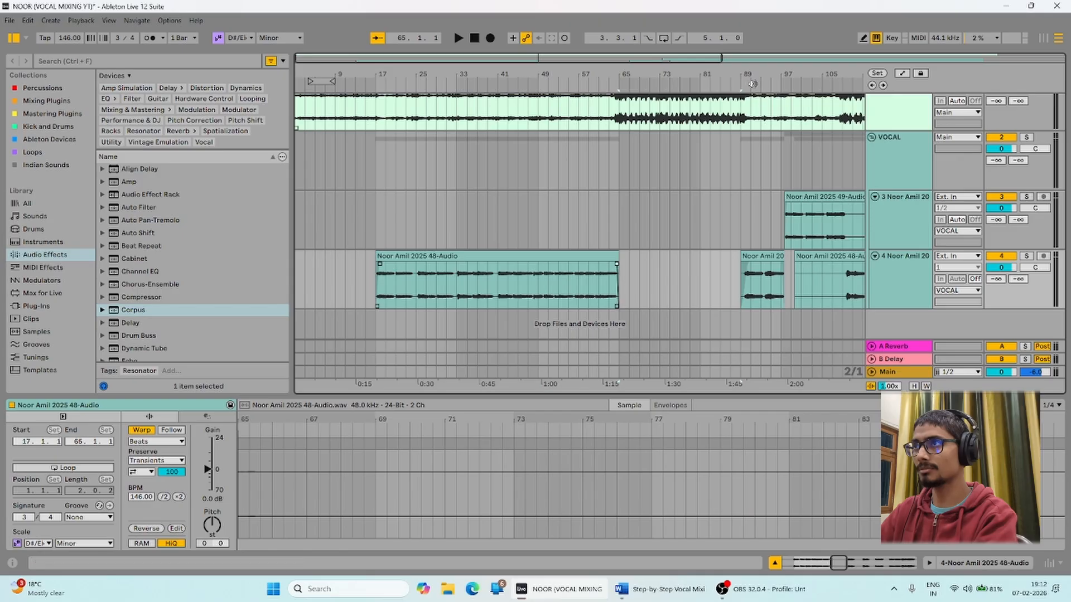
{"action": "left_click_drag", "start_coordinate": [751, 79], "coordinate": [464, 120]}
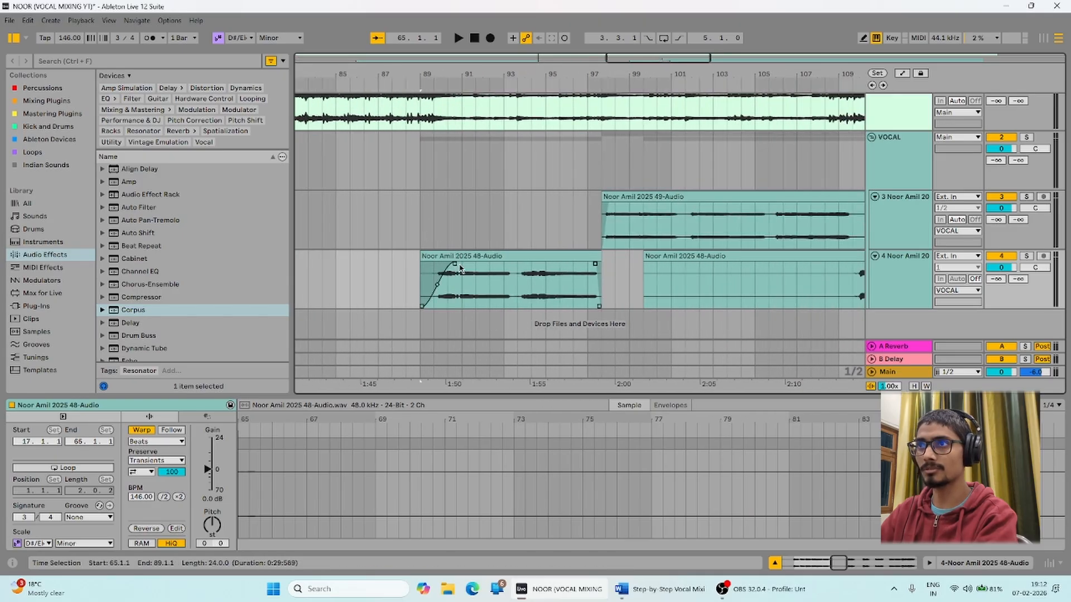
{"action": "mouse_move", "coordinate": [454, 265]}
{"action": "left_mouse_down"}
{"action": "mouse_move", "coordinate": [435, 256]}
{"action": "mouse_move", "coordinate": [440, 268]}
{"action": "left_mouse_up"}
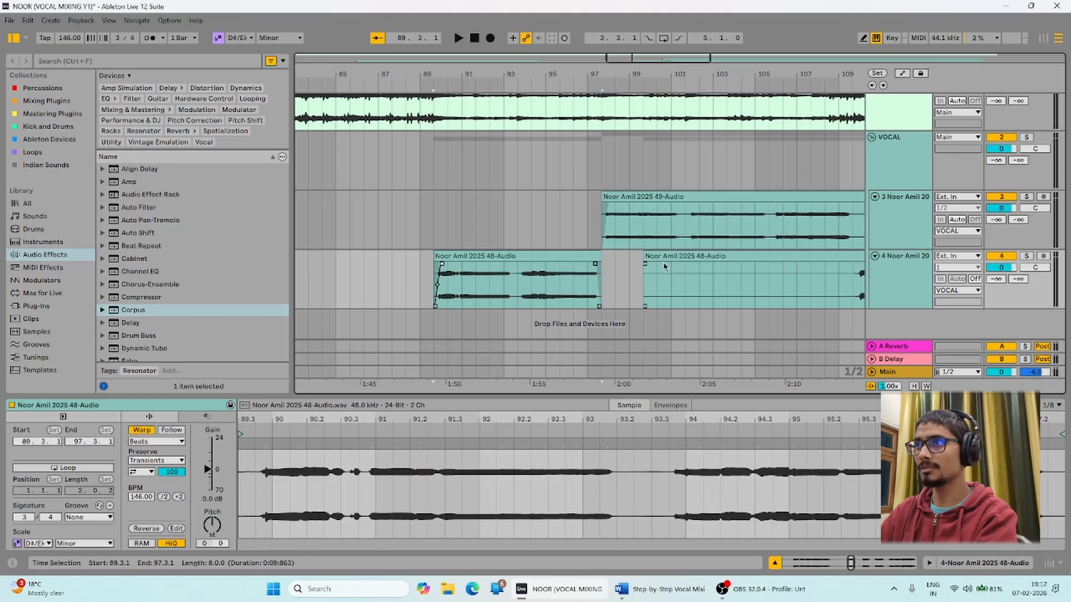
{"action": "left_click_drag", "start_coordinate": [645, 266], "coordinate": [861, 267]}
Delete 109.3.1–117.3.1 from the 49-Audio clip.
{"action": "scroll", "coordinate": [339, 163], "scroll_direction": "right", "scroll_amount": 5}
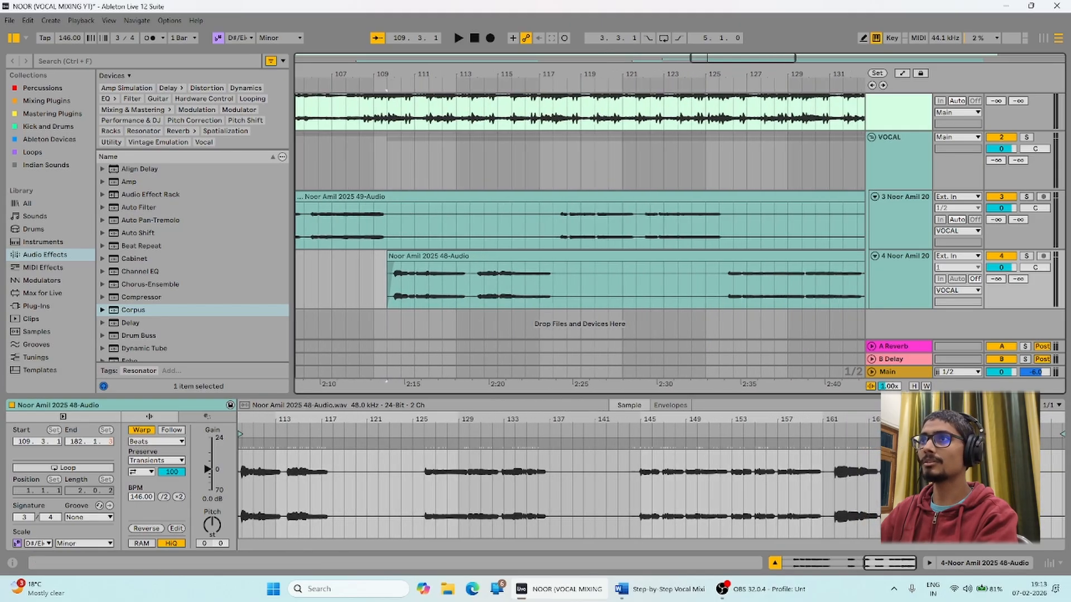
{"action": "left_click", "coordinate": [387, 226]}
{"action": "left_click_drag", "start_coordinate": [386, 226], "coordinate": [540, 221]}
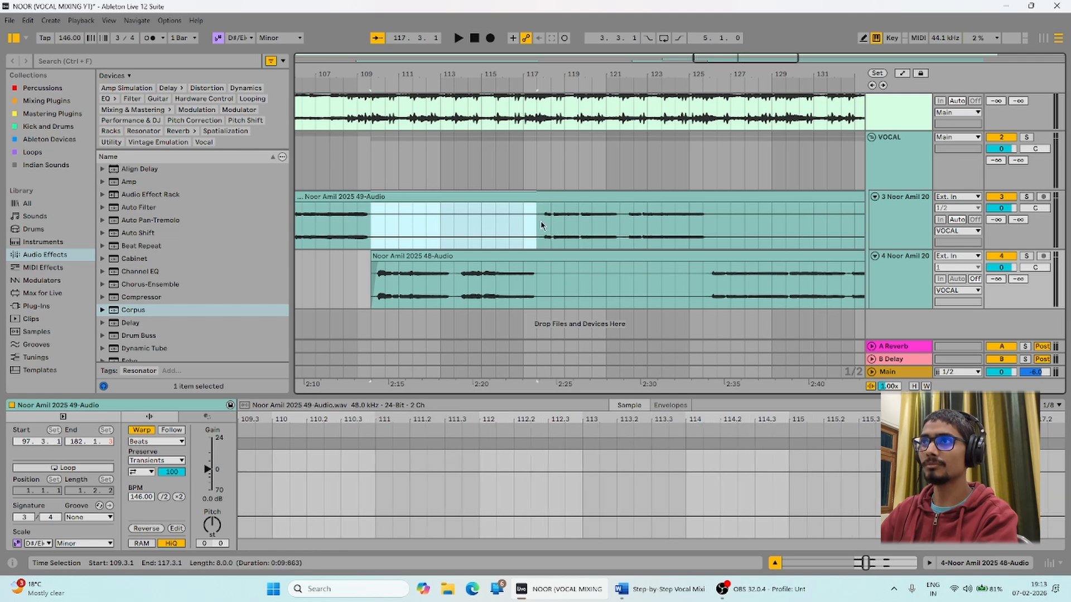
{"action": "key", "text": "Delete"}
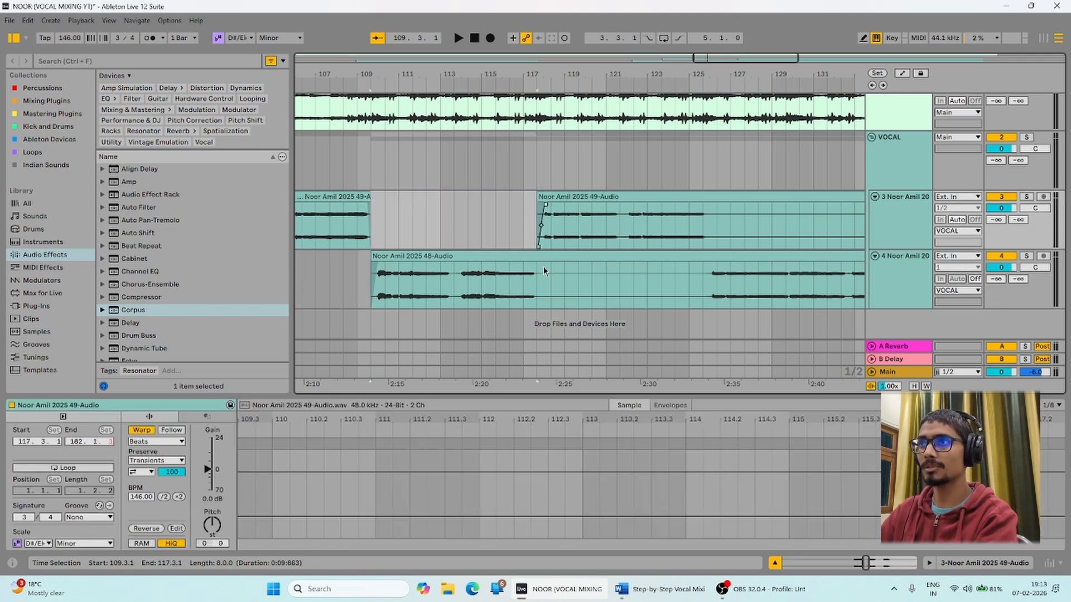
Delete 117.3.1–125.3.1 from 48-Audio and split out a 49-Audio section near bars 120–129.
{"action": "left_click_drag", "start_coordinate": [540, 267], "coordinate": [706, 284]}
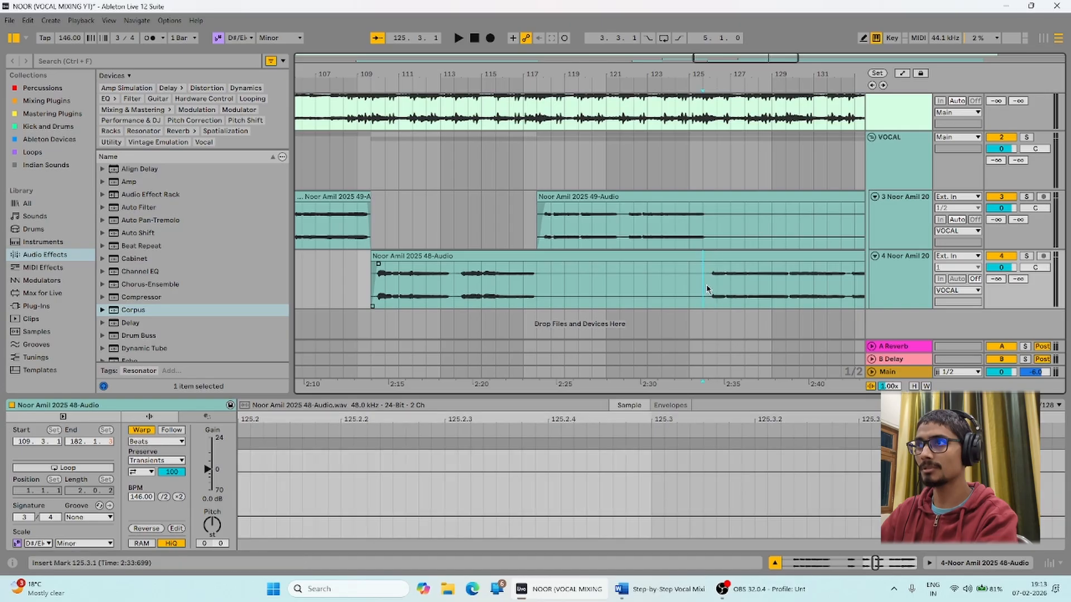
{"action": "key", "text": "Delete"}
{"action": "left_click", "coordinate": [534, 274]}
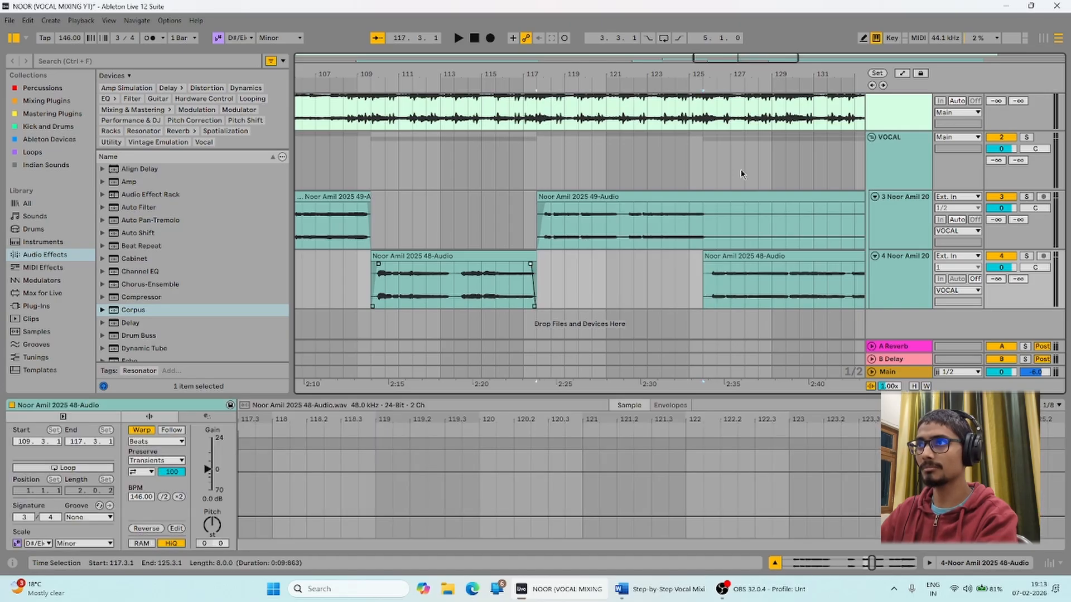
{"action": "left_click_drag", "start_coordinate": [738, 74], "coordinate": [581, 218]}
{"action": "key", "text": "ctrl+e"}
{"action": "key", "text": "Delete"}
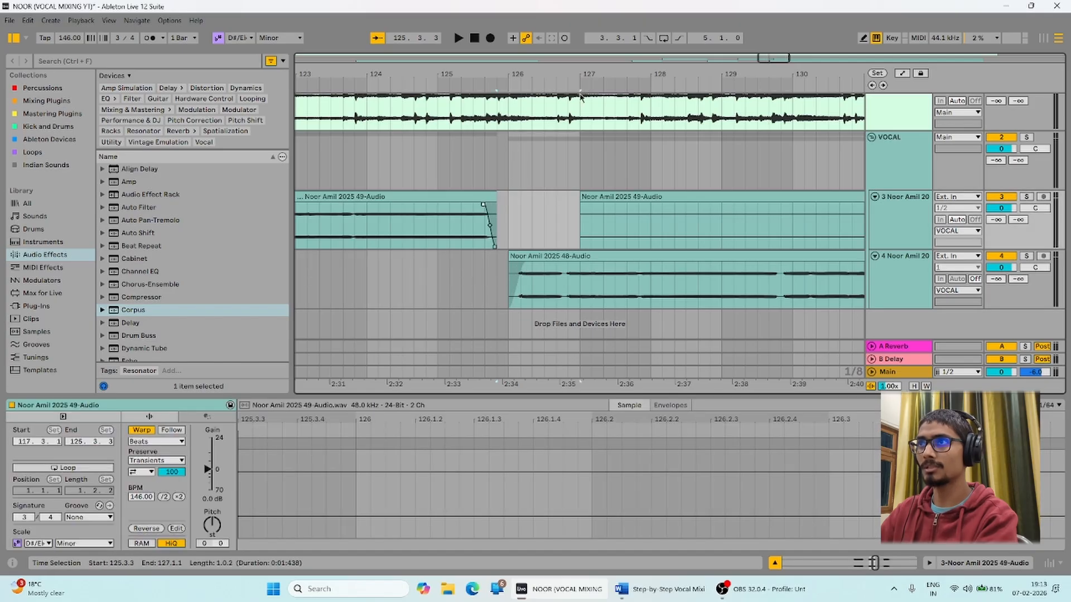
Trim 49-Audio to start near bar 137 and cut 137.1.1–144.3.1 from 48-Audio with a fade-out.
{"action": "left_click_drag", "start_coordinate": [595, 73], "coordinate": [311, 59]}
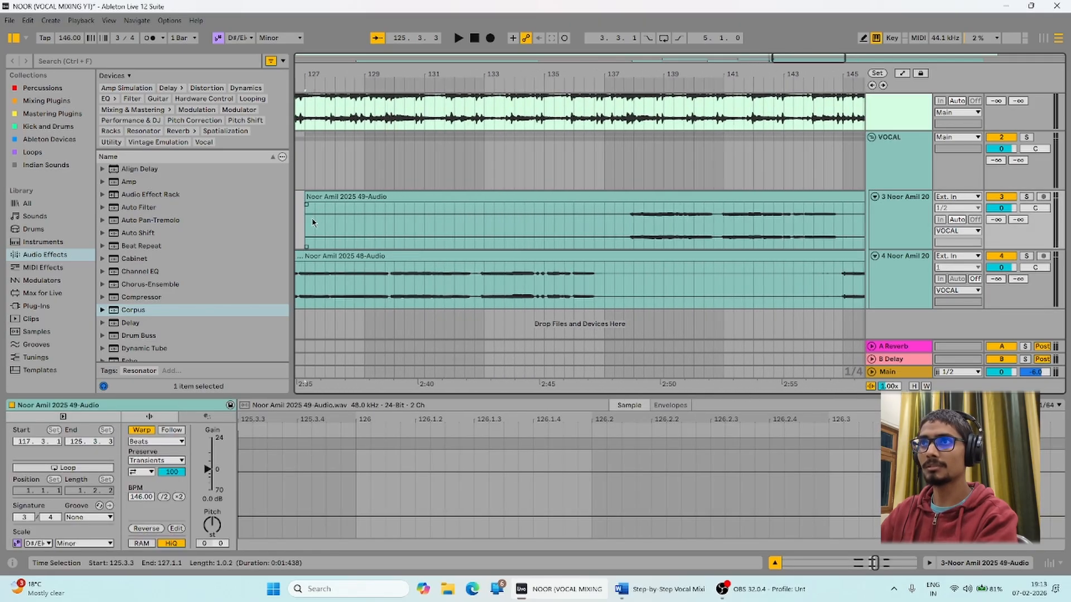
{"action": "left_click_drag", "start_coordinate": [312, 223], "coordinate": [626, 223]}
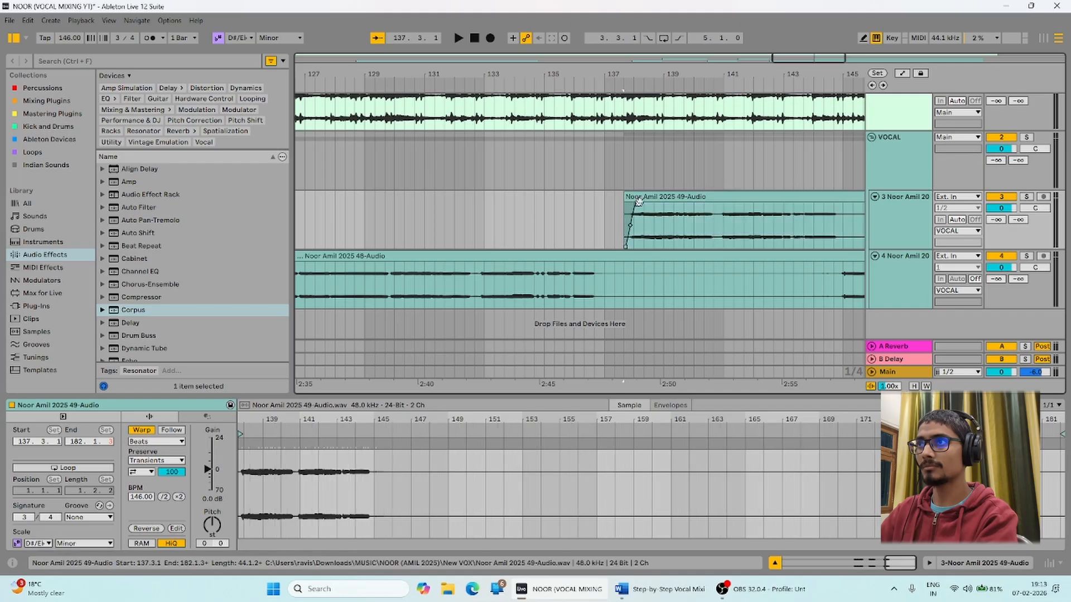
{"action": "left_click_drag", "start_coordinate": [605, 287], "coordinate": [832, 289]}
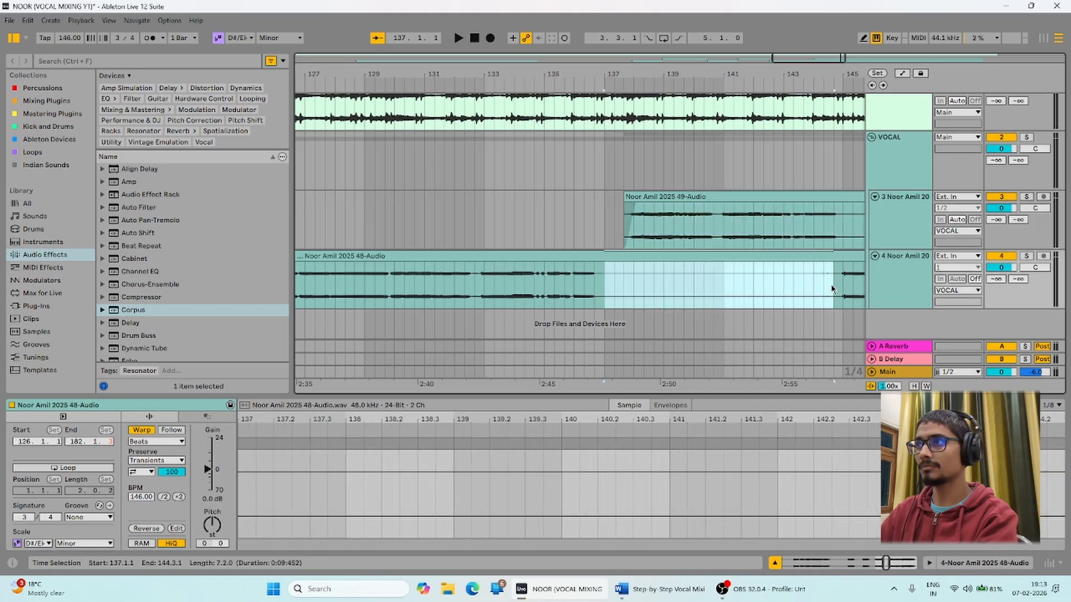
{"action": "key", "text": "Delete"}
{"action": "scroll", "coordinate": [621, 229], "scroll_direction": "up", "scroll_amount": 5}
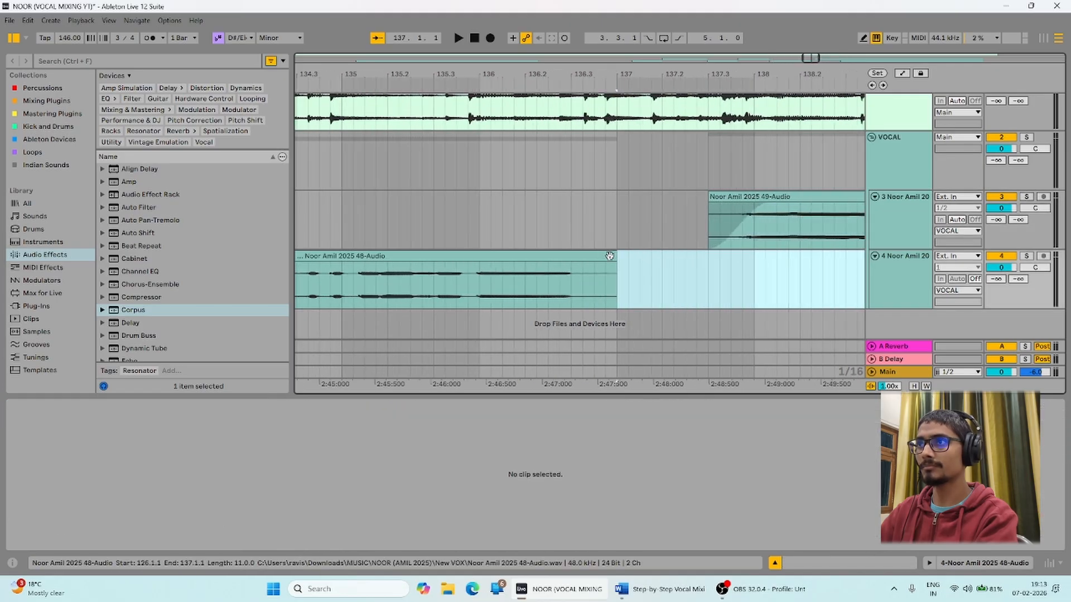
{"action": "left_click_drag", "start_coordinate": [610, 256], "coordinate": [564, 255]}
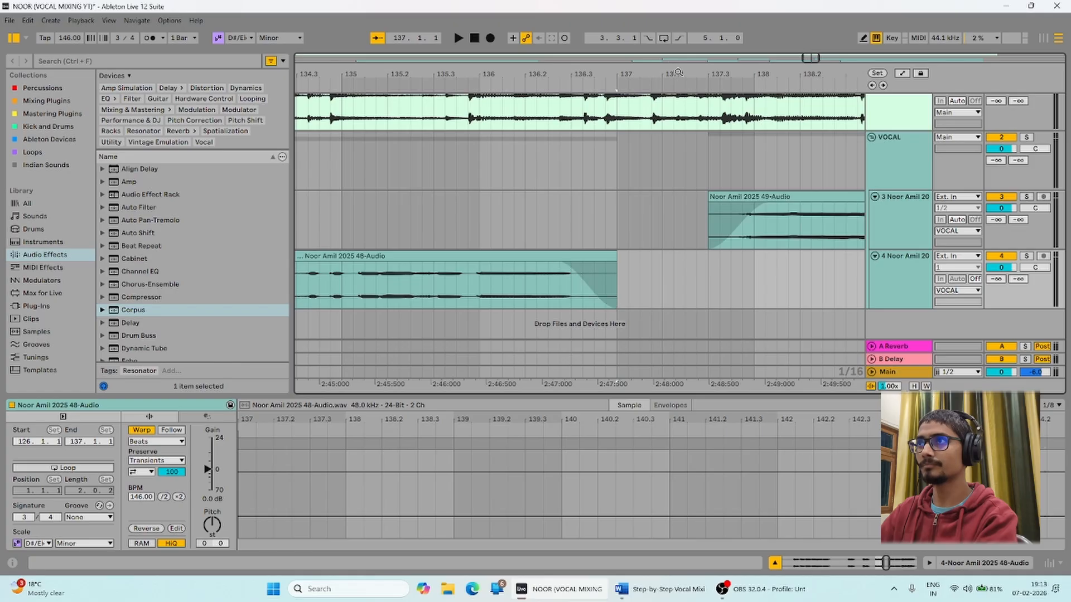
Fade in the 48-Audio clip and cut bars 145–150 from 49-Audio with a fade-out.
{"action": "left_click_drag", "start_coordinate": [678, 72], "coordinate": [168, 33]}
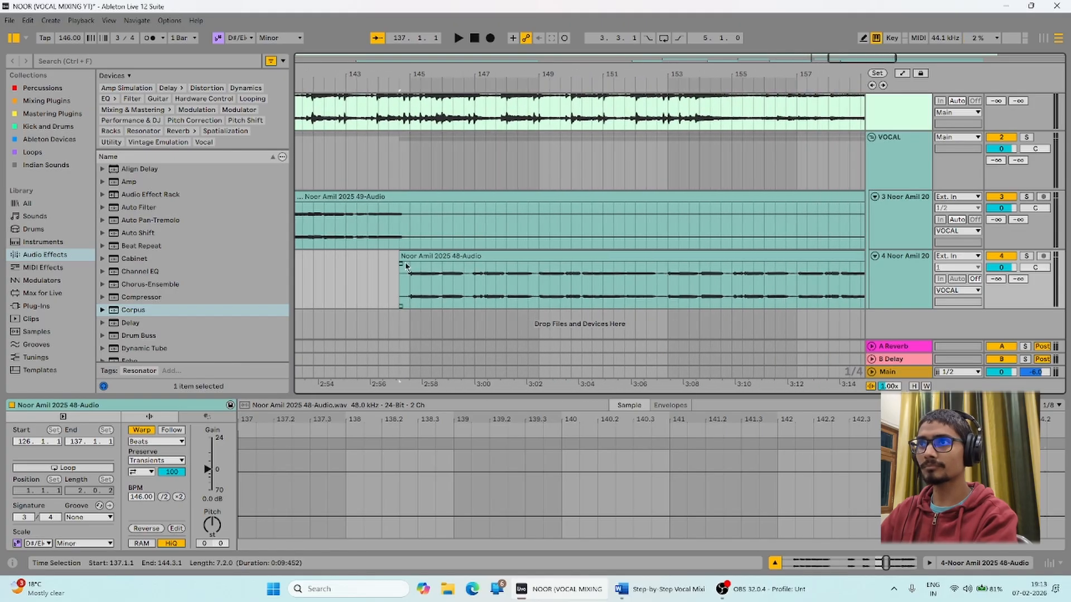
{"action": "left_click_drag", "start_coordinate": [401, 264], "coordinate": [412, 264]}
{"action": "left_click_drag", "start_coordinate": [409, 223], "coordinate": [571, 221]}
{"action": "key", "text": "Delete"}
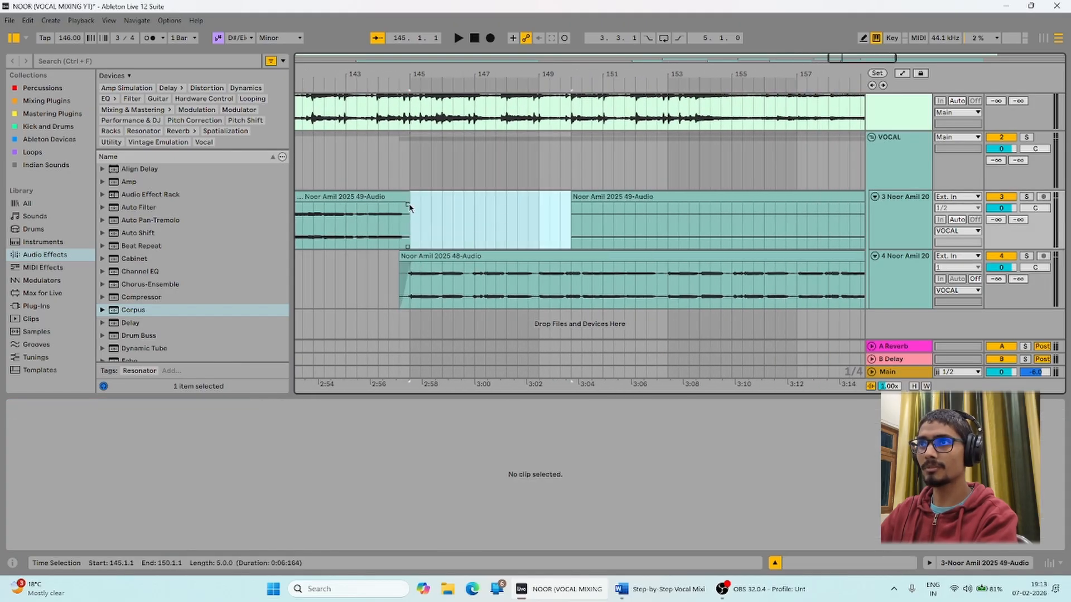
{"action": "left_click_drag", "start_coordinate": [409, 205], "coordinate": [396, 205]}
Delete the later 49-Audio clip and cut the 48-Audio tail back to bar 179.
{"action": "left_click_drag", "start_coordinate": [667, 74], "coordinate": [406, 39]}
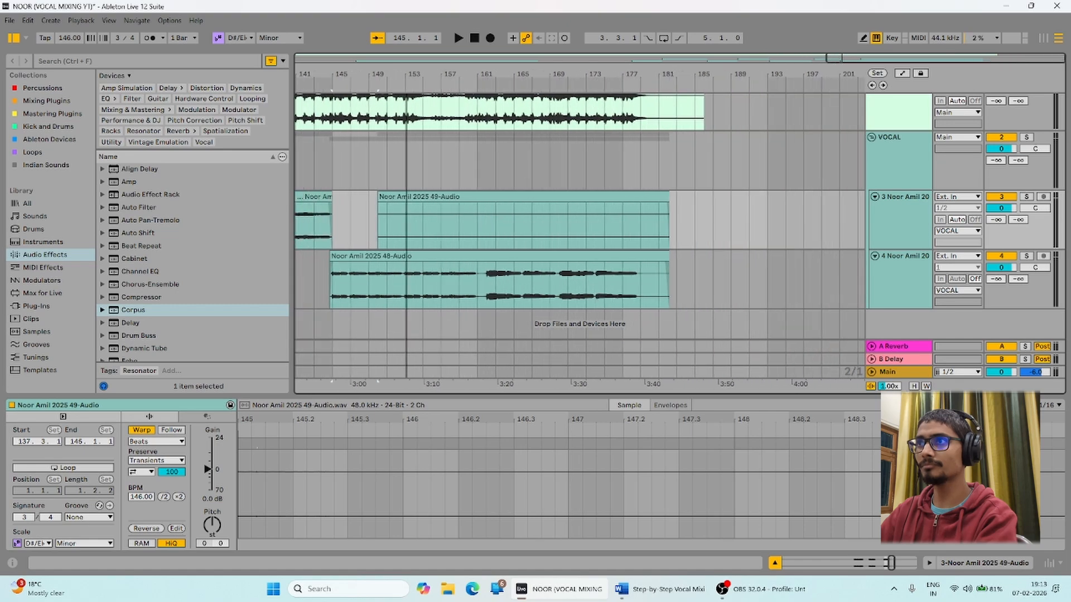
{"action": "left_click", "coordinate": [462, 198]}
{"action": "key", "text": "Delete"}
{"action": "key", "text": "Delete"}
{"action": "left_click_drag", "start_coordinate": [645, 286], "coordinate": [635, 267]}
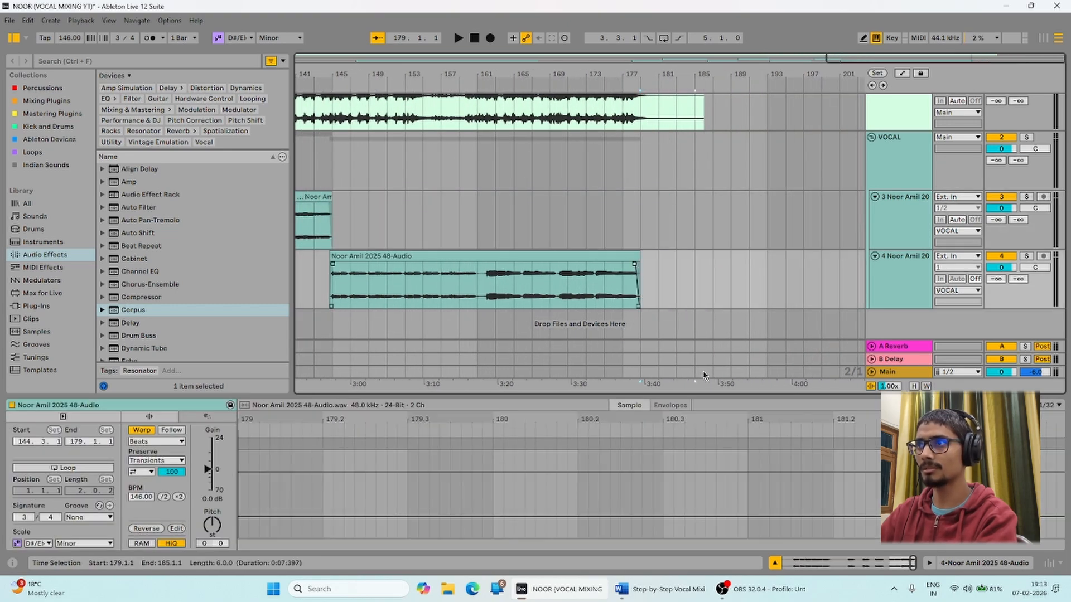
Cut 160.3.3–162.1.1 from the 48-Audio clip and fade both new edges.
{"action": "left_click_drag", "start_coordinate": [497, 73], "coordinate": [496, 179]}
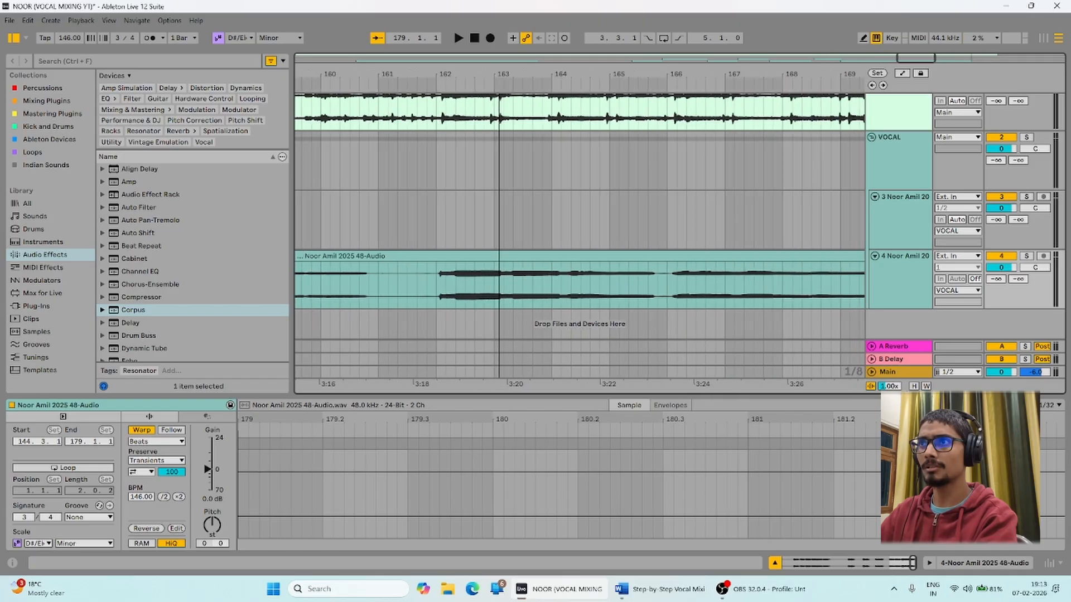
{"action": "left_click", "coordinate": [369, 285]}
{"action": "left_click_drag", "start_coordinate": [373, 279], "coordinate": [432, 276]}
{"action": "key", "text": "Delete"}
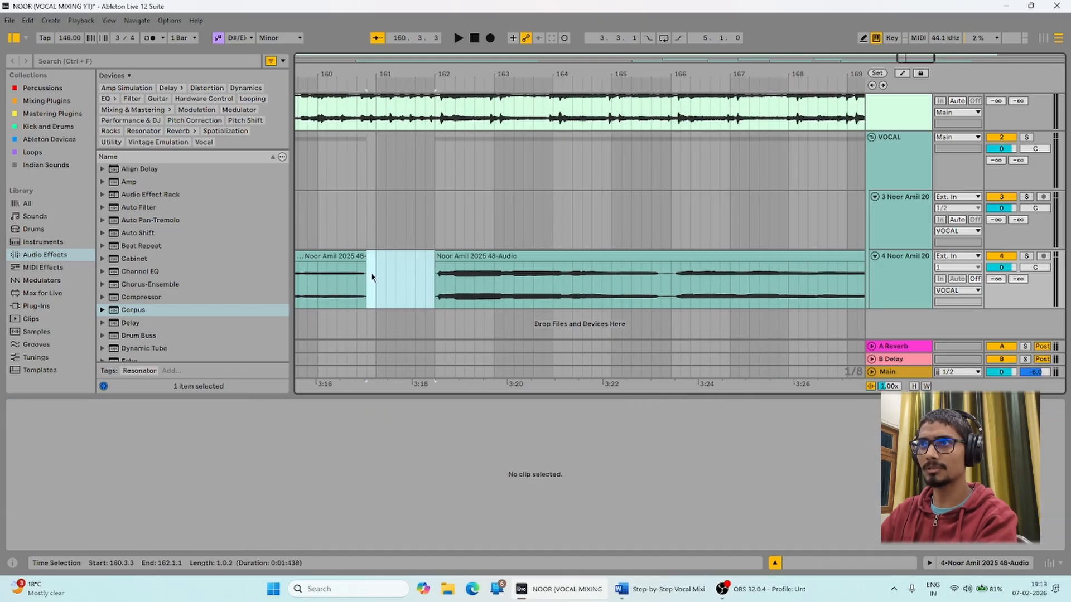
{"action": "left_click", "coordinate": [363, 260]}
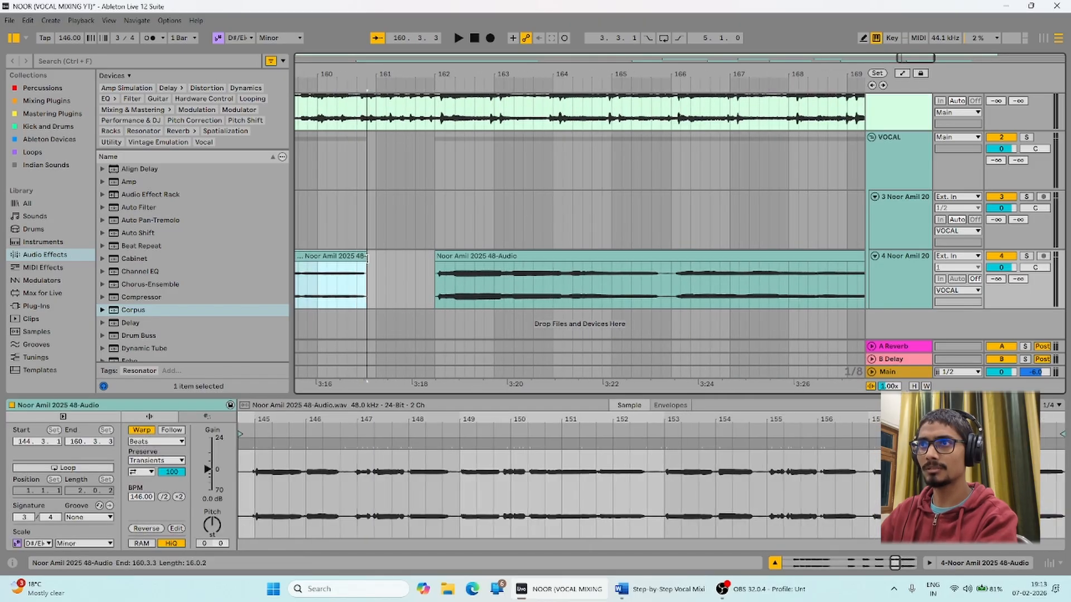
{"action": "left_click_drag", "start_coordinate": [365, 265], "coordinate": [358, 265]}
{"action": "left_click_drag", "start_coordinate": [438, 264], "coordinate": [445, 264]}
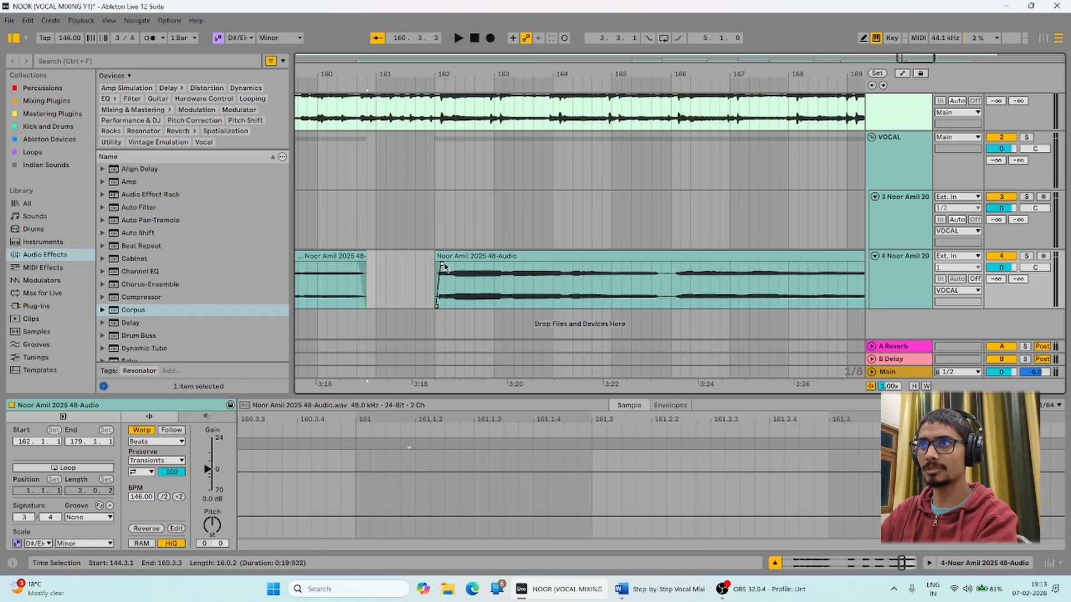
Cut 113.2.2–114.1.1 from track 4 with a fade-out before and fade-in after.
{"action": "left_click_drag", "start_coordinate": [574, 74], "coordinate": [864, 29]}
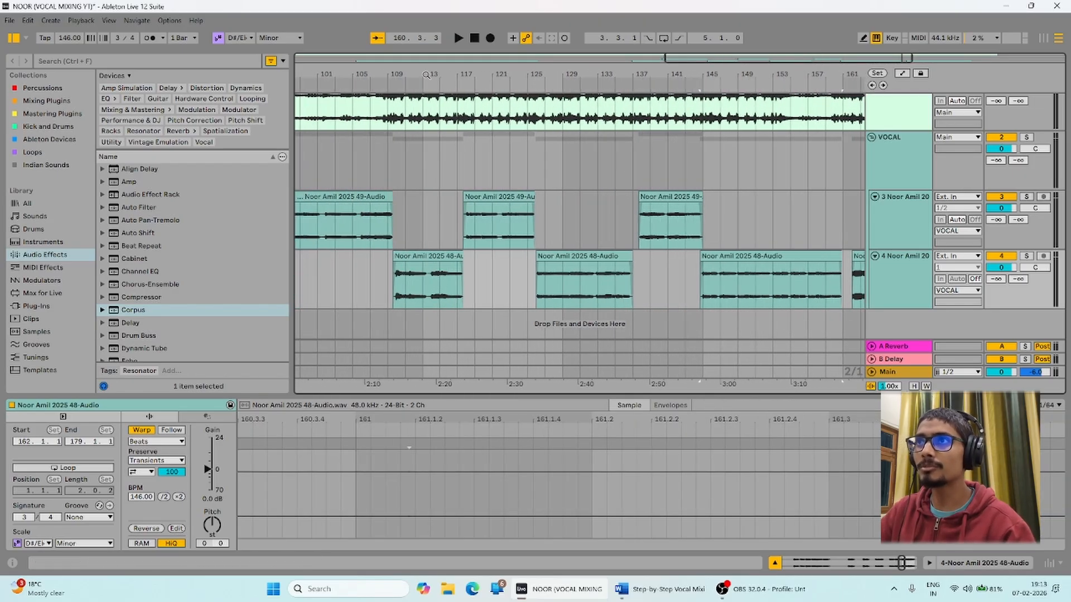
{"action": "left_click_drag", "start_coordinate": [426, 75], "coordinate": [572, 288]}
{"action": "key", "text": "Delete"}
{"action": "left_click_drag", "start_coordinate": [433, 270], "coordinate": [423, 269]}
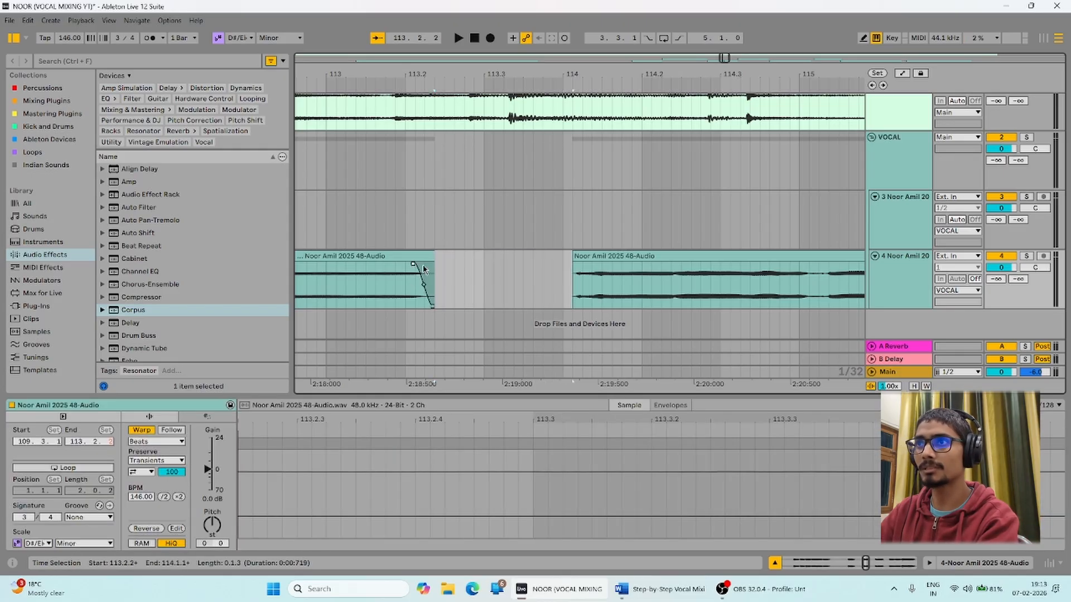
{"action": "left_click_drag", "start_coordinate": [574, 266], "coordinate": [581, 266]}
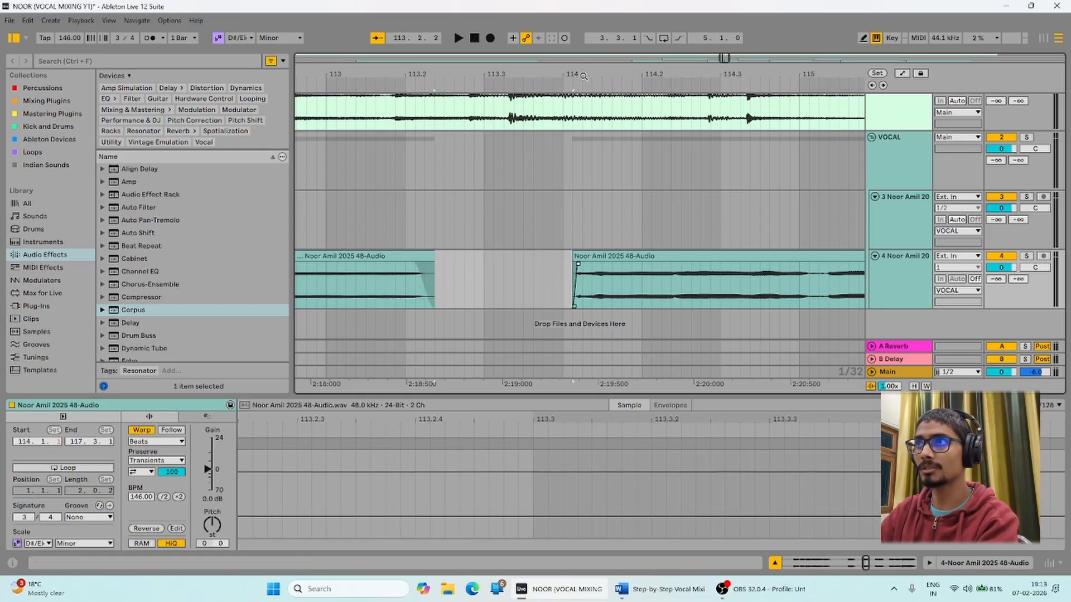
{"action": "left_click_drag", "start_coordinate": [583, 75], "coordinate": [583, 0]}
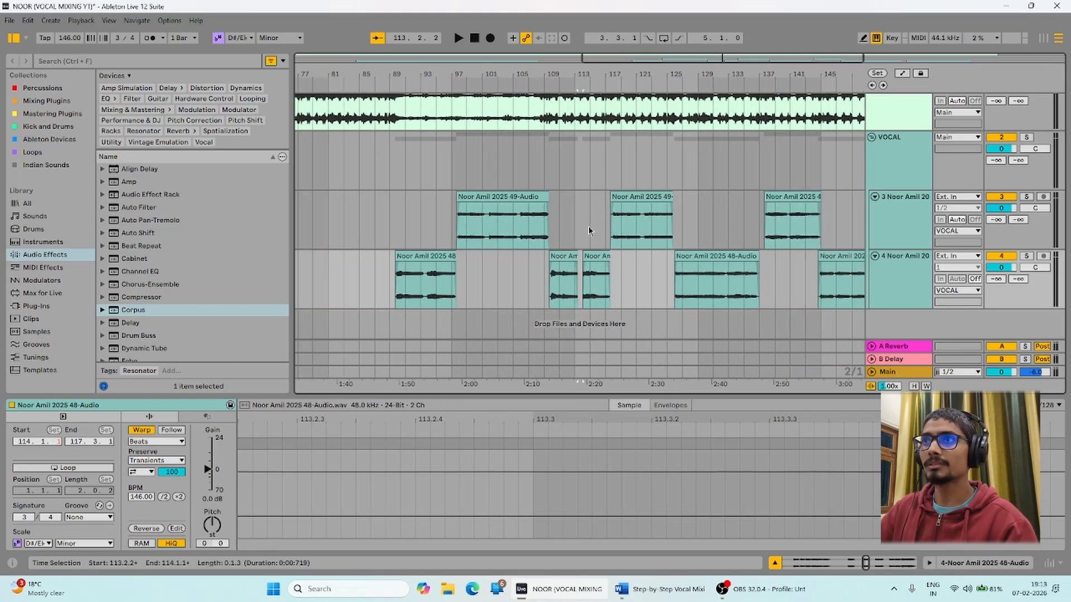
Zoom out to the whole song and select the first 48-Audio clip at bars 17–65.
{"action": "left_click", "coordinate": [436, 282]}
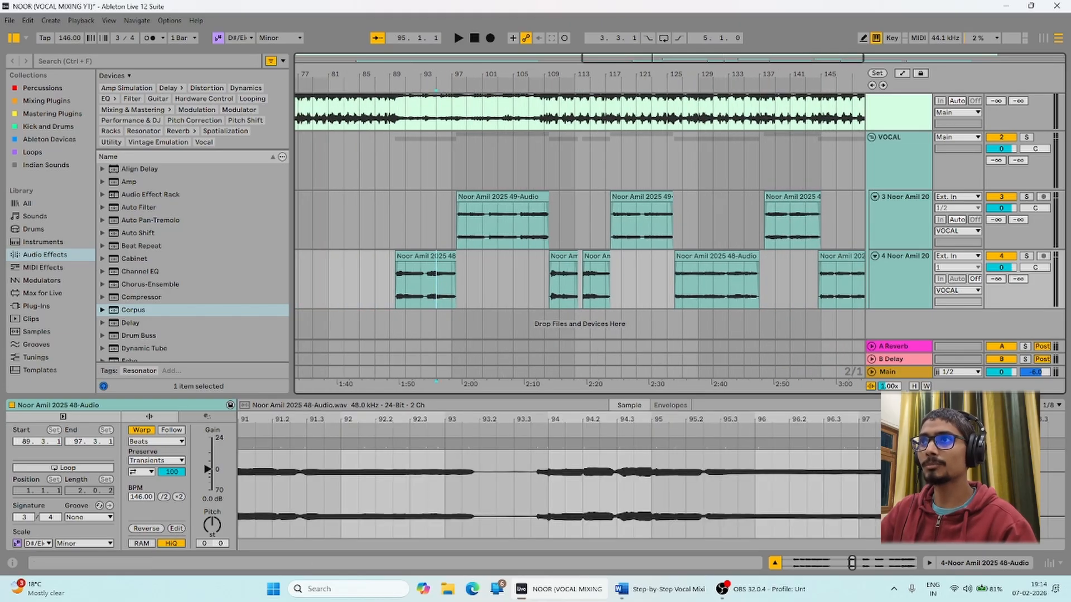
{"action": "left_click_drag", "start_coordinate": [421, 74], "coordinate": [421, 16]}
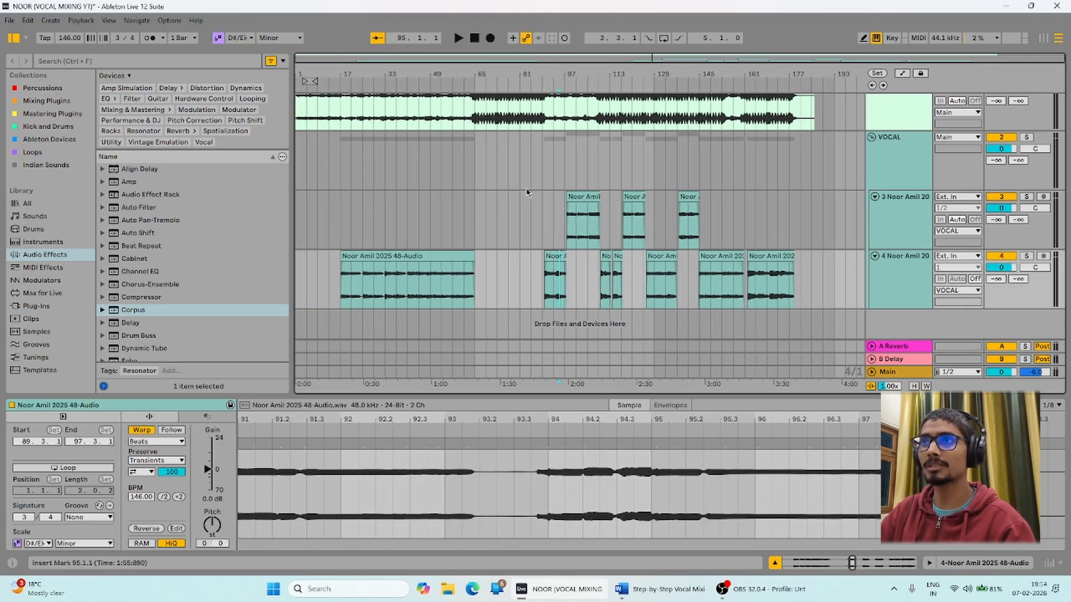
{"action": "left_click", "coordinate": [370, 256]}
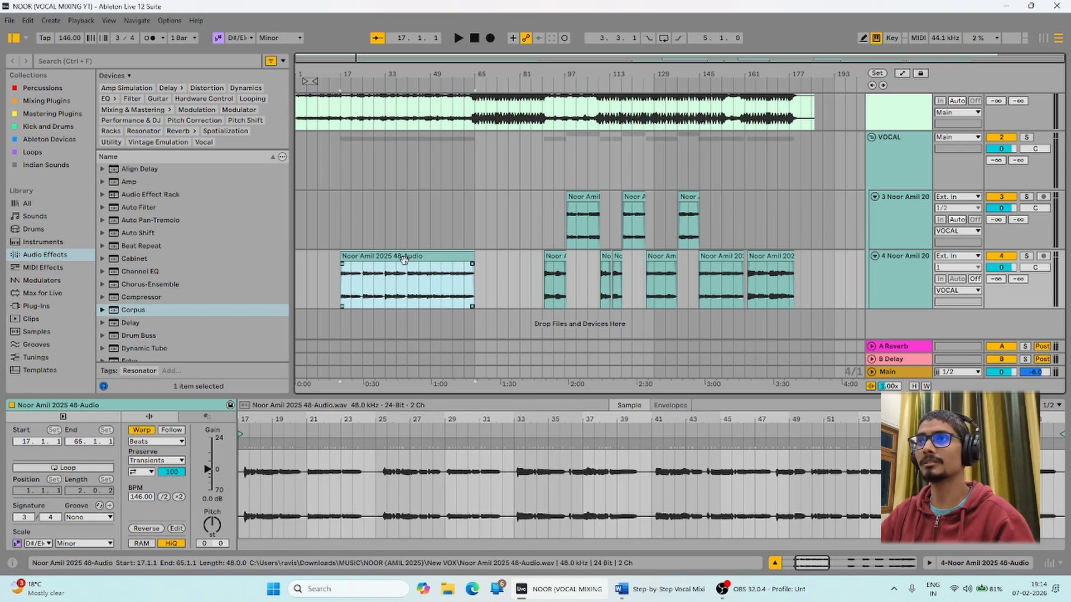
{"action": "left_click", "coordinate": [891, 153]}
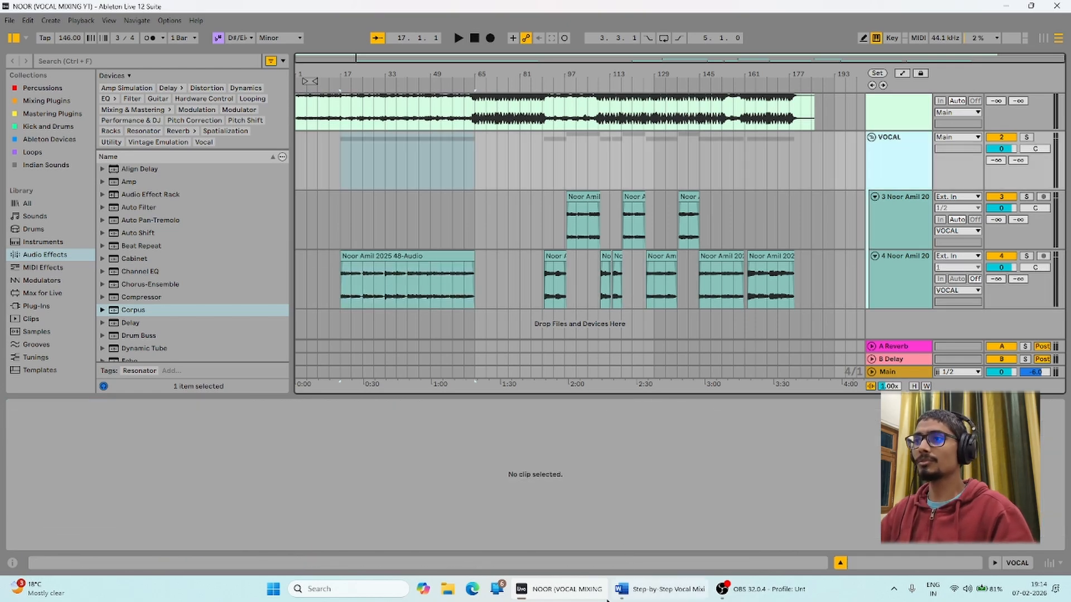
{"action": "left_click", "coordinate": [659, 589]}
{"action": "left_click", "coordinate": [722, 589]}
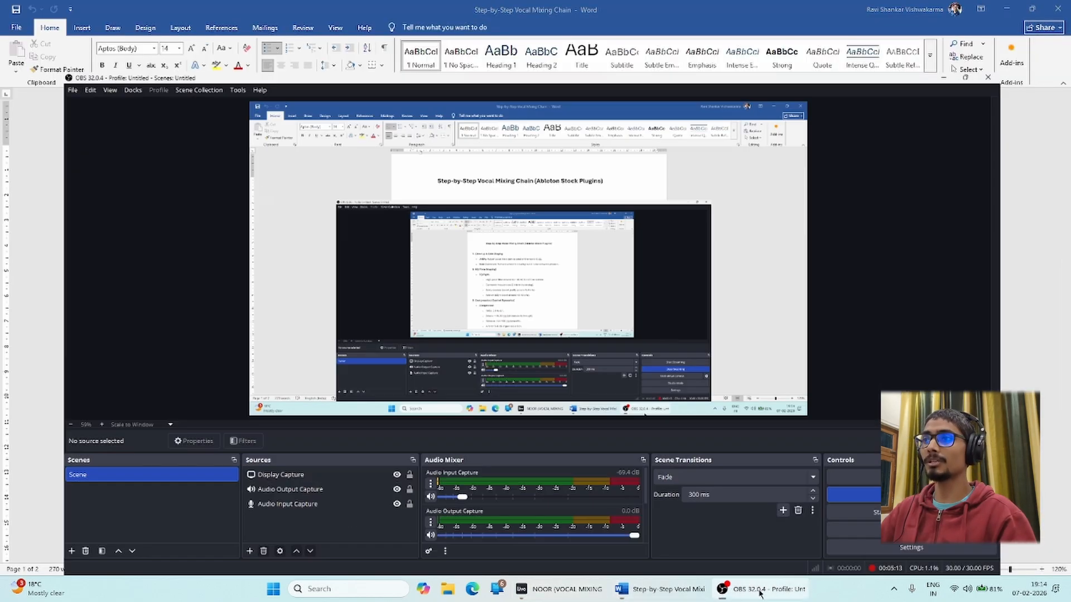
{"action": "left_click", "coordinate": [722, 588]}
{"action": "left_click", "coordinate": [557, 590]}
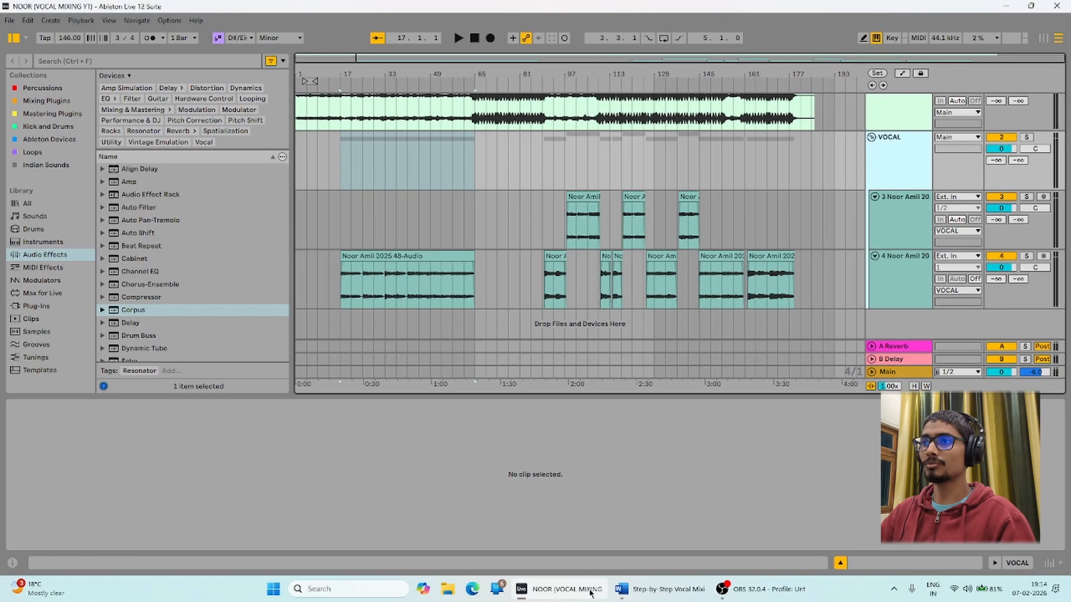
{"action": "left_click", "coordinate": [623, 589]}
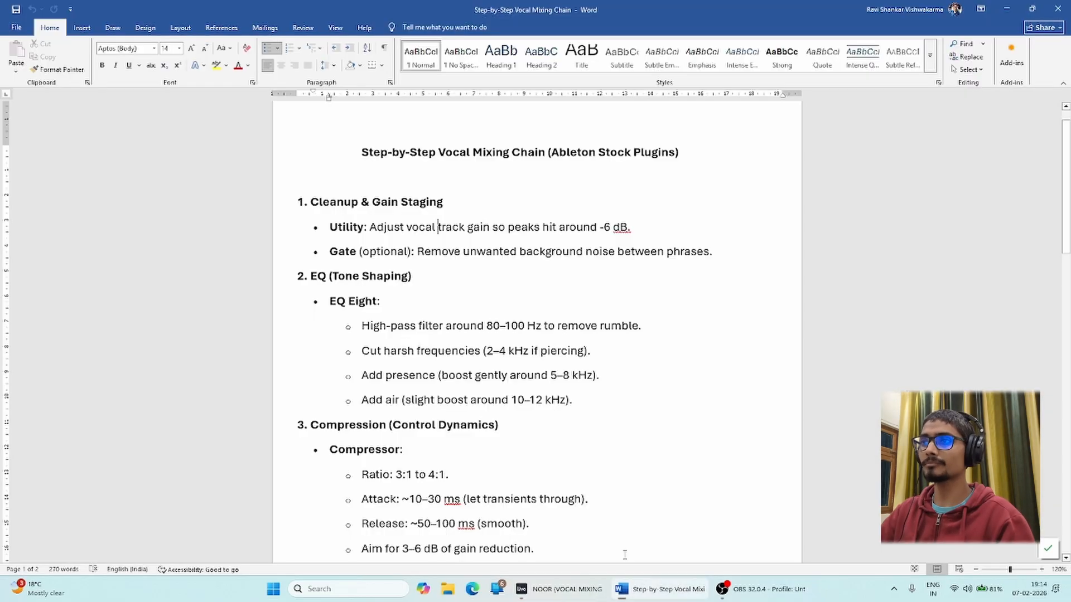
{"action": "left_click", "coordinate": [382, 202]}
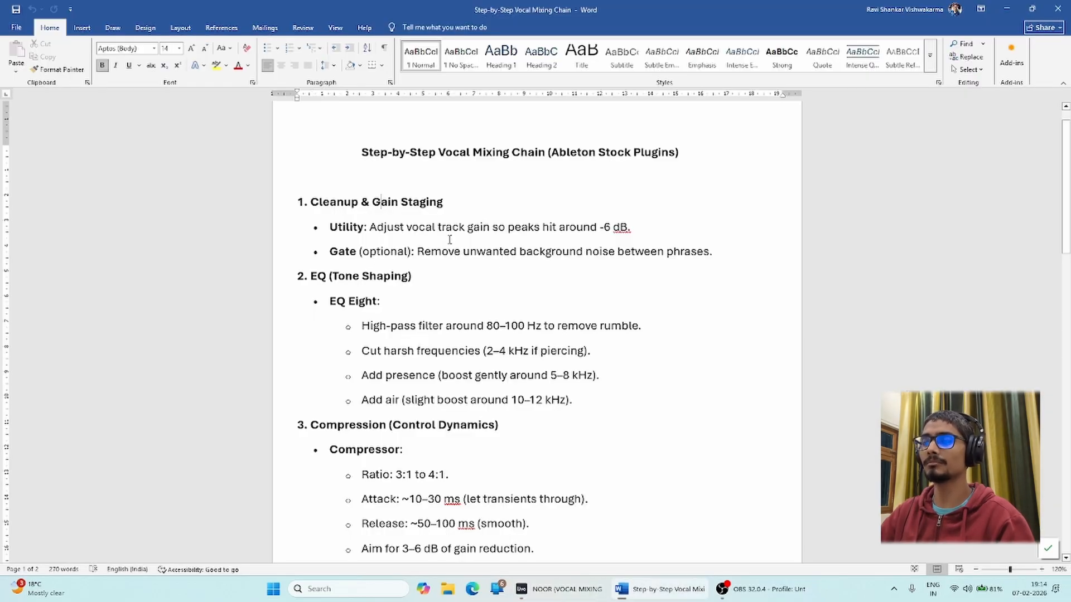
{"action": "left_click", "coordinate": [563, 589]}
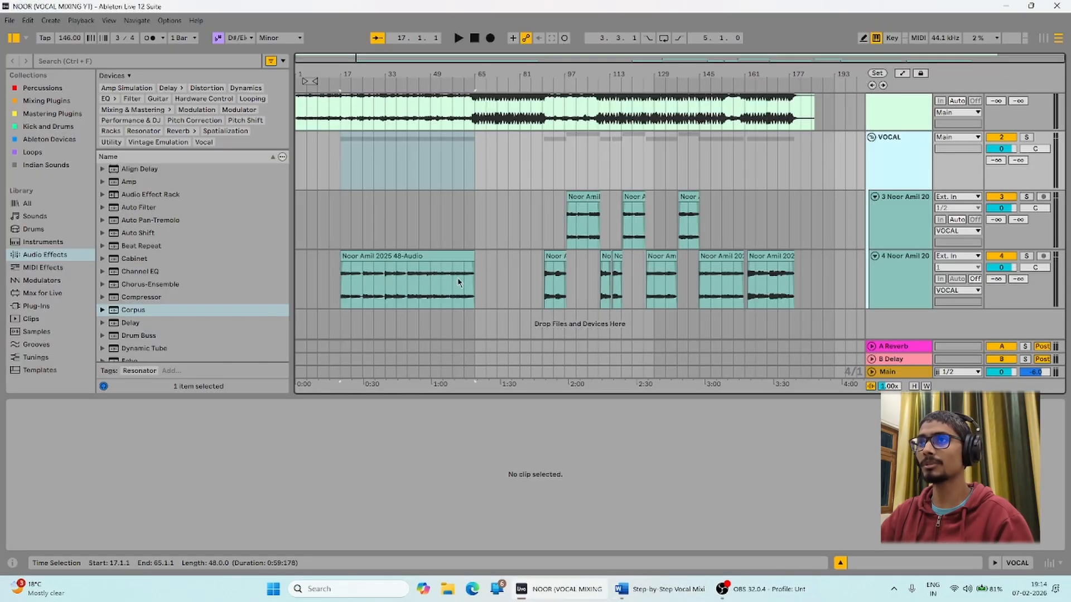
Audition the soloed VOCAL group from bar 162 with the mixer channel strips shown.
{"action": "left_click", "coordinate": [761, 257]}
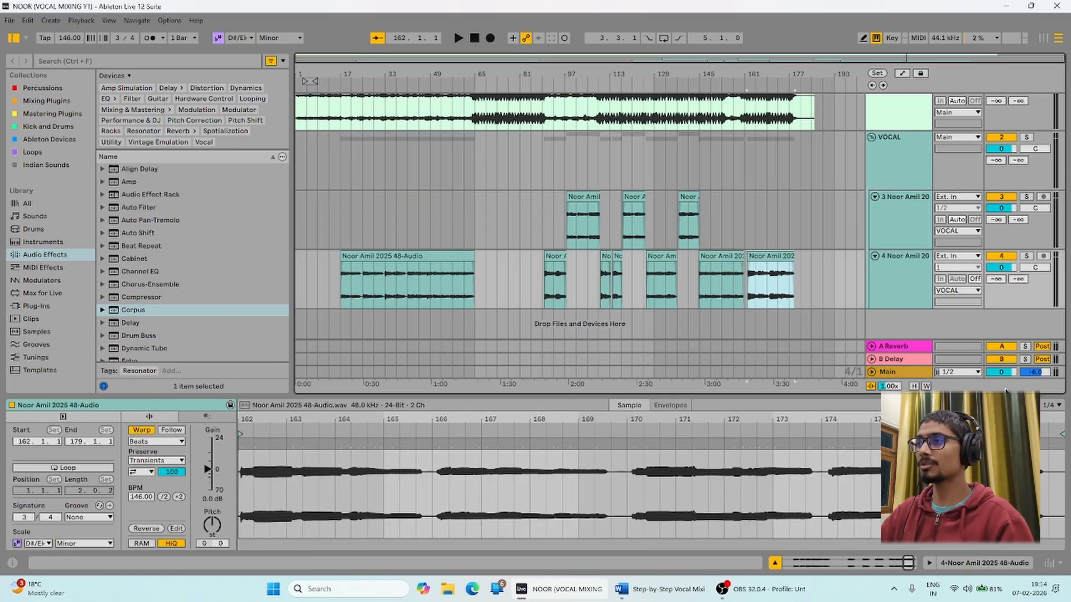
{"action": "left_click", "coordinate": [1049, 563]}
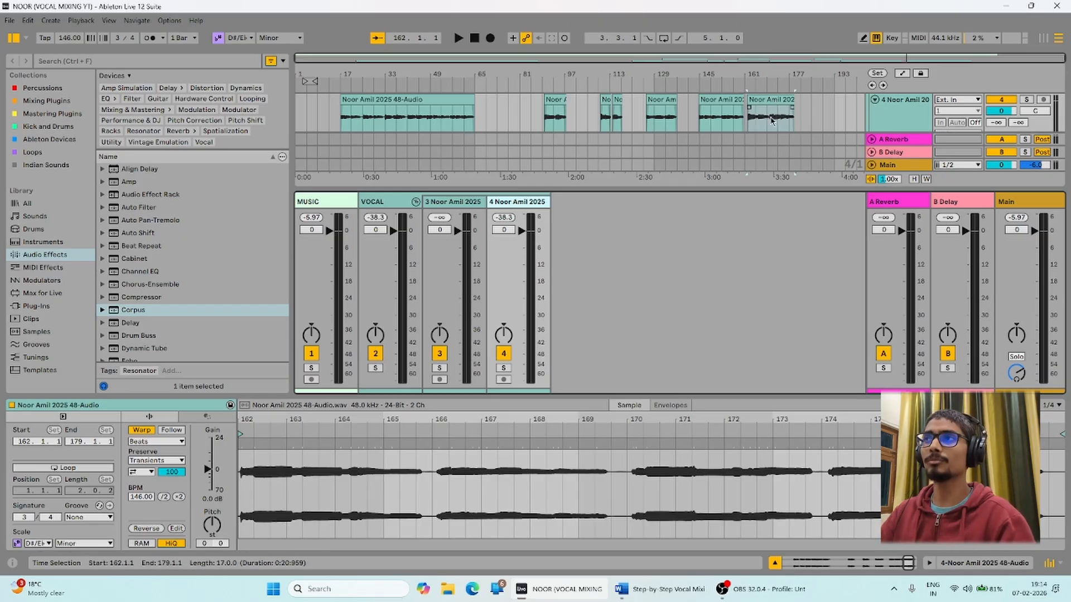
{"action": "key", "text": "space"}
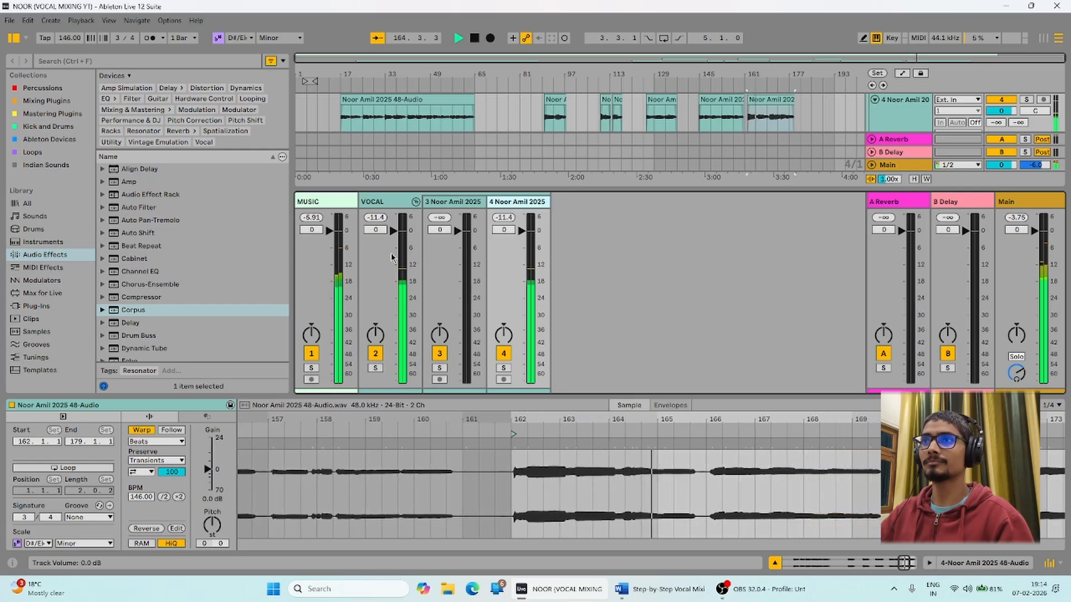
{"action": "left_click", "coordinate": [392, 282]}
{"action": "key", "text": "s"}
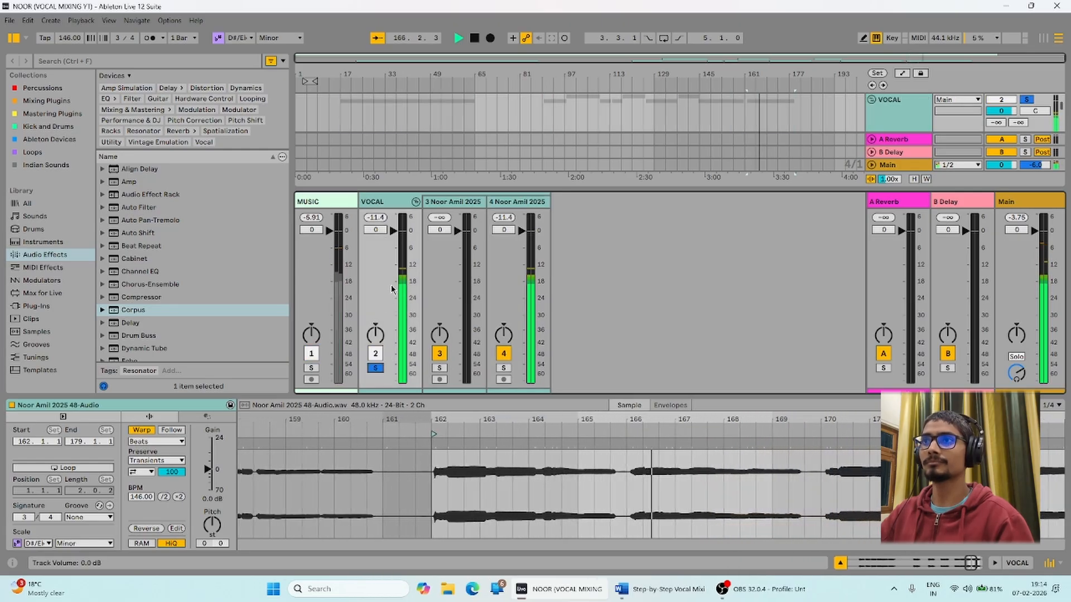
{"action": "key", "text": "space"}
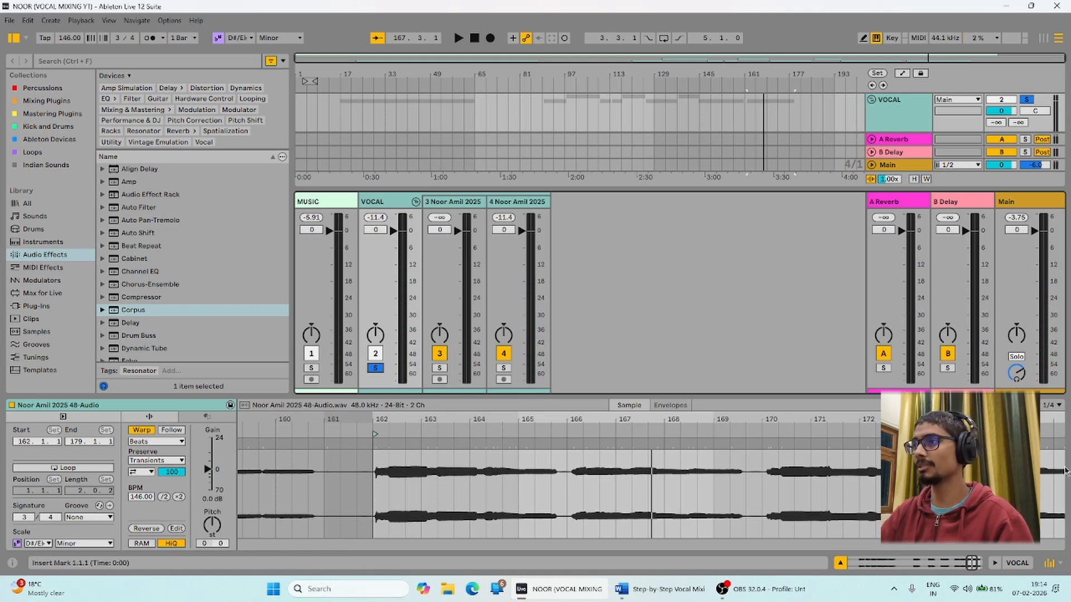
Hide the mixer, select the VOCAL group track and set the insert position at bar 17.
{"action": "left_click", "coordinate": [1047, 564]}
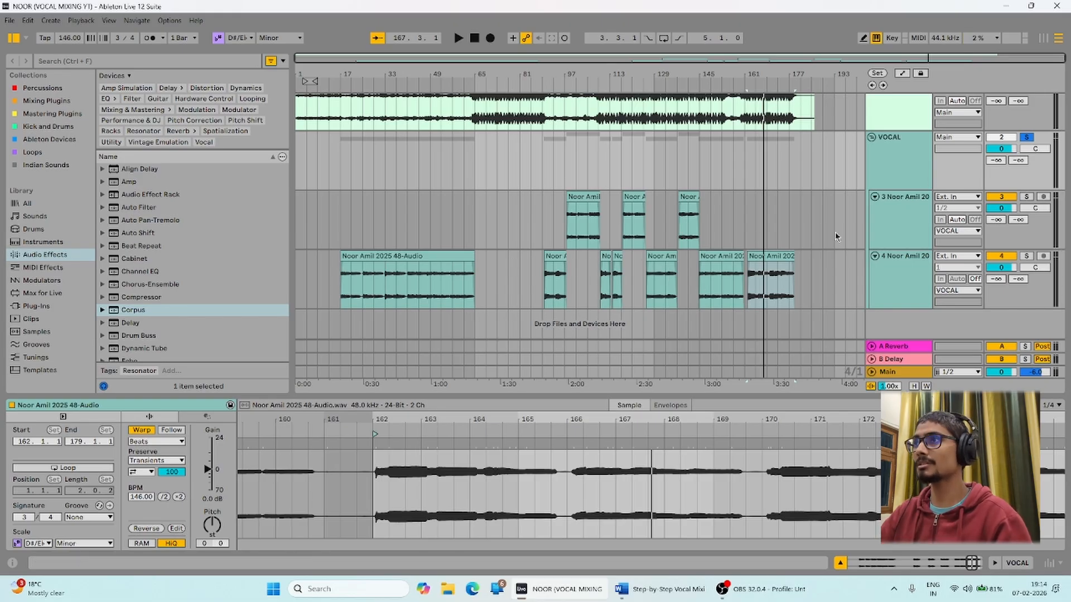
{"action": "left_click_drag", "start_coordinate": [801, 221], "coordinate": [210, 299]}
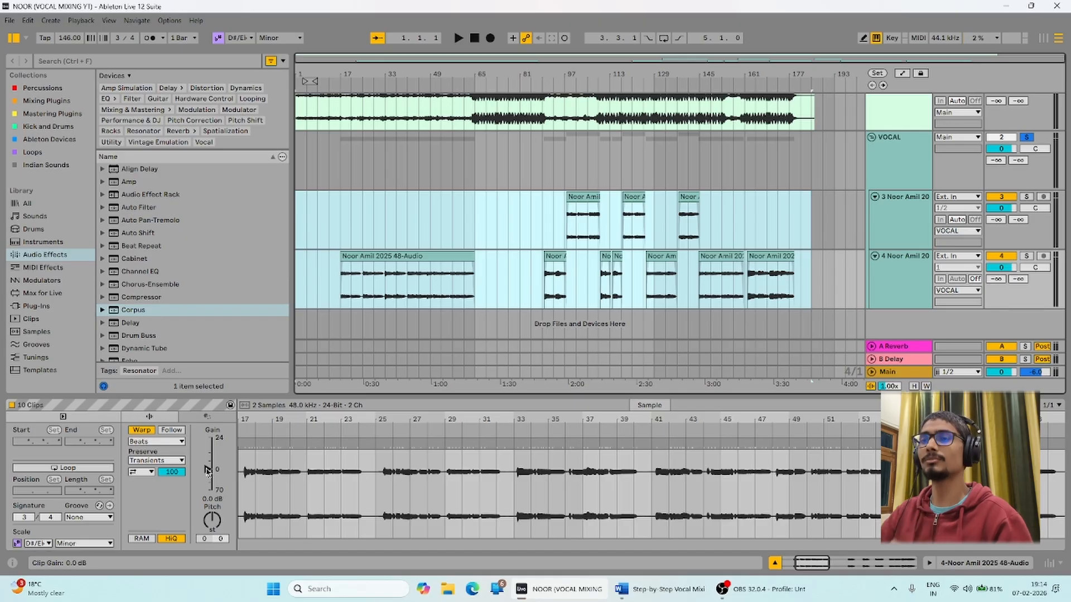
{"action": "left_click", "coordinate": [767, 218]}
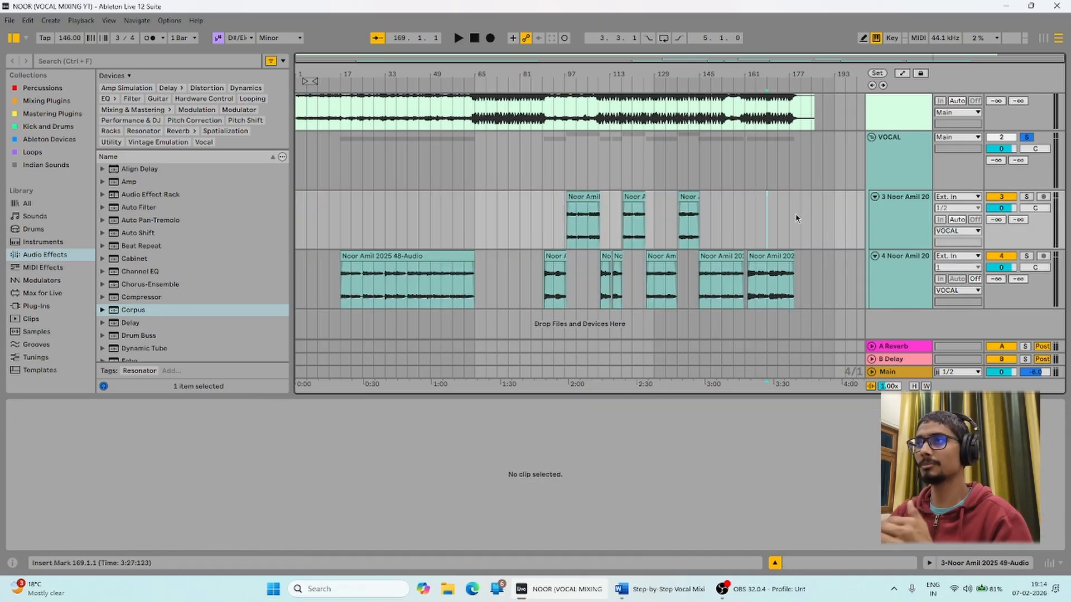
{"action": "left_click", "coordinate": [874, 166]}
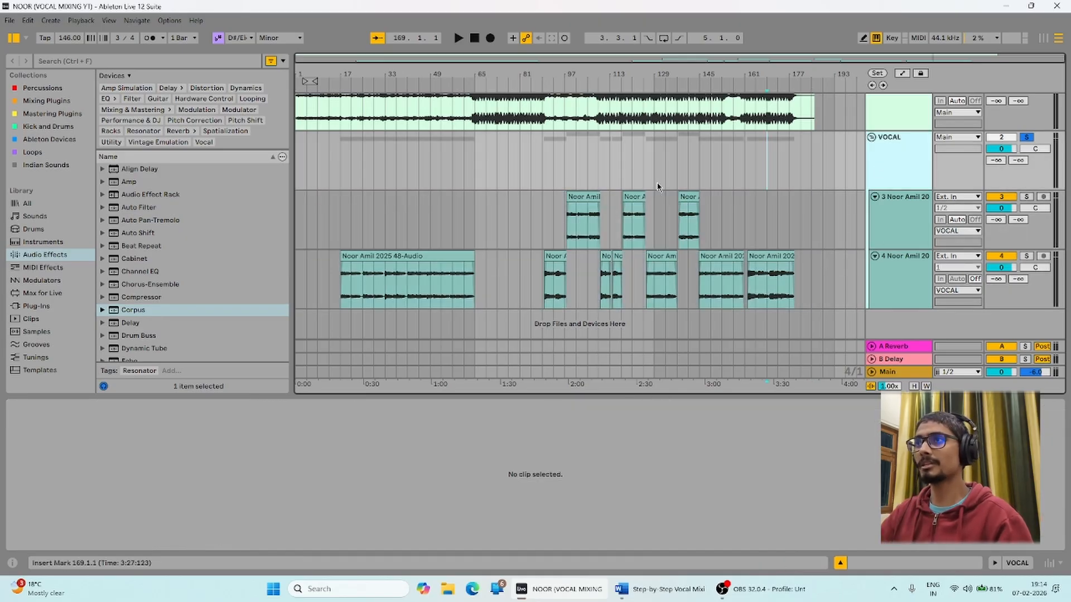
{"action": "left_click", "coordinate": [397, 183]}
{"action": "left_click", "coordinate": [359, 173]}
{"action": "left_click", "coordinate": [342, 169]}
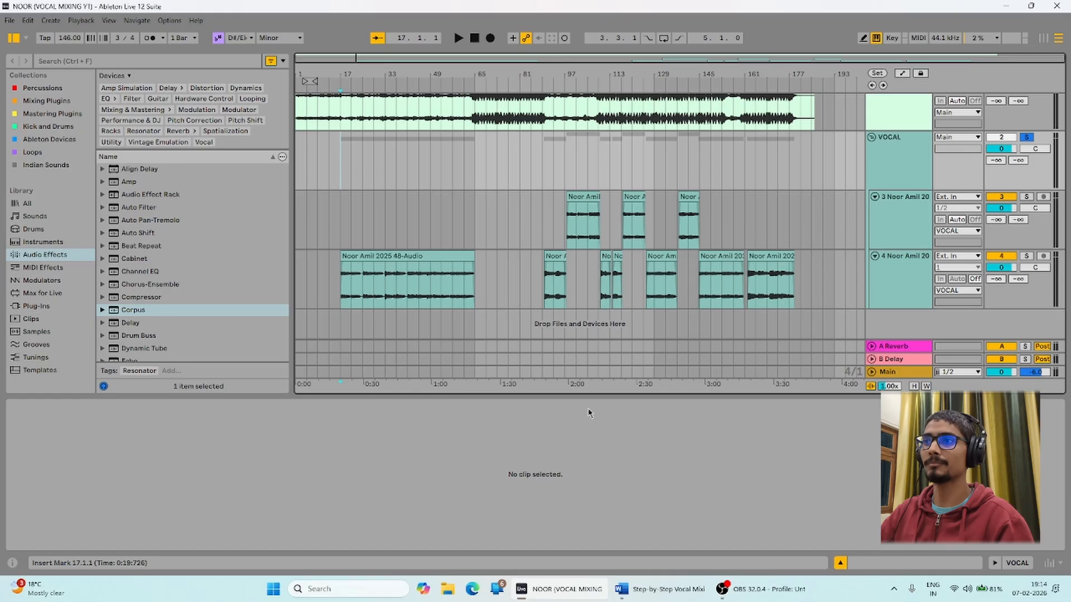
{"action": "left_click", "coordinate": [648, 594]}
{"action": "left_click_drag", "start_coordinate": [330, 309], "coordinate": [429, 310]}
{"action": "left_click", "coordinate": [396, 345]}
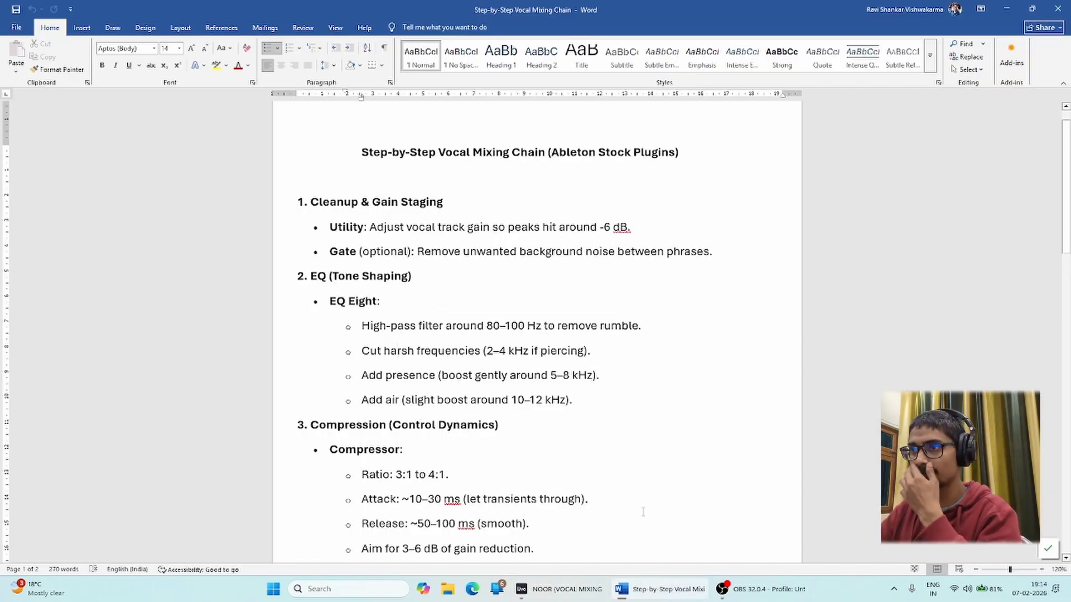
{"action": "mouse_move", "coordinate": [558, 589]}
{"action": "left_click", "coordinate": [516, 516]}
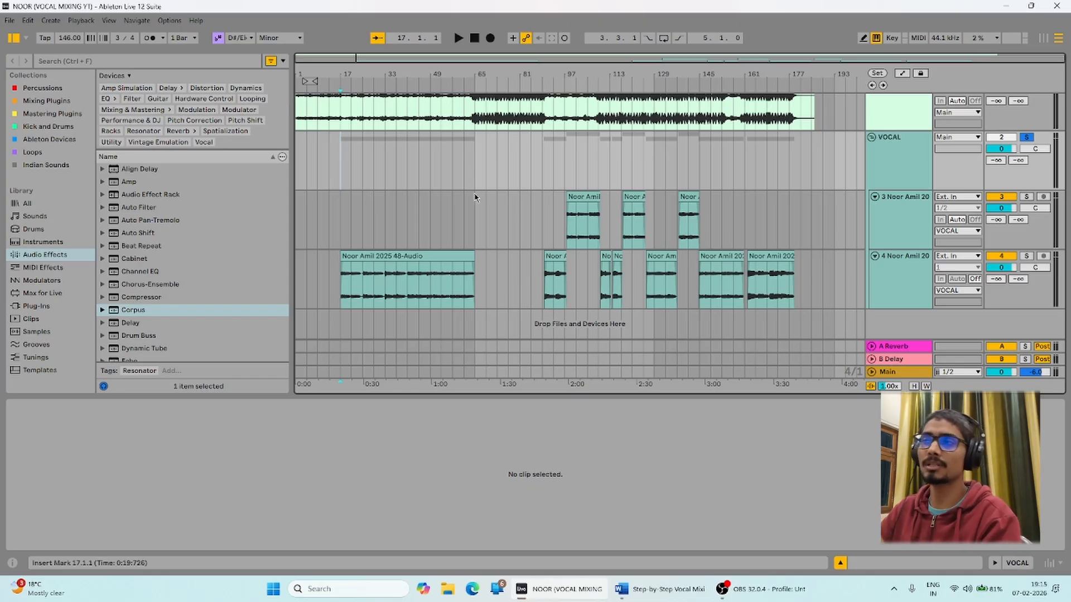
Add EQ Eight from the Audio Effects browser onto the VOCAL group track.
{"action": "left_click", "coordinate": [922, 161]}
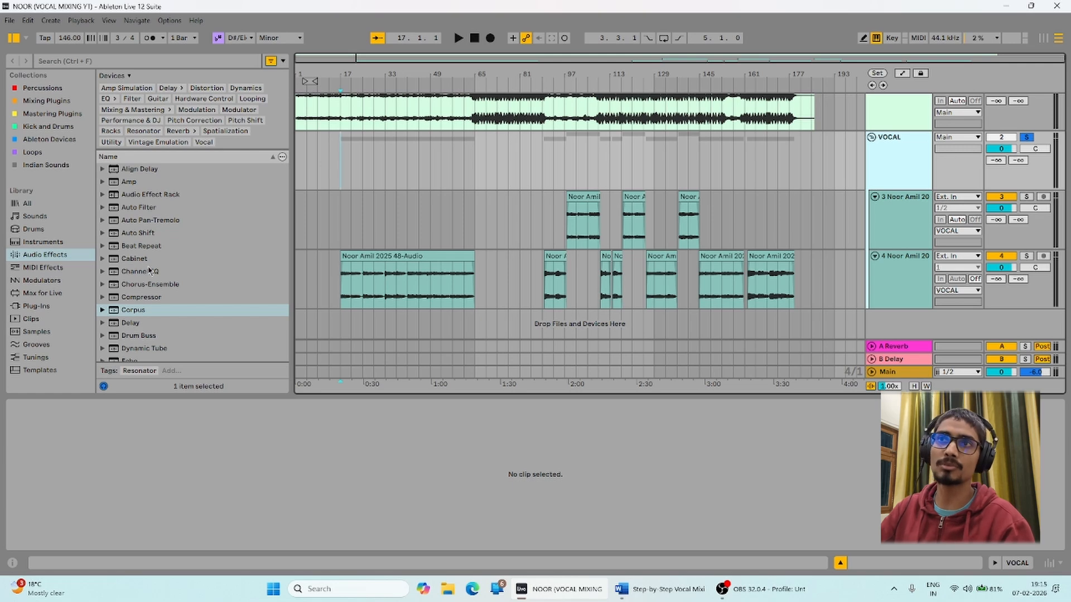
{"action": "scroll", "coordinate": [153, 272], "scroll_direction": "down", "scroll_amount": 5}
{"action": "left_click", "coordinate": [126, 226]}
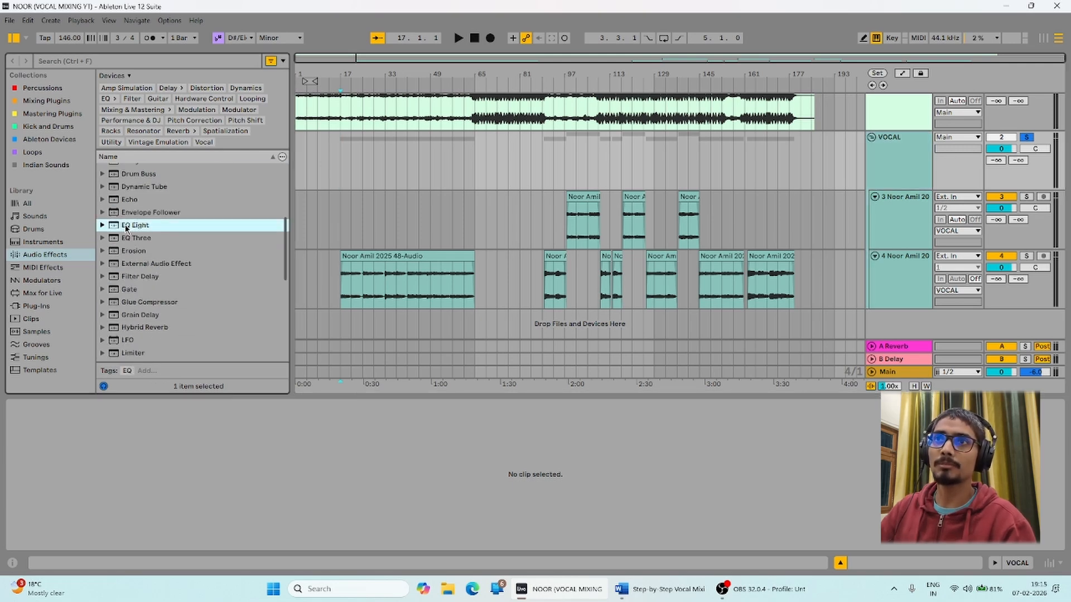
{"action": "left_click_drag", "start_coordinate": [372, 164], "coordinate": [378, 159]}
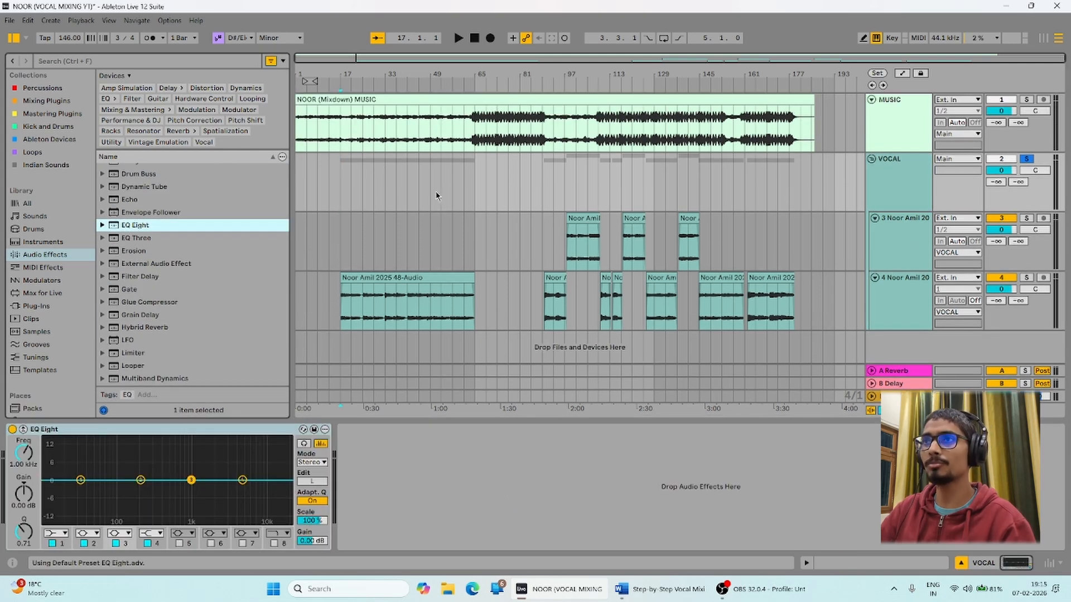
Compare the devices on tracks 3 and 4 with the VOCAL EQ Eight, then return to bar 17.
{"action": "left_click_drag", "start_coordinate": [322, 188], "coordinate": [741, 179]}
{"action": "left_click", "coordinate": [767, 180]}
{"action": "left_click", "coordinate": [884, 177]}
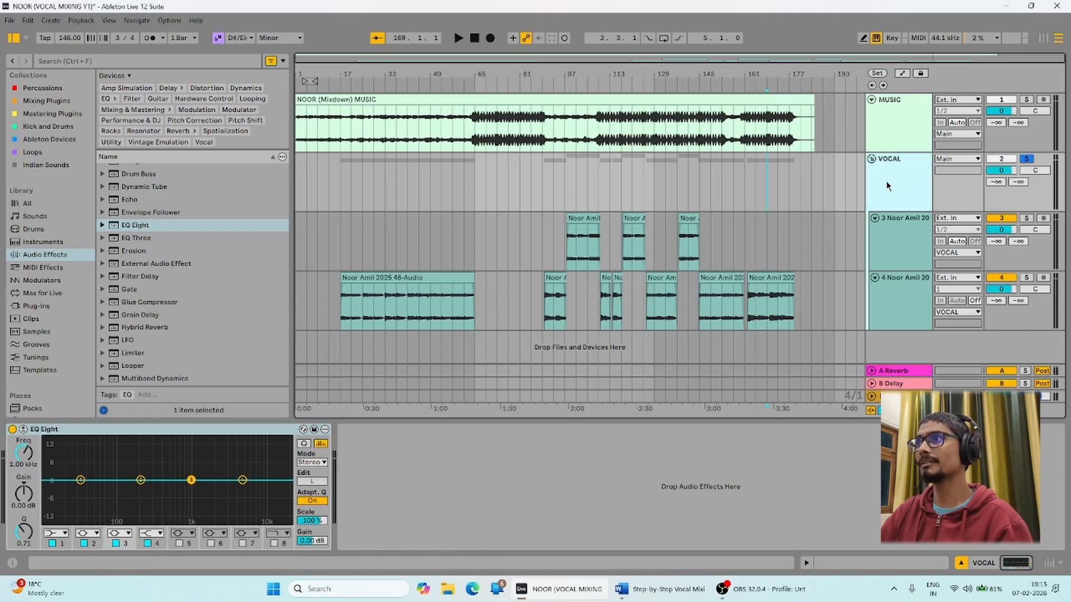
{"action": "left_click", "coordinate": [898, 307]}
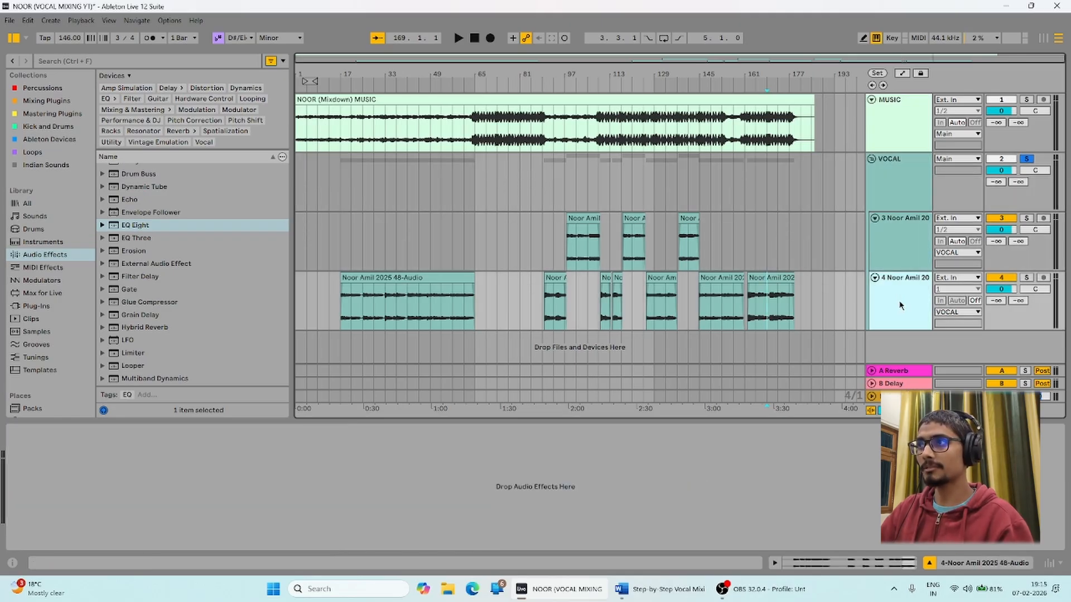
{"action": "left_click", "coordinate": [891, 188]}
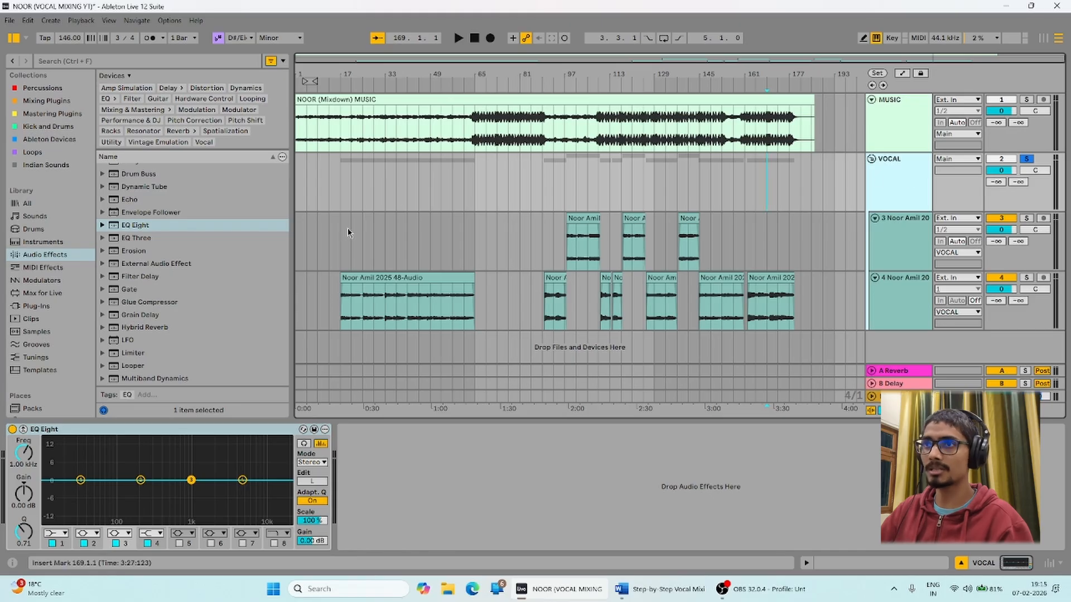
{"action": "left_click_drag", "start_coordinate": [542, 251], "coordinate": [812, 313]}
{"action": "left_click", "coordinate": [504, 248]}
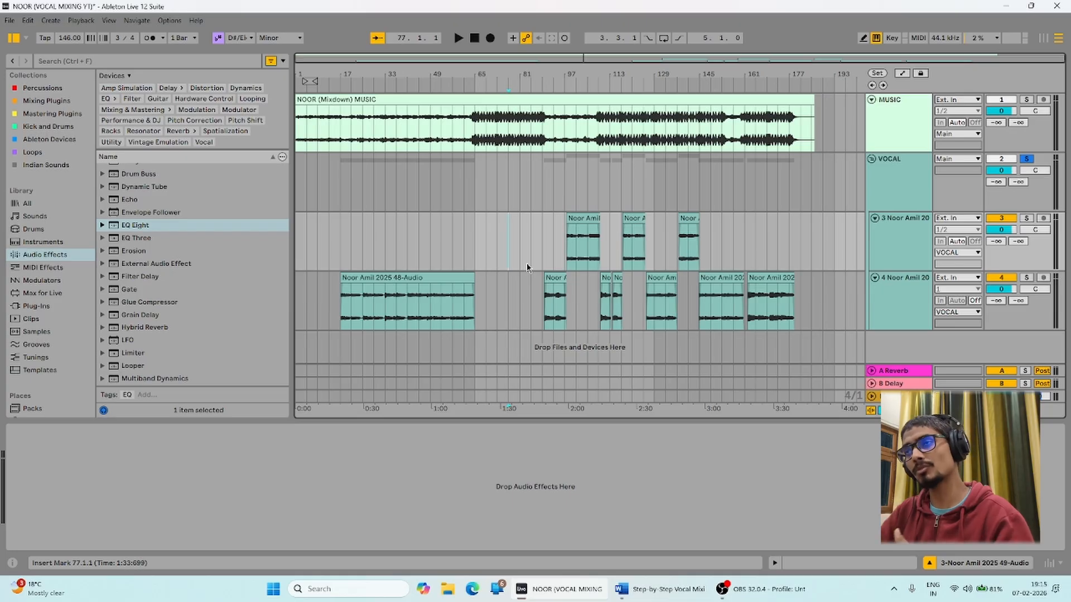
{"action": "left_click", "coordinate": [882, 172]}
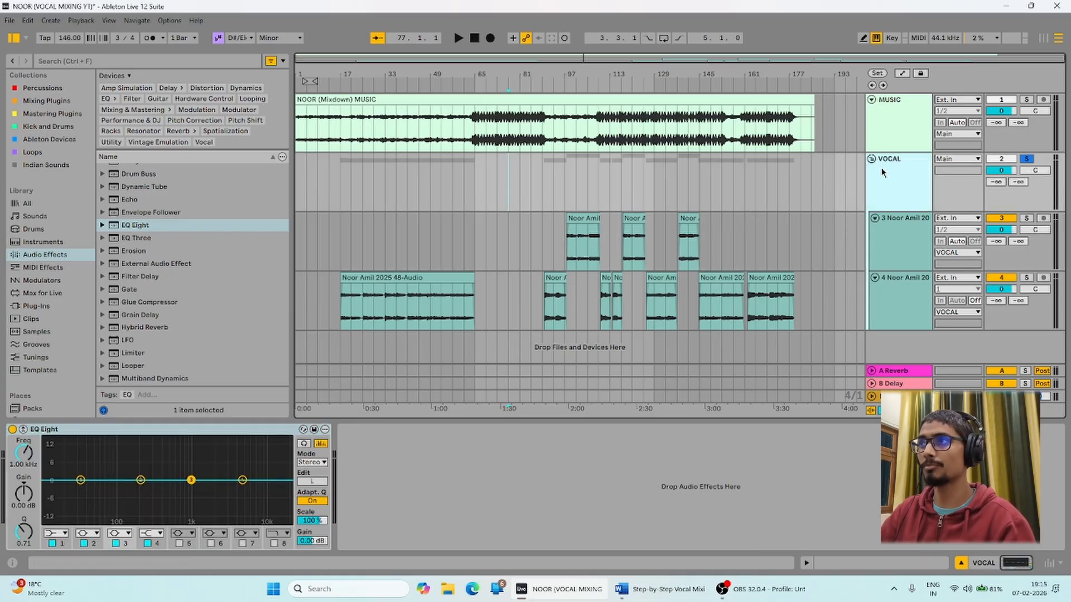
{"action": "left_click", "coordinate": [885, 259]}
{"action": "left_click", "coordinate": [896, 298]}
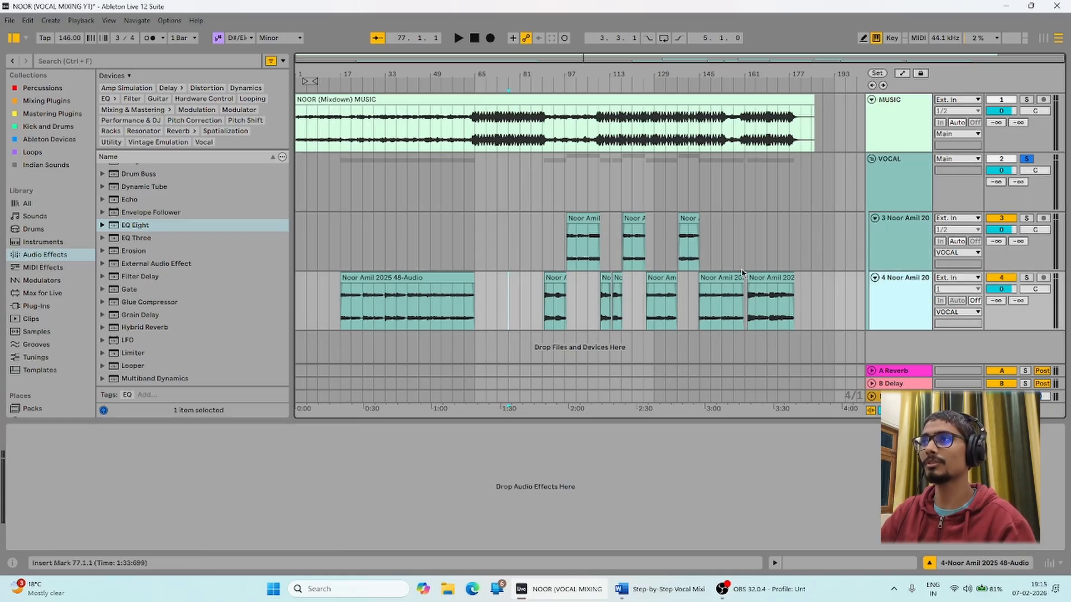
{"action": "left_click", "coordinate": [884, 180]}
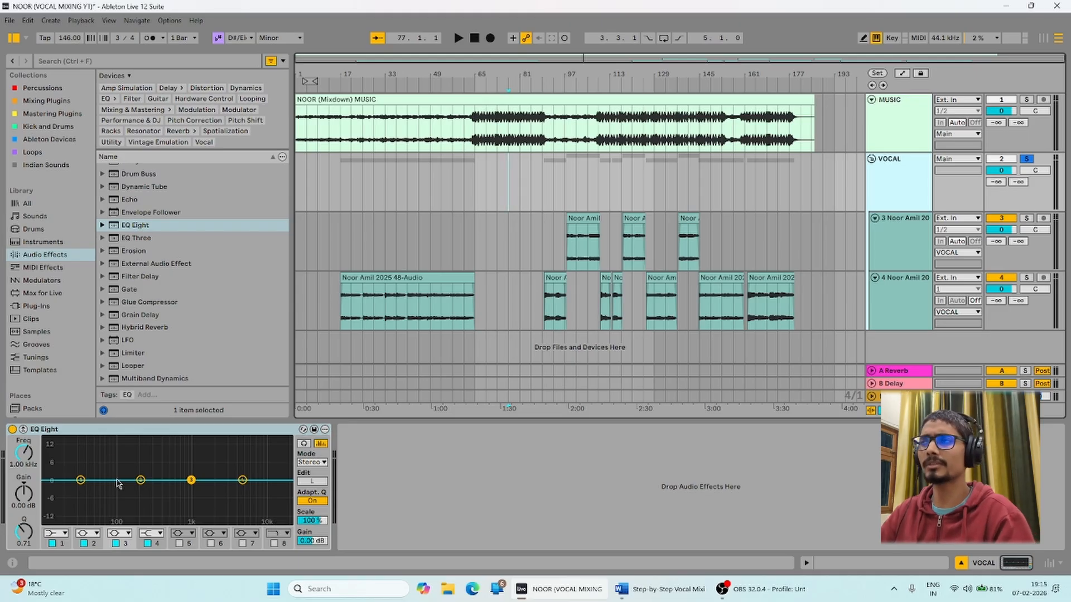
{"action": "left_click", "coordinate": [341, 170]}
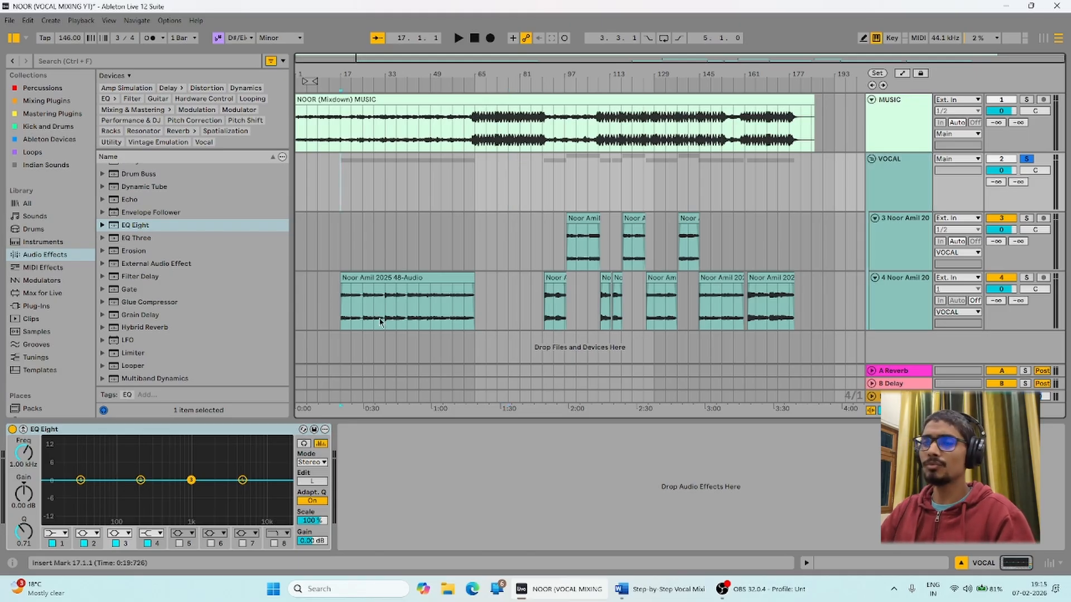
Switch EQ Eight band 1 to a low-cut filter at about 109 Hz and audition it.
{"action": "left_click", "coordinate": [64, 535]}
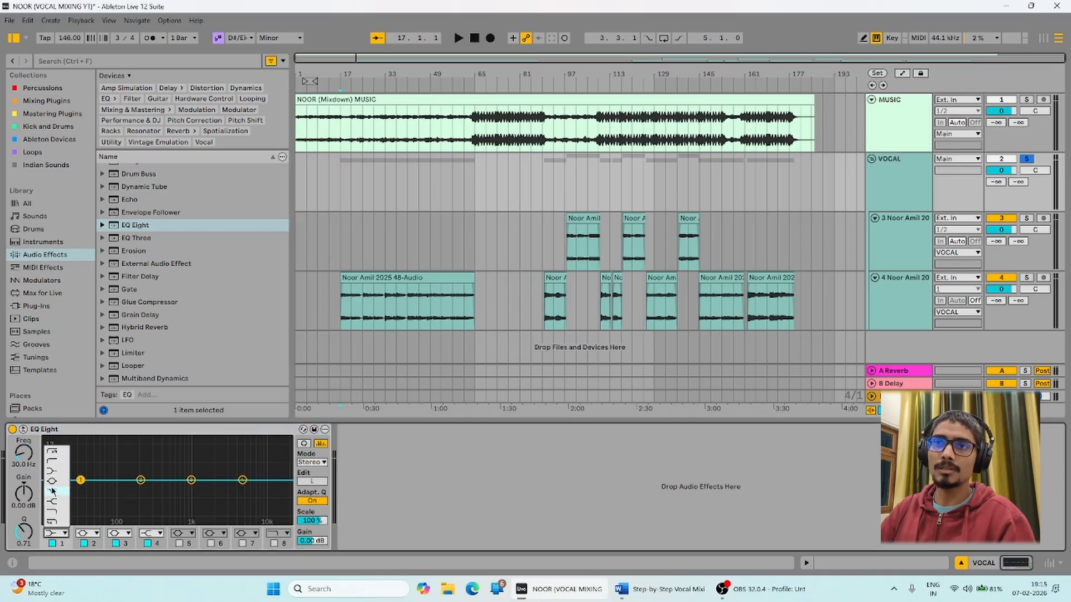
{"action": "left_click", "coordinate": [51, 462]}
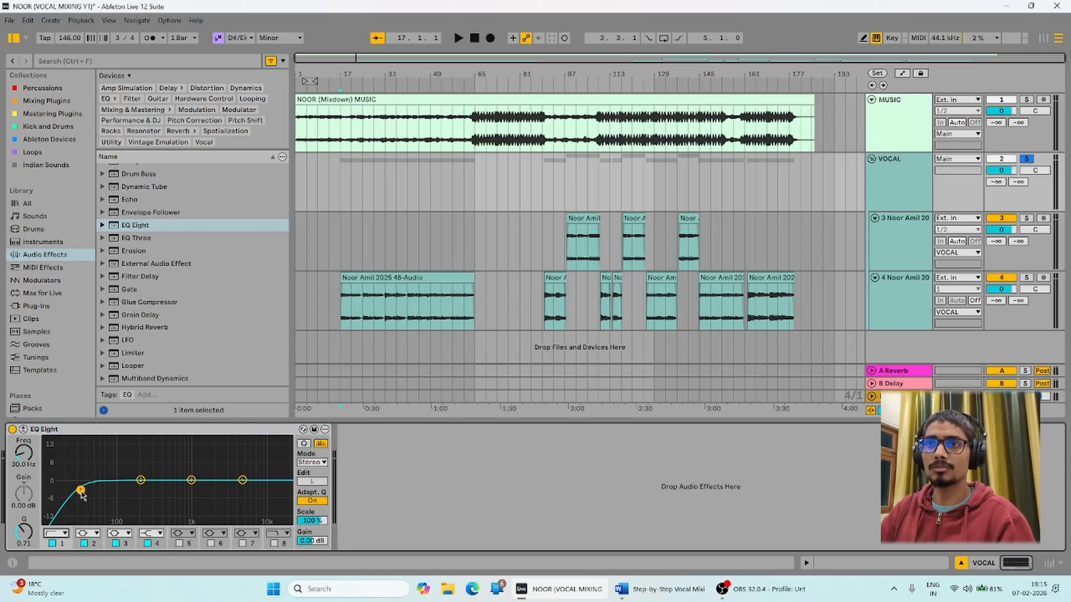
{"action": "left_click_drag", "start_coordinate": [81, 493], "coordinate": [121, 490]}
{"action": "key", "text": "space"}
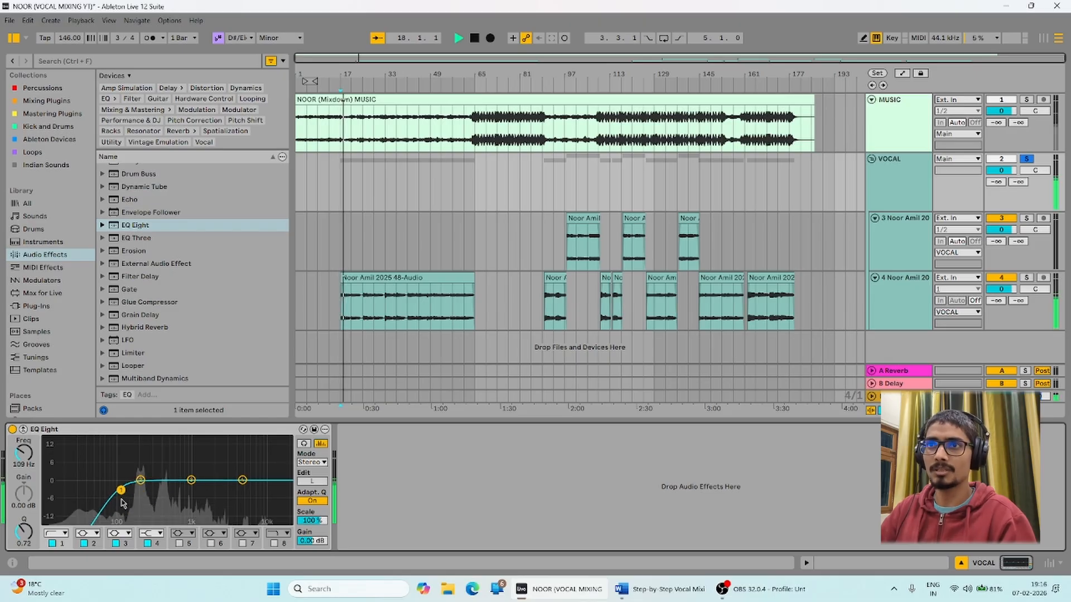
{"action": "key", "text": "space"}
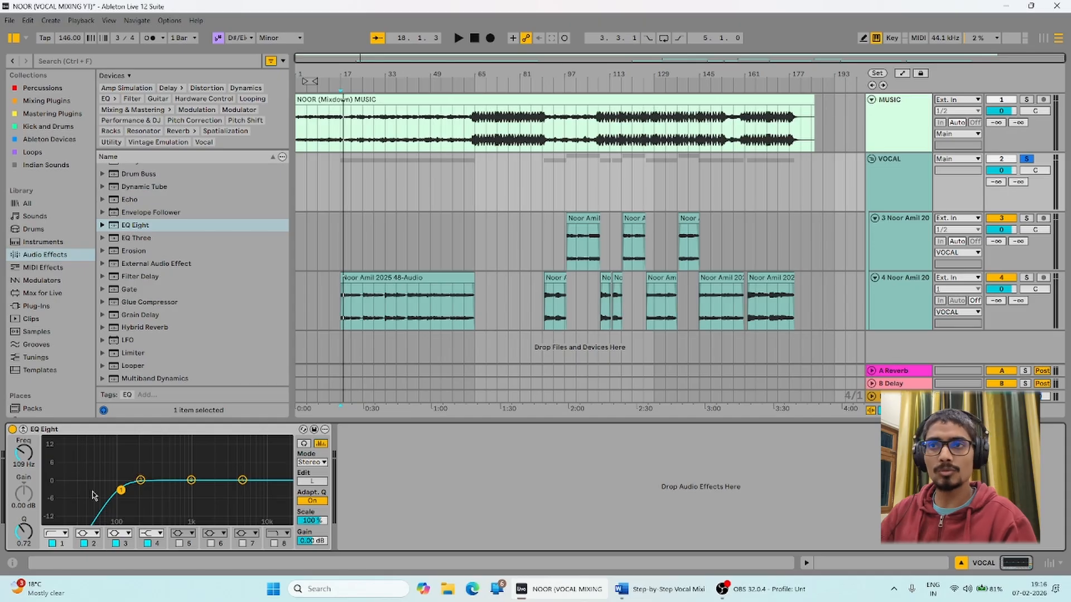
{"action": "left_click", "coordinate": [65, 533]}
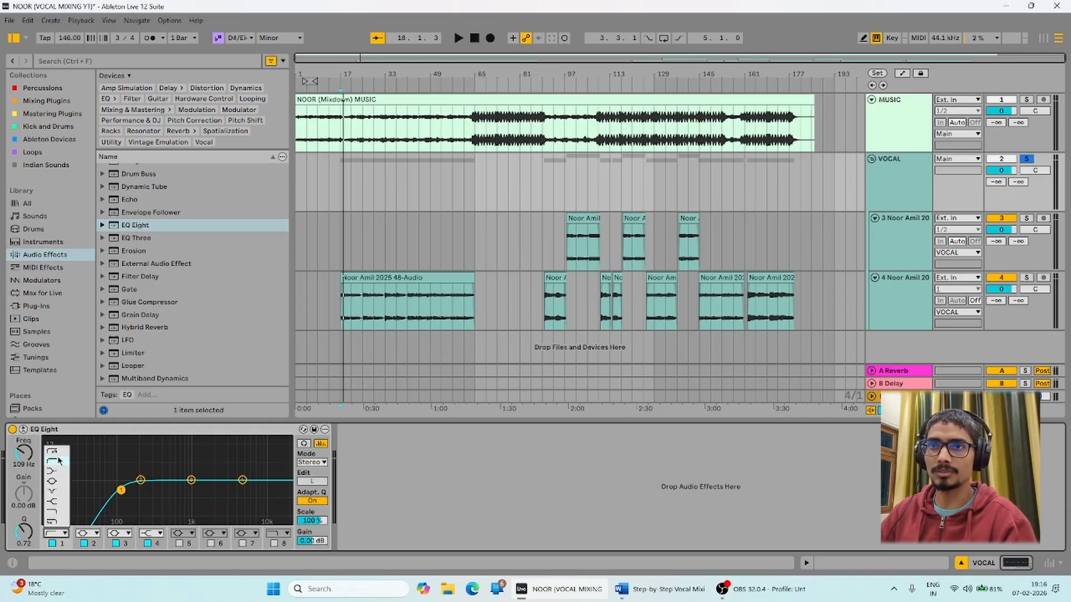
{"action": "left_click", "coordinate": [118, 462]}
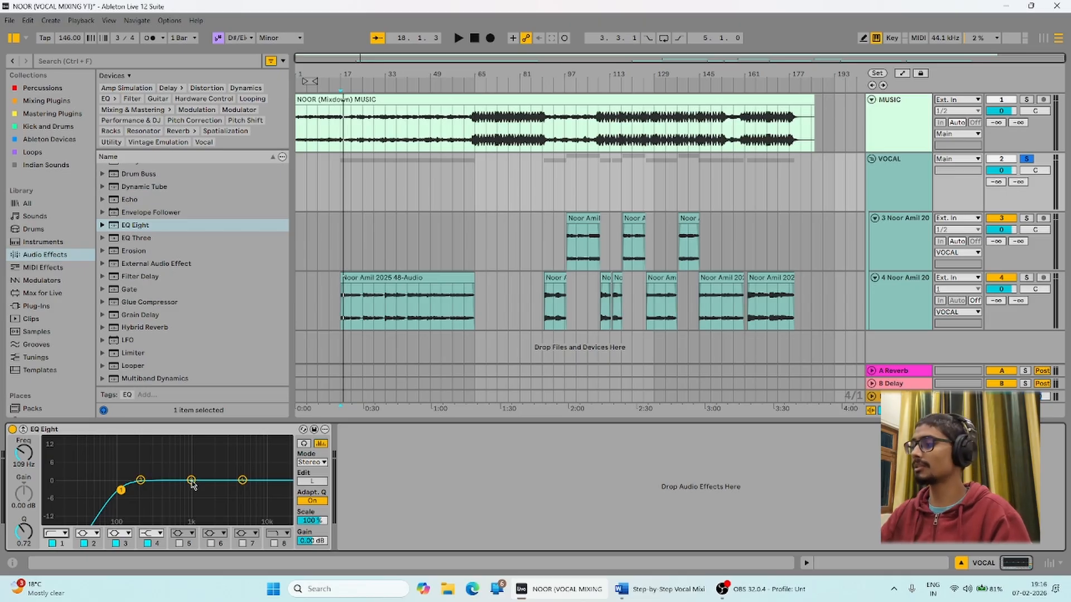
Sweep a band 3 boost between roughly 550 and 880 Hz while auditioning the vocals.
{"action": "left_click_drag", "start_coordinate": [191, 481], "coordinate": [163, 458]}
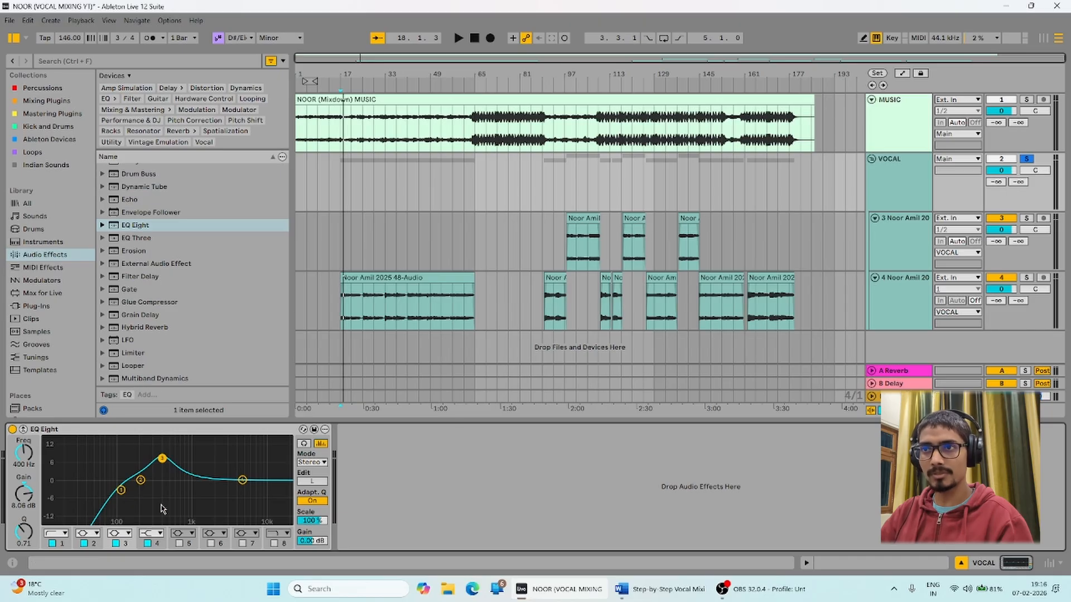
{"action": "left_click_drag", "start_coordinate": [168, 464], "coordinate": [184, 466]}
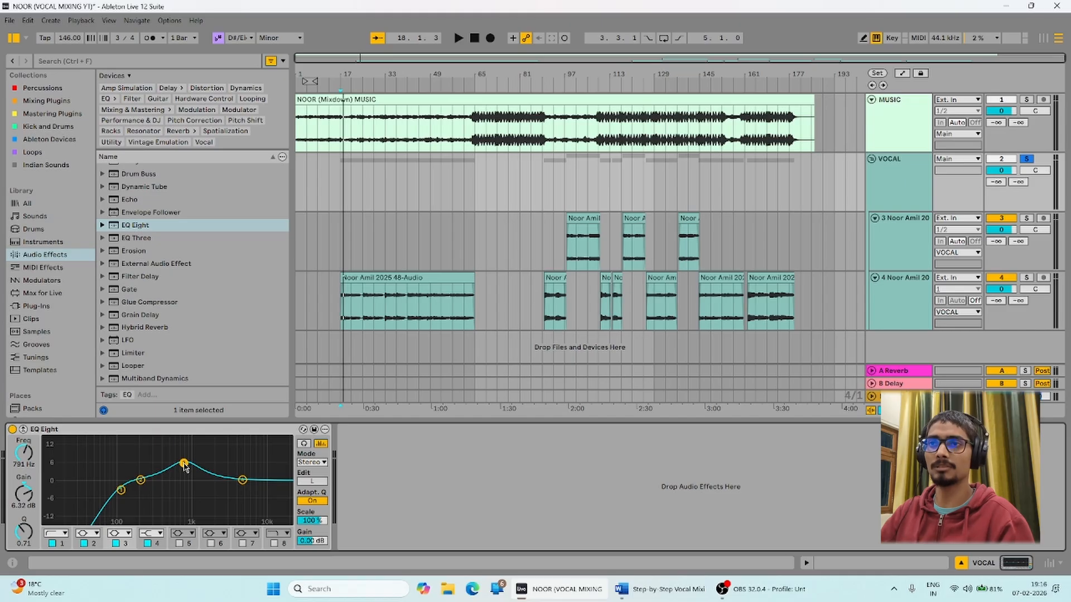
{"action": "key", "text": "space"}
{"action": "left_click_drag", "start_coordinate": [184, 467], "coordinate": [176, 449]}
{"action": "key", "text": "space"}
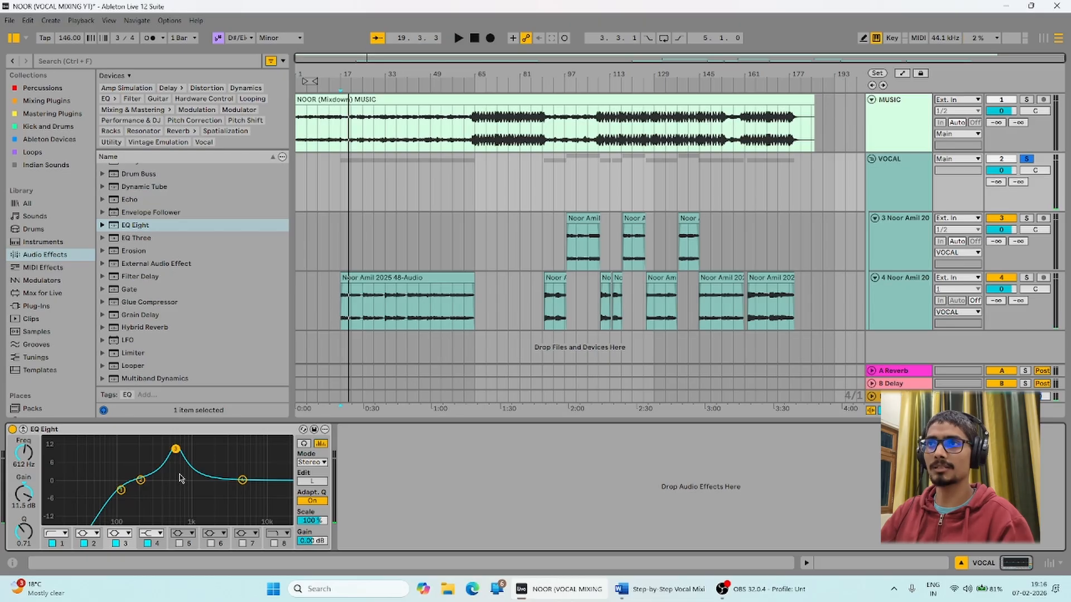
{"action": "key", "text": "space"}
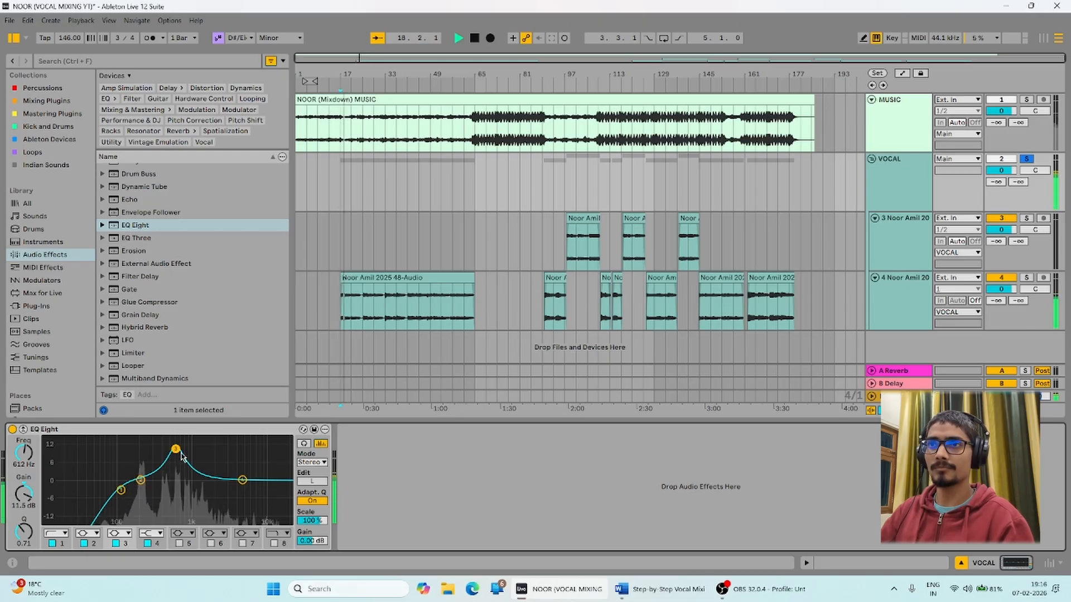
{"action": "mouse_move", "coordinate": [181, 454]}
{"action": "left_mouse_down"}
{"action": "mouse_move", "coordinate": [194, 449]}
{"action": "mouse_move", "coordinate": [177, 447]}
{"action": "left_mouse_up"}
{"action": "key", "text": "space"}
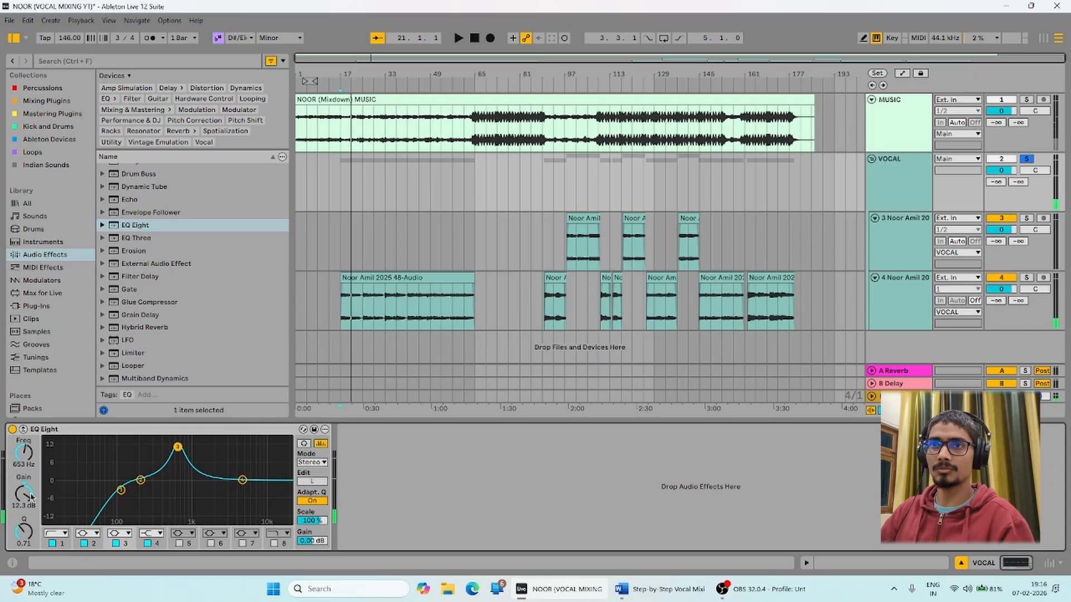
Turn band 3 into a -2.38 dB cut, audition it, and bring up the Word mixing notes.
{"action": "left_click_drag", "start_coordinate": [31, 497], "coordinate": [22, 524]}
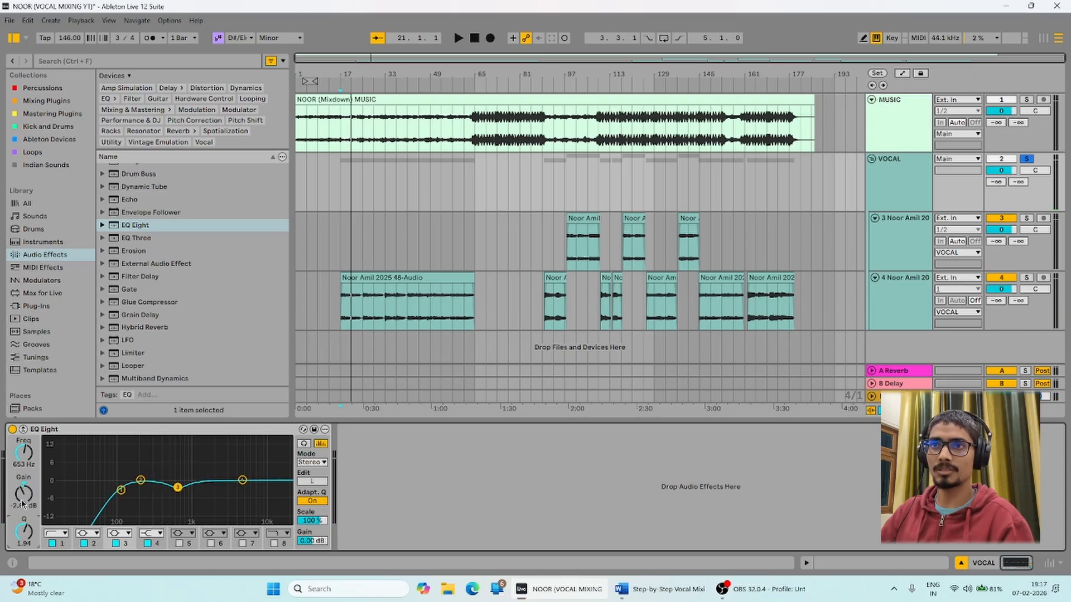
{"action": "key", "text": "space"}
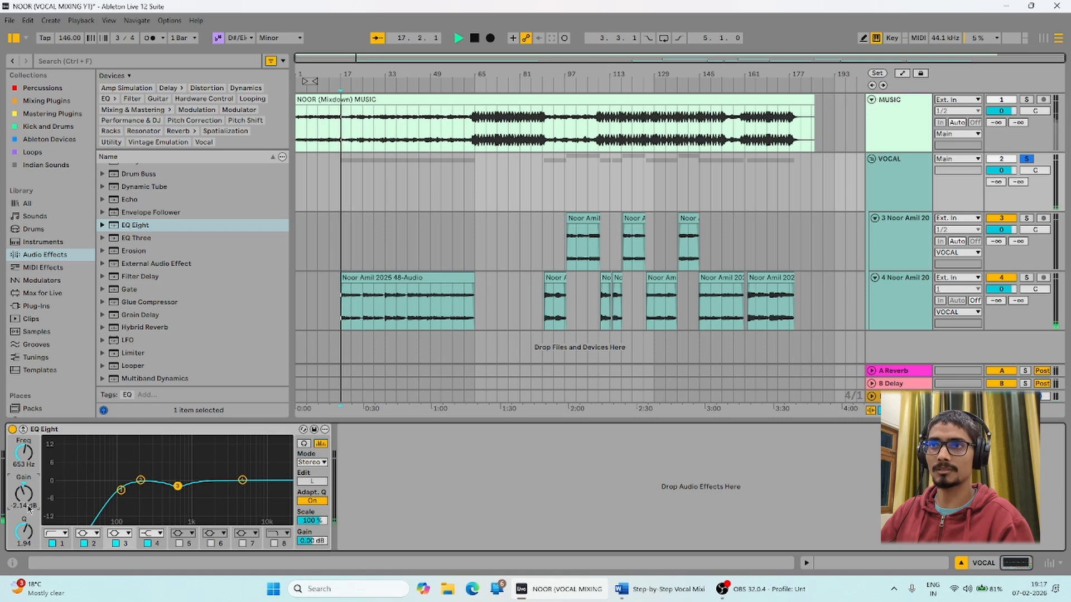
{"action": "key", "text": "space"}
{"action": "left_click", "coordinate": [242, 480]}
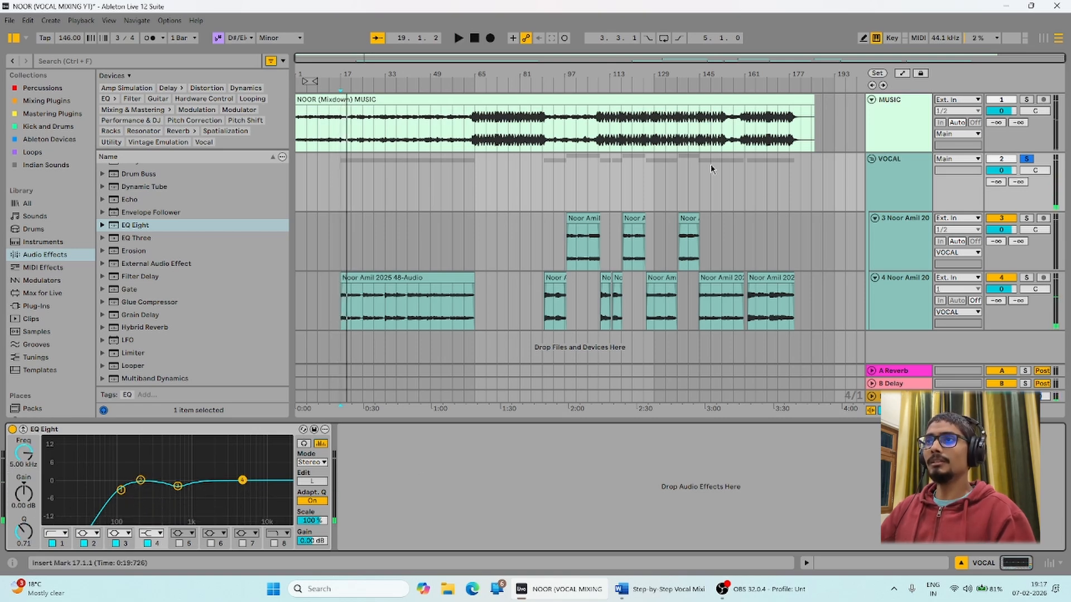
{"action": "left_click", "coordinate": [617, 594]}
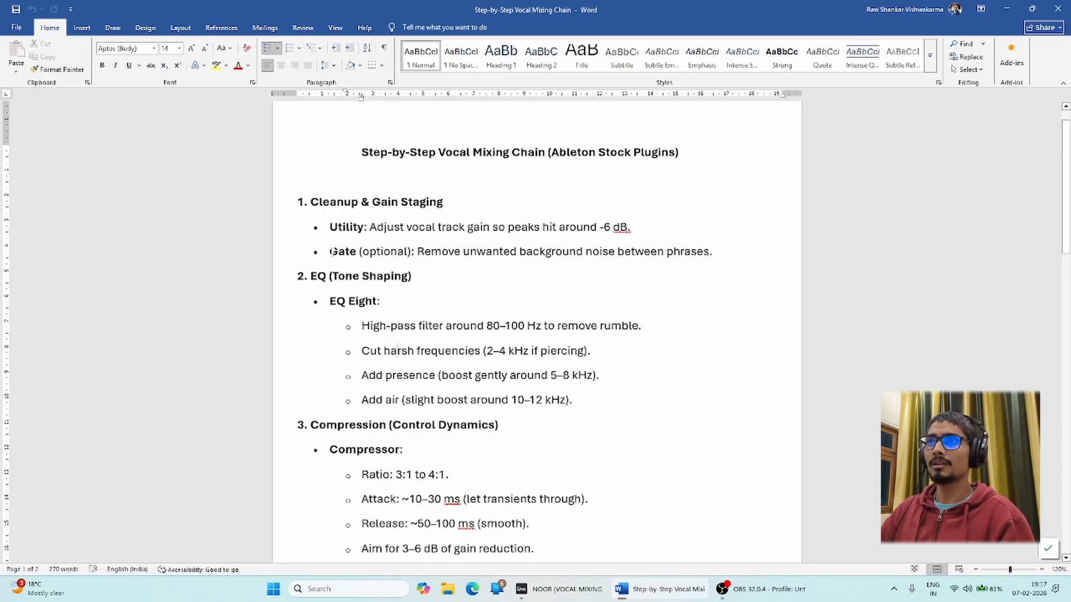
Glance at the Gate line, set Ableton's insert point at bar 81, and return to the notes.
{"action": "left_click_drag", "start_coordinate": [332, 251], "coordinate": [666, 251]}
{"action": "left_click", "coordinate": [397, 251]}
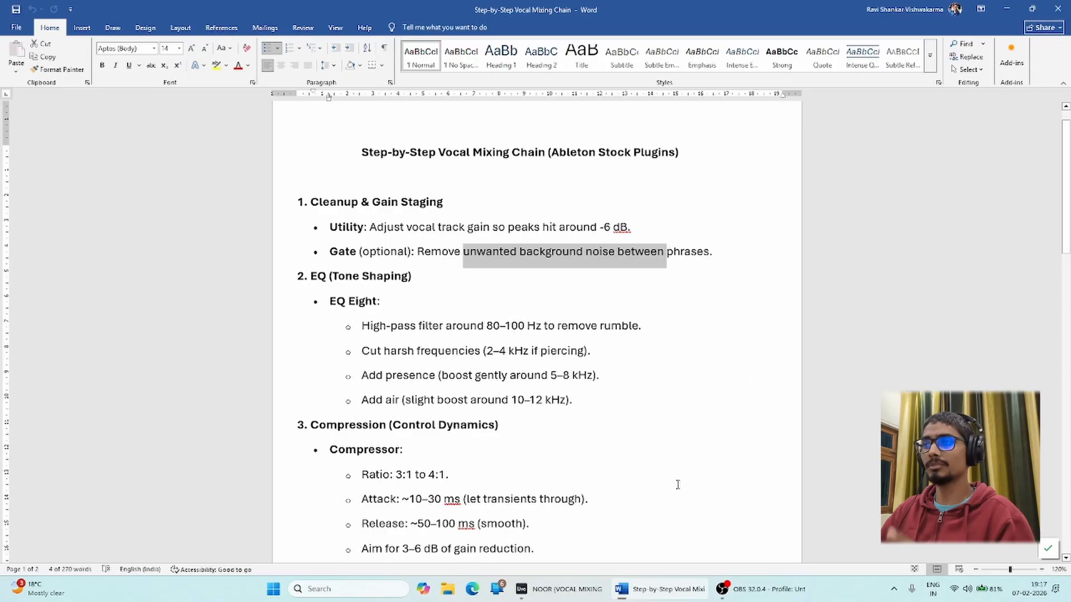
{"action": "left_click", "coordinate": [734, 591]}
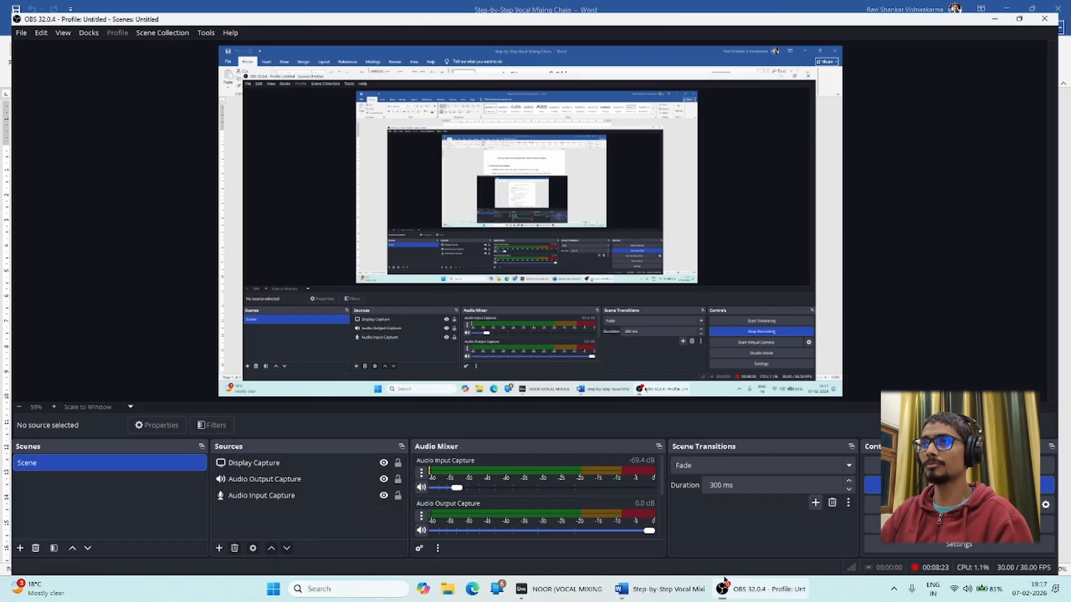
{"action": "left_click", "coordinate": [734, 594]}
{"action": "left_click", "coordinate": [585, 593]}
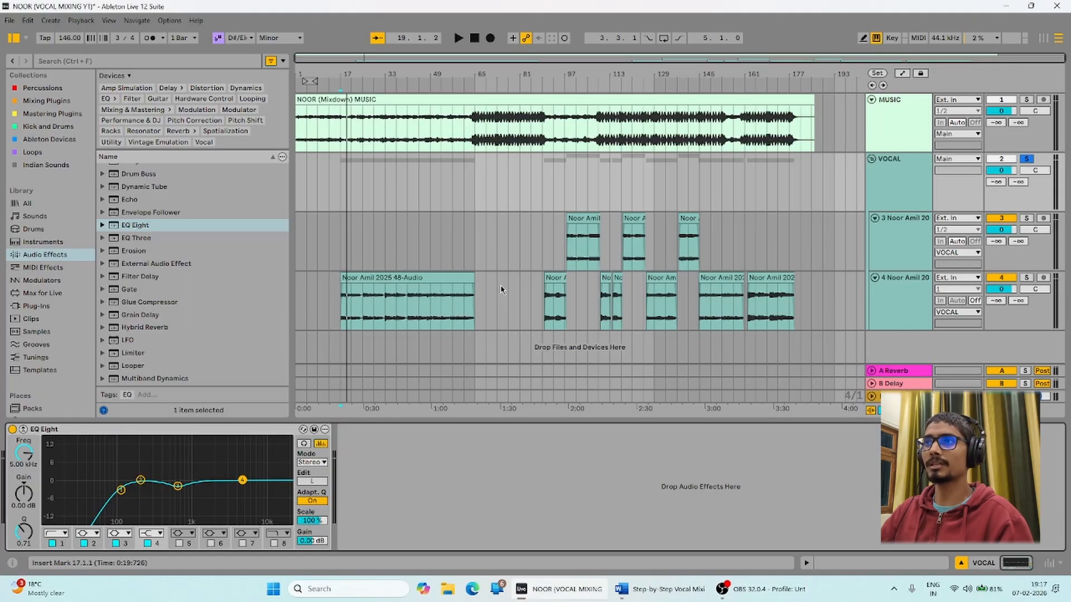
{"action": "left_click_drag", "start_coordinate": [483, 293], "coordinate": [539, 285]}
{"action": "left_click", "coordinate": [520, 241]}
{"action": "left_click", "coordinate": [615, 587]}
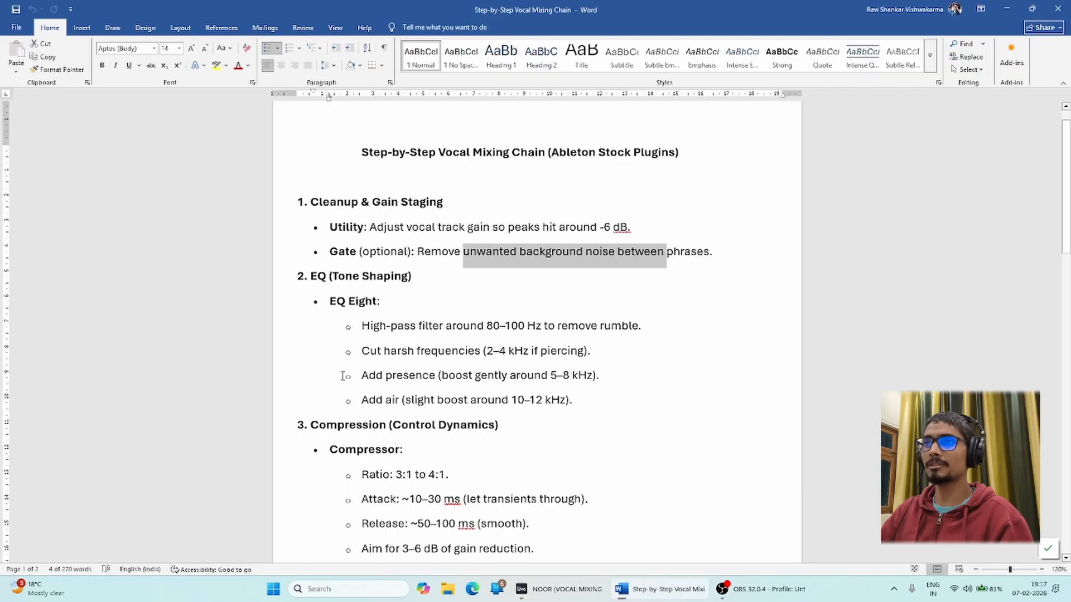
Read through the Gate (optional) step and the EQ (Tone Shaping) heading.
{"action": "left_click_drag", "start_coordinate": [329, 252], "coordinate": [470, 265]}
{"action": "left_click", "coordinate": [710, 251]}
{"action": "left_click", "coordinate": [326, 256]}
{"action": "left_click", "coordinate": [470, 266]}
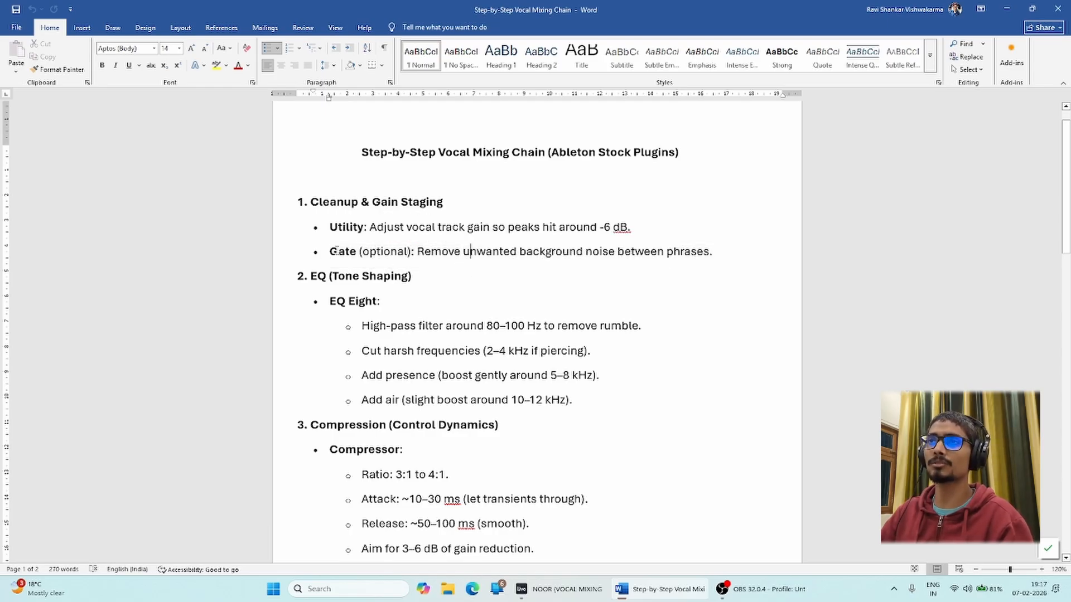
{"action": "left_click_drag", "start_coordinate": [330, 251], "coordinate": [398, 254]}
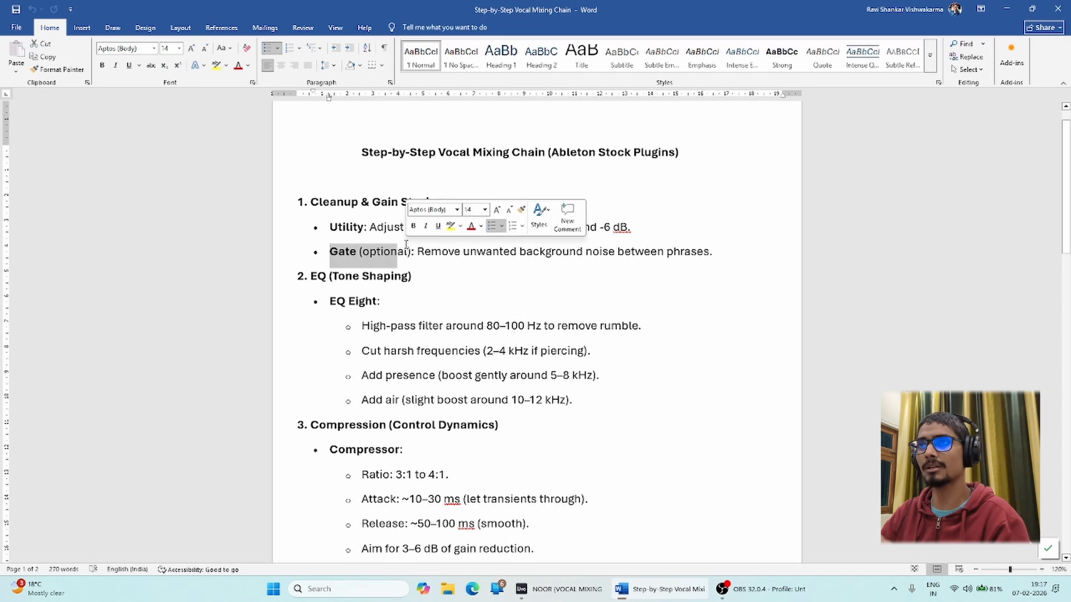
{"action": "left_click", "coordinate": [379, 256]}
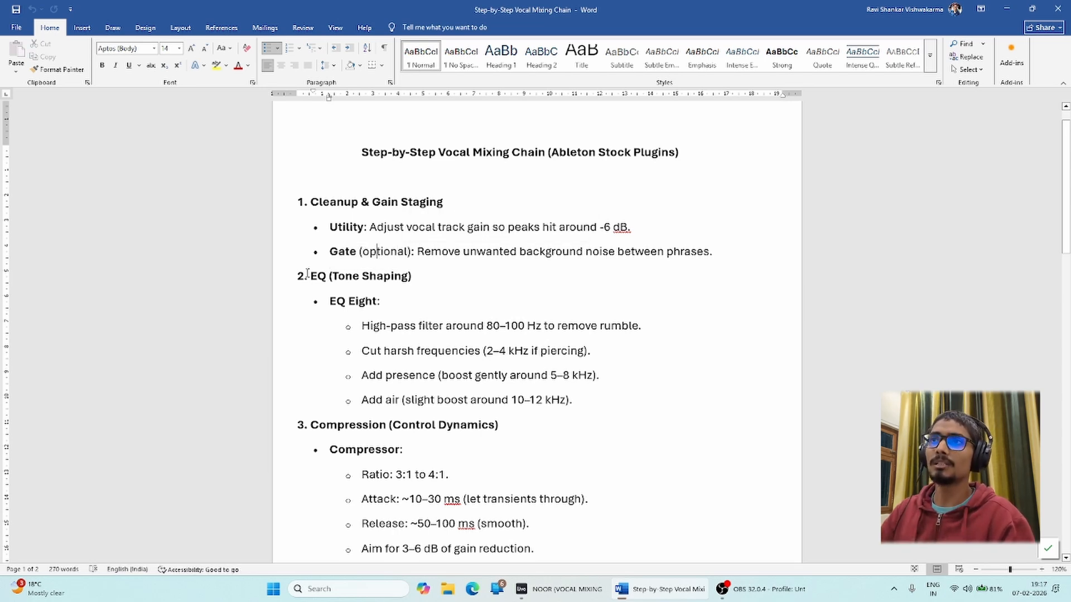
{"action": "left_click_drag", "start_coordinate": [305, 275], "coordinate": [347, 278]}
{"action": "left_click", "coordinate": [391, 353]}
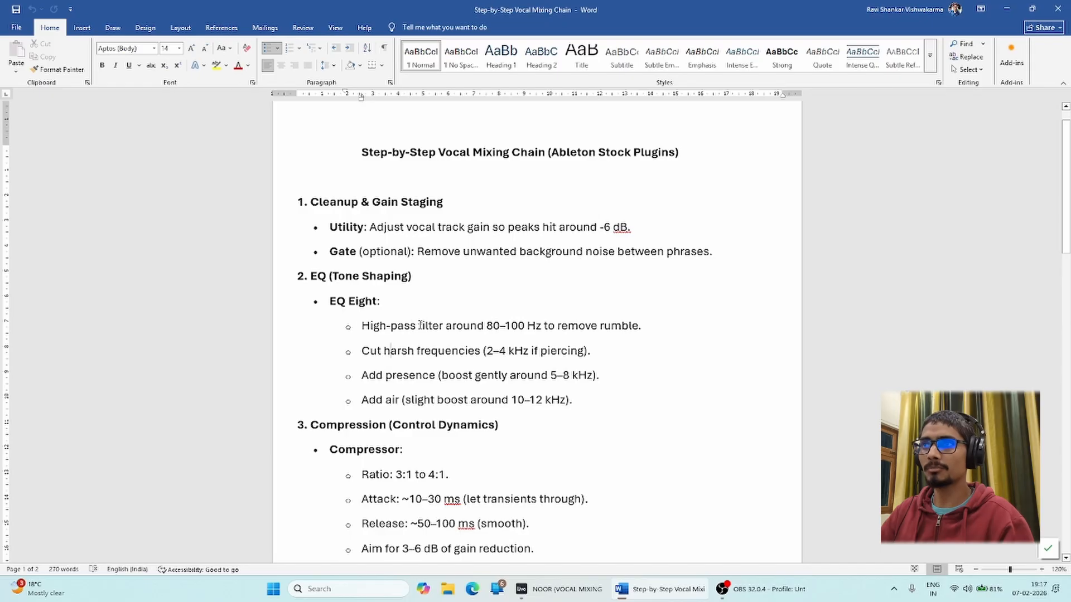
Read the EQ steps: high-pass filter, harsh-frequency cut, presence boost and Add air.
{"action": "left_click_drag", "start_coordinate": [363, 326], "coordinate": [639, 329]}
{"action": "left_click_drag", "start_coordinate": [367, 353], "coordinate": [485, 353]}
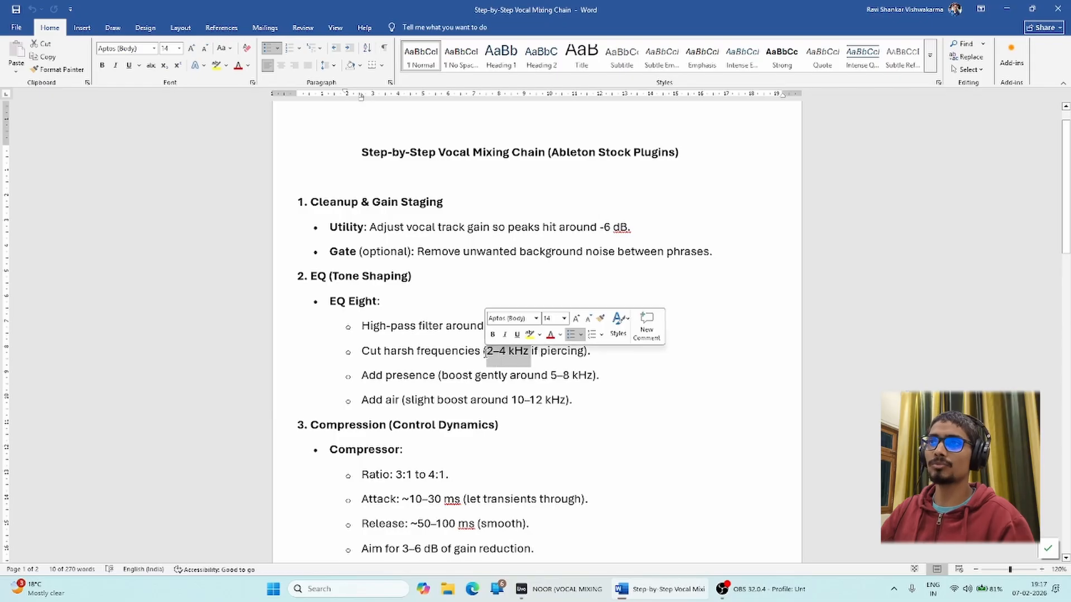
{"action": "left_click_drag", "start_coordinate": [361, 376], "coordinate": [593, 376]}
{"action": "left_click", "coordinate": [480, 377]}
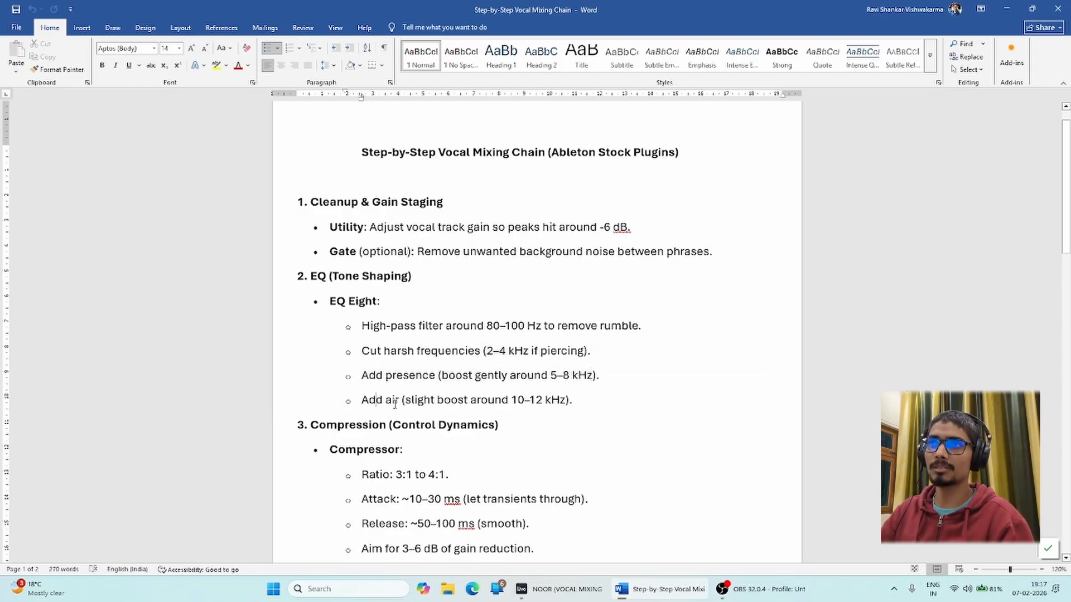
{"action": "left_click_drag", "start_coordinate": [363, 400], "coordinate": [573, 401]}
{"action": "left_click", "coordinate": [516, 407]}
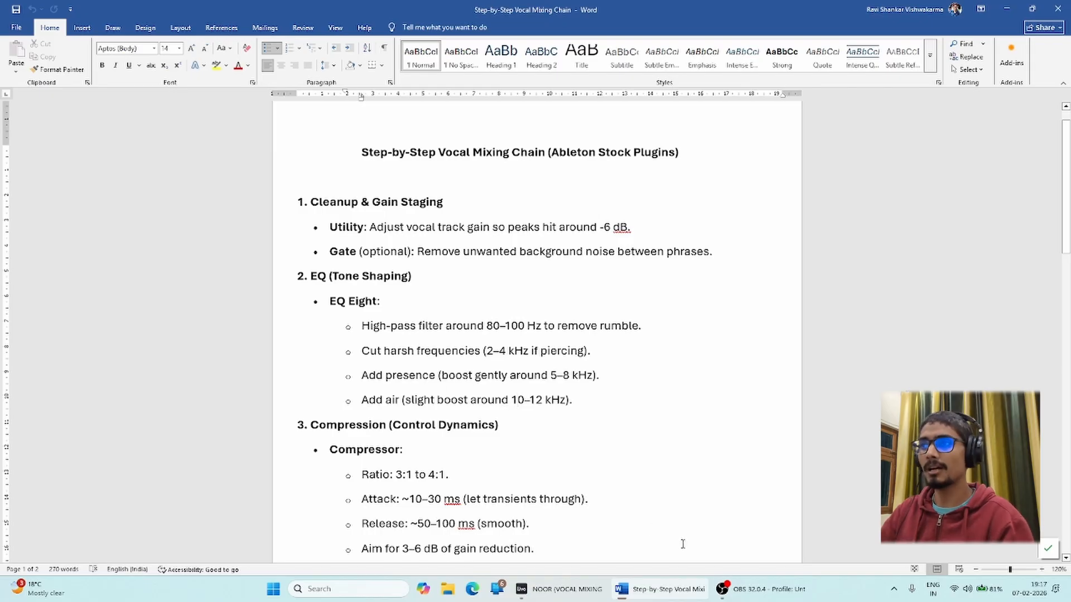
Scroll down to the Compression heading, then switch back to the Ableton session.
{"action": "left_click", "coordinate": [546, 594]}
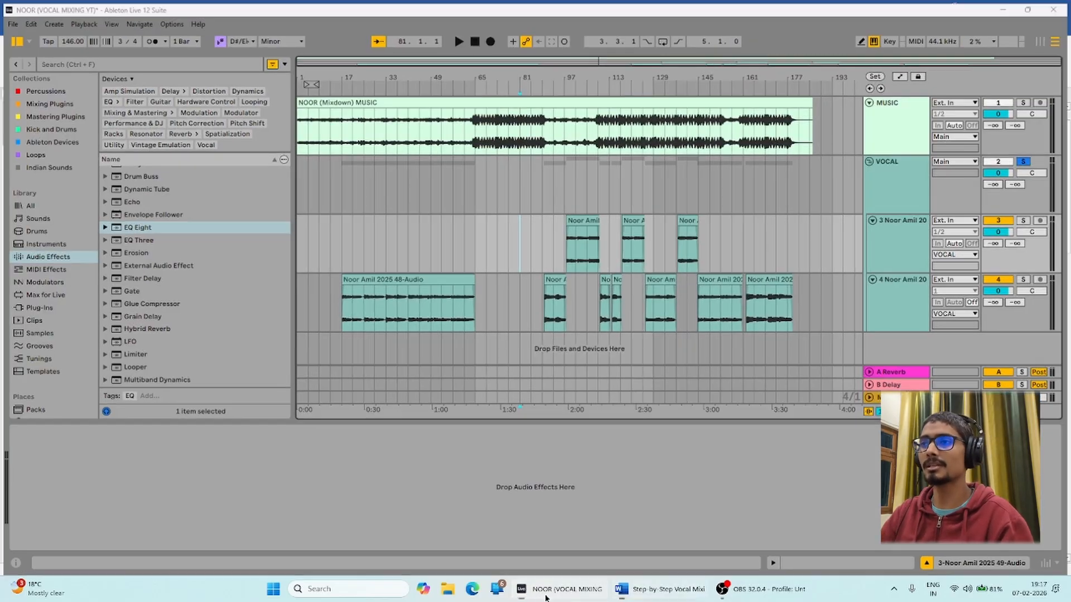
{"action": "left_click", "coordinate": [546, 594]}
{"action": "left_click_drag", "start_coordinate": [363, 376], "coordinate": [536, 404]}
{"action": "left_click", "coordinate": [471, 409]}
{"action": "scroll", "coordinate": [432, 397], "scroll_direction": "down", "scroll_amount": 4}
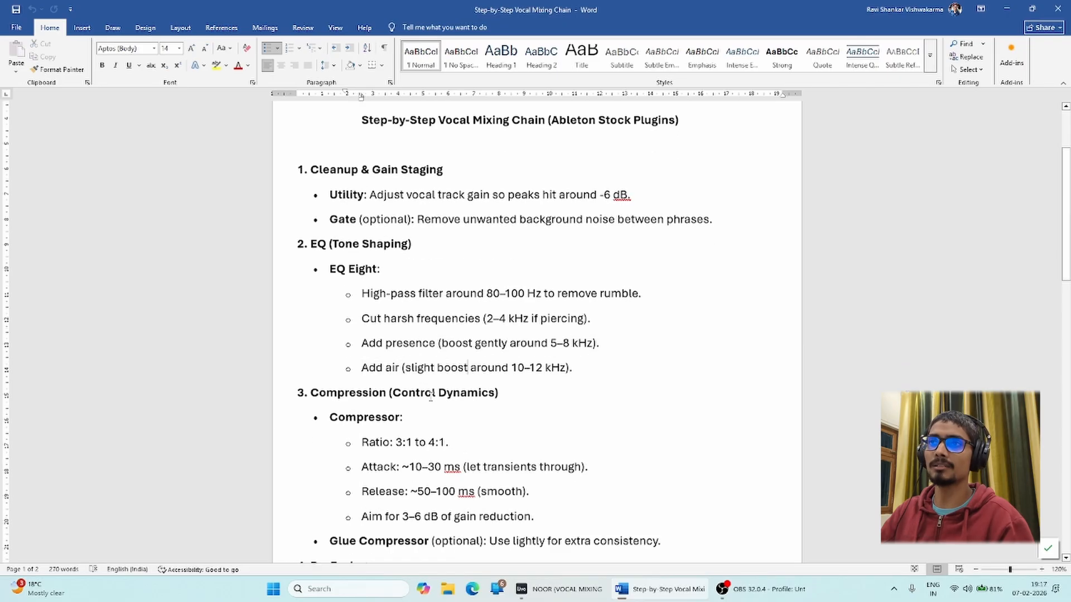
{"action": "double_click", "coordinate": [318, 302]}
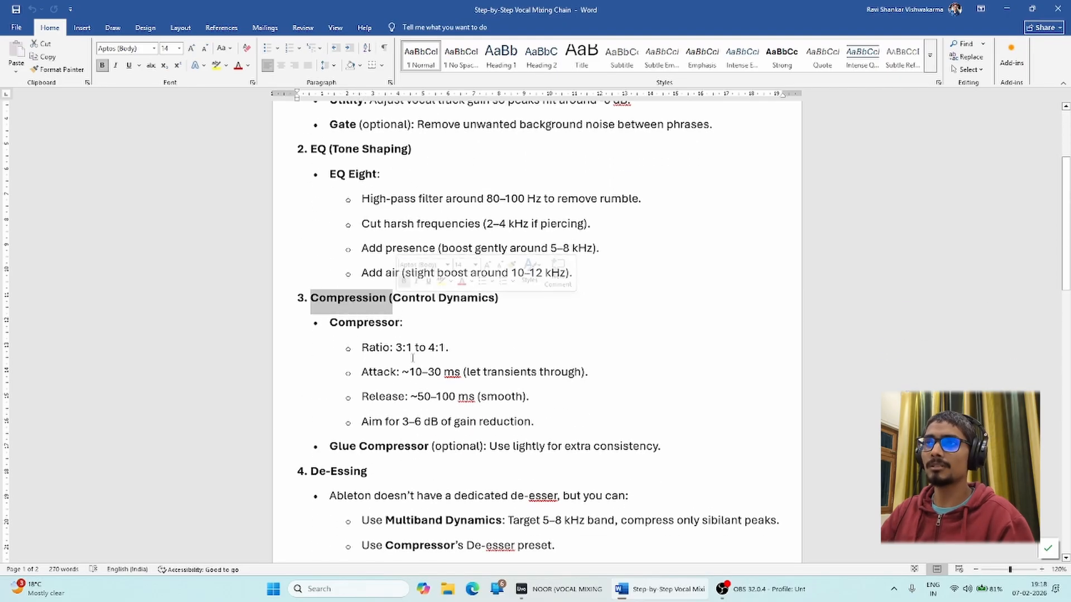
{"action": "left_click", "coordinate": [554, 447]}
{"action": "left_click", "coordinate": [563, 589]}
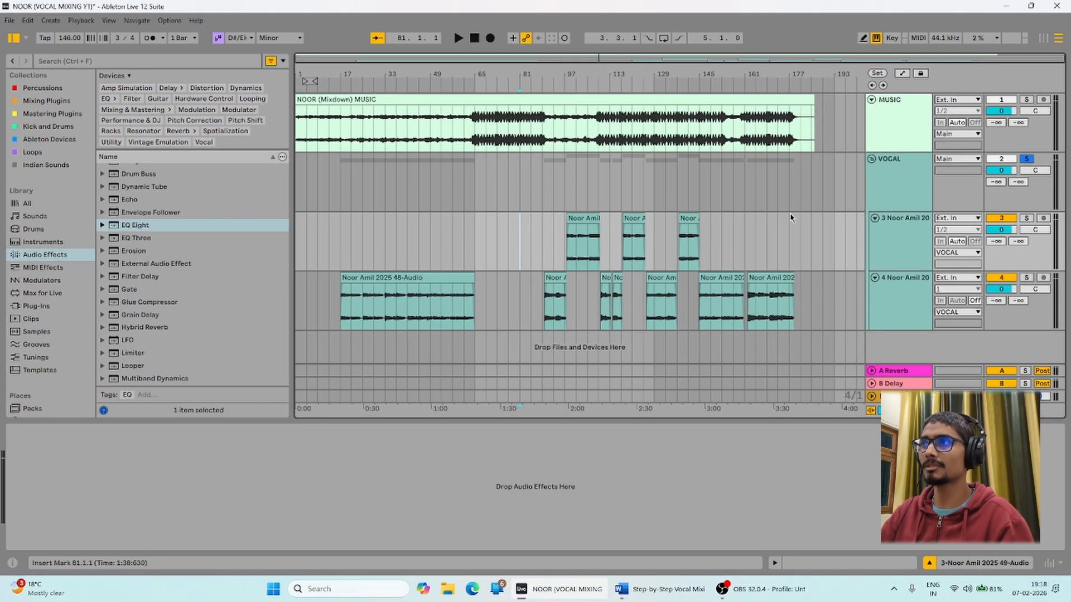
Add a Compressor after EQ Eight on the VOCAL group from the Audio Effects browser.
{"action": "double_click", "coordinate": [135, 225]}
{"action": "scroll", "coordinate": [152, 293], "scroll_direction": "down", "scroll_amount": 5}
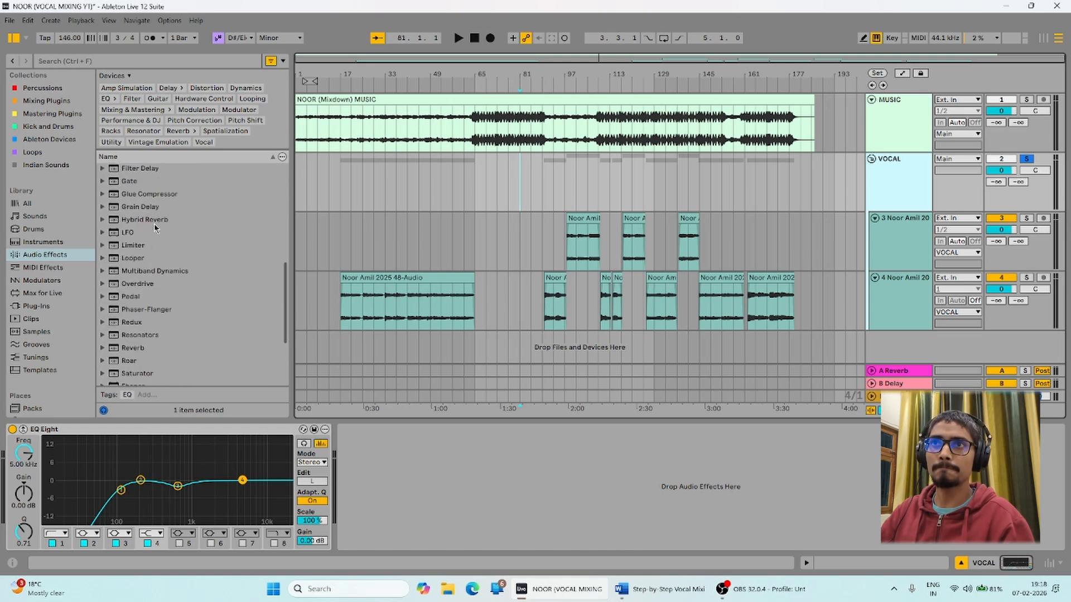
{"action": "scroll", "coordinate": [153, 244], "scroll_direction": "up", "scroll_amount": 8}
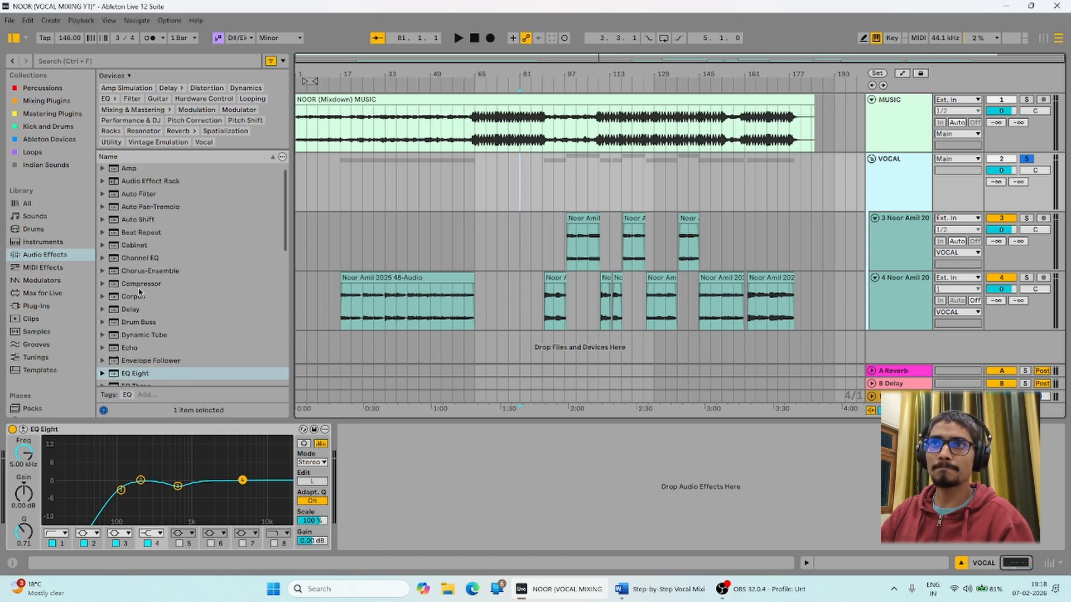
{"action": "double_click", "coordinate": [138, 287]}
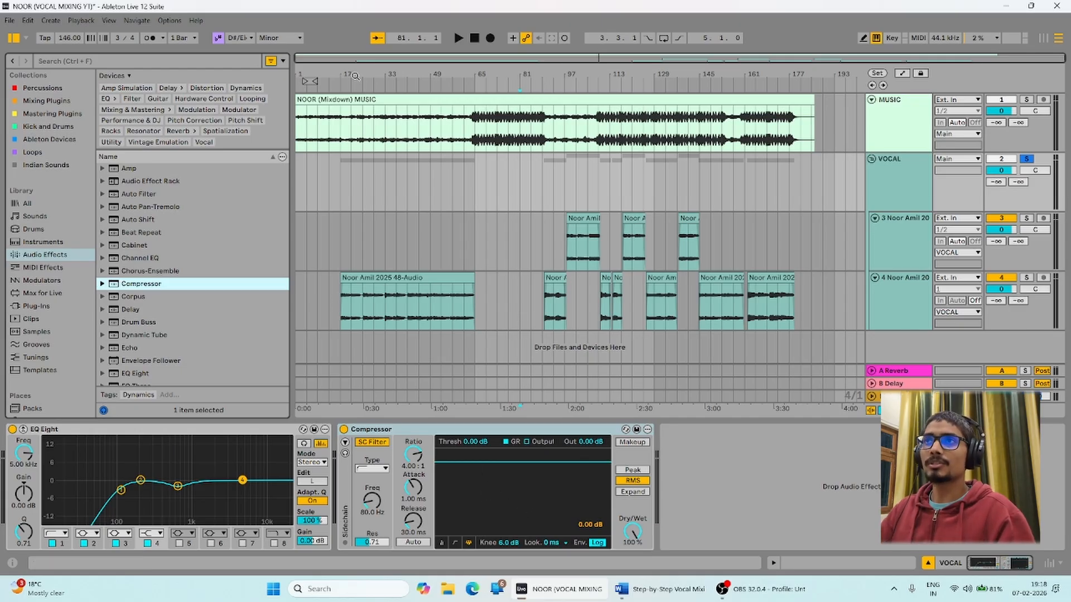
{"action": "left_click_drag", "start_coordinate": [356, 76], "coordinate": [356, 134]}
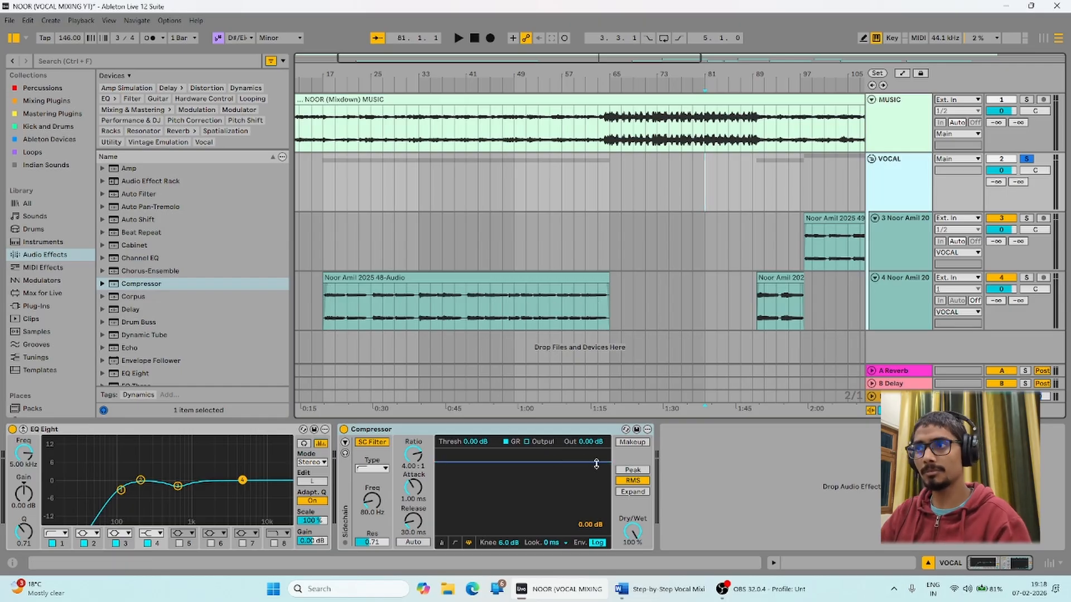
Set the Compressor to 12.5 ms attack, 85.7 ms release and -23.2 dB threshold.
{"action": "left_click_drag", "start_coordinate": [420, 488], "coordinate": [420, 483]}
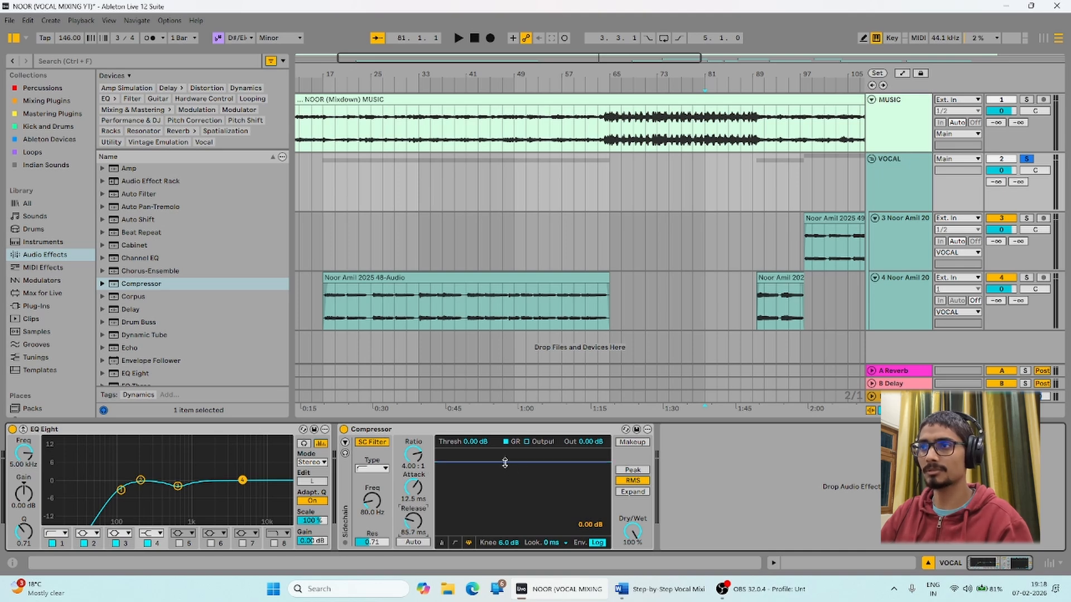
{"action": "left_click_drag", "start_coordinate": [505, 462], "coordinate": [504, 507]}
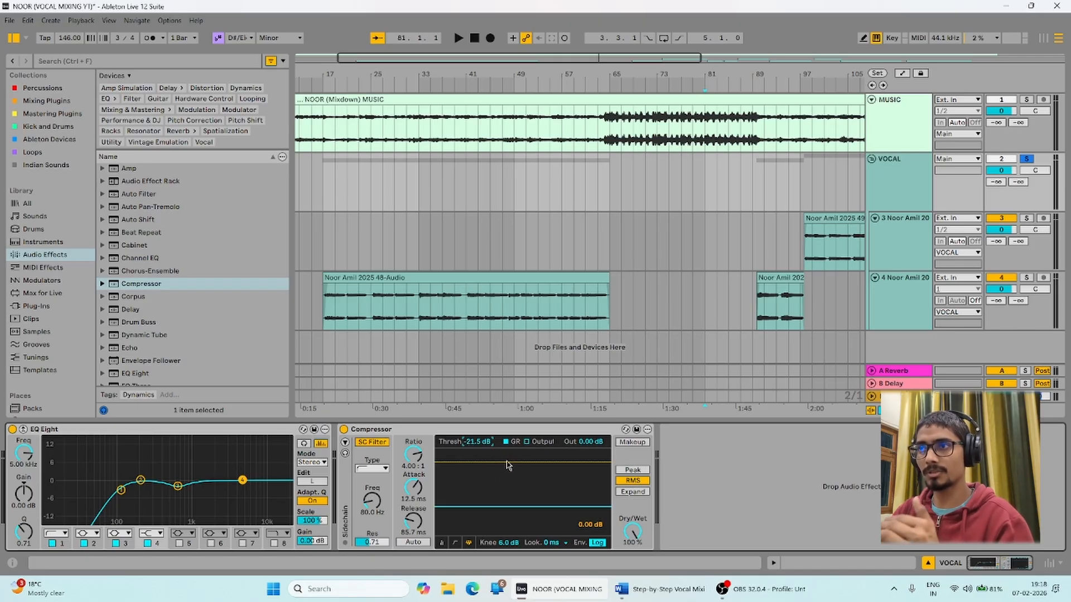
{"action": "left_click_drag", "start_coordinate": [474, 442], "coordinate": [474, 446]}
{"action": "scroll", "coordinate": [446, 115], "scroll_direction": "right", "scroll_amount": 5}
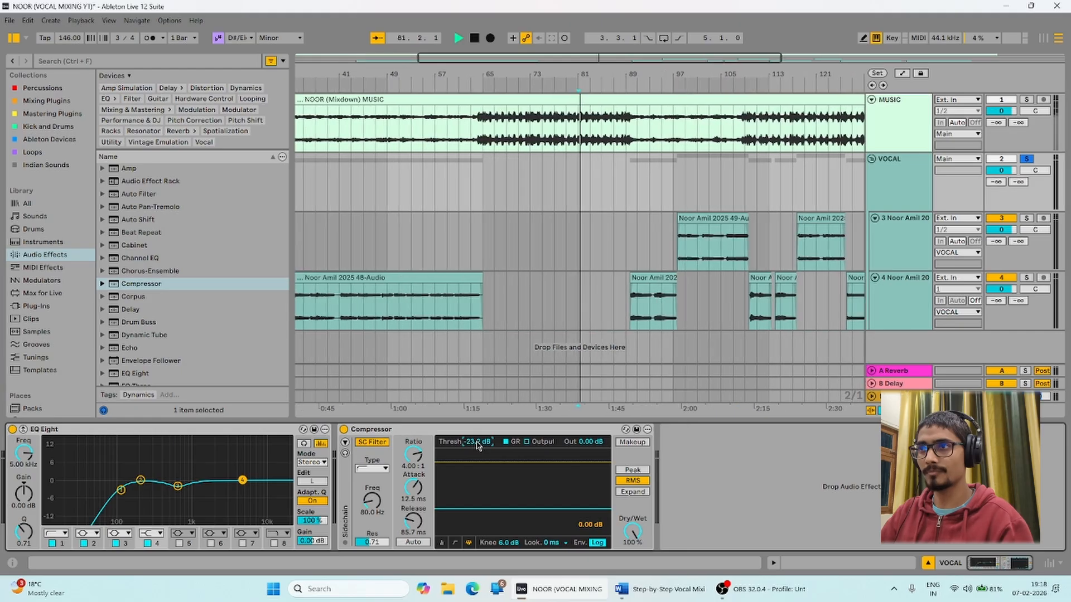
{"action": "scroll", "coordinate": [446, 116], "scroll_direction": "down", "scroll_amount": 5}
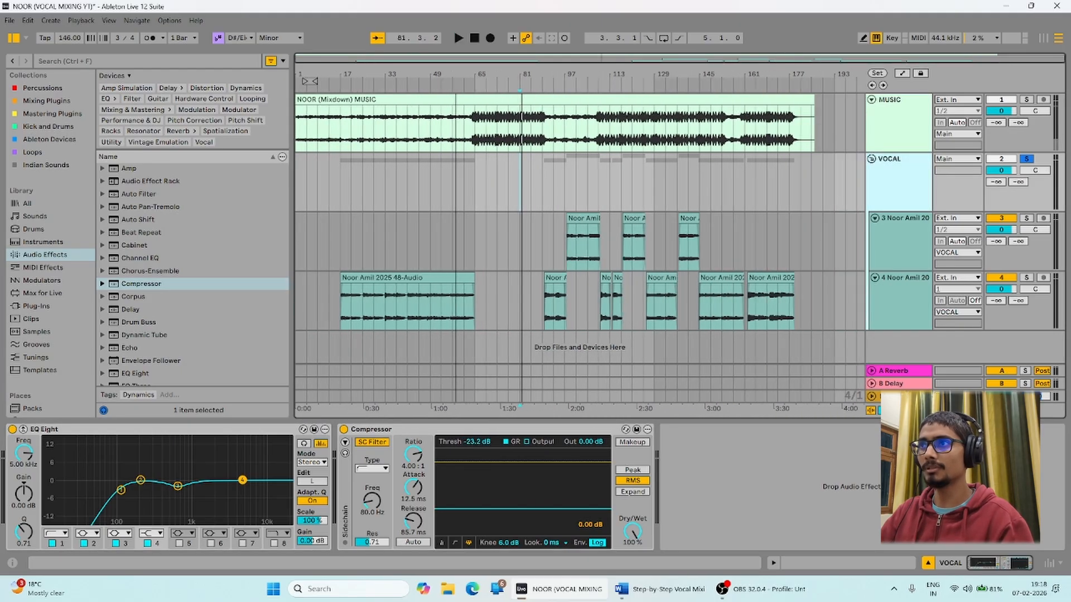
Audition the VOCAL Compressor from bar 89 with its threshold lowered to about -28 dB.
{"action": "left_click_drag", "start_coordinate": [544, 84], "coordinate": [539, 161]}
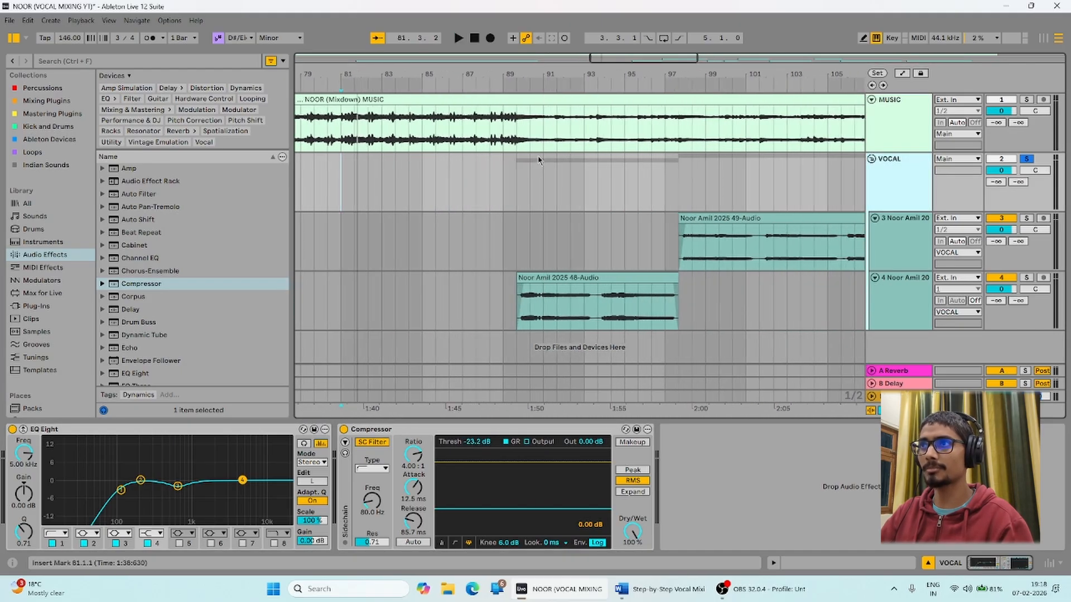
{"action": "left_click", "coordinate": [516, 192]}
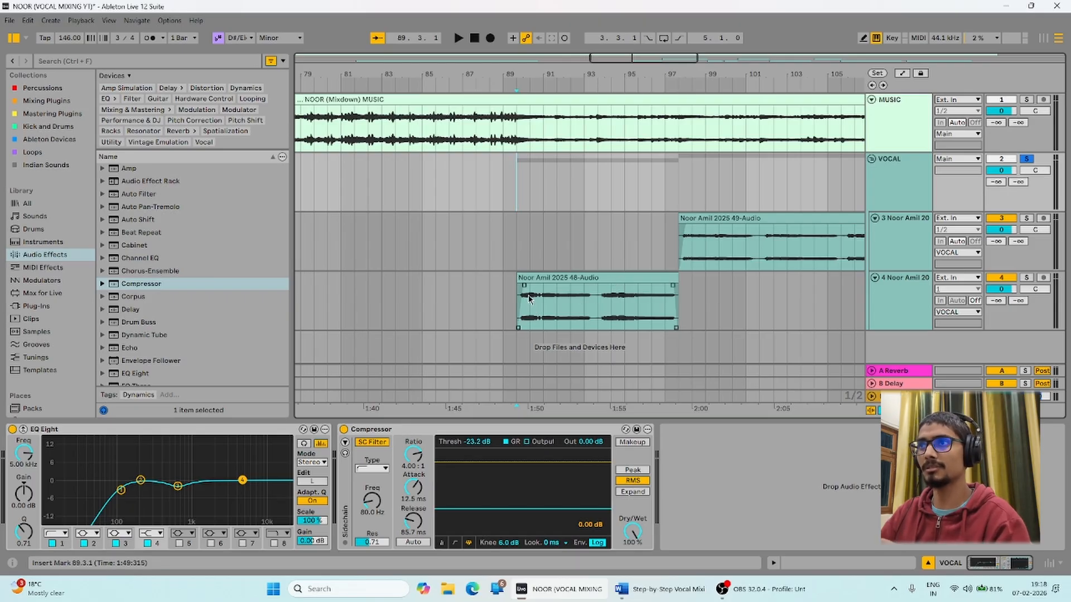
{"action": "left_click", "coordinate": [903, 179]}
{"action": "key", "text": "space"}
{"action": "mouse_move", "coordinate": [516, 511]}
{"action": "left_mouse_down"}
{"action": "mouse_move", "coordinate": [516, 531]}
{"action": "mouse_move", "coordinate": [515, 501]}
{"action": "left_mouse_up"}
{"action": "key", "text": "space"}
{"action": "key", "text": "space"}
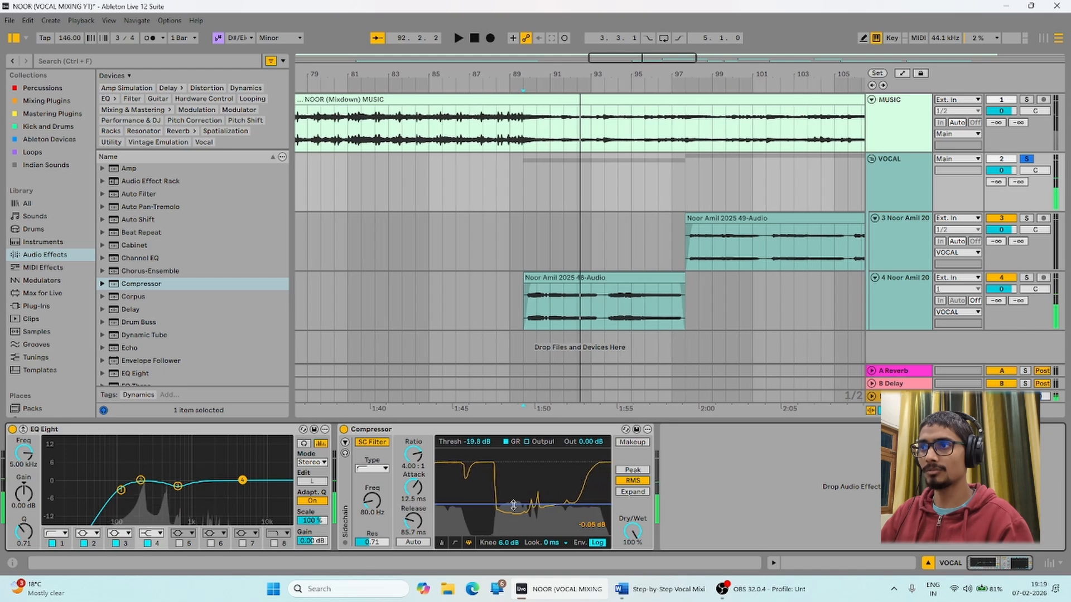
{"action": "key", "text": "space"}
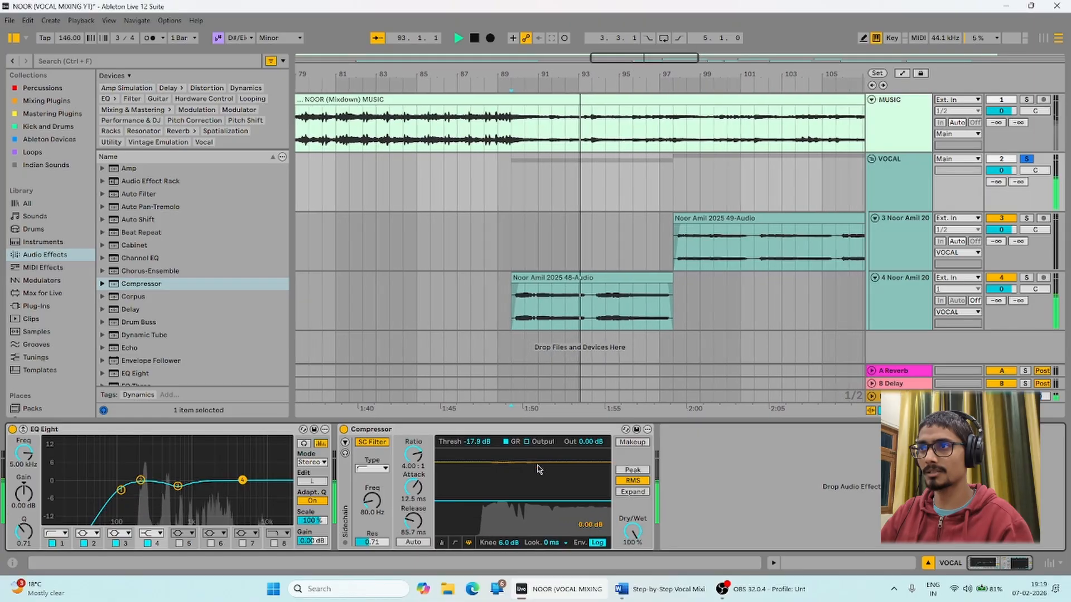
Settle the threshold at -18.9 dB and zoom out to show bars 1 through 193.
{"action": "left_click_drag", "start_coordinate": [577, 500], "coordinate": [577, 503]}
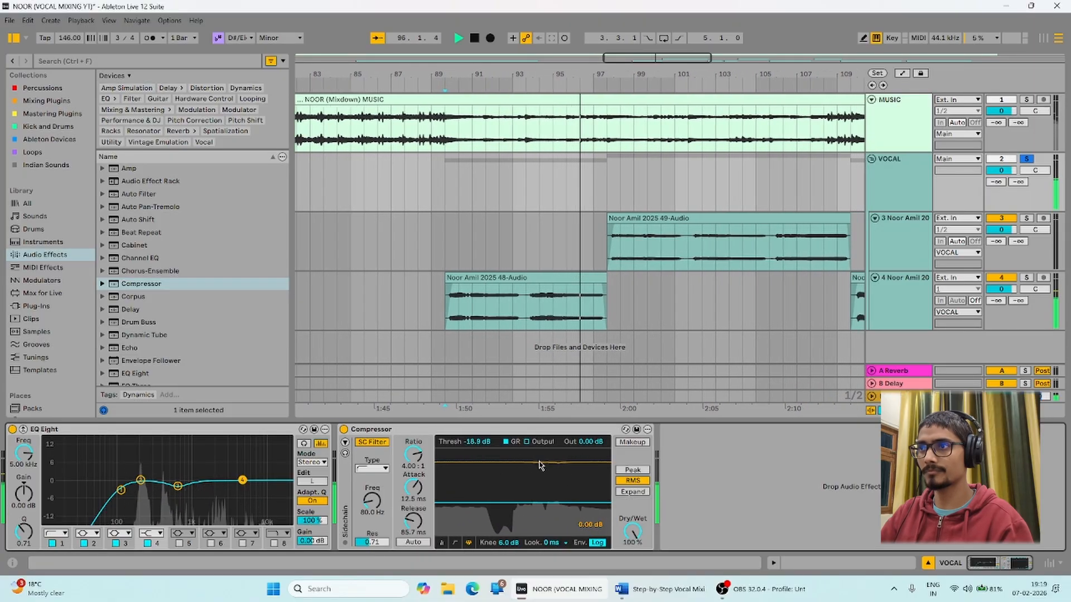
{"action": "key", "text": "space"}
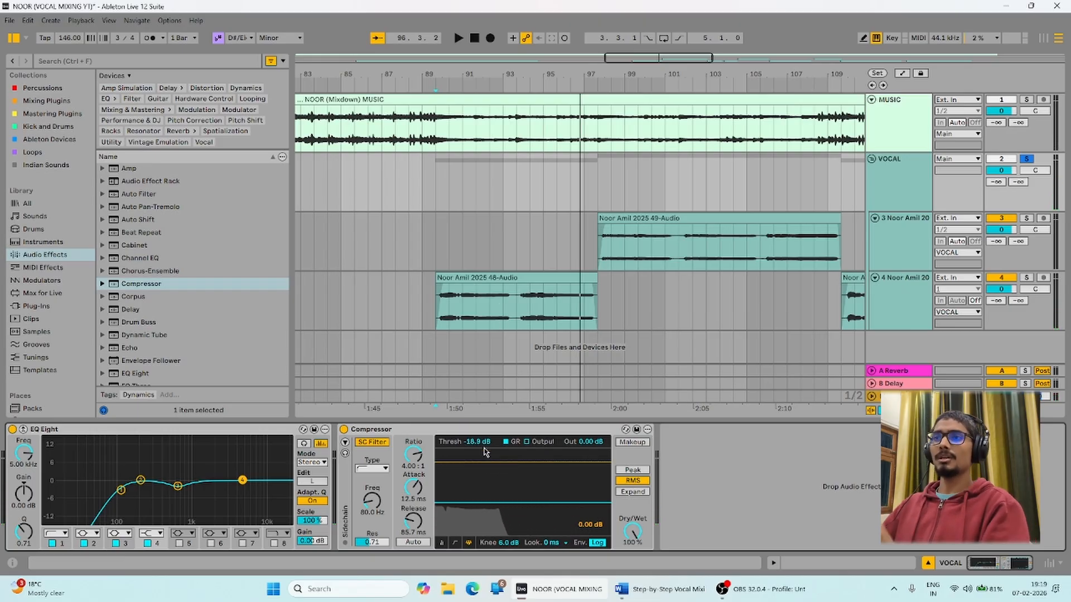
{"action": "left_click_drag", "start_coordinate": [555, 59], "coordinate": [600, 380]}
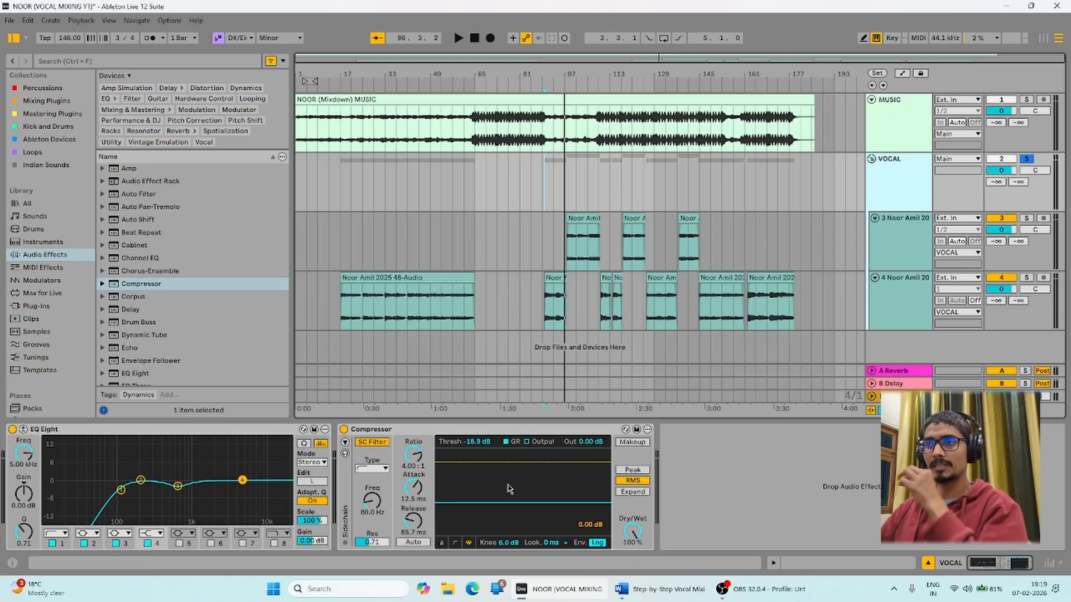
{"action": "left_click", "coordinate": [639, 600]}
{"action": "scroll", "coordinate": [334, 310], "scroll_direction": "down", "scroll_amount": 5}
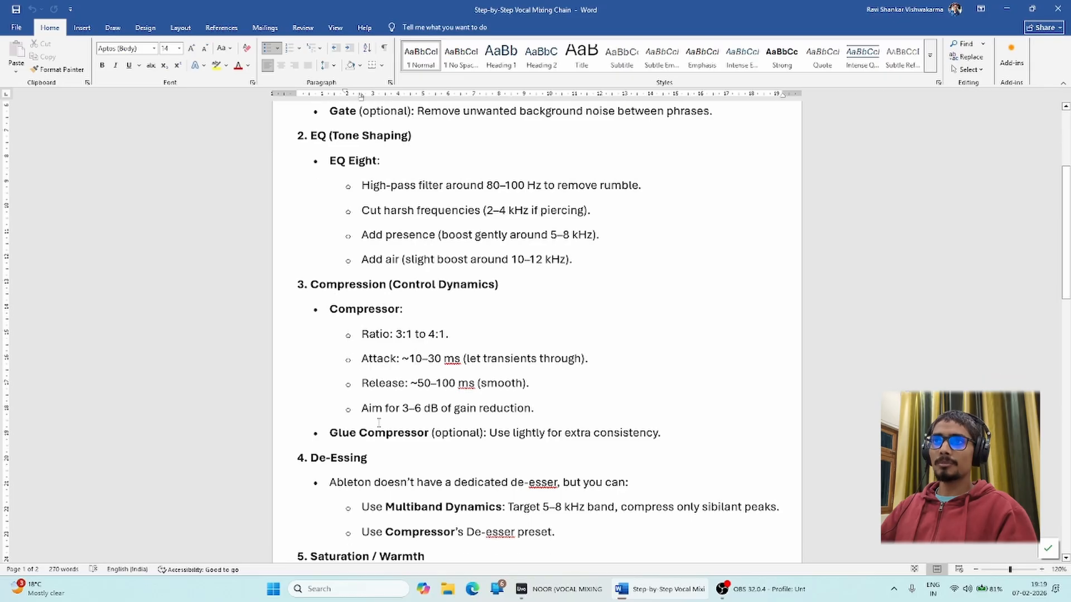
{"action": "left_click_drag", "start_coordinate": [329, 288], "coordinate": [514, 290]}
{"action": "left_click", "coordinate": [421, 291]}
{"action": "left_click", "coordinate": [472, 293]}
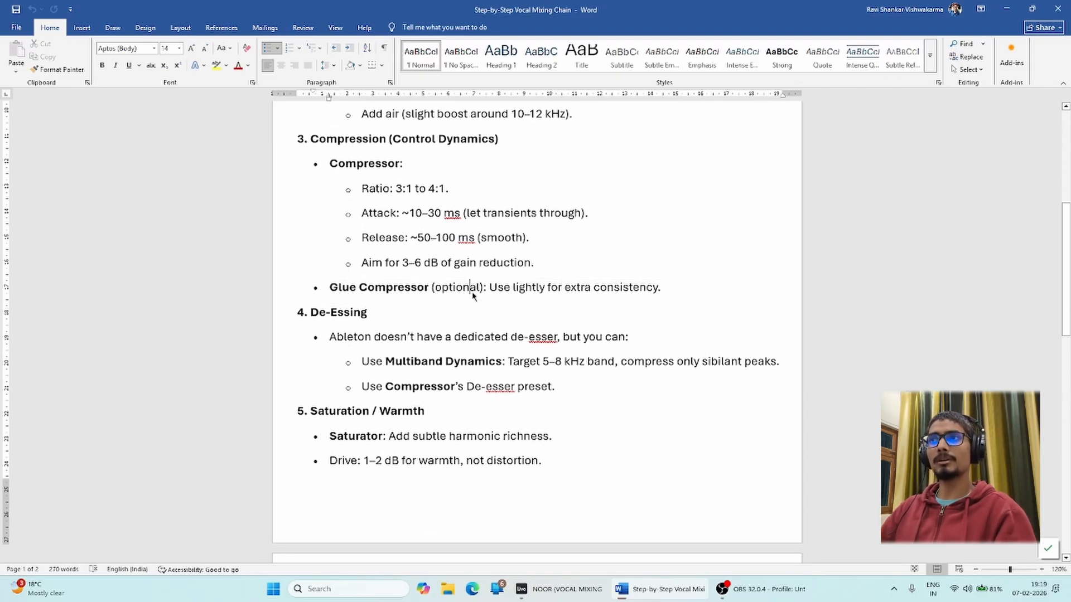
{"action": "left_click_drag", "start_coordinate": [433, 289], "coordinate": [330, 288]}
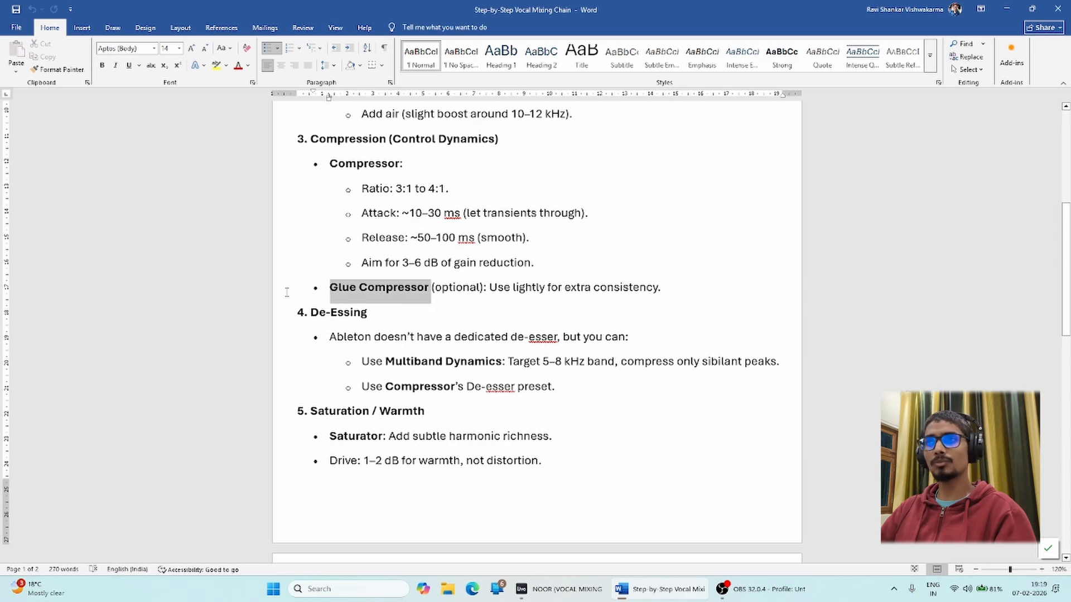
{"action": "left_click", "coordinate": [357, 326]}
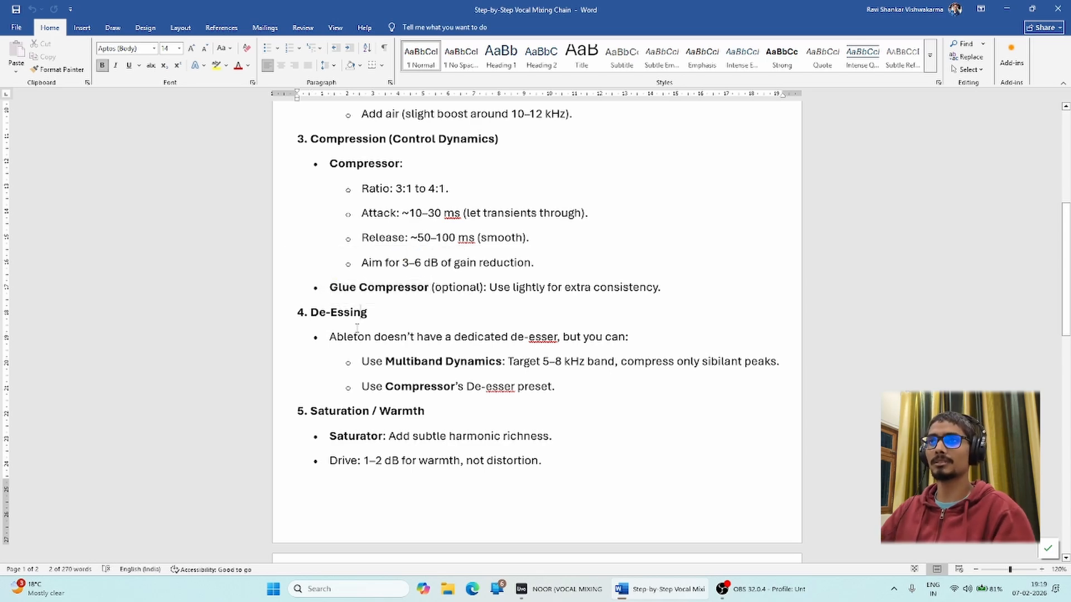
{"action": "left_click_drag", "start_coordinate": [305, 313], "coordinate": [382, 313]}
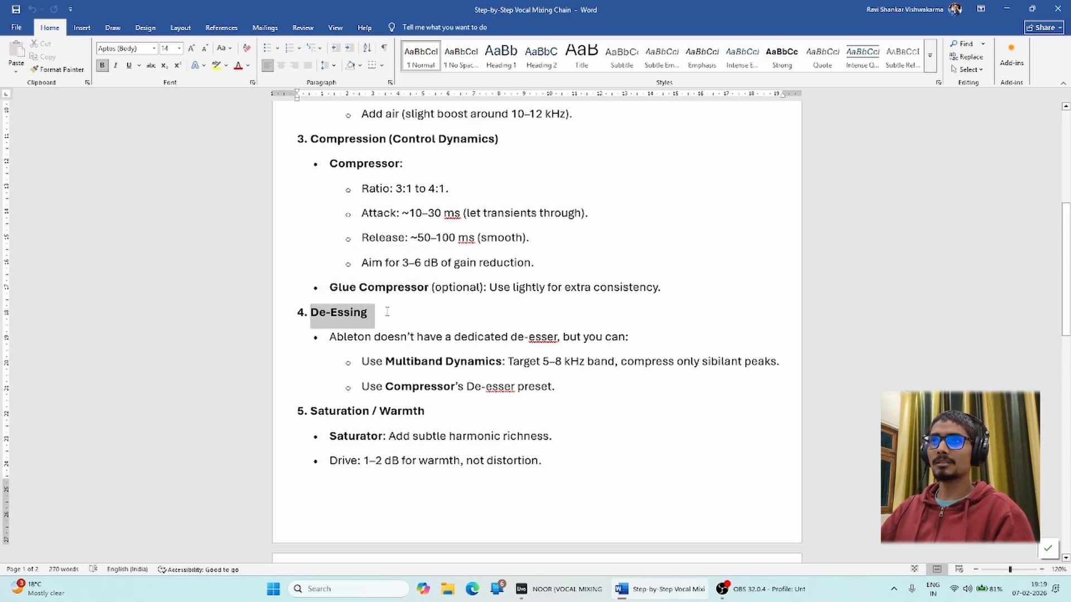
{"action": "left_click", "coordinate": [395, 341]}
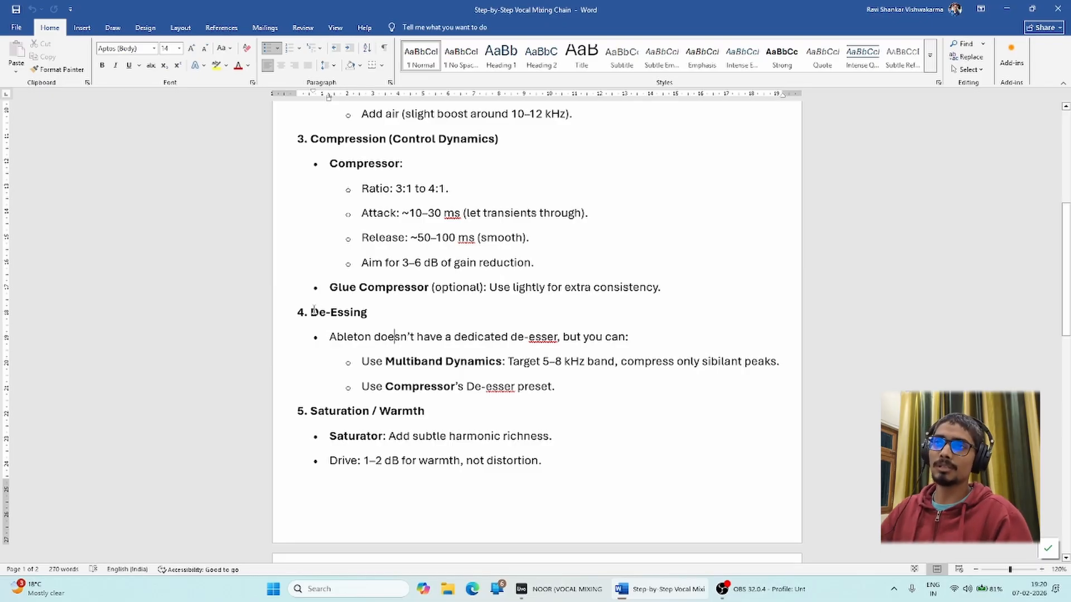
{"action": "left_click_drag", "start_coordinate": [311, 312], "coordinate": [380, 310]}
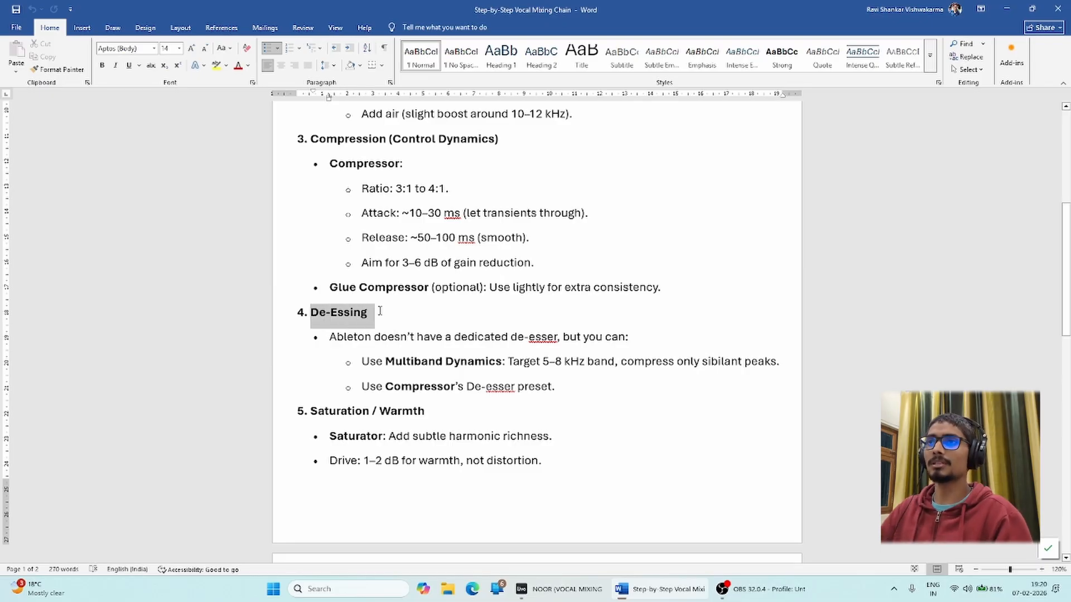
{"action": "left_click", "coordinate": [400, 337]}
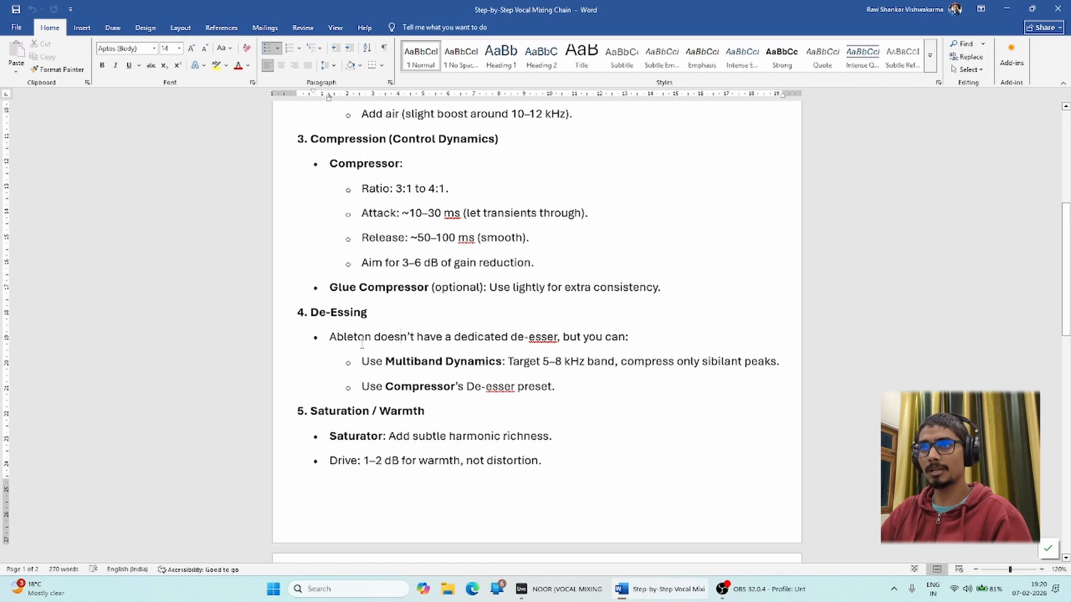
{"action": "left_click_drag", "start_coordinate": [314, 315], "coordinate": [572, 387]}
{"action": "left_click", "coordinate": [523, 376]}
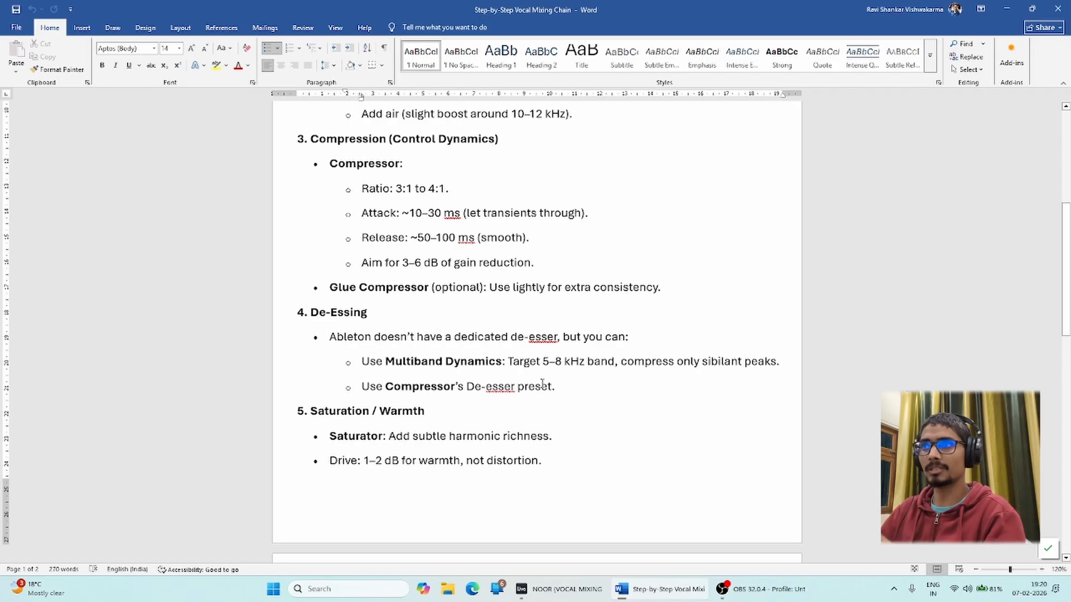
{"action": "left_click", "coordinate": [560, 589]}
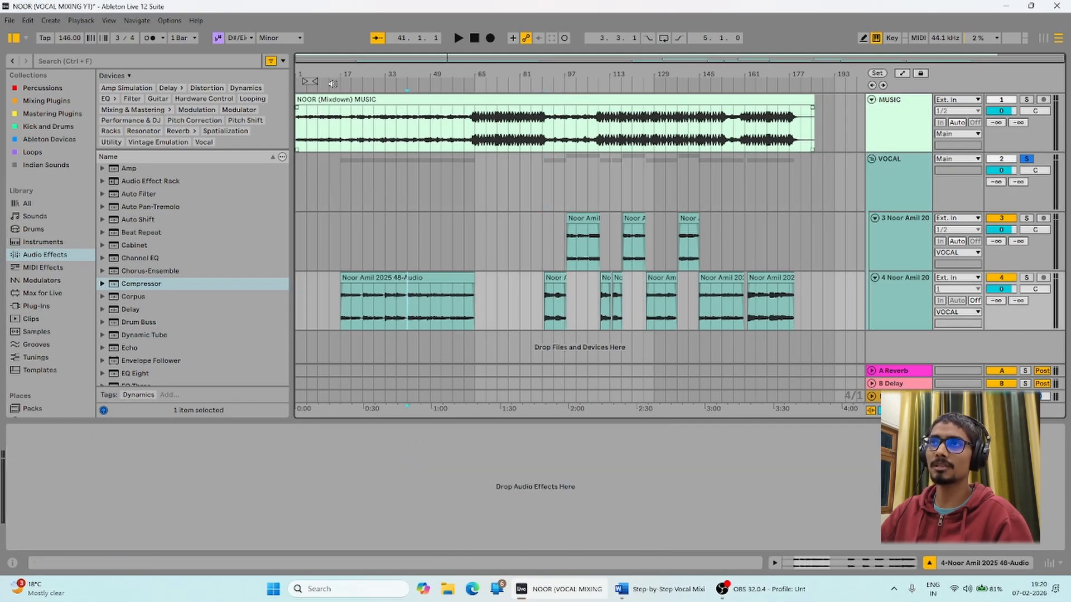
{"action": "left_click", "coordinate": [338, 194]}
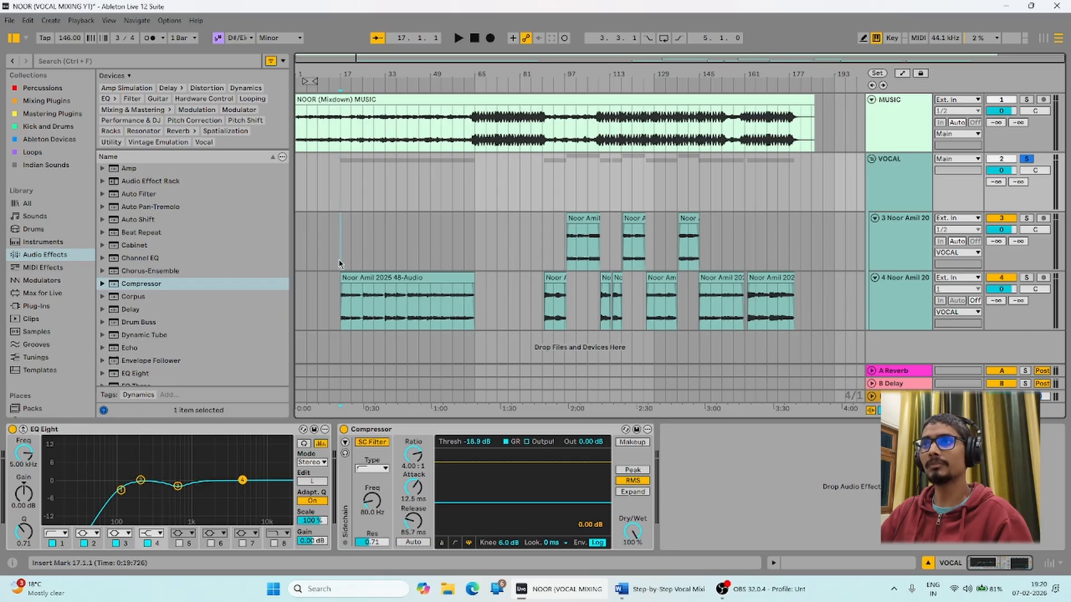
{"action": "left_click", "coordinate": [341, 302]}
{"action": "left_click", "coordinate": [800, 183]}
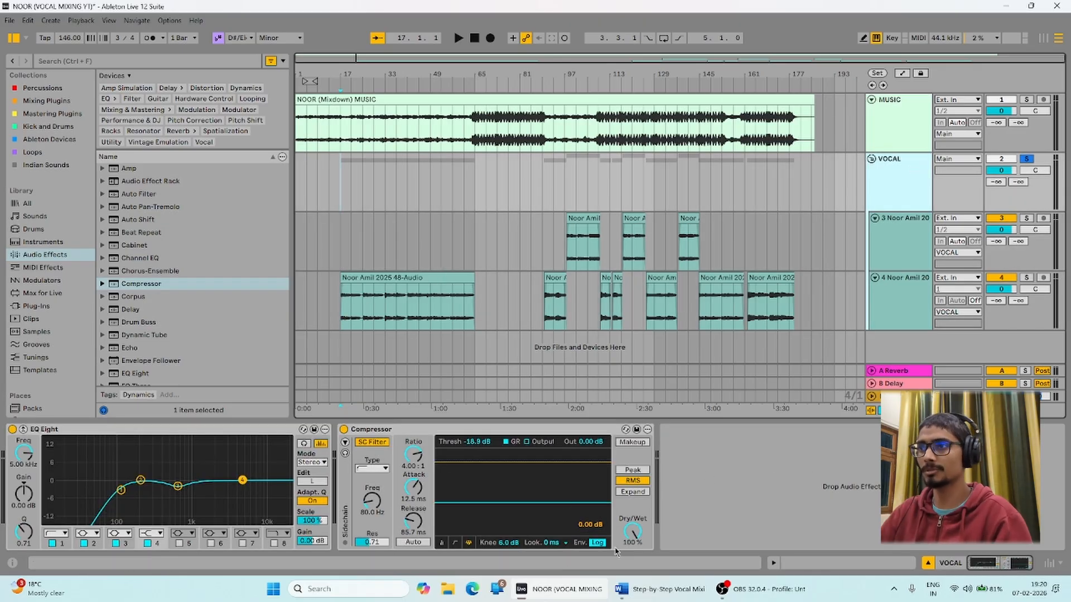
{"action": "left_click", "coordinate": [656, 592]}
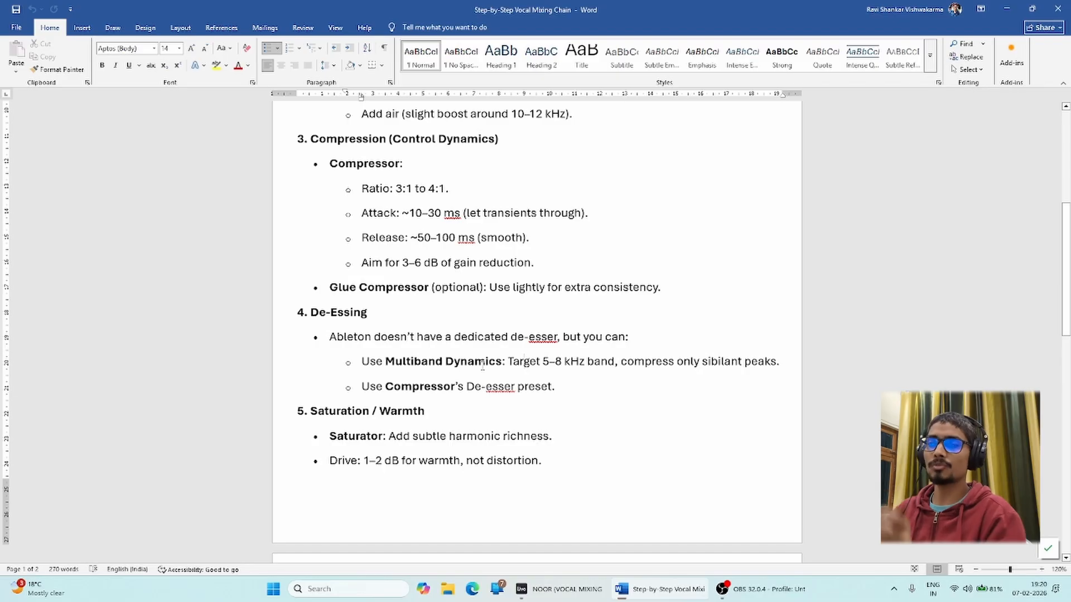
{"action": "scroll", "coordinate": [373, 421], "scroll_direction": "down", "scroll_amount": 3}
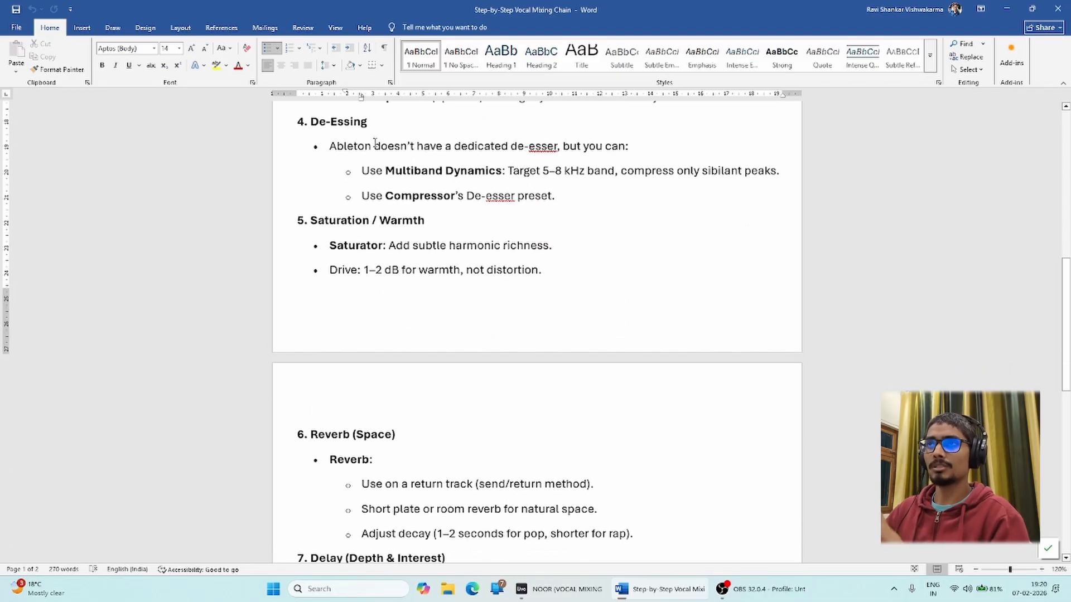
{"action": "left_click_drag", "start_coordinate": [311, 121], "coordinate": [634, 218]}
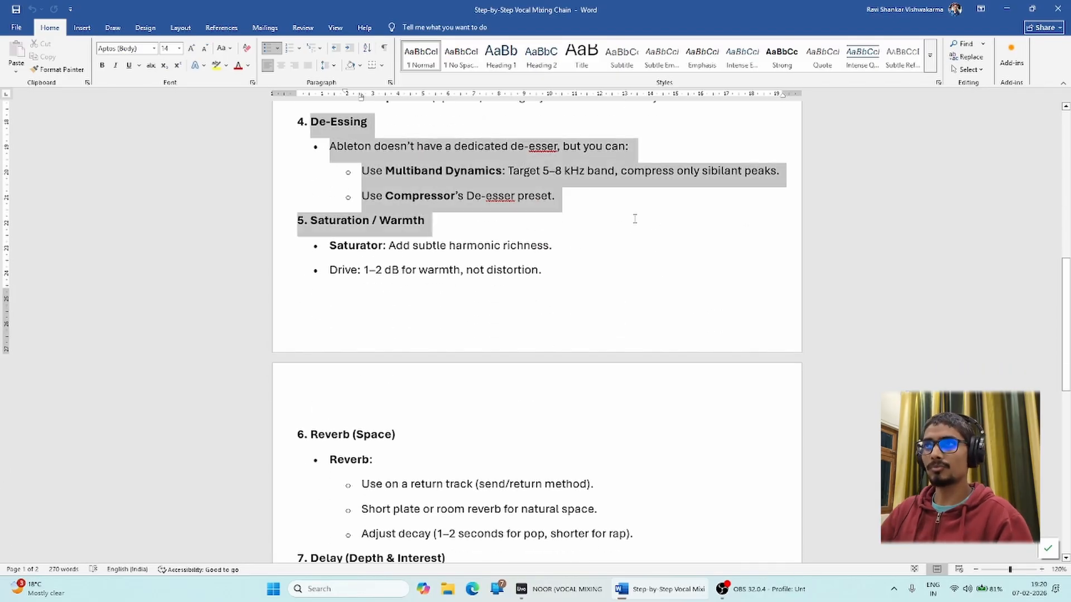
{"action": "left_click", "coordinate": [519, 200]}
{"action": "left_click_drag", "start_coordinate": [552, 198], "coordinate": [445, 171]}
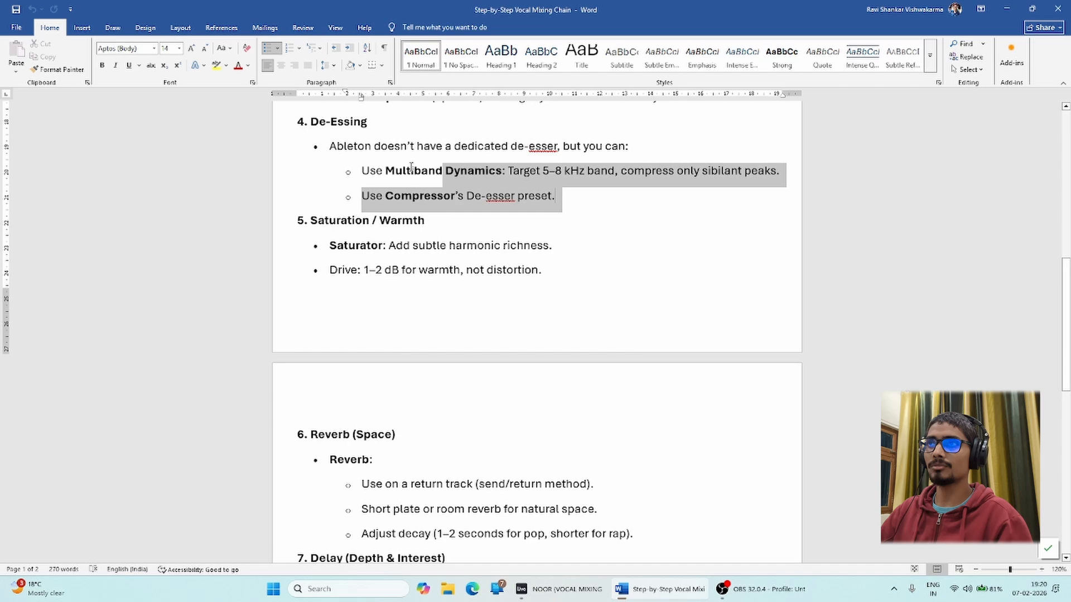
{"action": "left_click", "coordinate": [450, 197]}
{"action": "left_click", "coordinate": [558, 589]}
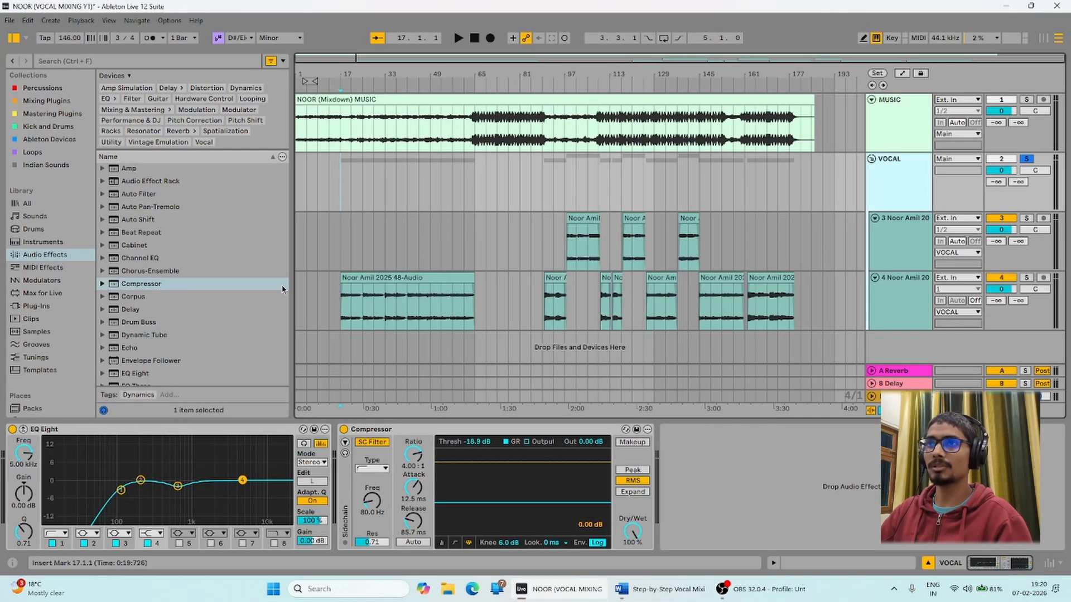
{"action": "scroll", "coordinate": [142, 294], "scroll_direction": "down", "scroll_amount": 6}
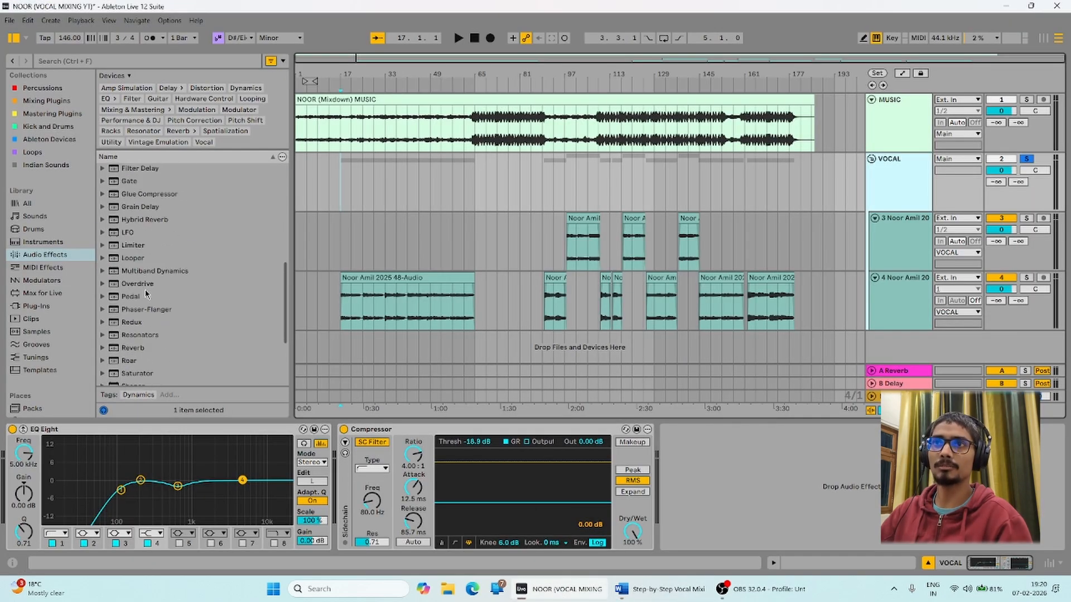
{"action": "left_click", "coordinate": [46, 258]}
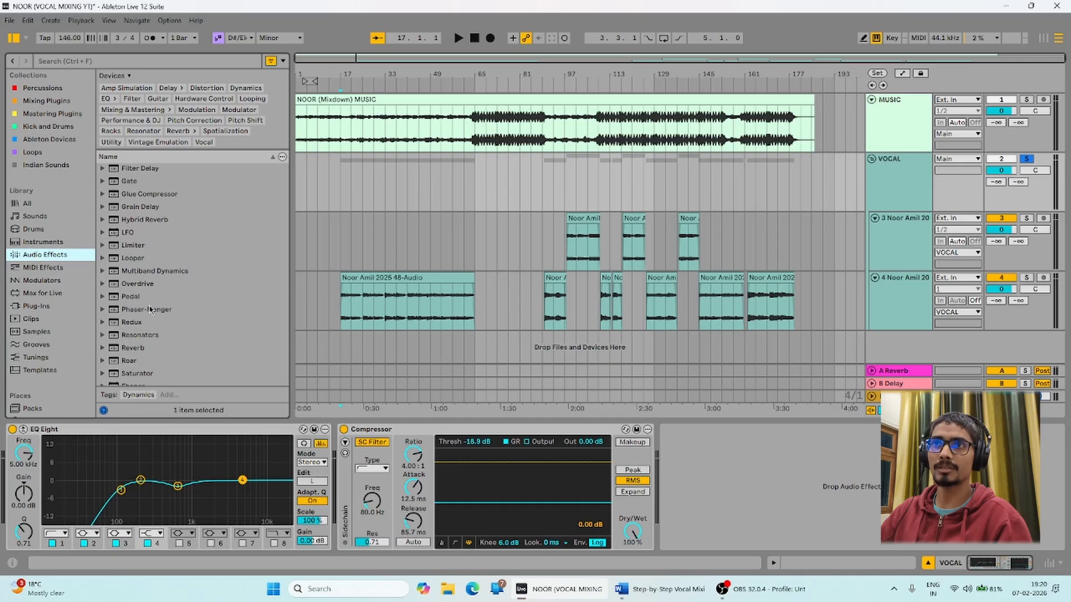
{"action": "scroll", "coordinate": [148, 304], "scroll_direction": "down", "scroll_amount": 3}
{"action": "left_click", "coordinate": [150, 228]}
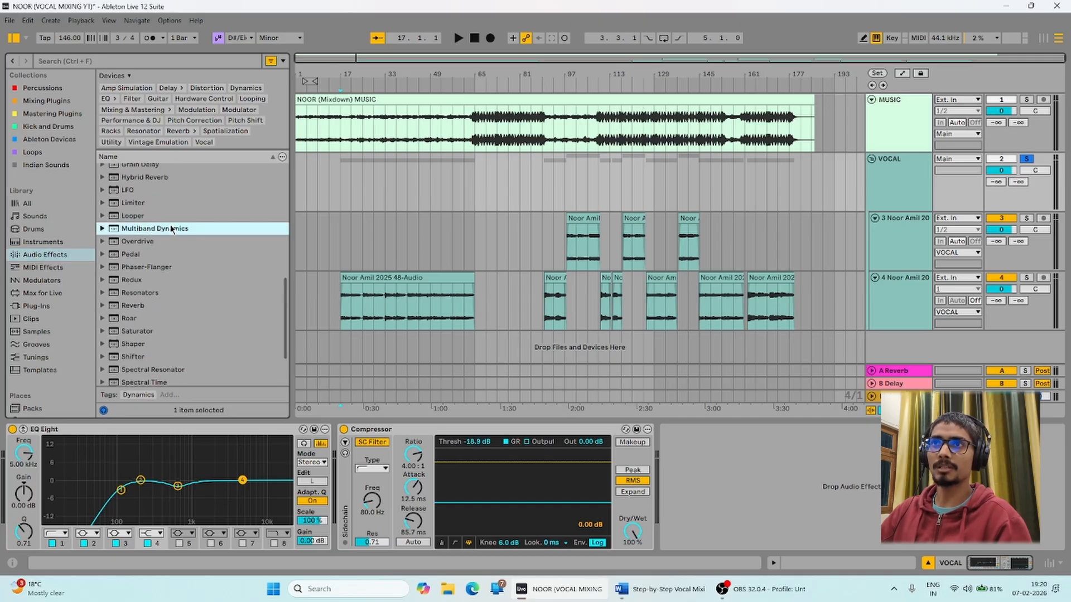
{"action": "left_click_drag", "start_coordinate": [171, 229], "coordinate": [769, 534]}
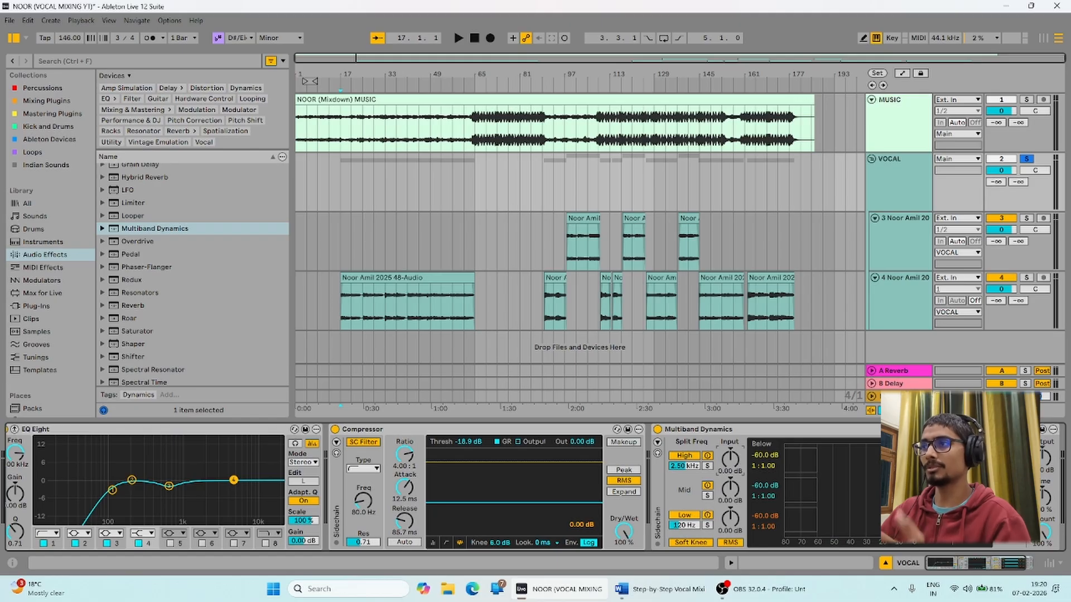
{"action": "left_click", "coordinate": [724, 436]}
{"action": "key", "text": "Delete"}
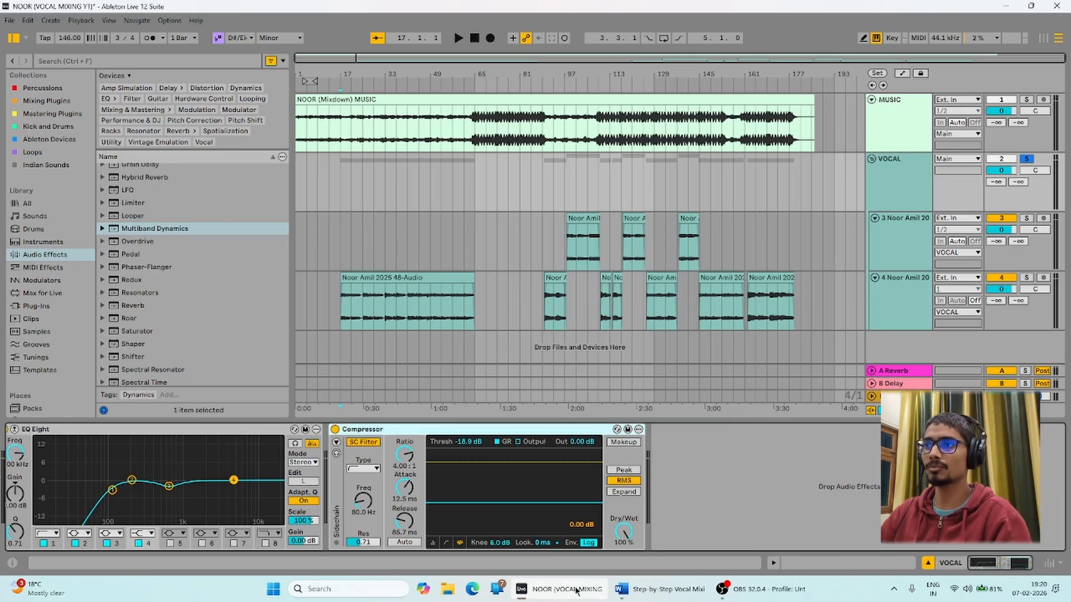
{"action": "left_click", "coordinate": [661, 589]}
{"action": "left_click_drag", "start_coordinate": [361, 195], "coordinate": [555, 196]}
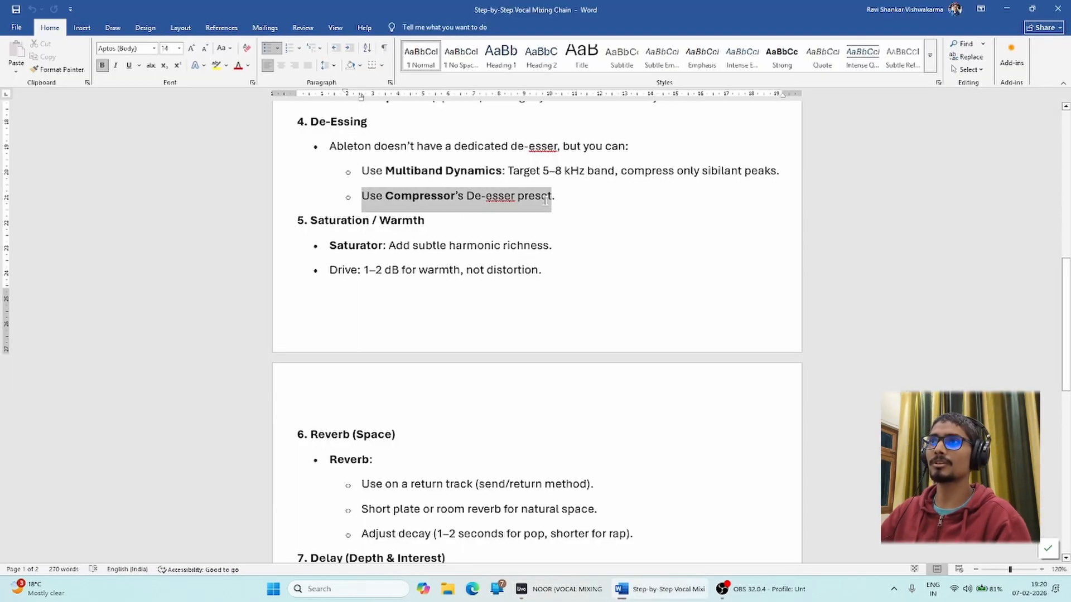
{"action": "left_click", "coordinate": [571, 591]}
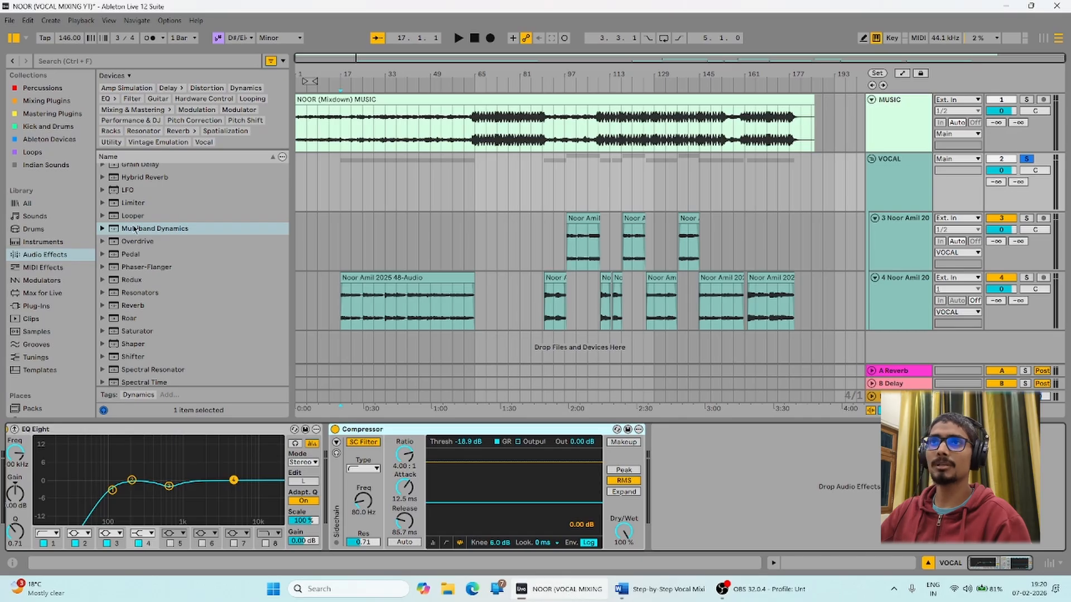
Add the De-esser preset from the Compressor presets after the Compressor on VOCAL.
{"action": "scroll", "coordinate": [140, 308], "scroll_direction": "up", "scroll_amount": 6}
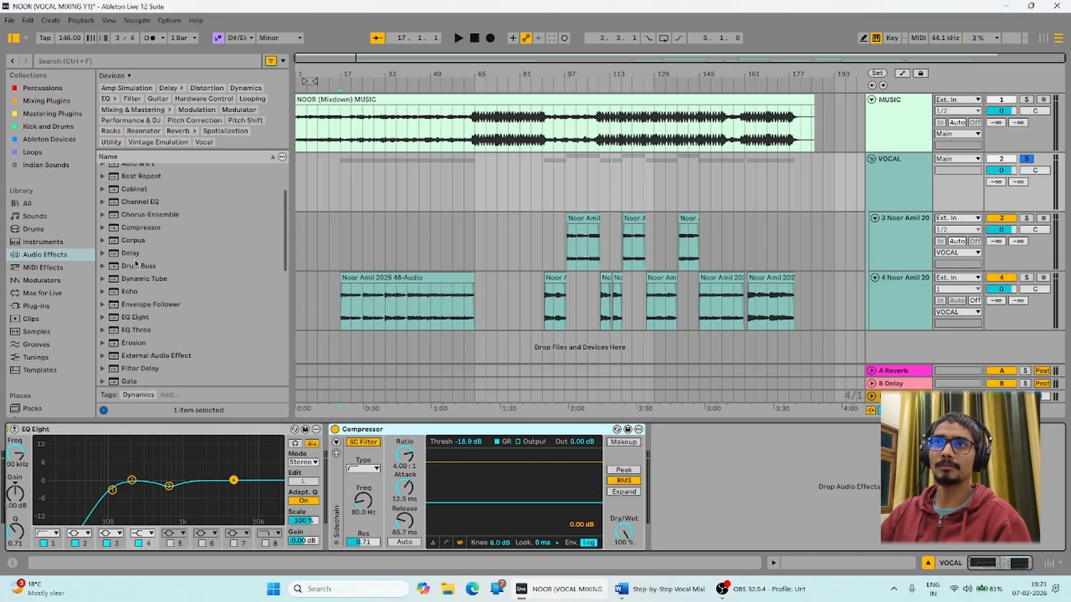
{"action": "left_click", "coordinate": [146, 229]}
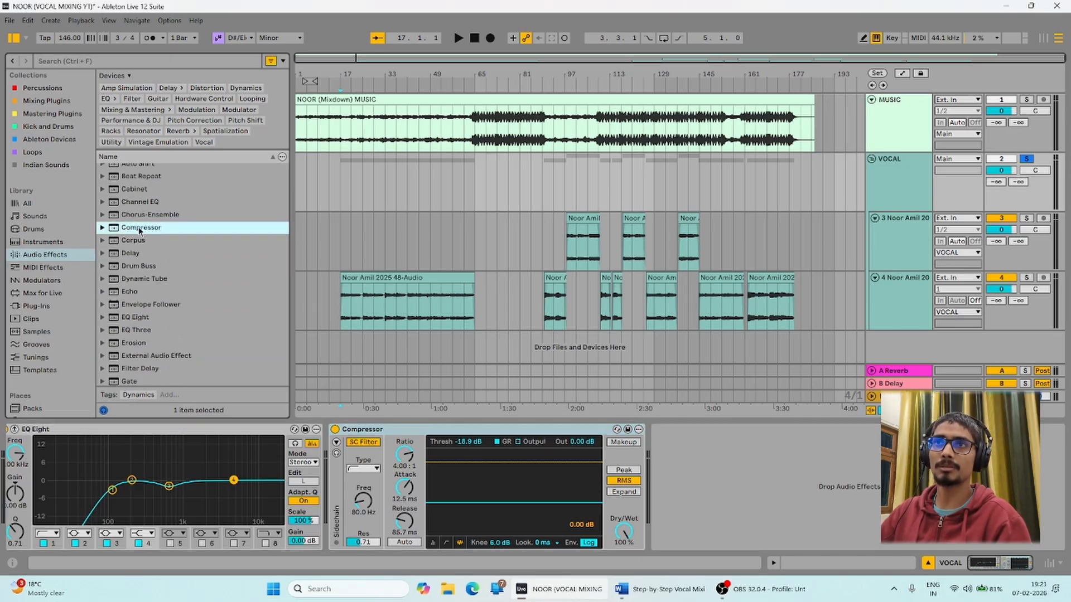
{"action": "left_click", "coordinate": [102, 228]}
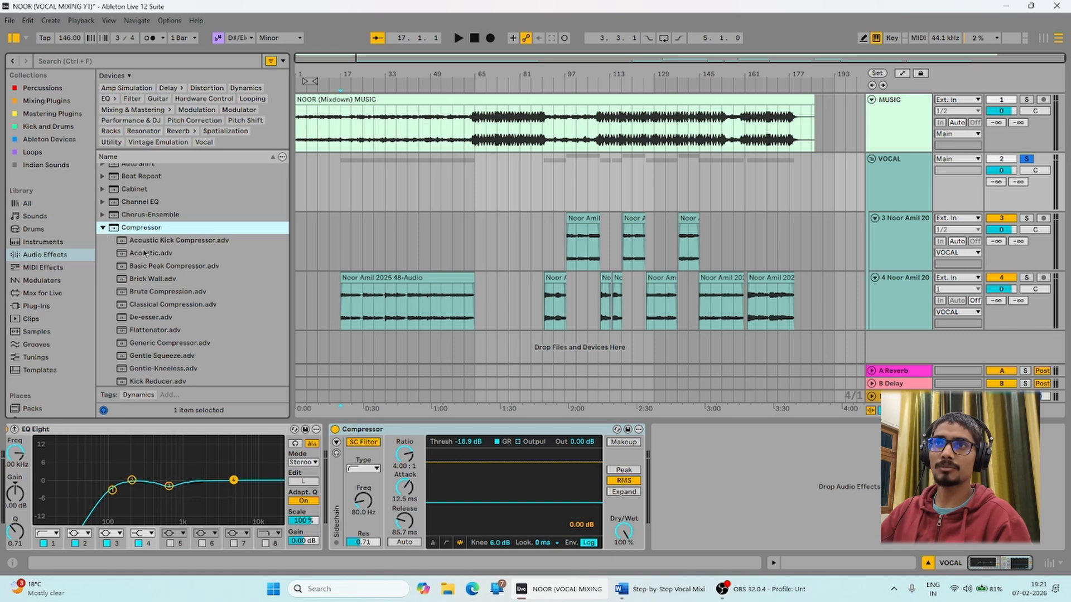
{"action": "scroll", "coordinate": [140, 315], "scroll_direction": "down", "scroll_amount": 2}
{"action": "left_click_drag", "start_coordinate": [144, 256], "coordinate": [740, 464]}
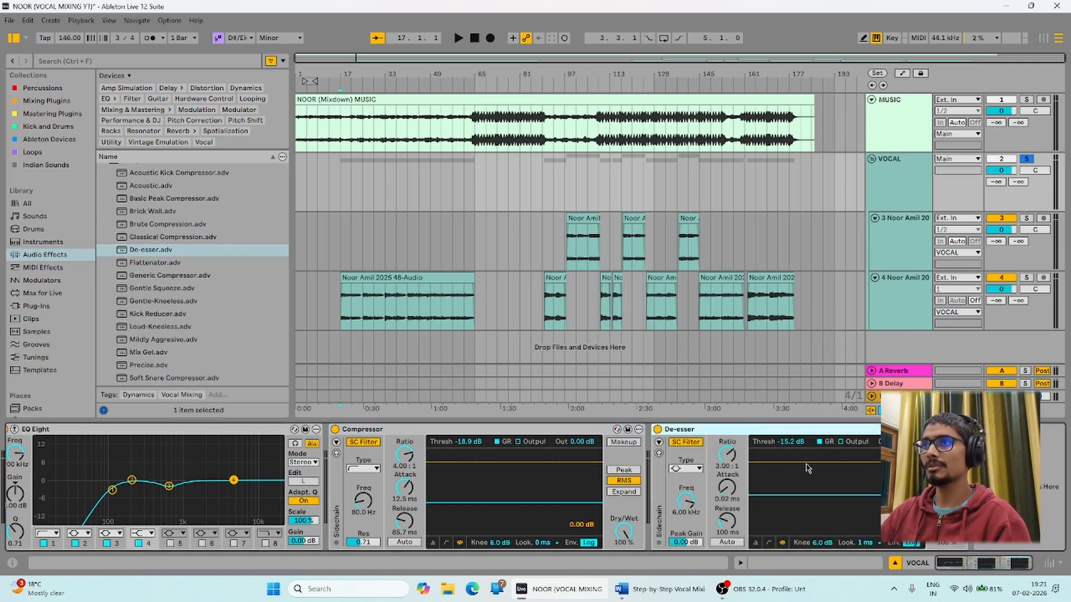
Lower the De-esser threshold while auditioning from bar 17, then bring up the Word notes.
{"action": "key", "text": "space"}
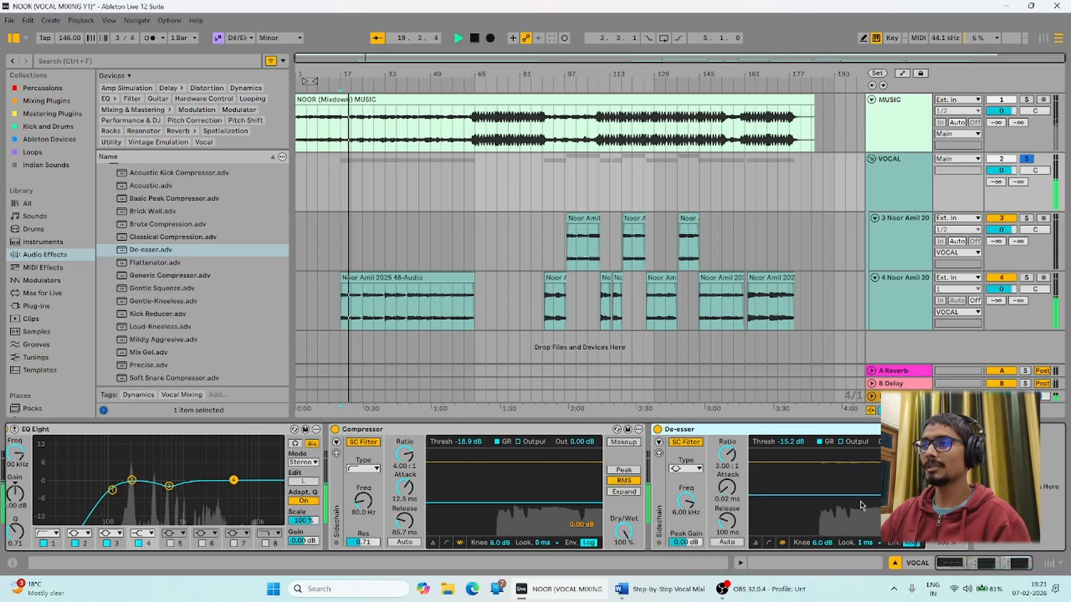
{"action": "key", "text": "space"}
{"action": "mouse_move", "coordinate": [791, 441]}
{"action": "left_mouse_down"}
{"action": "mouse_move", "coordinate": [790, 470]}
{"action": "mouse_move", "coordinate": [791, 451]}
{"action": "left_mouse_up"}
{"action": "key", "text": "space"}
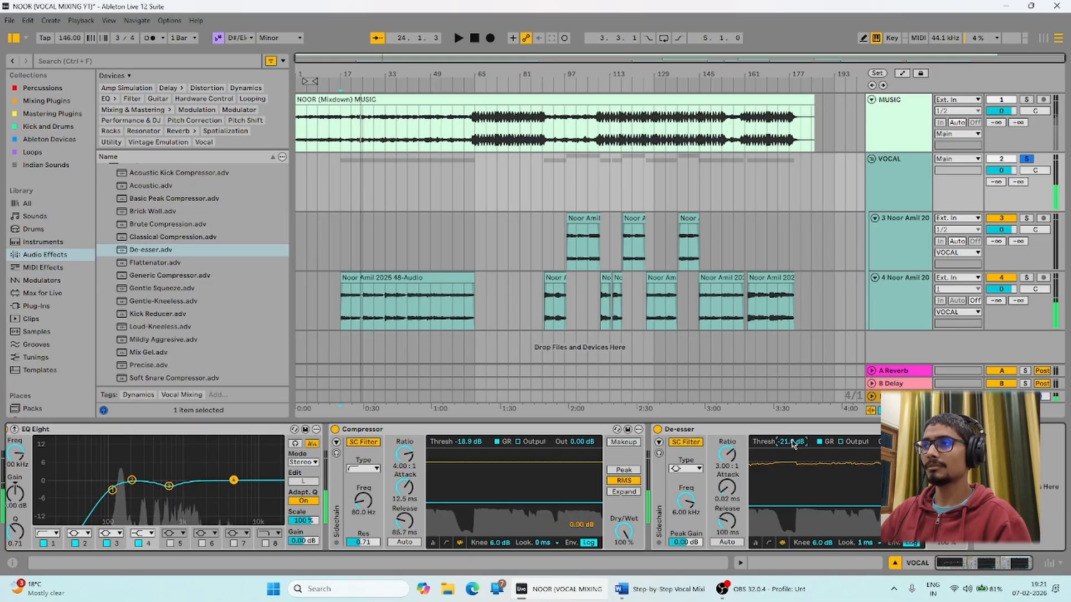
{"action": "key", "text": "space"}
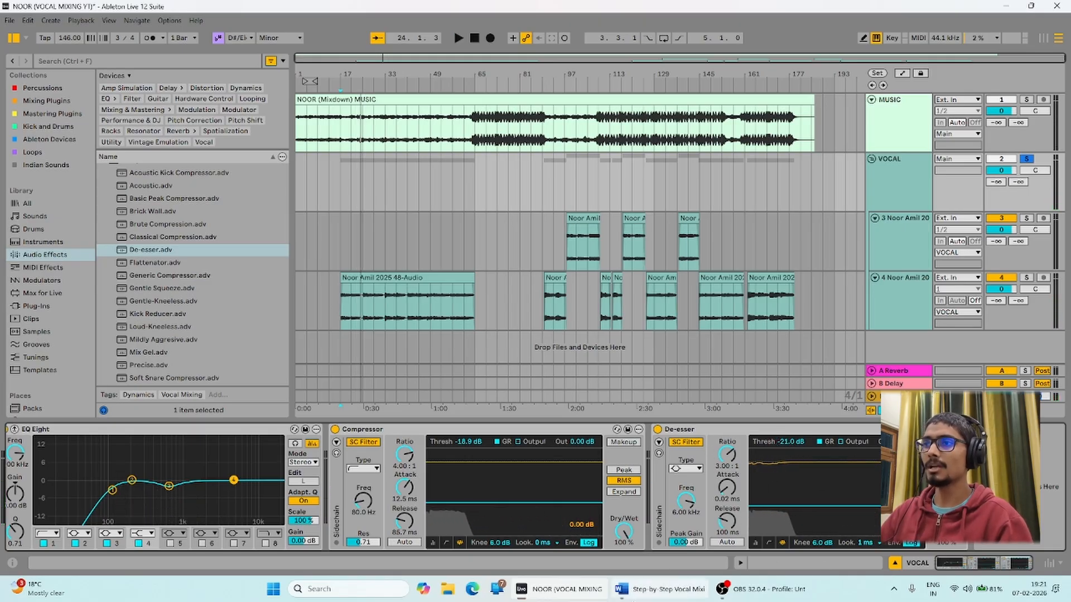
{"action": "left_click", "coordinate": [660, 589]}
Read the Saturation / Warmth notes, return to Ableton and collapse the Compressor presets.
{"action": "left_click_drag", "start_coordinate": [314, 221], "coordinate": [497, 273]}
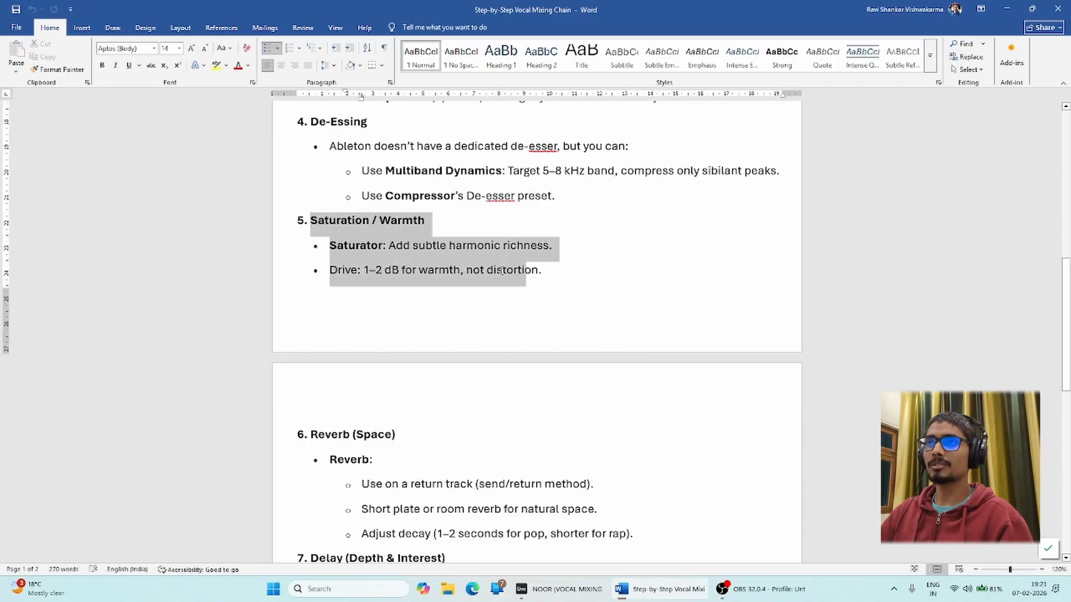
{"action": "left_click", "coordinate": [491, 271]}
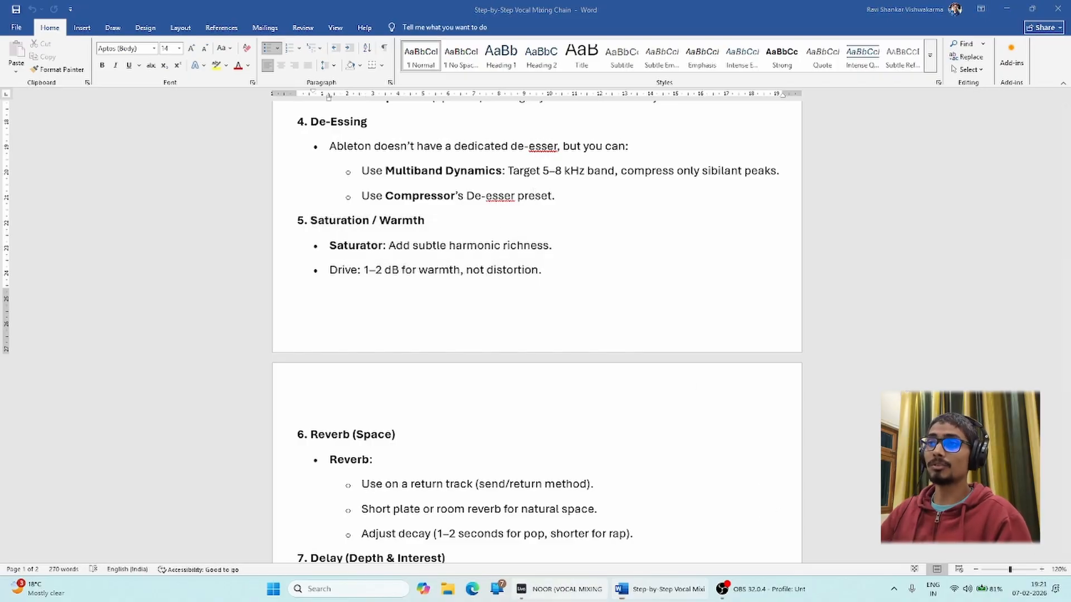
{"action": "left_click", "coordinate": [561, 589]}
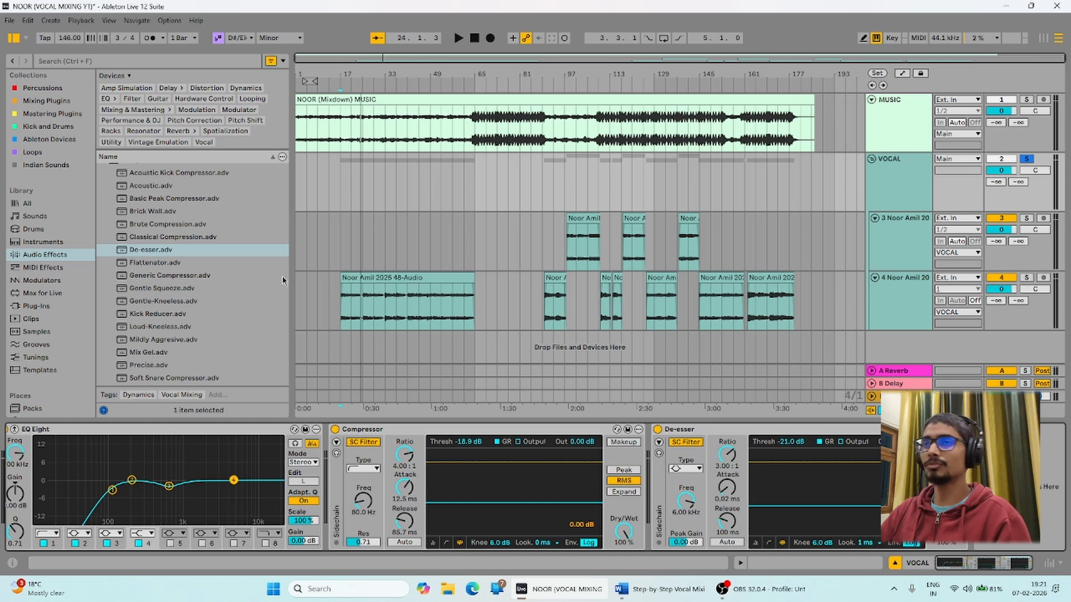
{"action": "scroll", "coordinate": [150, 224], "scroll_direction": "up", "scroll_amount": 5}
{"action": "left_click", "coordinate": [109, 293]}
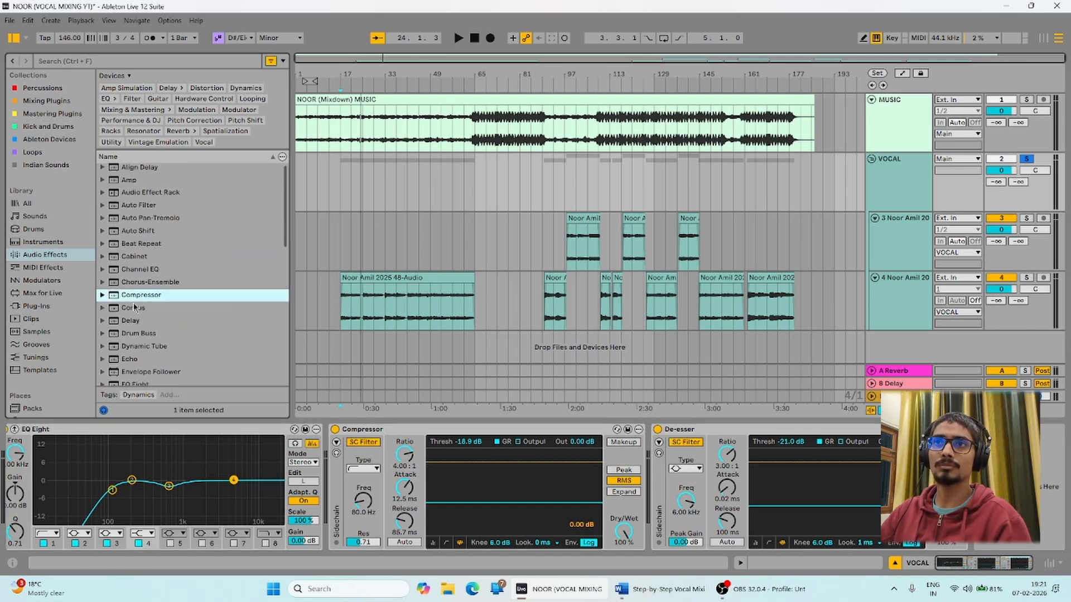
{"action": "scroll", "coordinate": [138, 301], "scroll_direction": "down", "scroll_amount": 7}
{"action": "scroll", "coordinate": [138, 301], "scroll_direction": "down", "scroll_amount": 4}
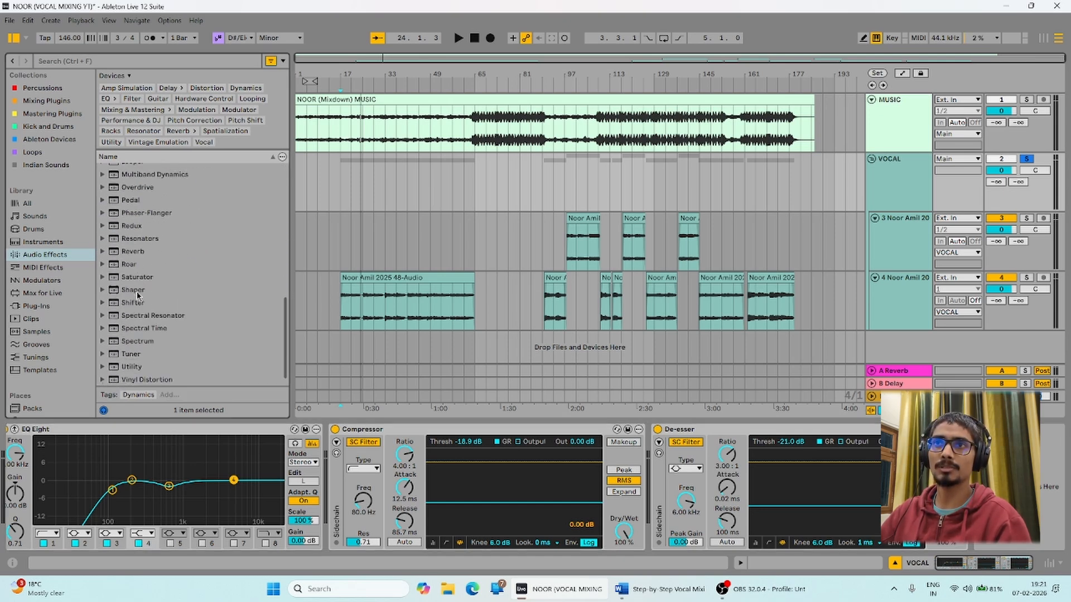
Expand the Saturator presets in Audio Effects and select A Bit Warmer.adv.
{"action": "left_click", "coordinate": [137, 264]}
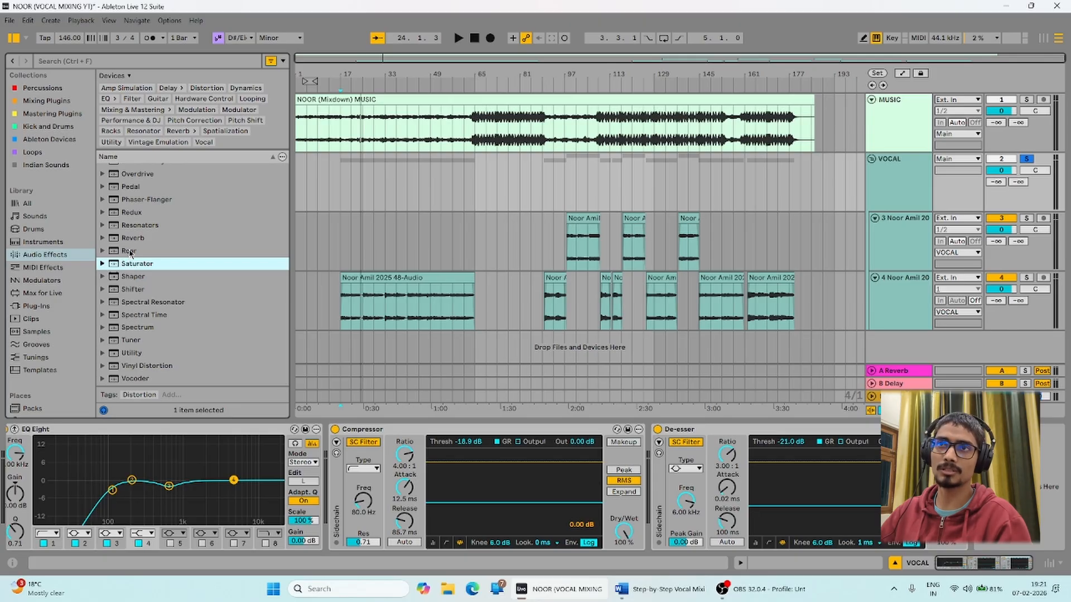
{"action": "left_click", "coordinate": [129, 251]}
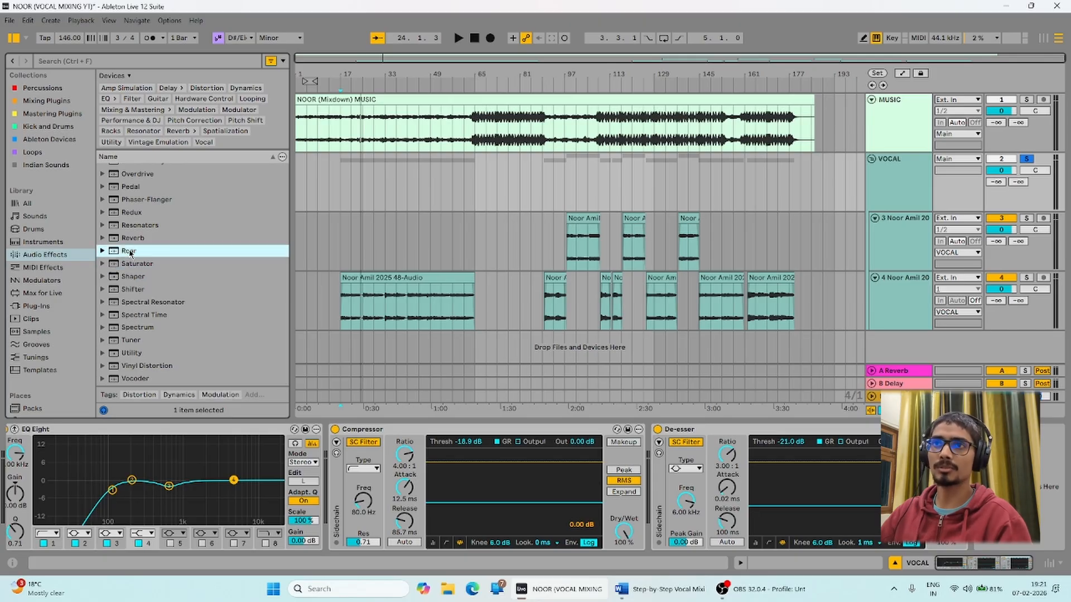
{"action": "left_click", "coordinate": [134, 264]}
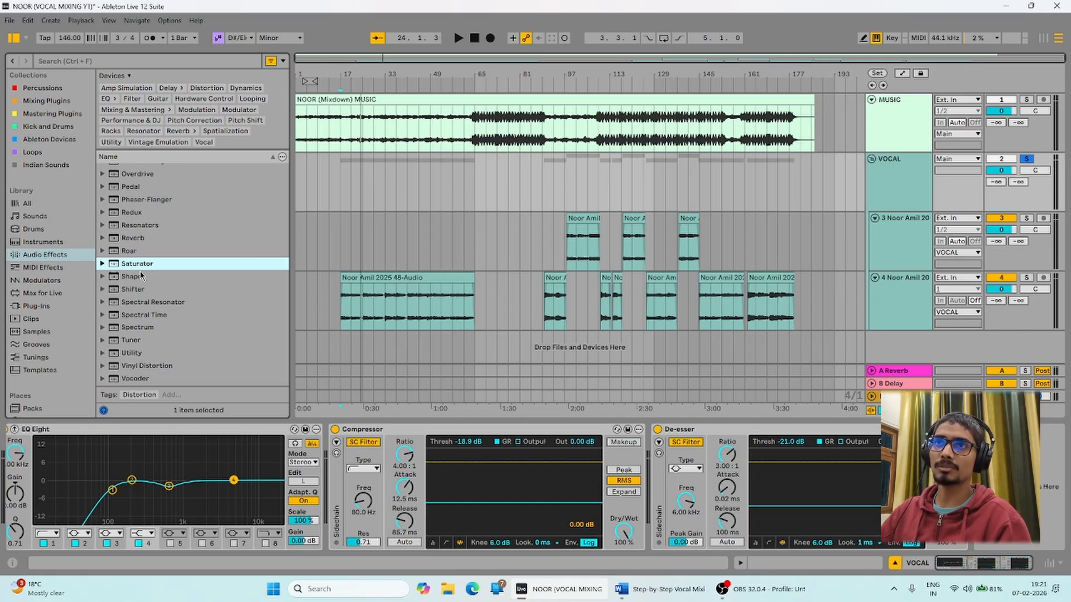
{"action": "left_click", "coordinate": [103, 264]}
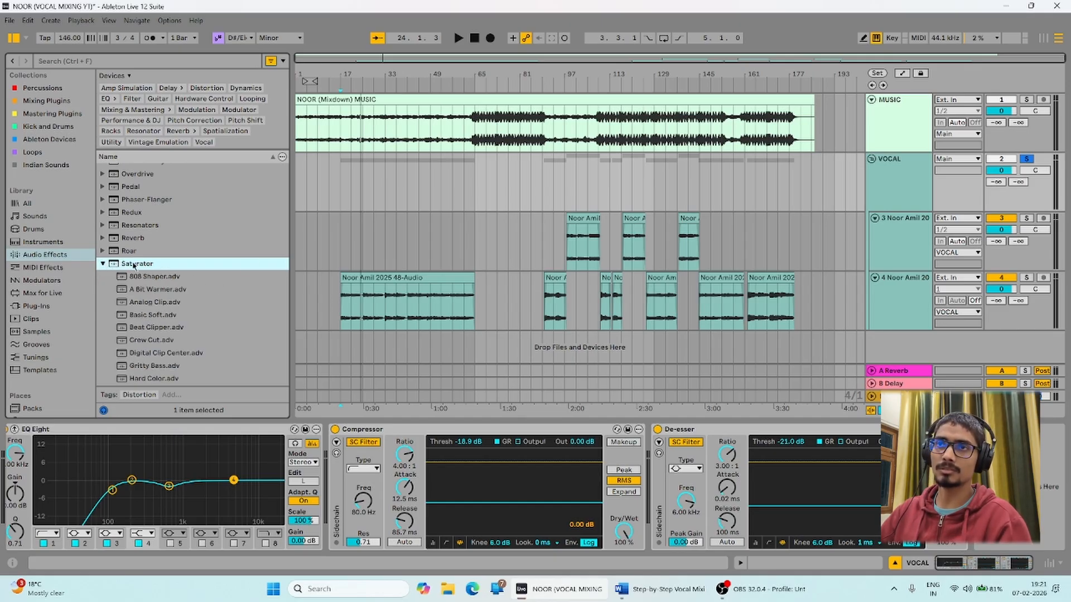
{"action": "scroll", "coordinate": [151, 267], "scroll_direction": "down", "scroll_amount": 6}
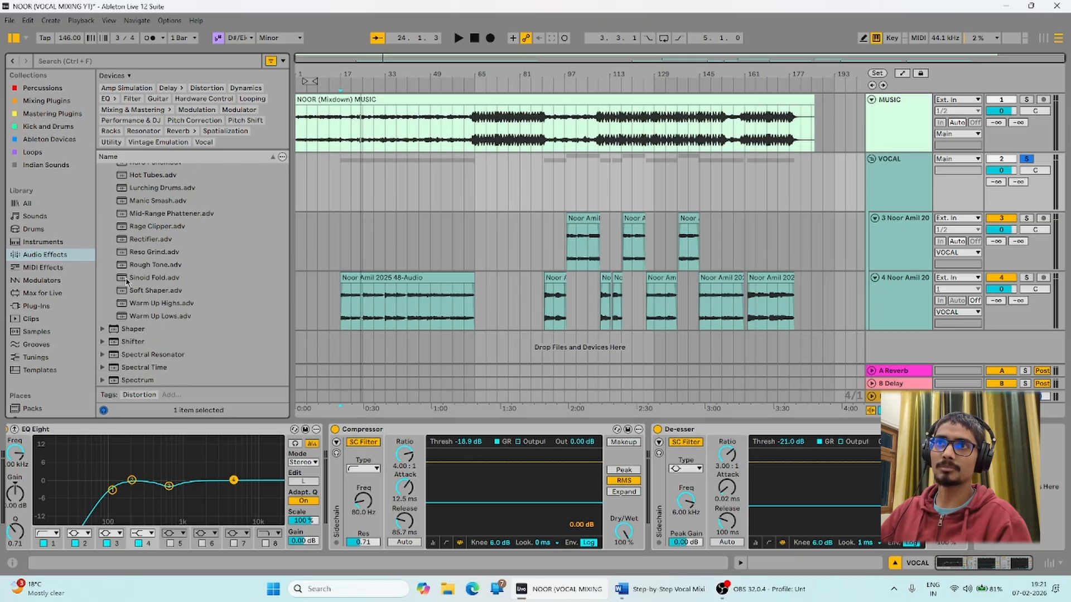
{"action": "scroll", "coordinate": [134, 285], "scroll_direction": "up", "scroll_amount": 5}
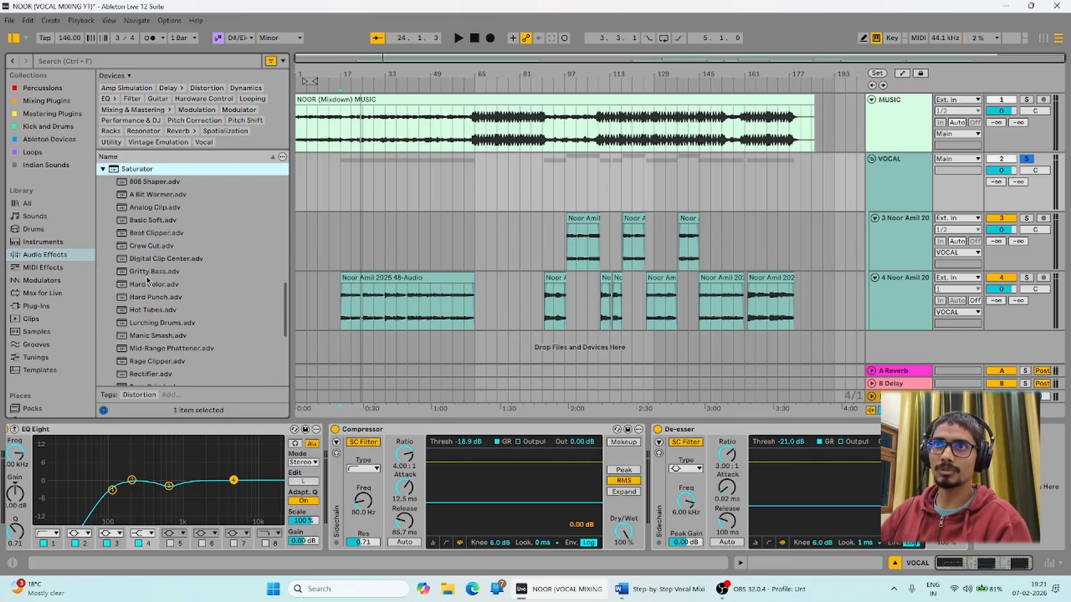
{"action": "scroll", "coordinate": [149, 280], "scroll_direction": "up", "scroll_amount": 1}
{"action": "left_click", "coordinate": [154, 223]}
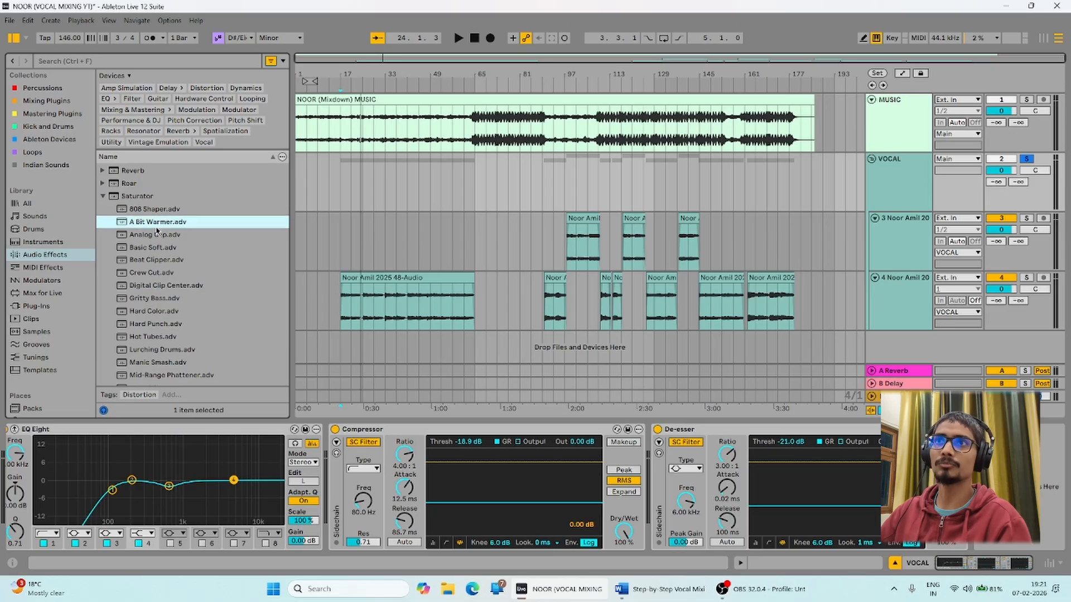
Drop A Bit Warmer after the De-esser and compare it bypassed versus on during playback.
{"action": "left_click_drag", "start_coordinate": [147, 226], "coordinate": [977, 485]}
{"action": "key", "text": "space"}
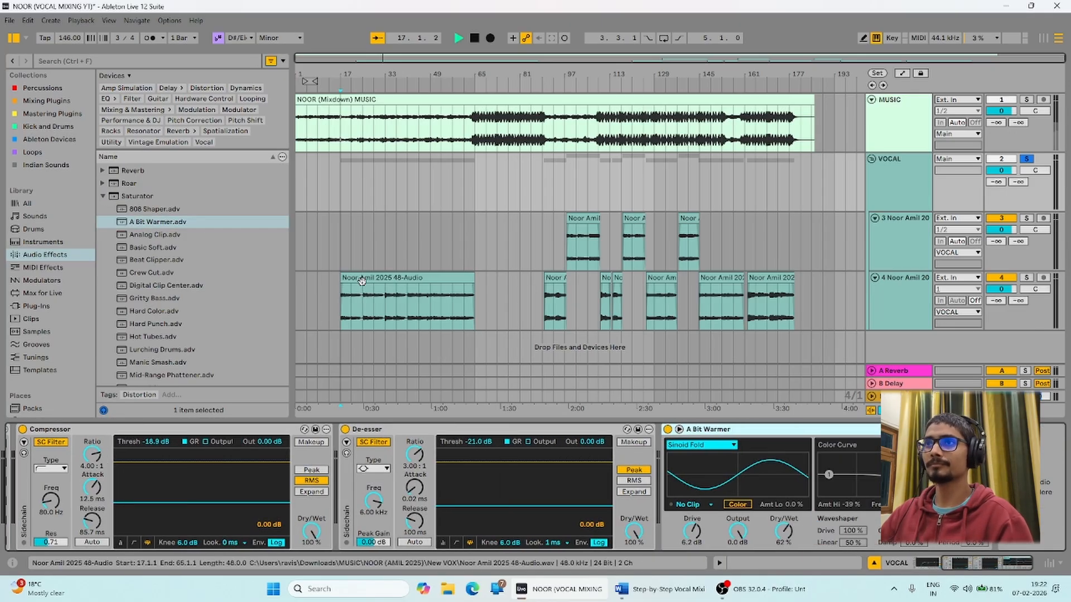
{"action": "left_click", "coordinate": [667, 429]}
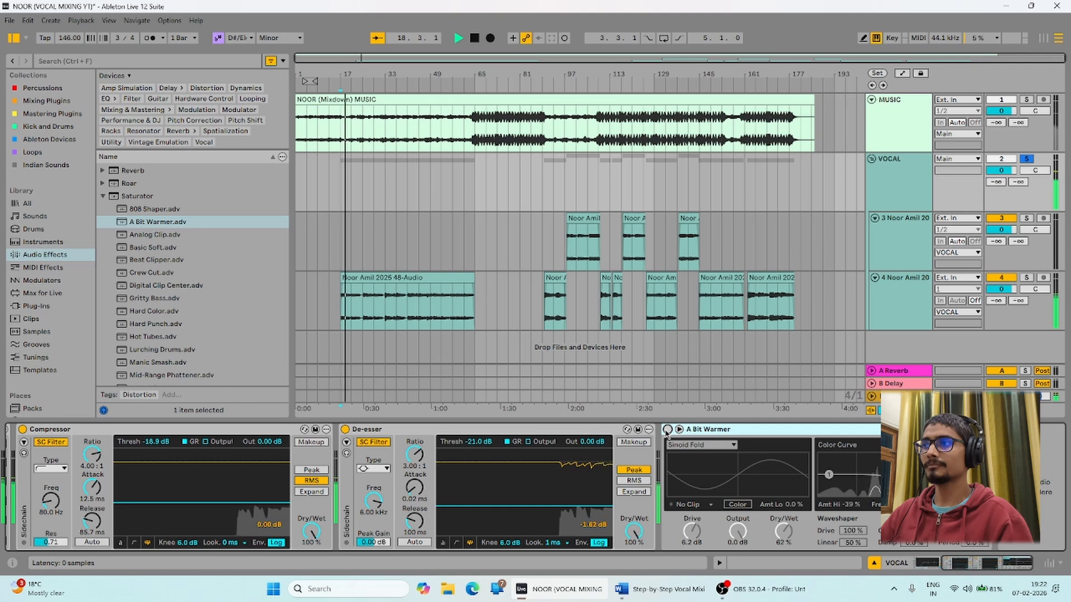
{"action": "left_click", "coordinate": [667, 430]}
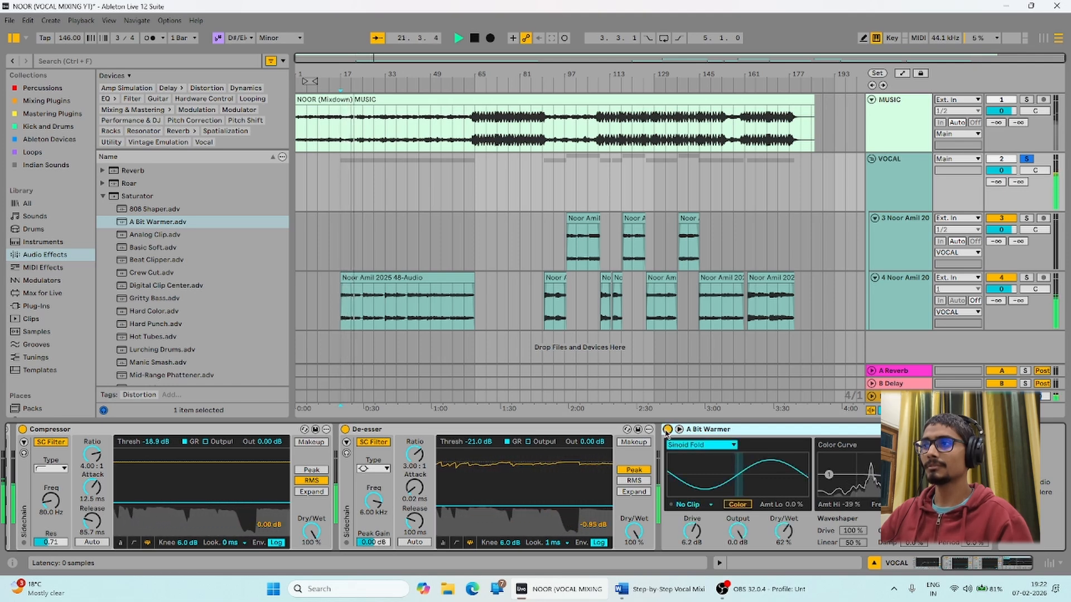
{"action": "key", "text": "space"}
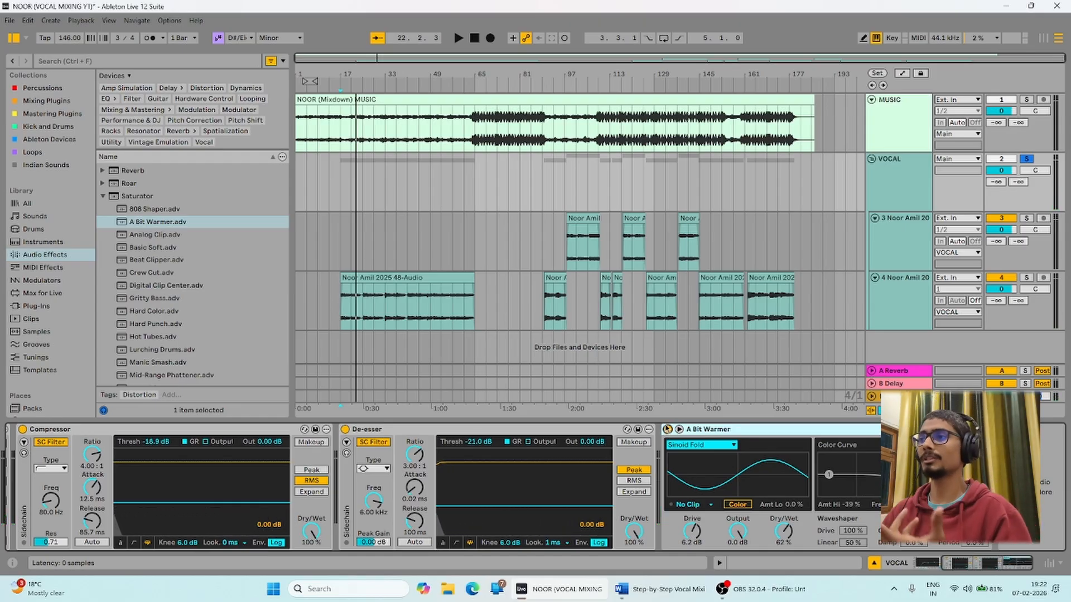
{"action": "key", "text": "space"}
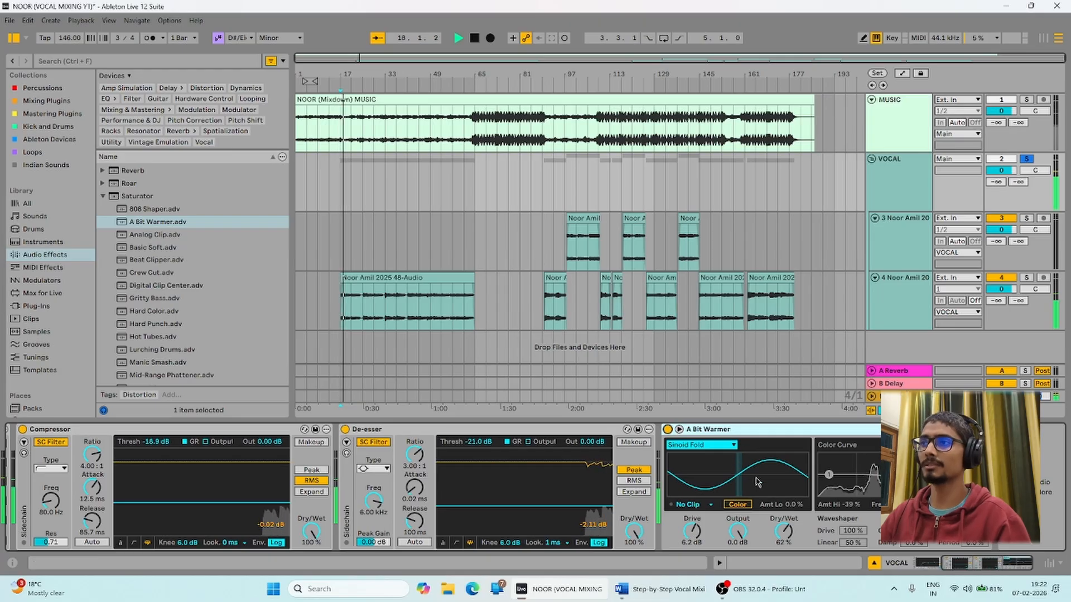
{"action": "key", "text": "space"}
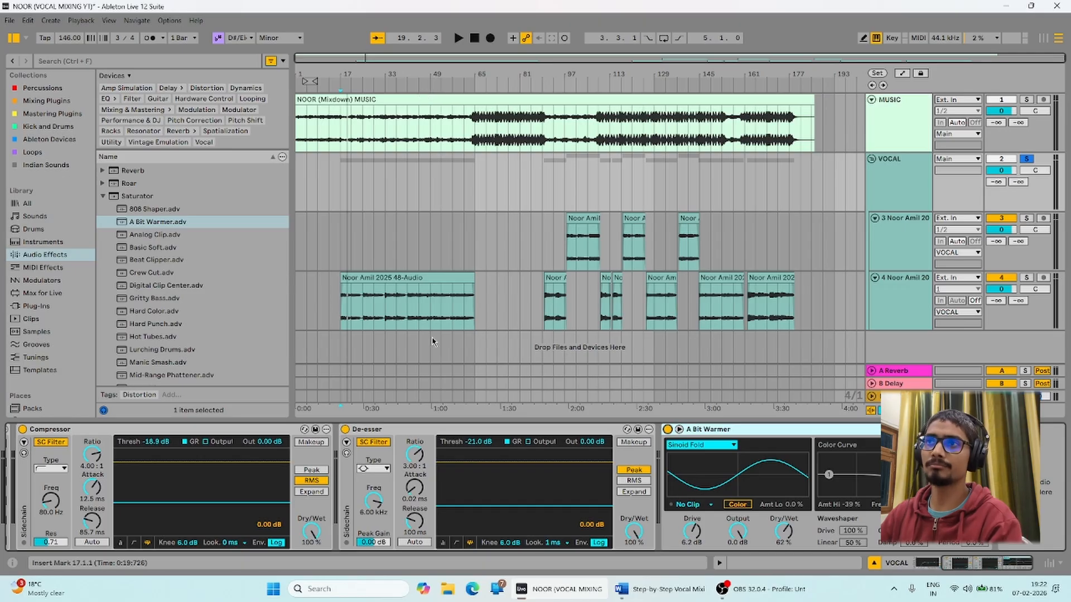
Re-audition the warmed VOCAL group from bar 17, then move the playback start to bar 21.
{"action": "left_click", "coordinate": [352, 167]}
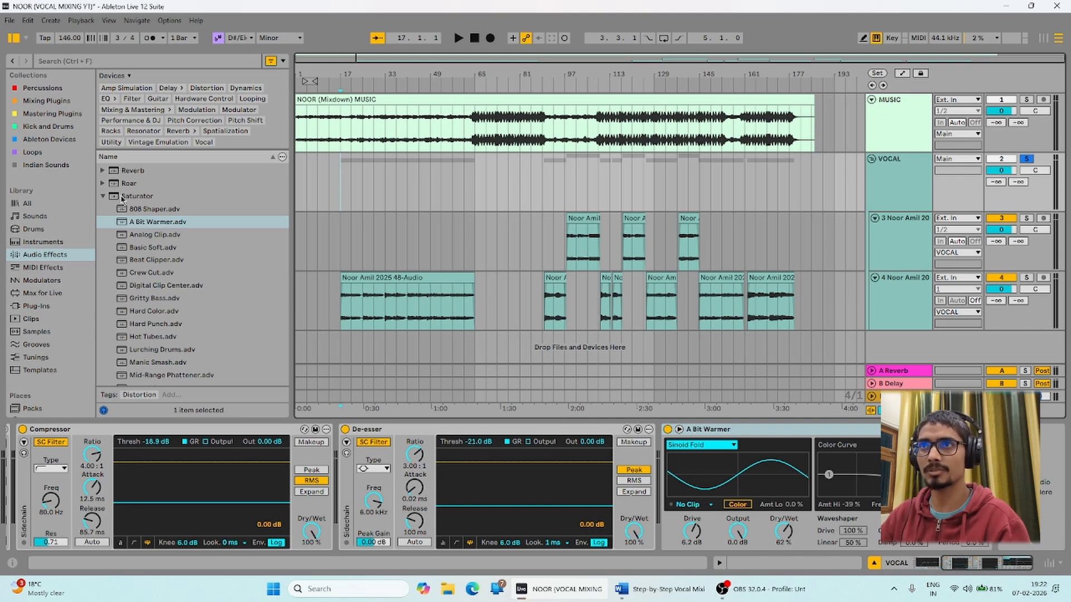
{"action": "left_click", "coordinate": [104, 197]}
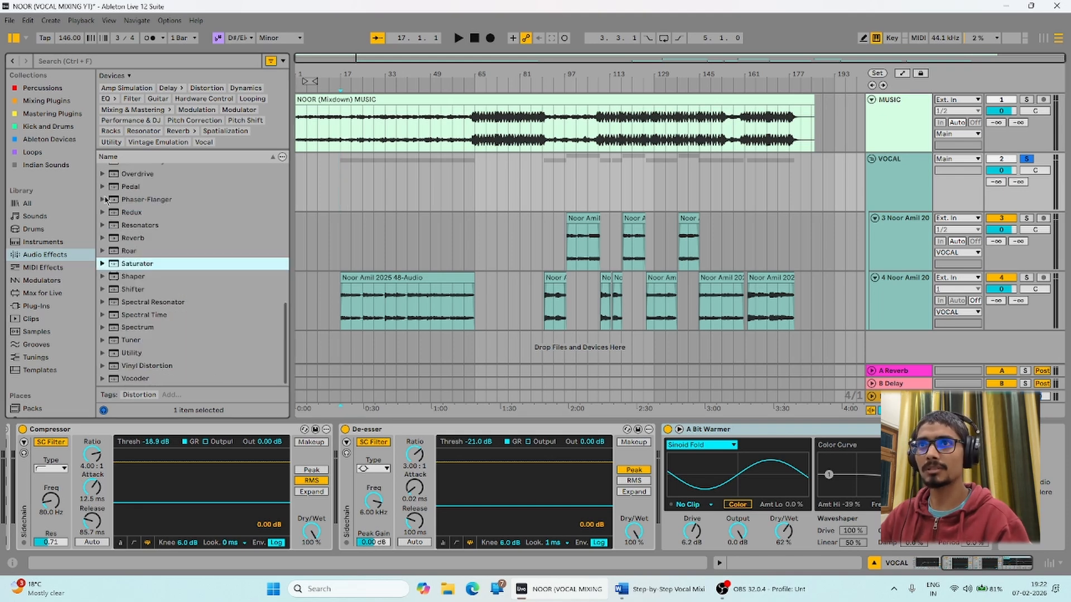
{"action": "left_click", "coordinate": [102, 264]}
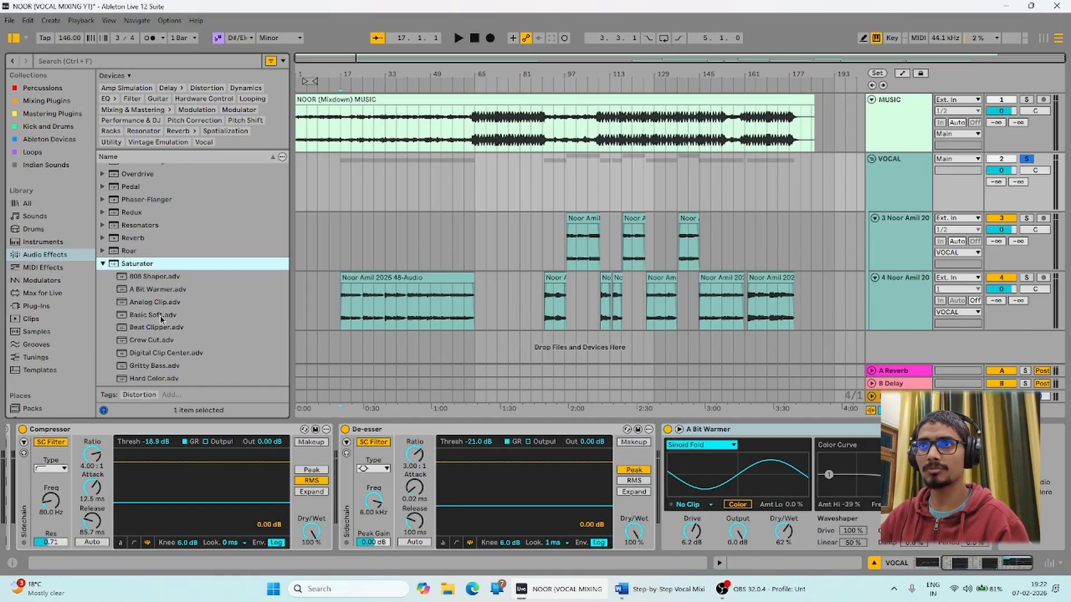
{"action": "left_click", "coordinate": [156, 290]}
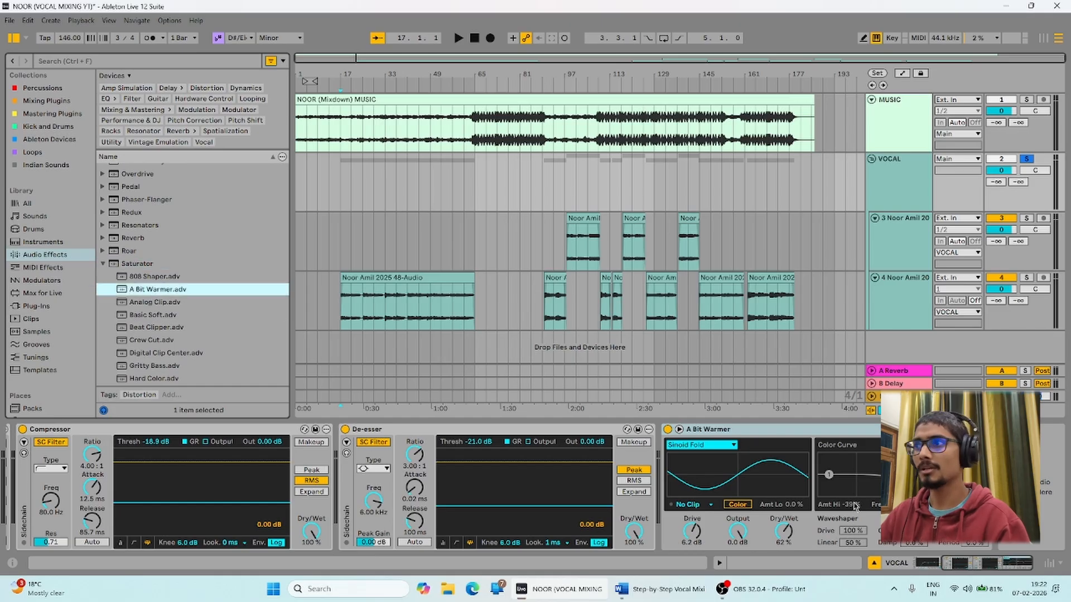
{"action": "key", "text": "space"}
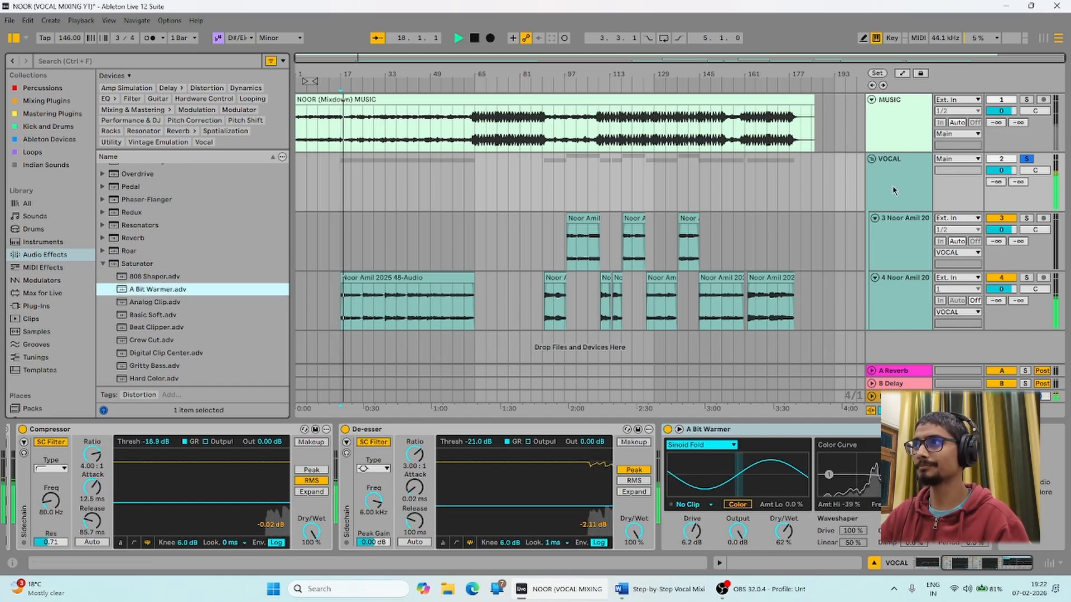
{"action": "left_click", "coordinate": [898, 252]}
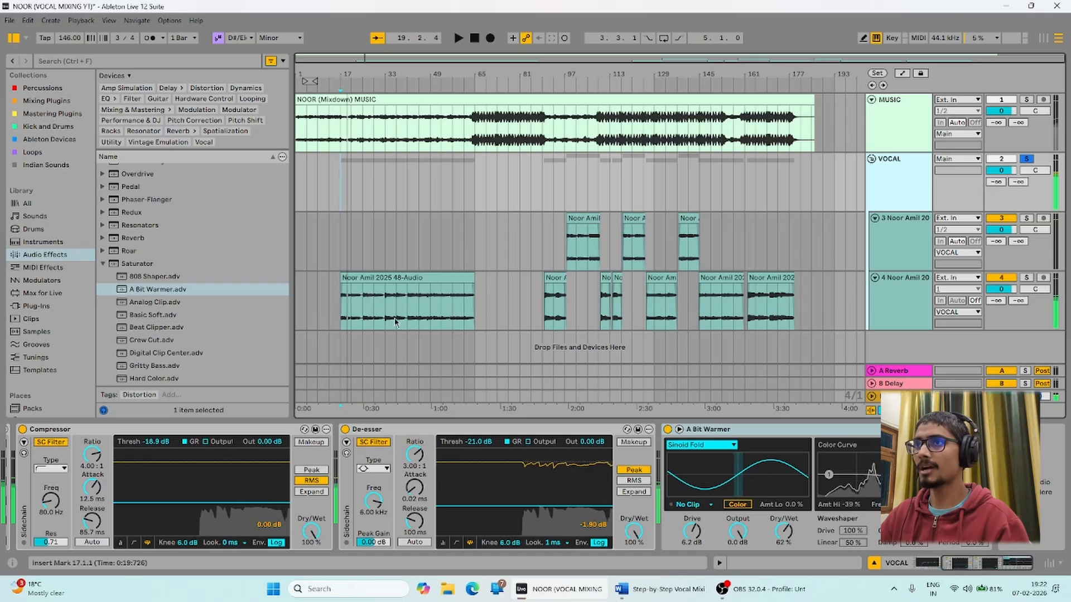
{"action": "key", "text": "space"}
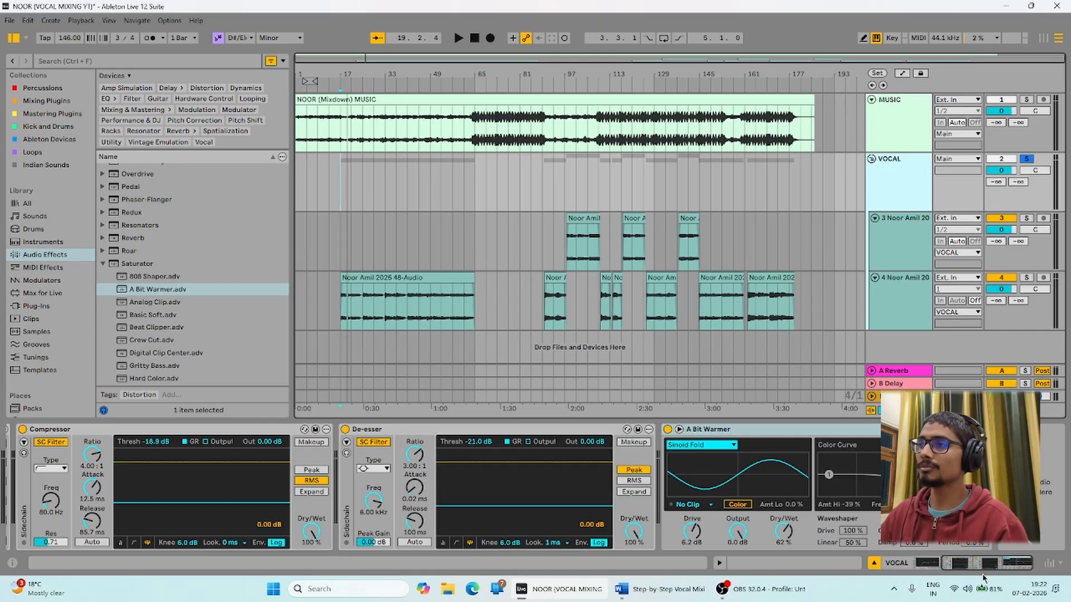
{"action": "left_click", "coordinate": [347, 196]}
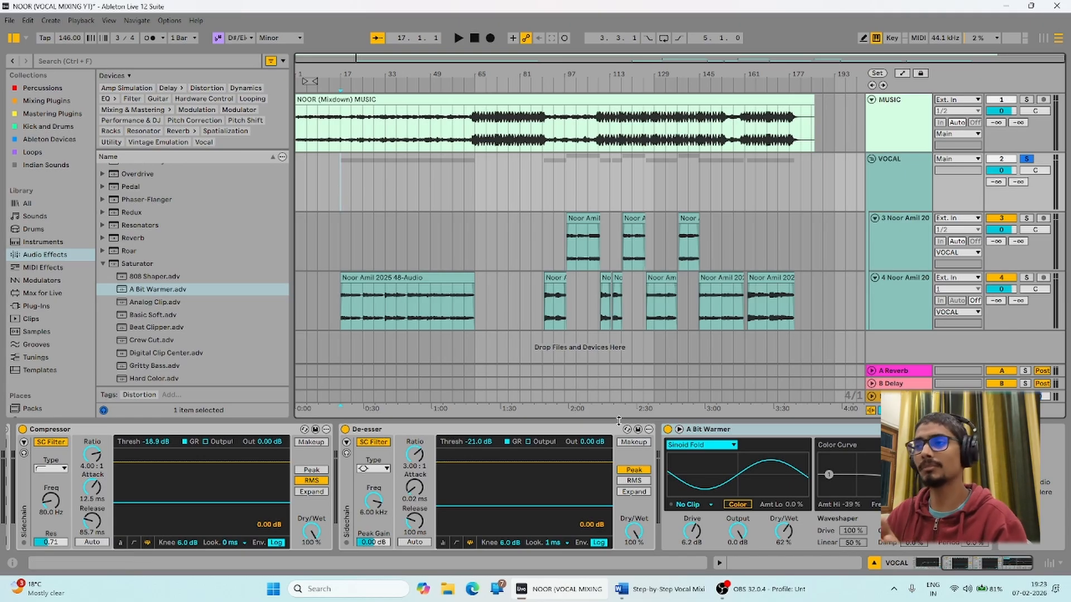
Bring up the Word mixing notes and read the Reverb, Delay and Final Polish steps.
{"action": "left_click", "coordinate": [655, 595]}
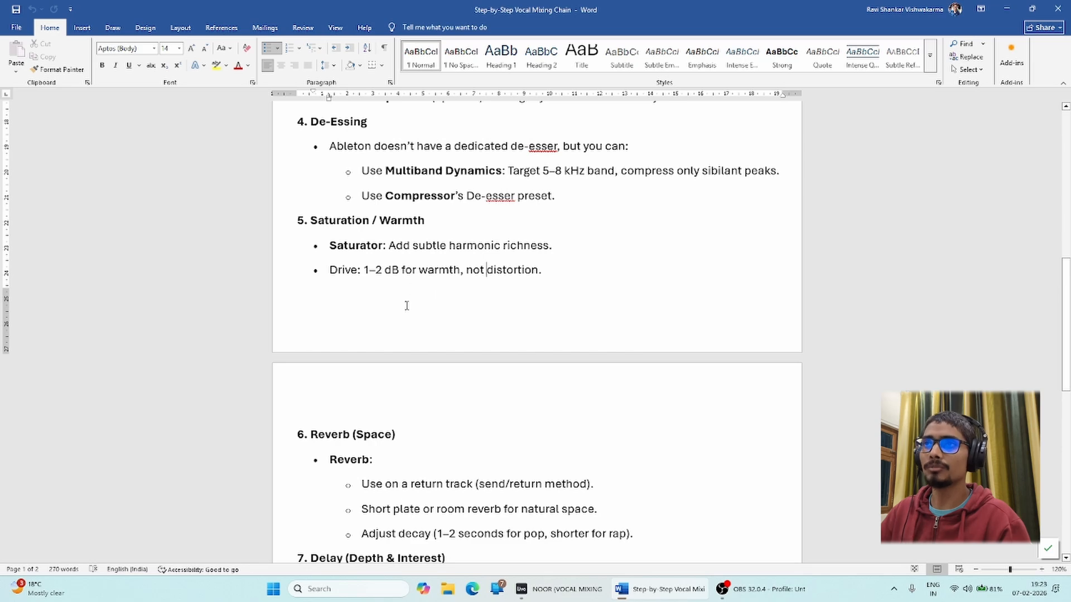
{"action": "scroll", "coordinate": [407, 305], "scroll_direction": "down", "scroll_amount": 2}
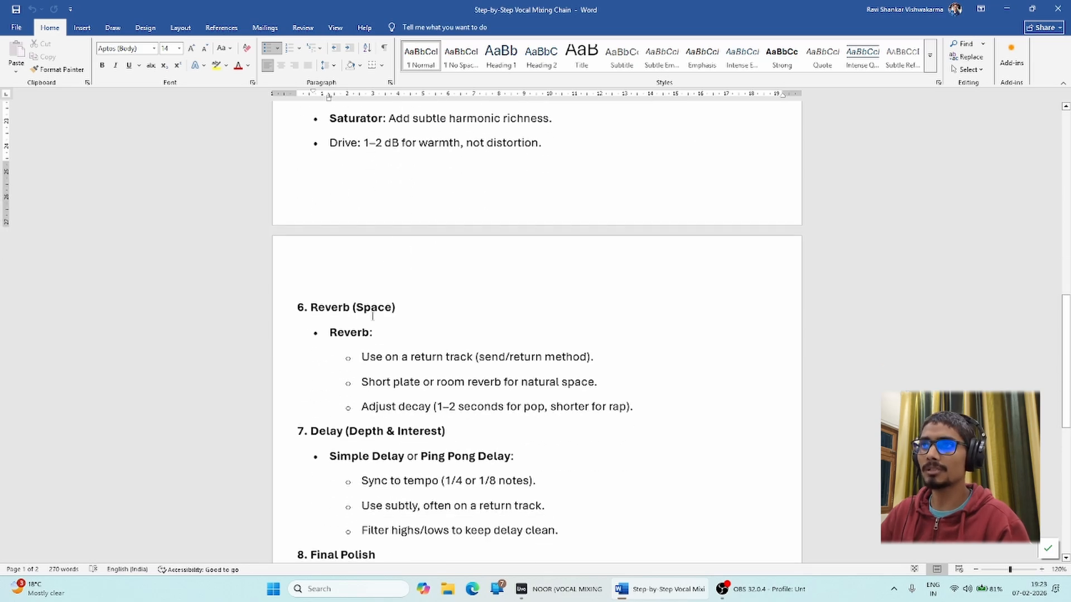
{"action": "scroll", "coordinate": [373, 317], "scroll_direction": "down", "scroll_amount": 2}
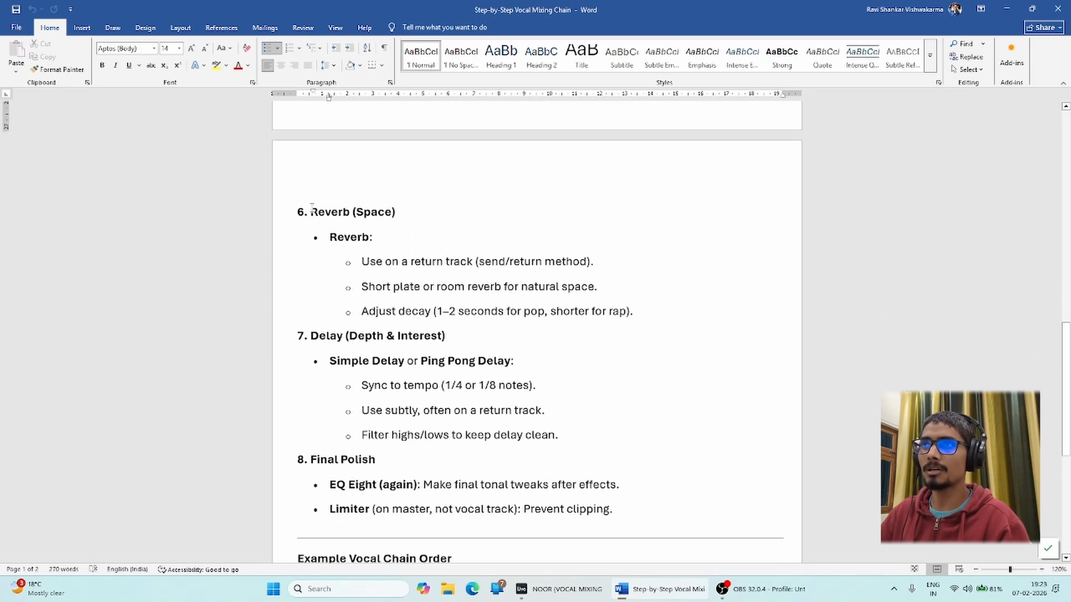
Minimize OBS, reorder its taskbar button, and return to the NOOR session in Ableton Live.
{"action": "left_click", "coordinate": [758, 589]}
{"action": "left_click", "coordinate": [785, 589]}
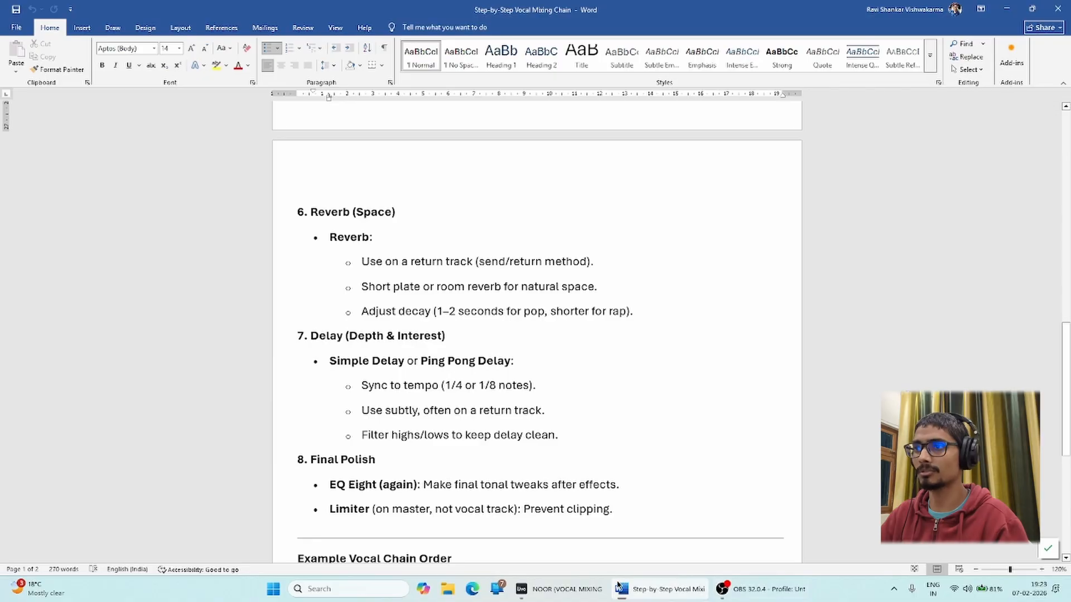
{"action": "left_click_drag", "start_coordinate": [751, 594], "coordinate": [503, 592]}
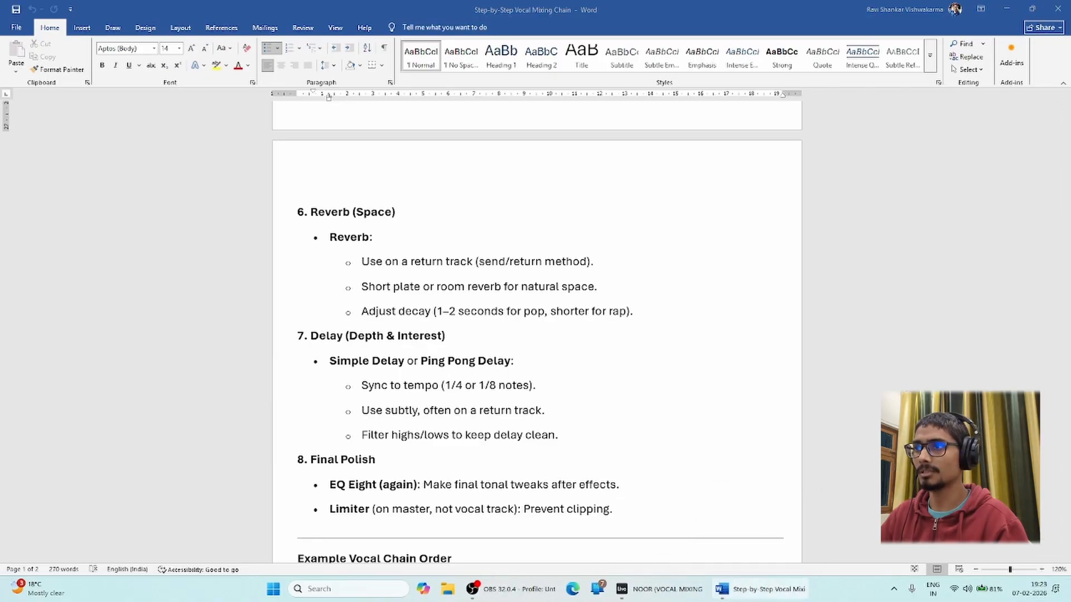
{"action": "left_click", "coordinate": [670, 590]}
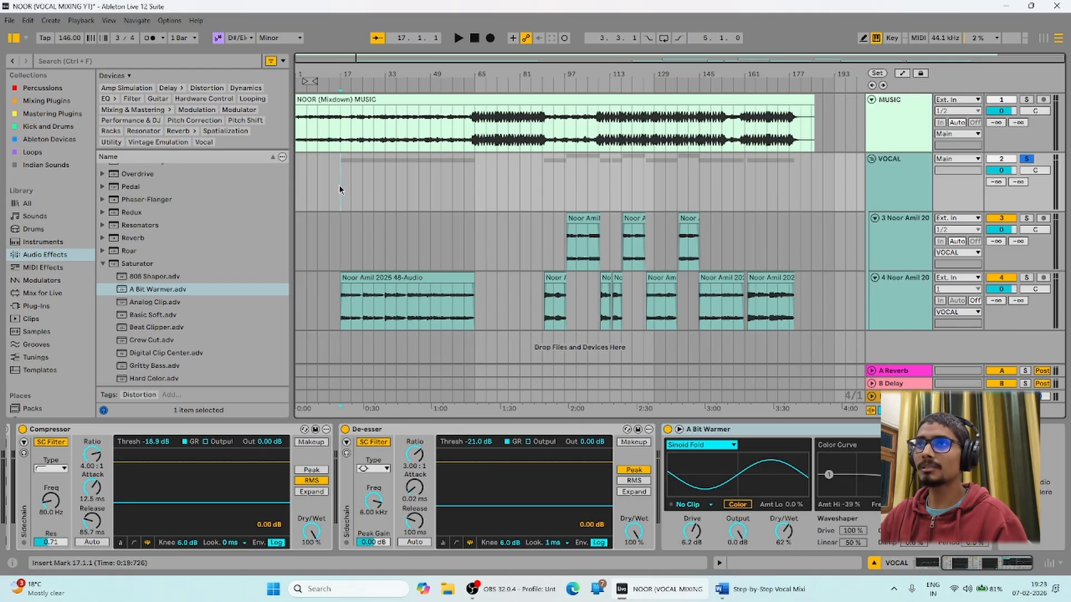
Collapse the Saturator presets and load Glue Compressor after A Bit Warmer on the VOCAL group.
{"action": "left_click", "coordinate": [104, 266]}
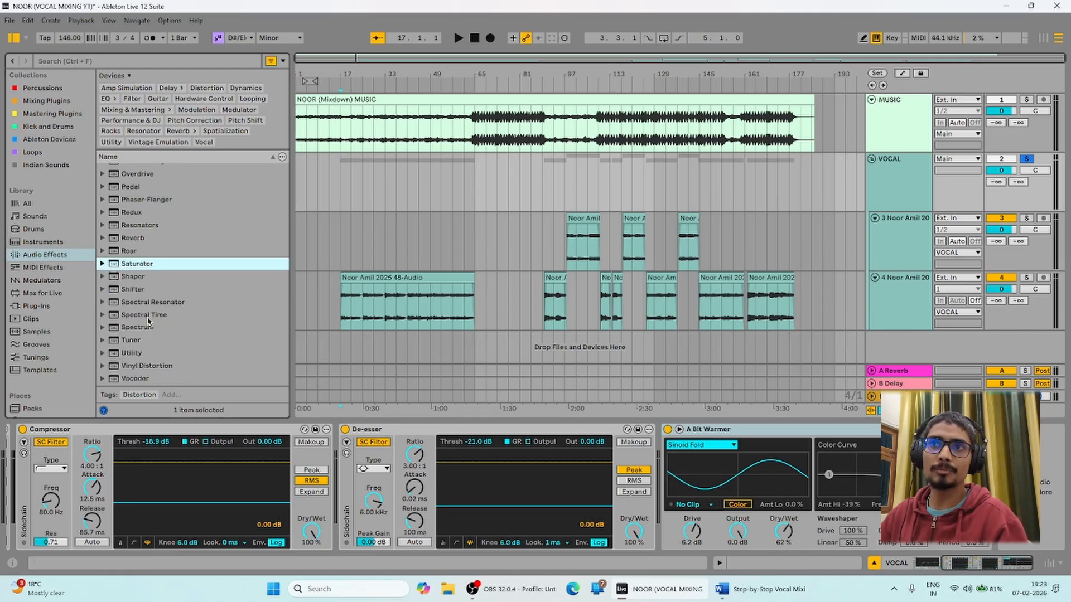
{"action": "scroll", "coordinate": [149, 327], "scroll_direction": "up", "scroll_amount": 5}
{"action": "left_click", "coordinate": [144, 246]}
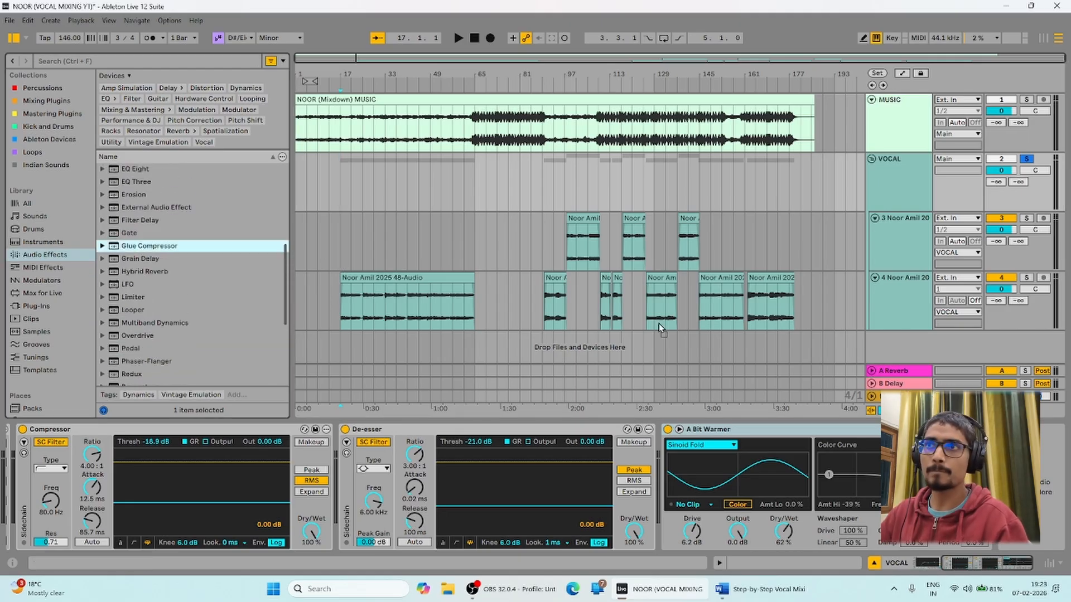
{"action": "key", "text": "Return"}
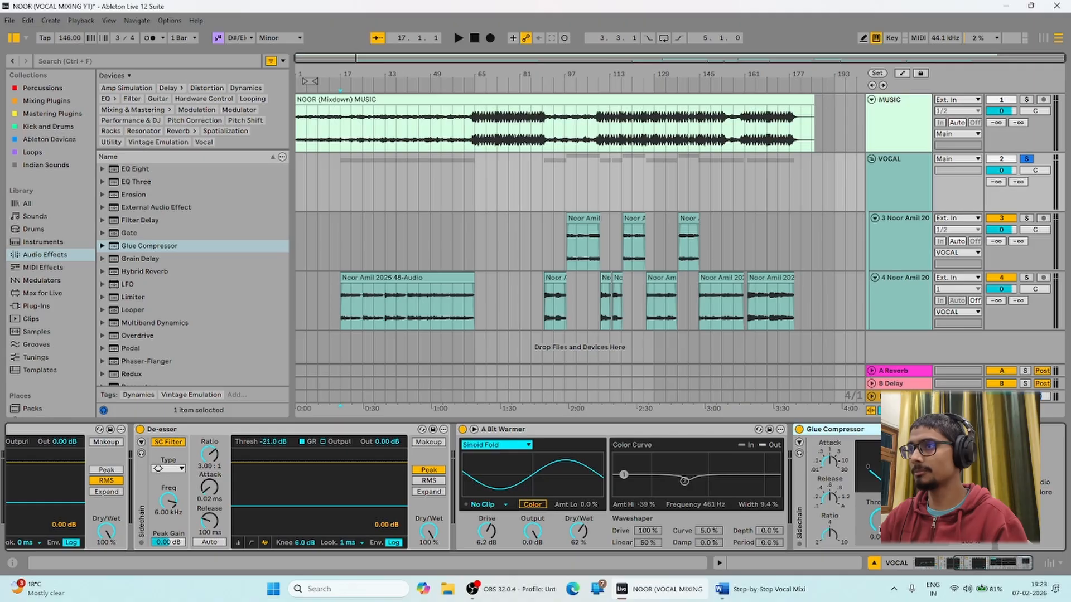
Audition the vocal with the new Glue Compressor through several play-and-stop passes.
{"action": "key", "text": "space"}
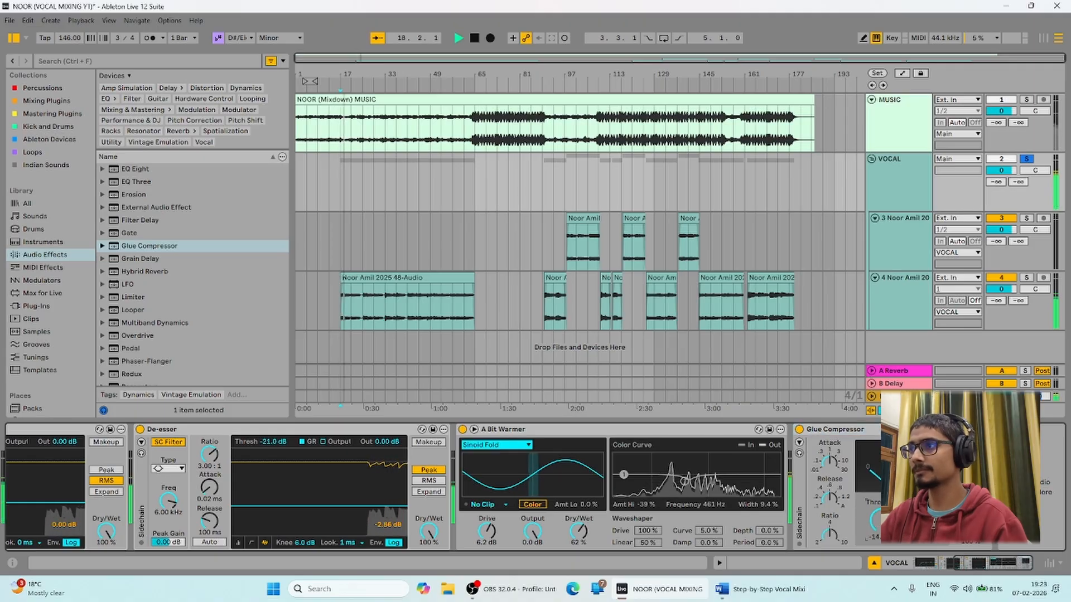
{"action": "key", "text": "space"}
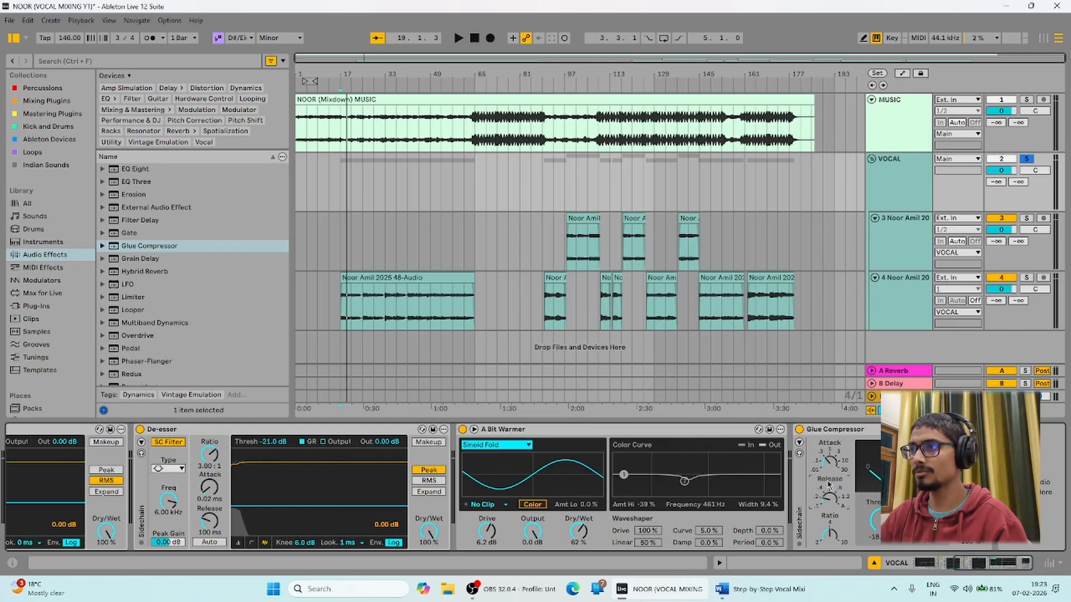
{"action": "key", "text": "space"}
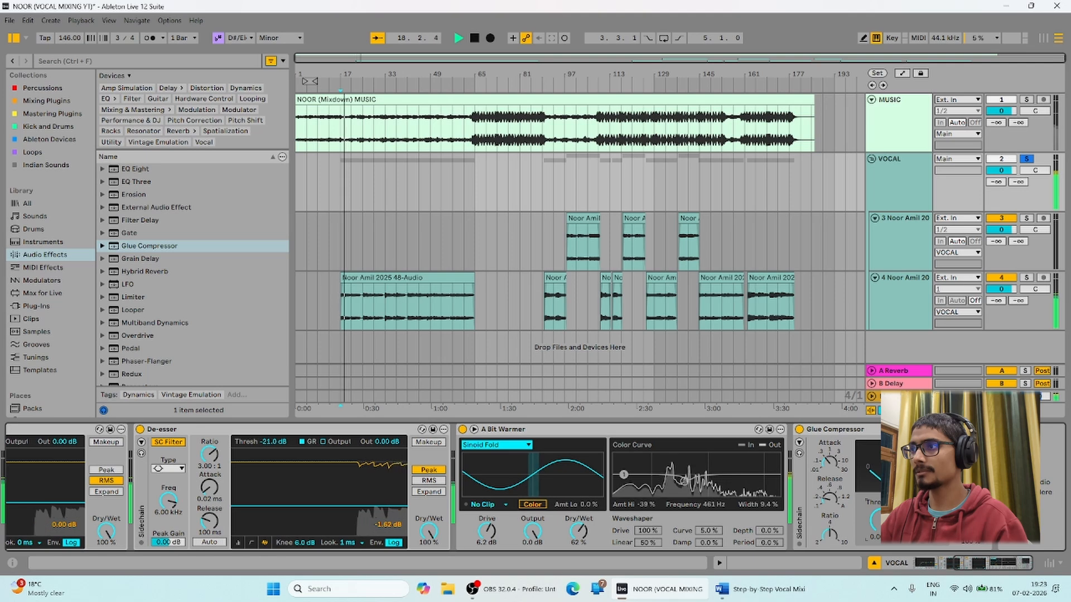
{"action": "key", "text": "space"}
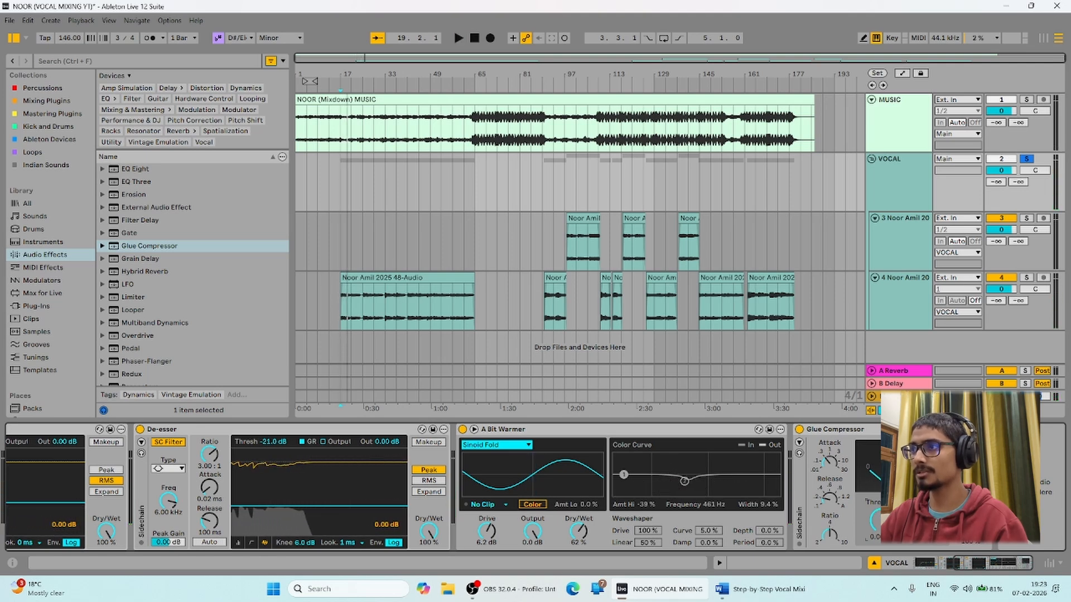
{"action": "key", "text": "space"}
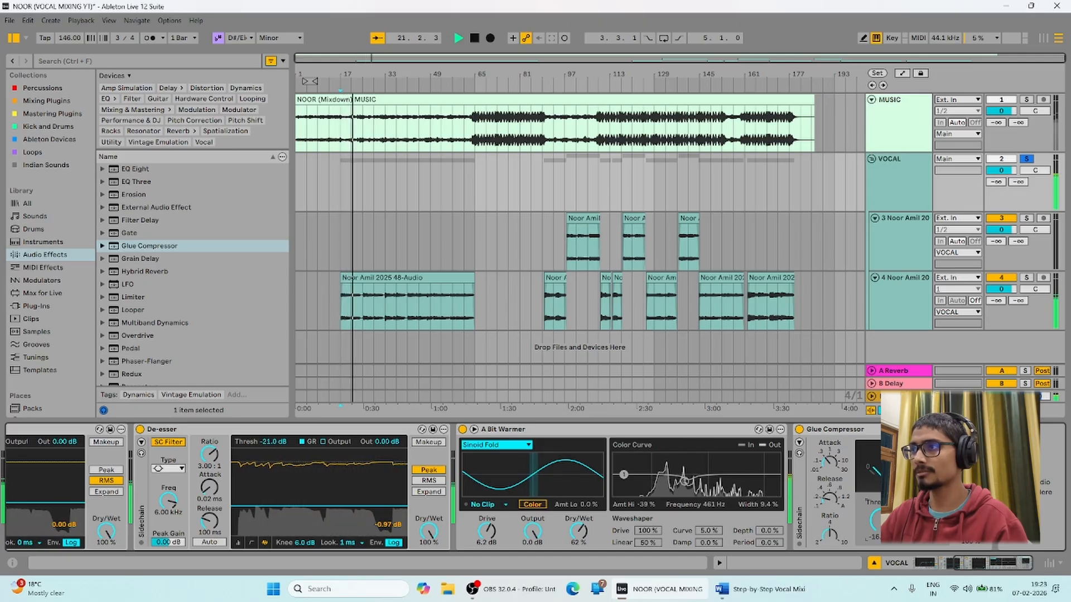
{"action": "key", "text": "space"}
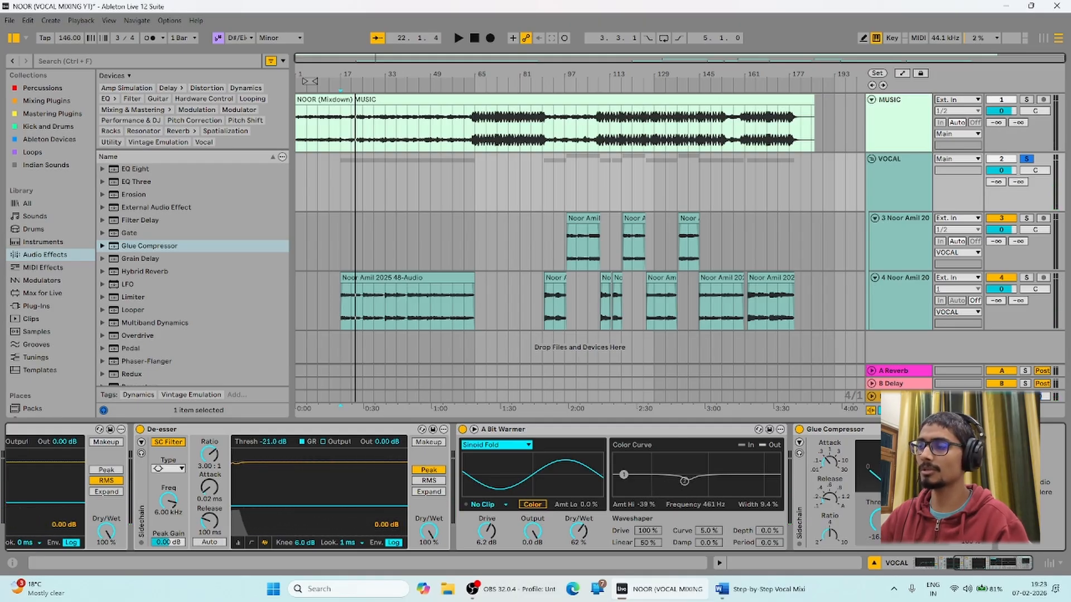
{"action": "key", "text": "space"}
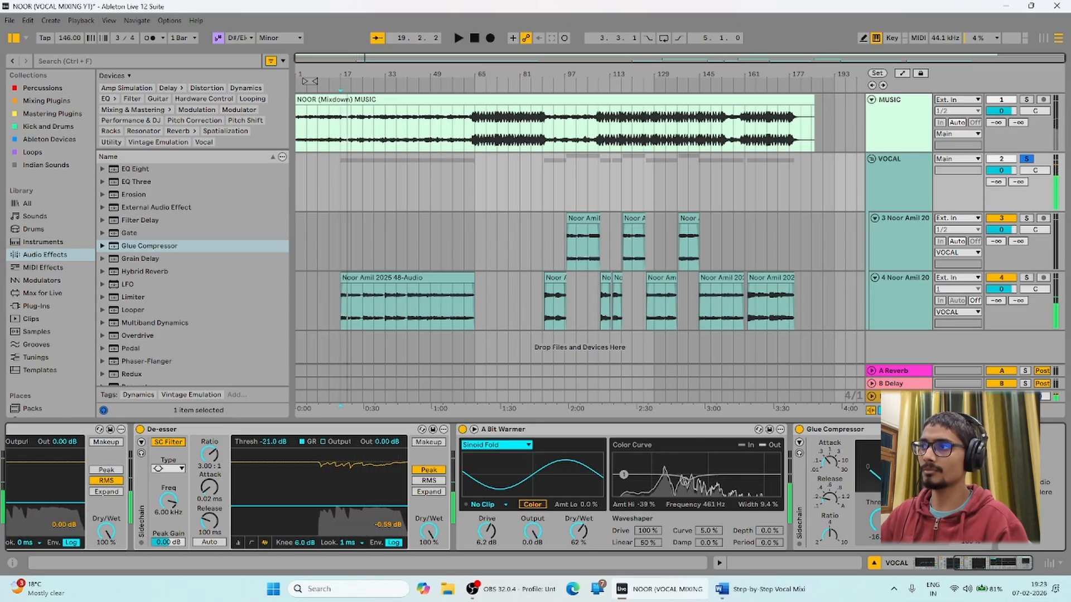
{"action": "key", "text": "space"}
{"action": "key", "text": "space"}
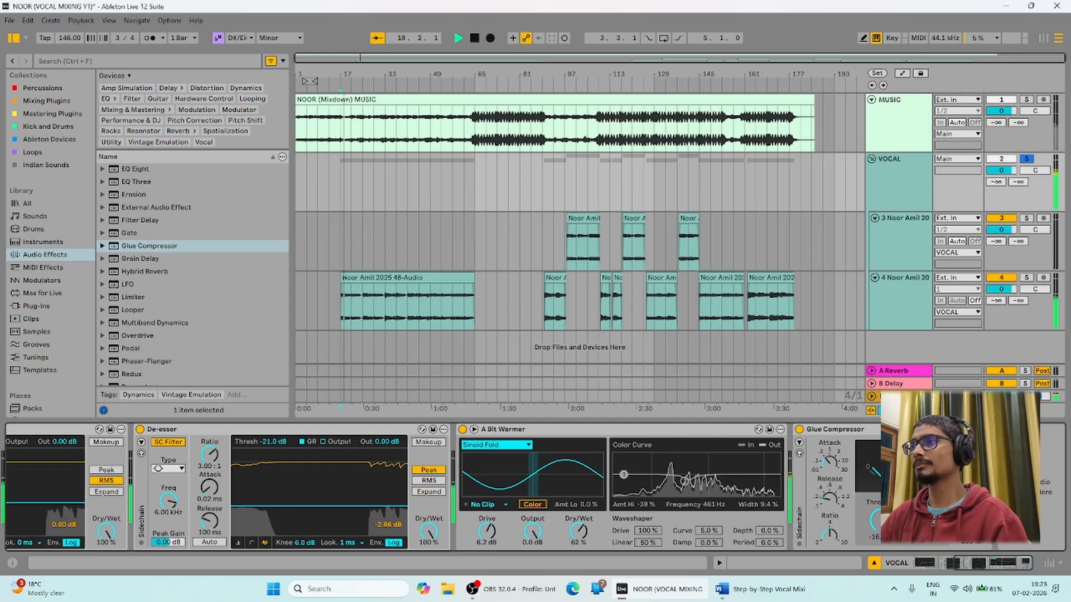
{"action": "key", "text": "space"}
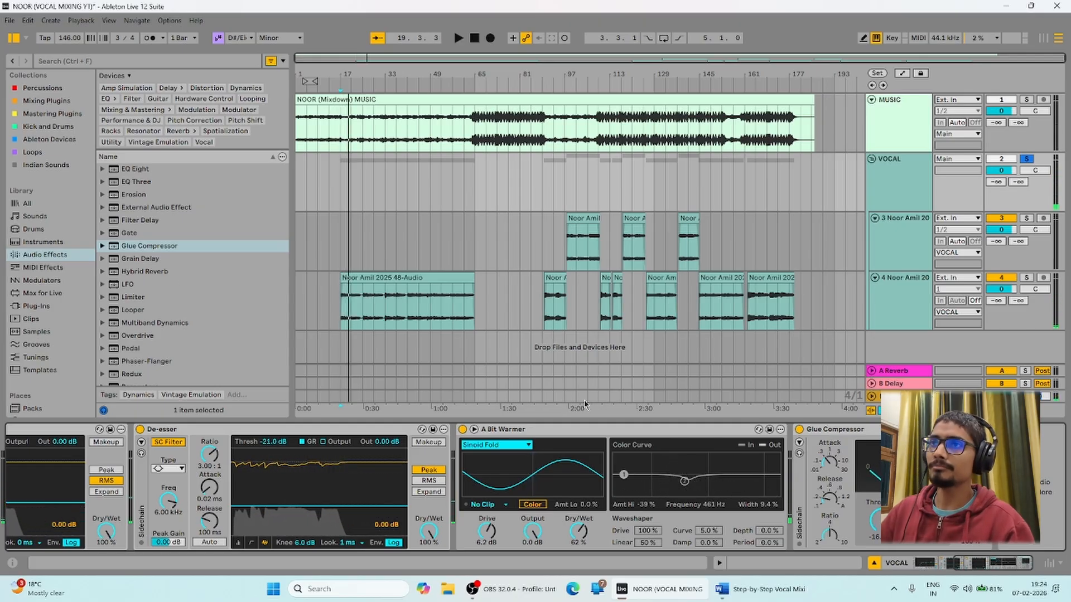
{"action": "scroll", "coordinate": [213, 306], "scroll_direction": "up", "scroll_amount": 3}
Place an EQ Eight after the Glue Compressor and stop playback at bar 17.
{"action": "scroll", "coordinate": [213, 306], "scroll_direction": "up", "scroll_amount": 3}
{"action": "left_click", "coordinate": [213, 304]}
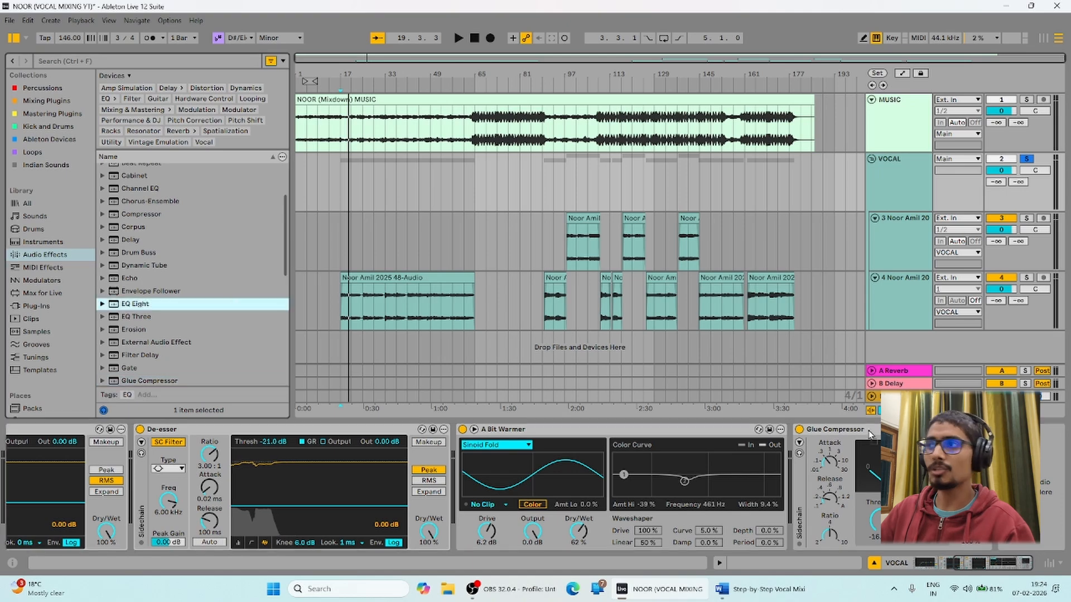
{"action": "left_click_drag", "start_coordinate": [213, 304], "coordinate": [998, 485]}
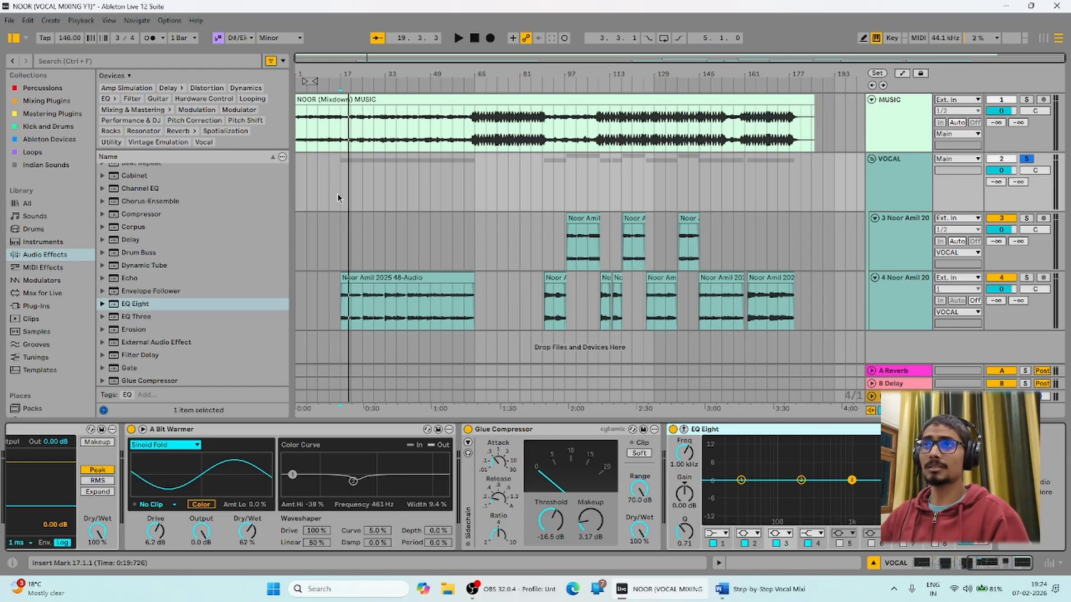
{"action": "key", "text": "space"}
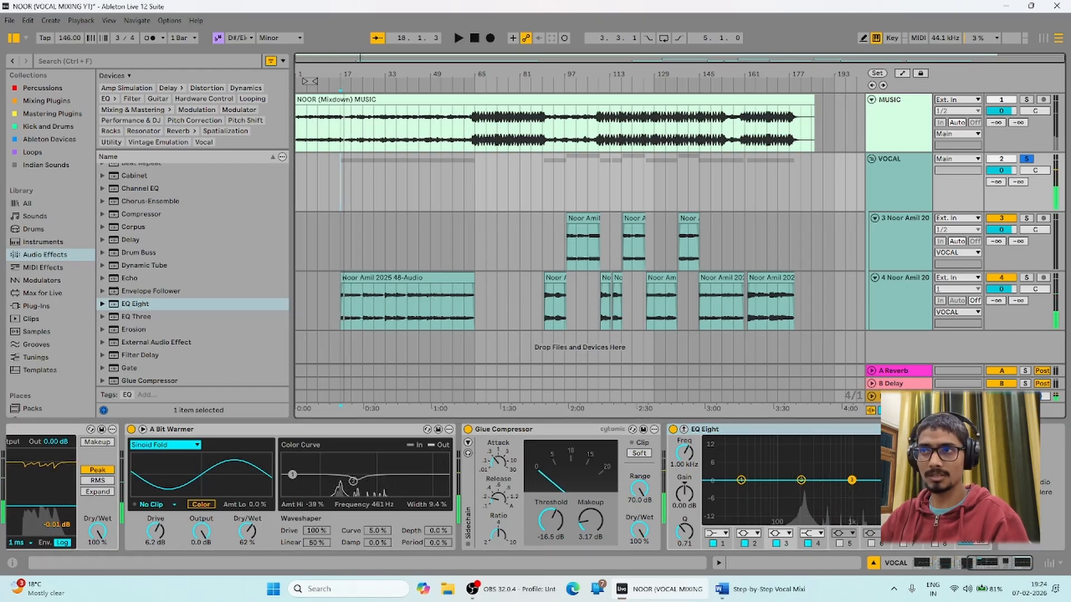
Boost the highs around 4.84 kHz by about 9 dB and lift ~1.38 kHz, dip ~220 Hz, then A/B the EQ.
{"action": "left_click_drag", "start_coordinate": [904, 480], "coordinate": [905, 435]}
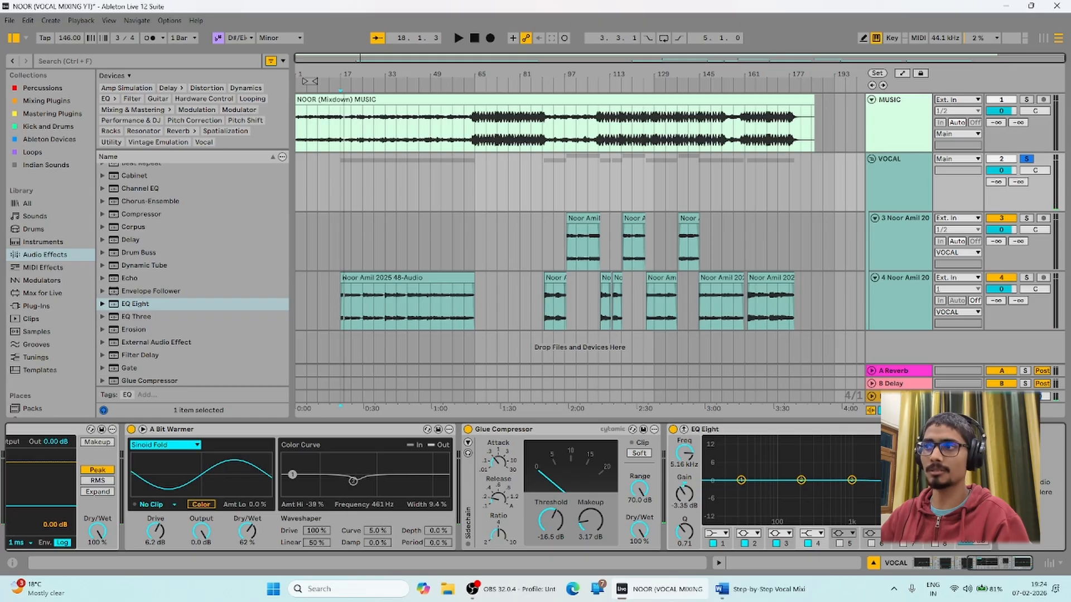
{"action": "key", "text": "space"}
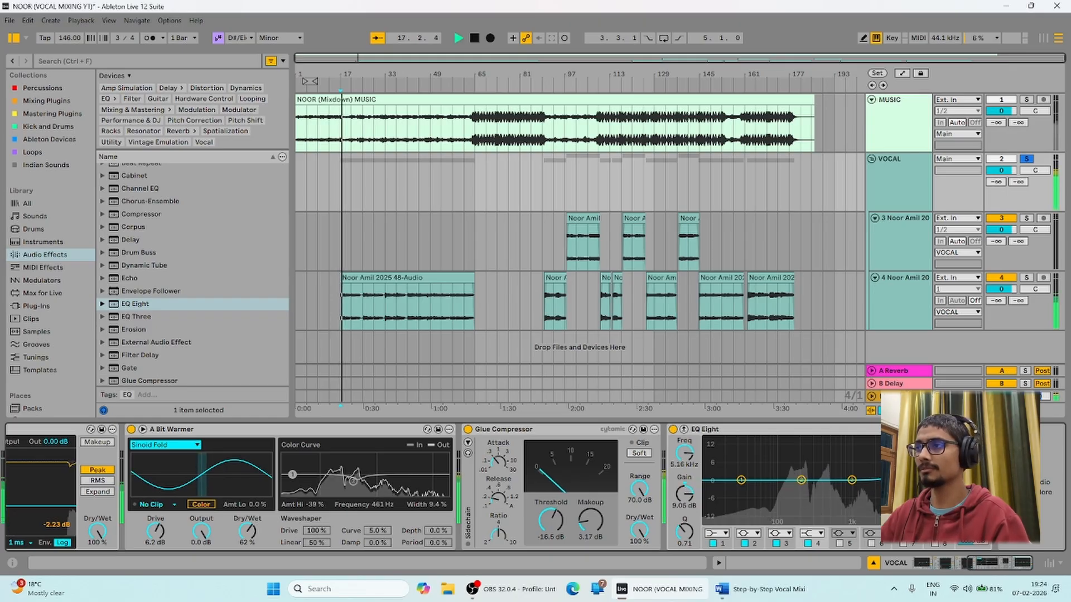
{"action": "left_click_drag", "start_coordinate": [896, 447], "coordinate": [903, 453]}
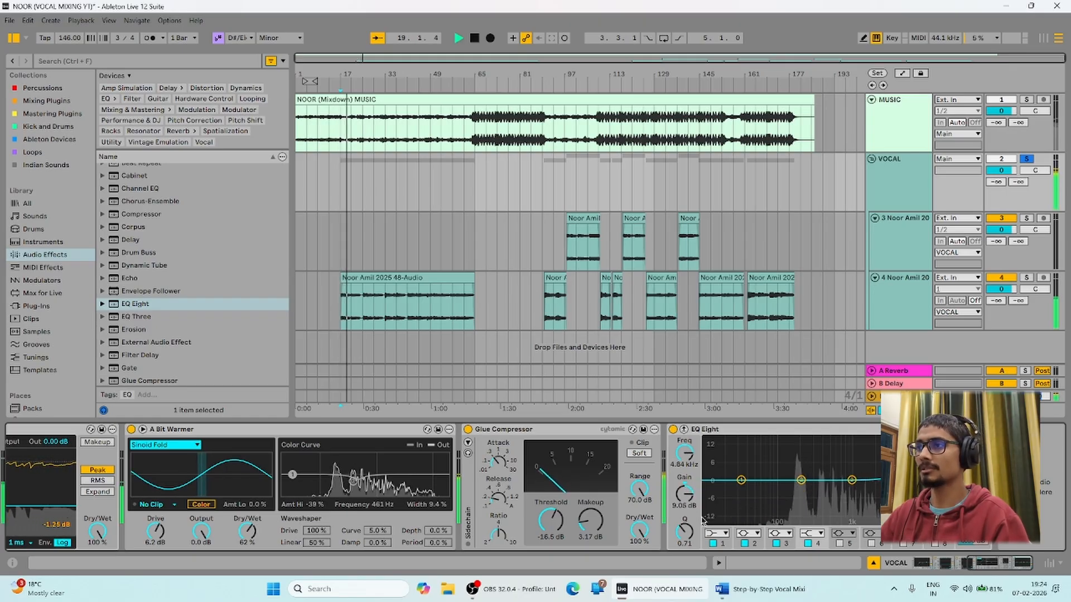
{"action": "left_click_drag", "start_coordinate": [684, 532], "coordinate": [685, 559]}
{"action": "left_click_drag", "start_coordinate": [851, 479], "coordinate": [903, 459]}
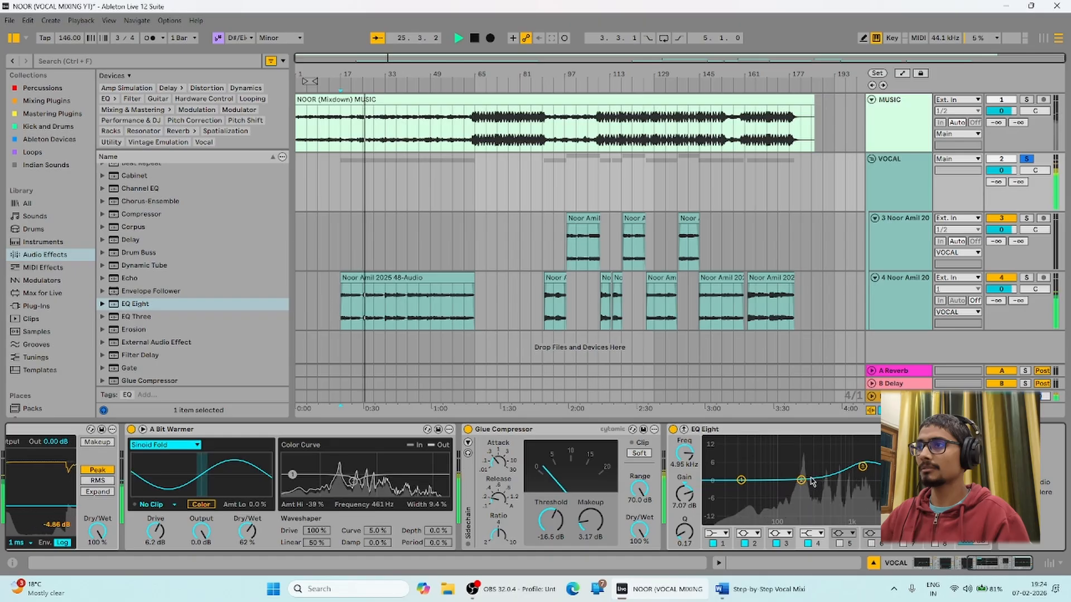
{"action": "left_click_drag", "start_coordinate": [801, 480], "coordinate": [804, 486]}
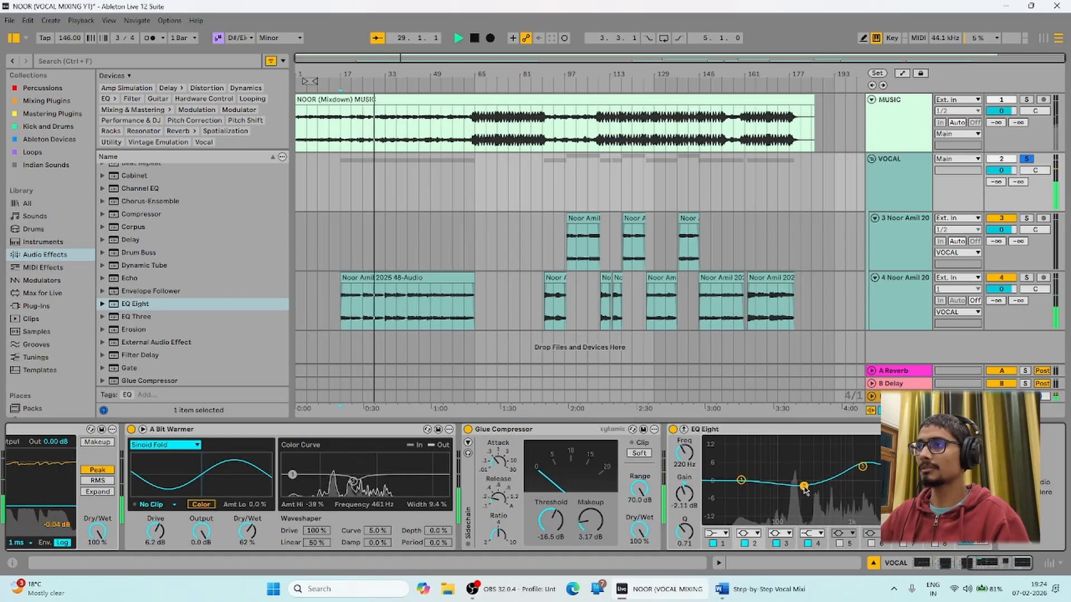
{"action": "left_click", "coordinate": [673, 430]}
{"action": "left_click", "coordinate": [673, 429]}
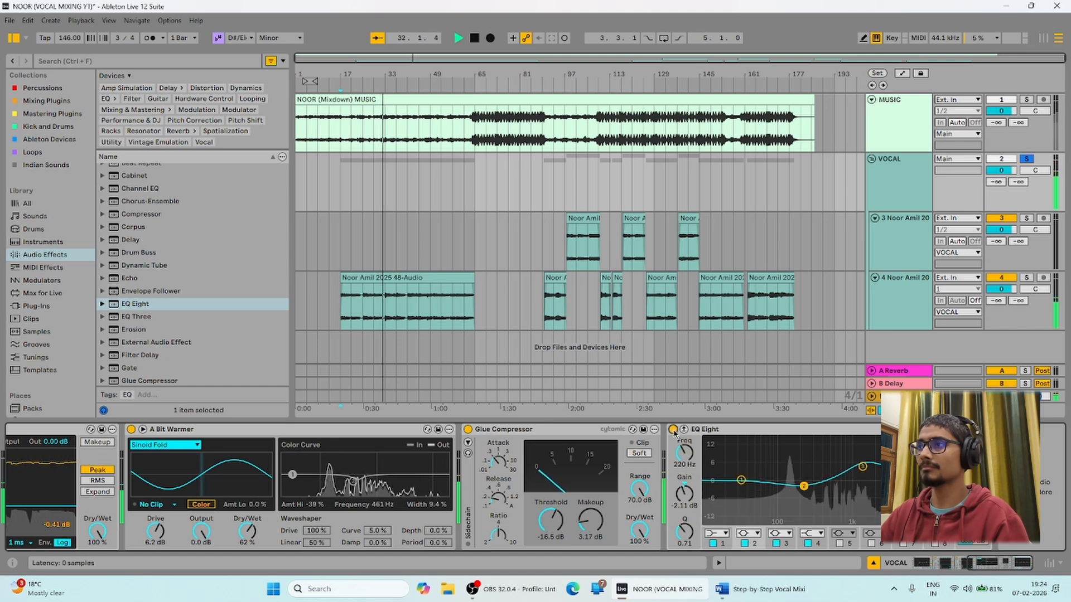
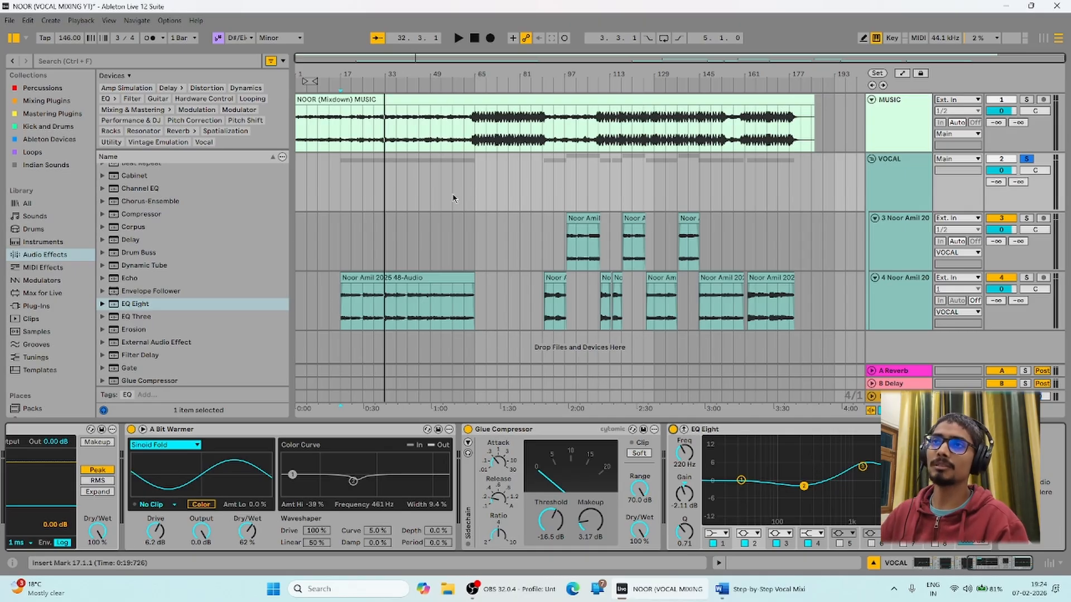
Audition the vocal from bar 17 and zoom in closely around 19.2.2 on track 4.
{"action": "left_click", "coordinate": [337, 247]}
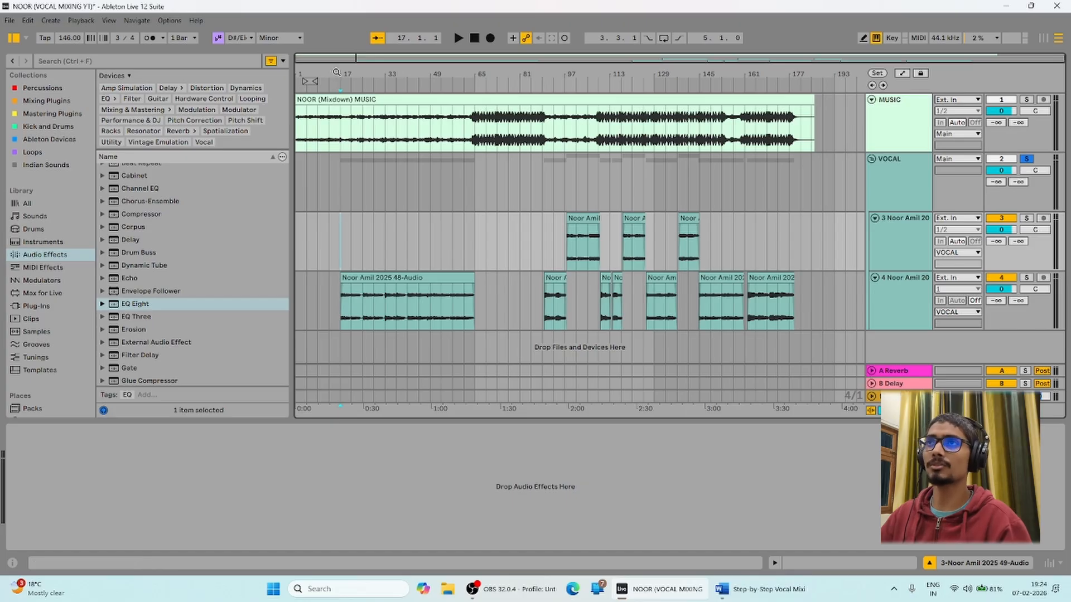
{"action": "left_click_drag", "start_coordinate": [338, 73], "coordinate": [296, 72]}
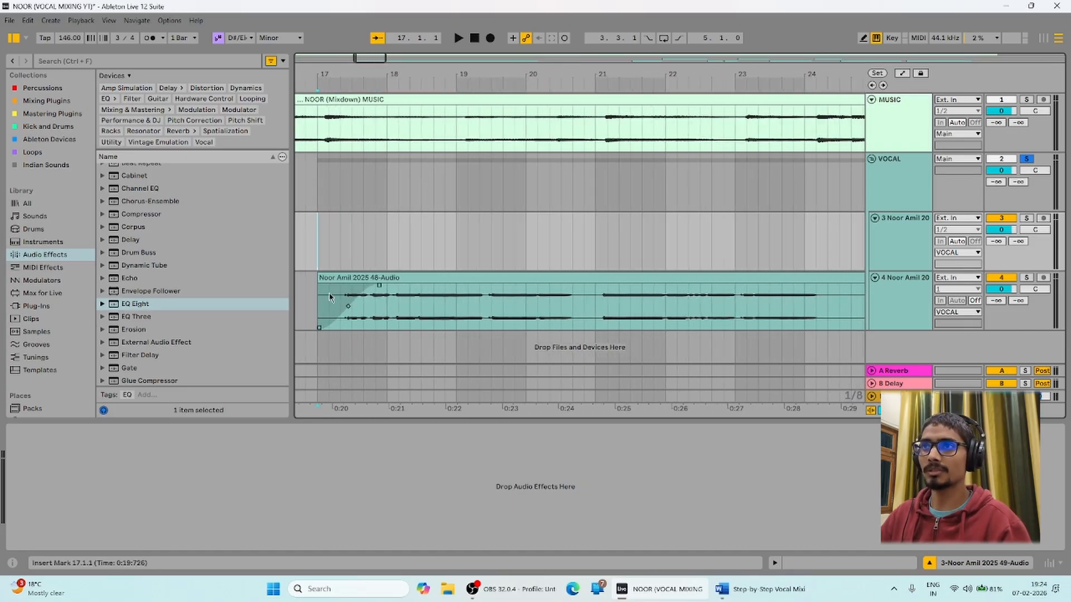
{"action": "key", "text": "space"}
{"action": "left_click", "coordinate": [377, 39]}
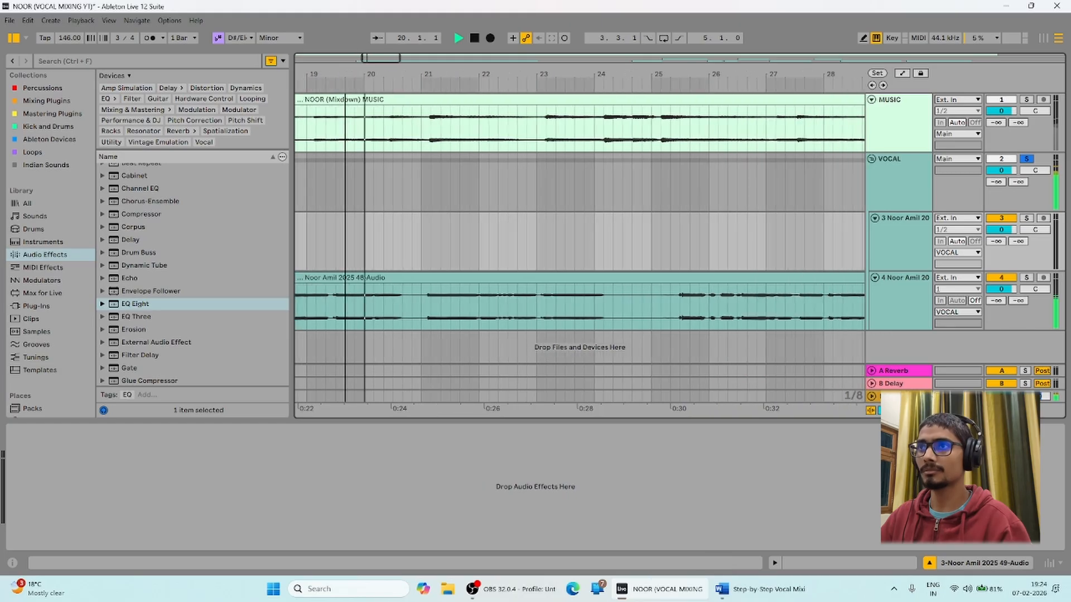
{"action": "key", "text": "space"}
{"action": "left_click_drag", "start_coordinate": [330, 78], "coordinate": [336, 84]}
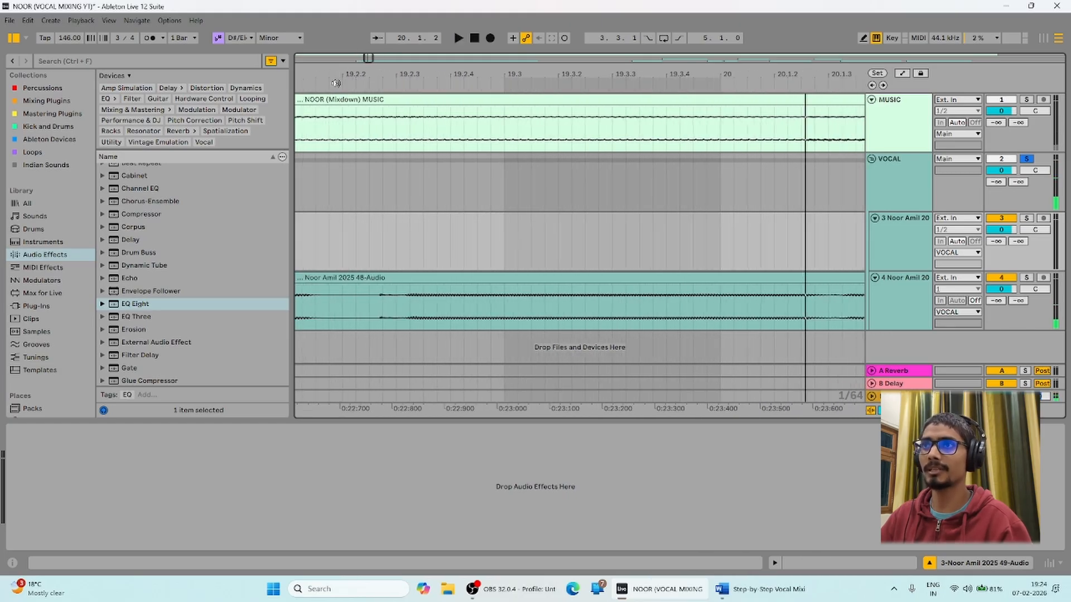
{"action": "left_click", "coordinate": [369, 299]}
{"action": "key", "text": "space"}
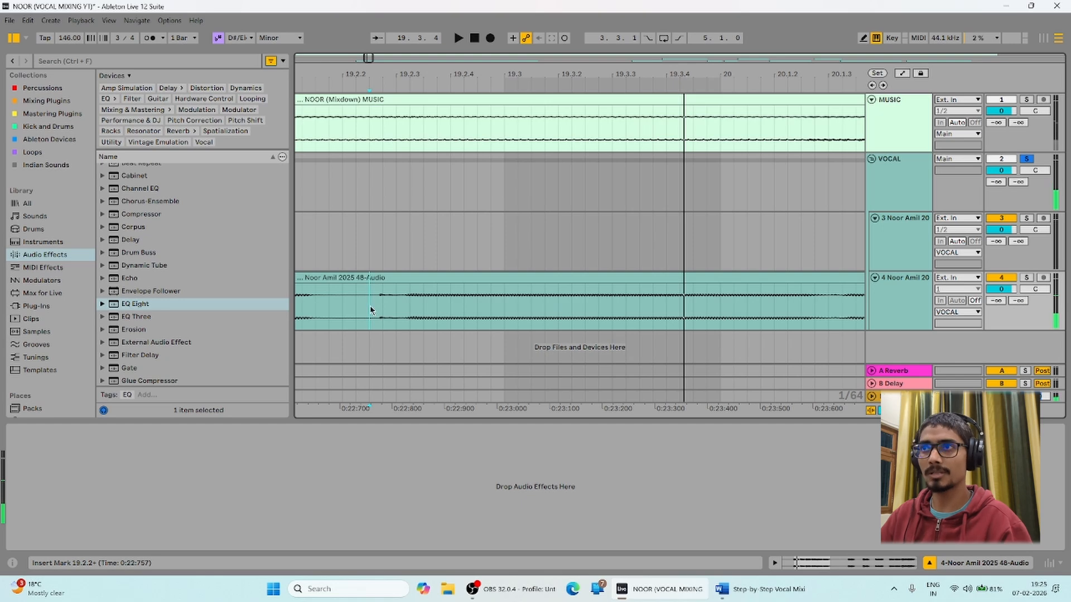
{"action": "left_click_drag", "start_coordinate": [392, 84], "coordinate": [427, 79]}
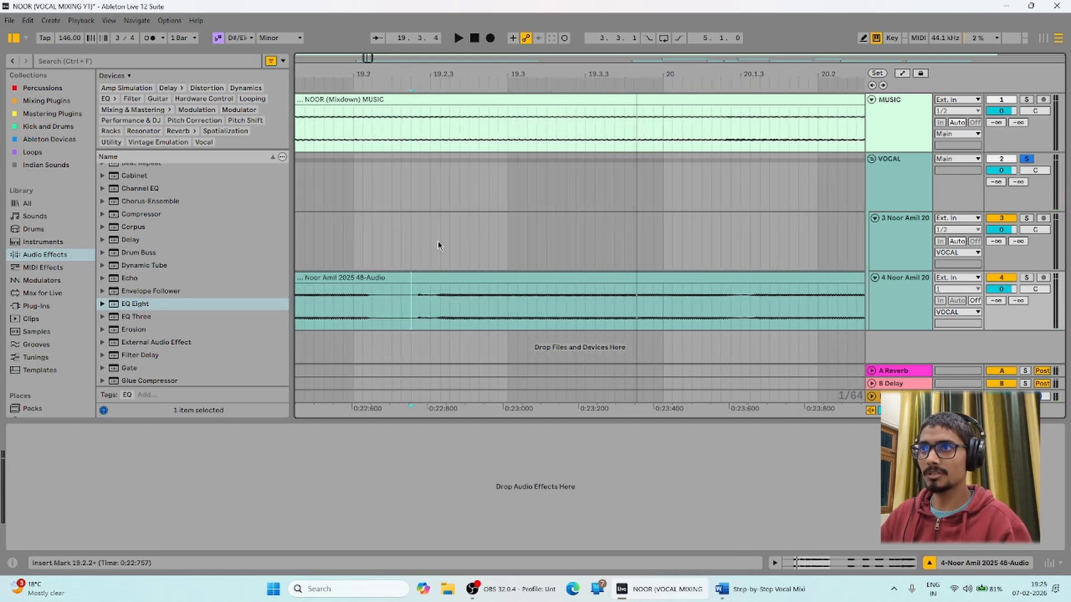
{"action": "key", "text": "plus"}
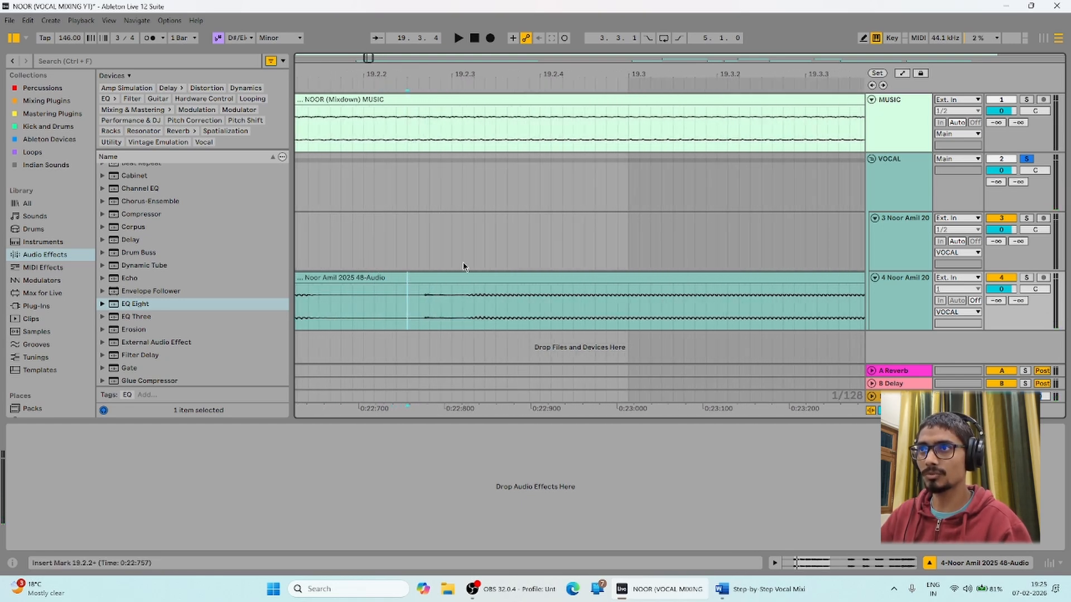
Select 19.2.2–19.2.3 in the track-4 vocal clip and split it with Ctrl+E.
{"action": "left_click_drag", "start_coordinate": [452, 308], "coordinate": [427, 308]}
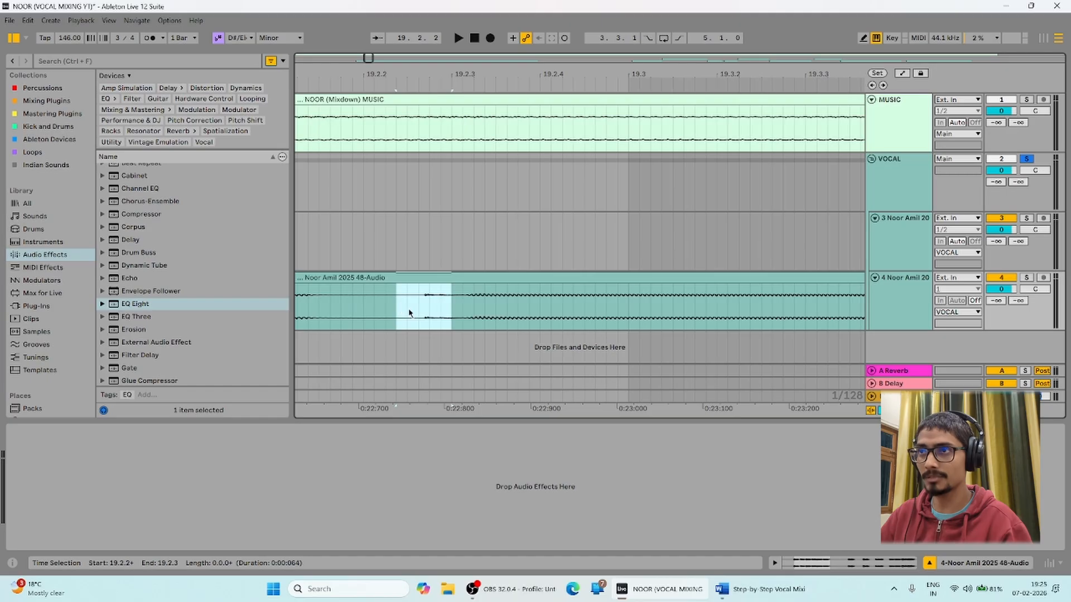
{"action": "left_click", "coordinate": [409, 313]}
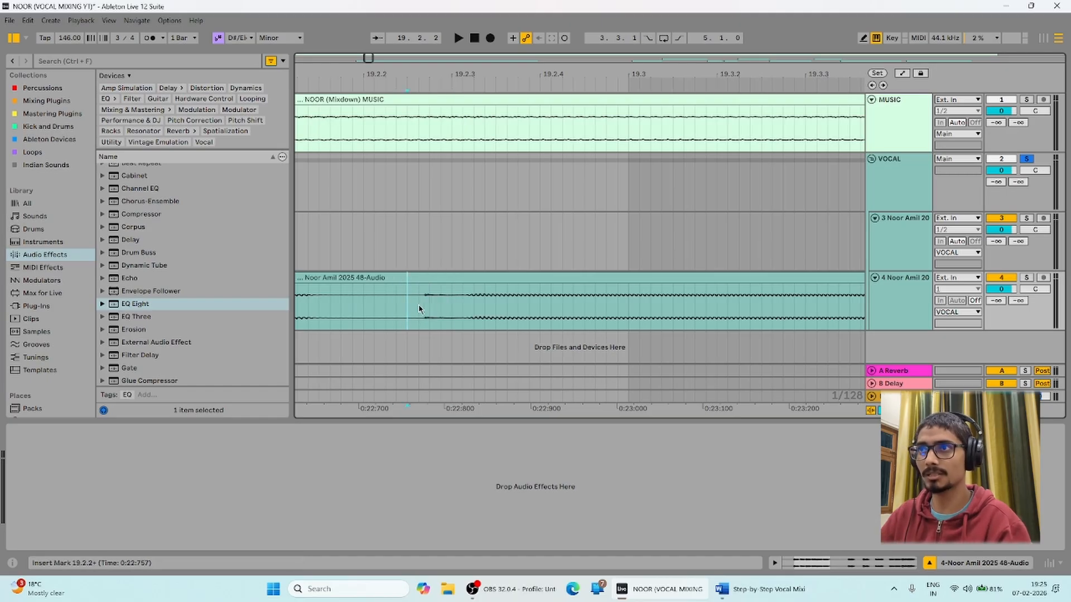
{"action": "left_click_drag", "start_coordinate": [410, 304], "coordinate": [477, 304]}
{"action": "left_click", "coordinate": [407, 314]}
{"action": "left_click", "coordinate": [408, 306]}
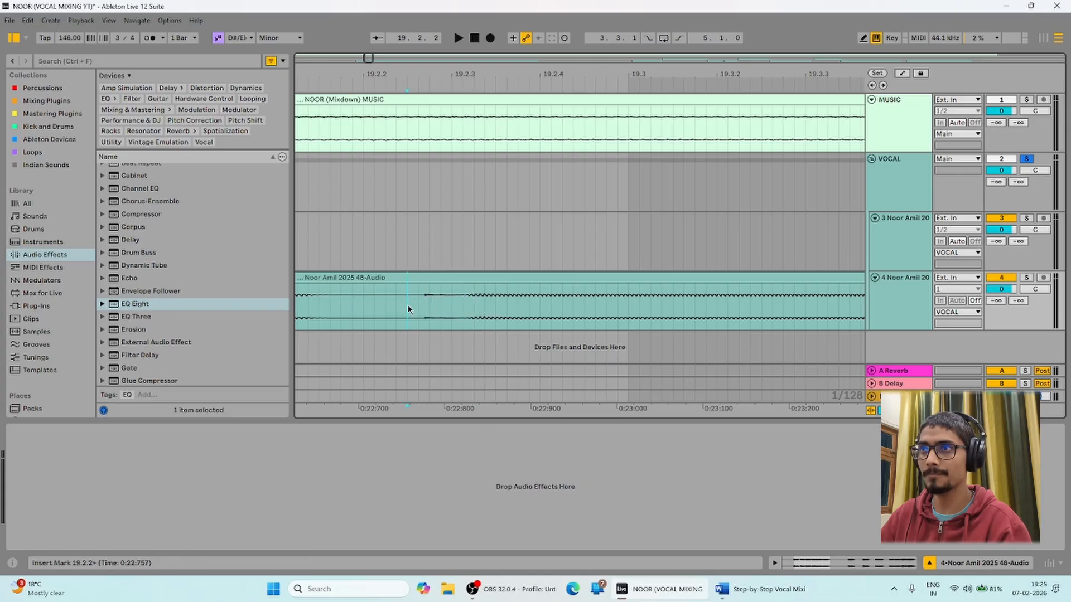
{"action": "left_click_drag", "start_coordinate": [409, 305], "coordinate": [463, 306]}
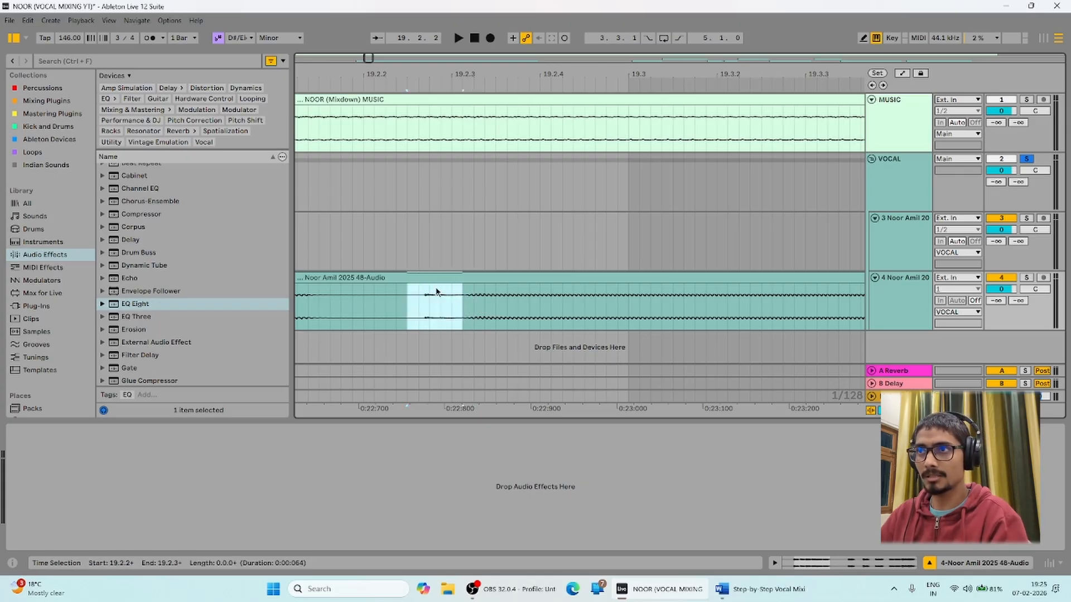
{"action": "key", "text": "ctrl+e"}
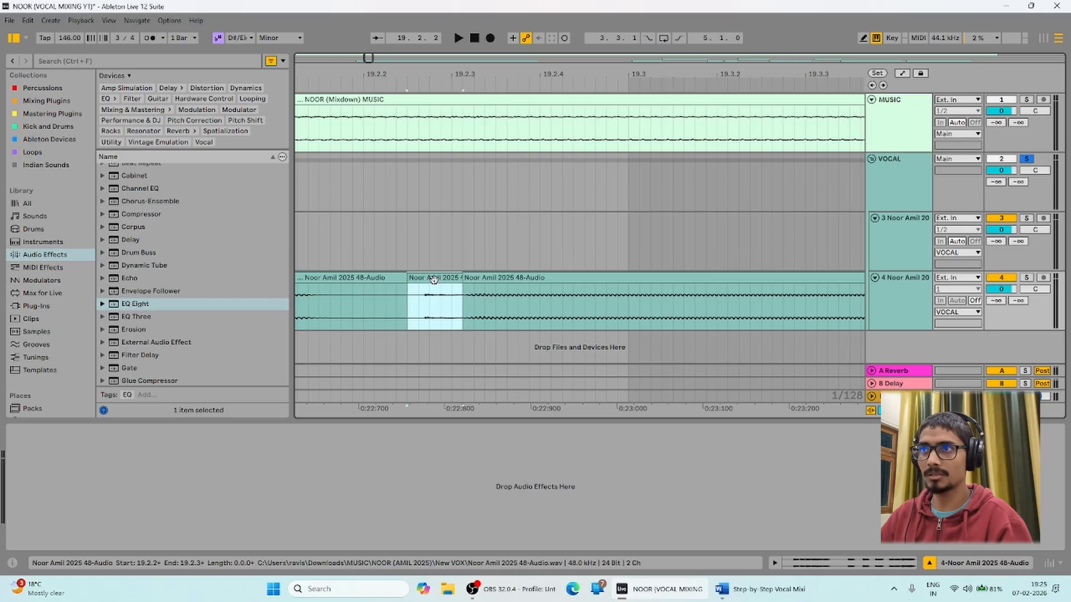
Add a short fade-in and fade-out to the isolated 19.2.2 slice and audition it.
{"action": "double_click", "coordinate": [433, 279]}
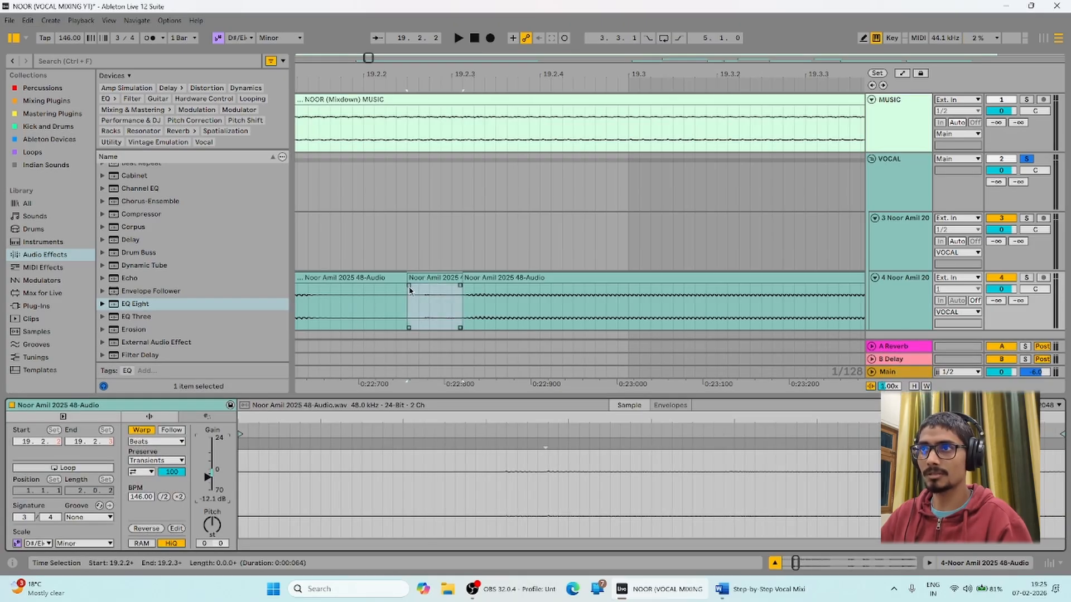
{"action": "left_click_drag", "start_coordinate": [409, 286], "coordinate": [381, 288]}
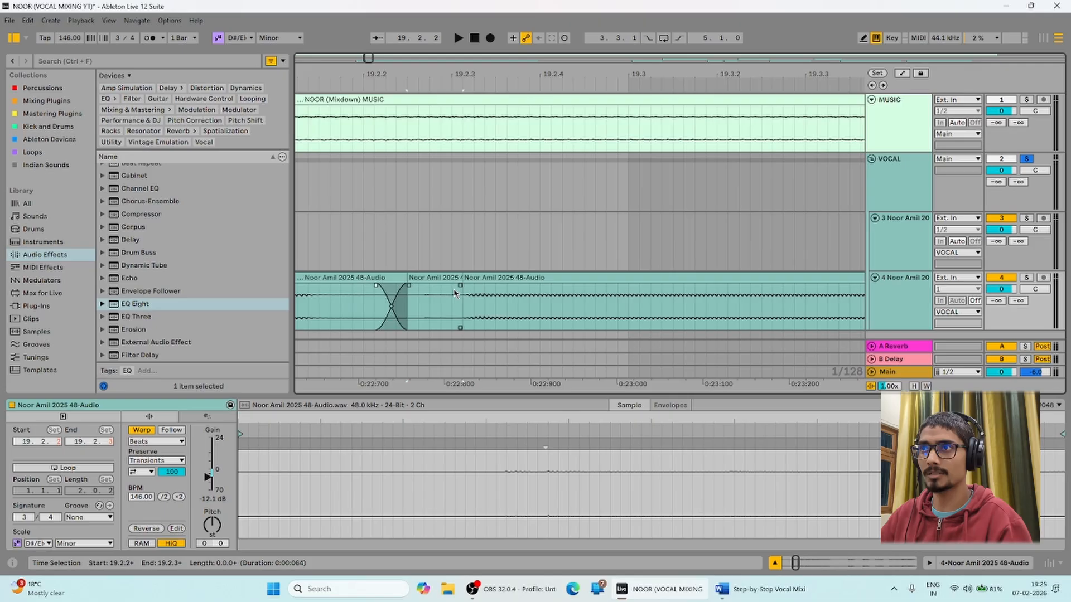
{"action": "mouse_move", "coordinate": [460, 286]}
{"action": "left_mouse_down"}
{"action": "mouse_move", "coordinate": [447, 288]}
{"action": "mouse_move", "coordinate": [464, 285]}
{"action": "left_mouse_up"}
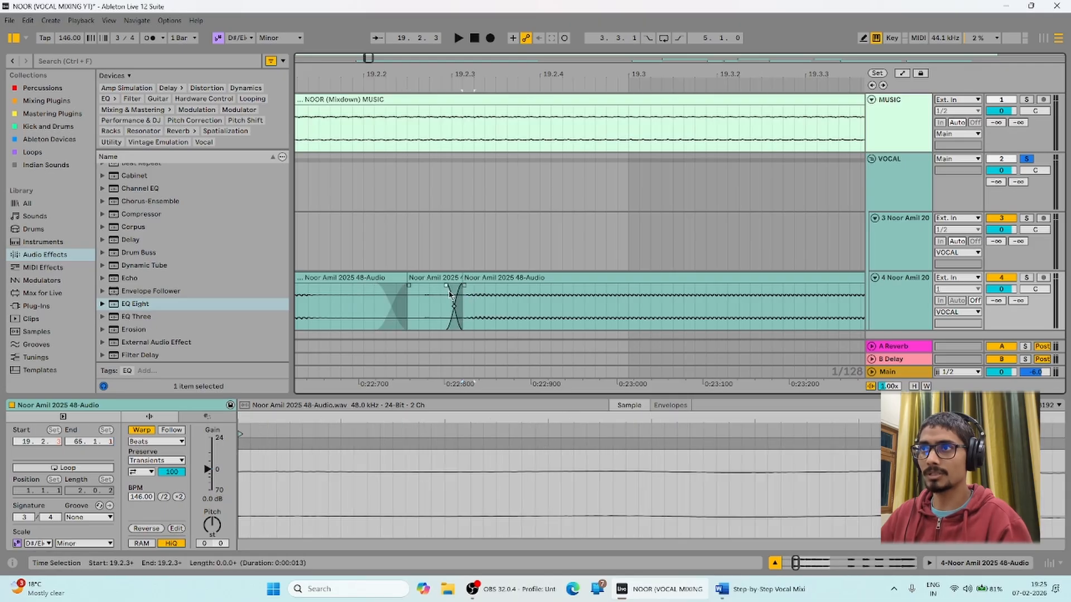
{"action": "left_click", "coordinate": [465, 289]}
{"action": "left_click_drag", "start_coordinate": [503, 77], "coordinate": [502, 51]}
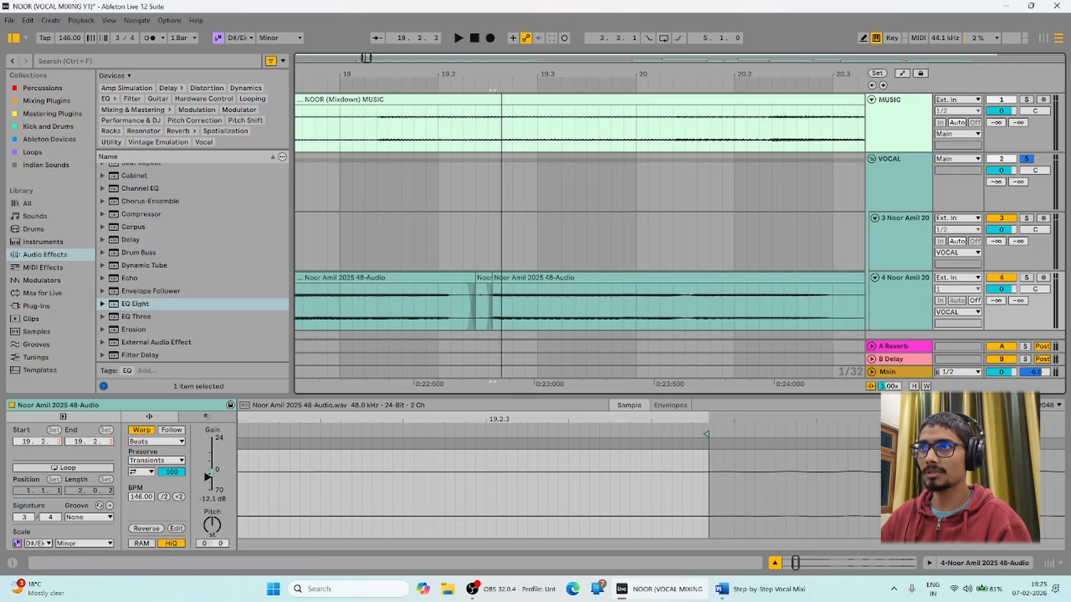
{"action": "left_click", "coordinate": [353, 311]}
{"action": "key", "text": "space"}
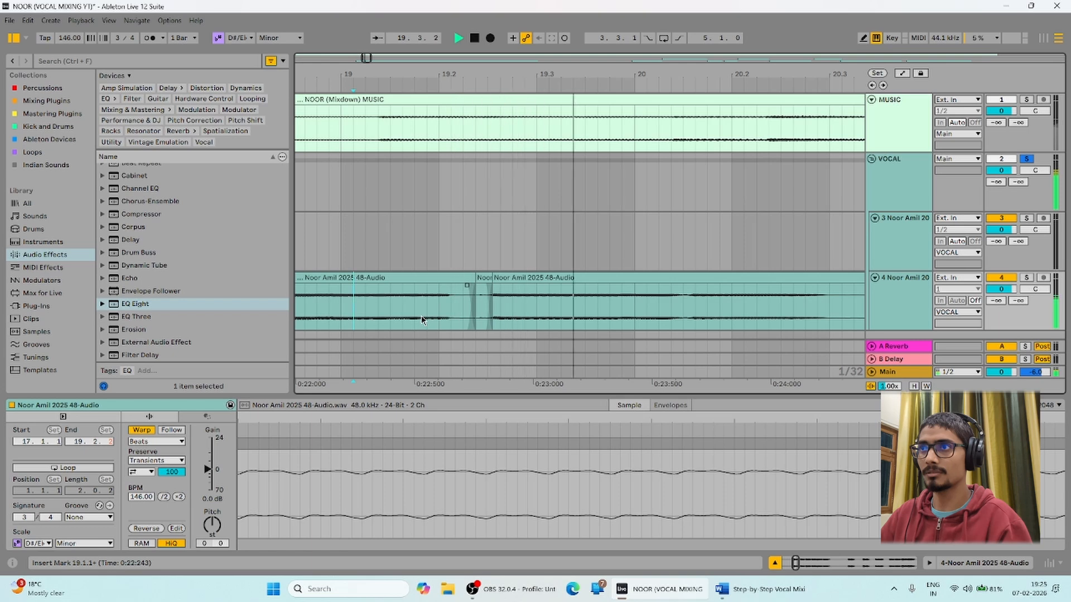
Lower the slice's clip gain to -12.1 dB and check it from 19.1.3.
{"action": "left_click", "coordinate": [484, 301]}
{"action": "left_click_drag", "start_coordinate": [208, 469], "coordinate": [209, 491]}
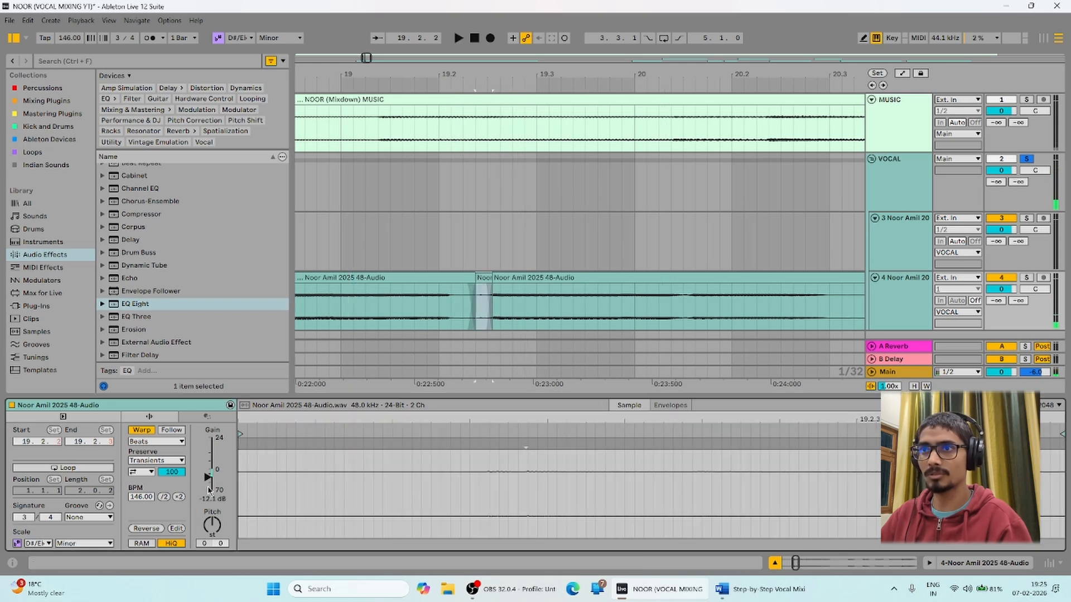
{"action": "left_click", "coordinate": [403, 304]}
{"action": "key", "text": "space"}
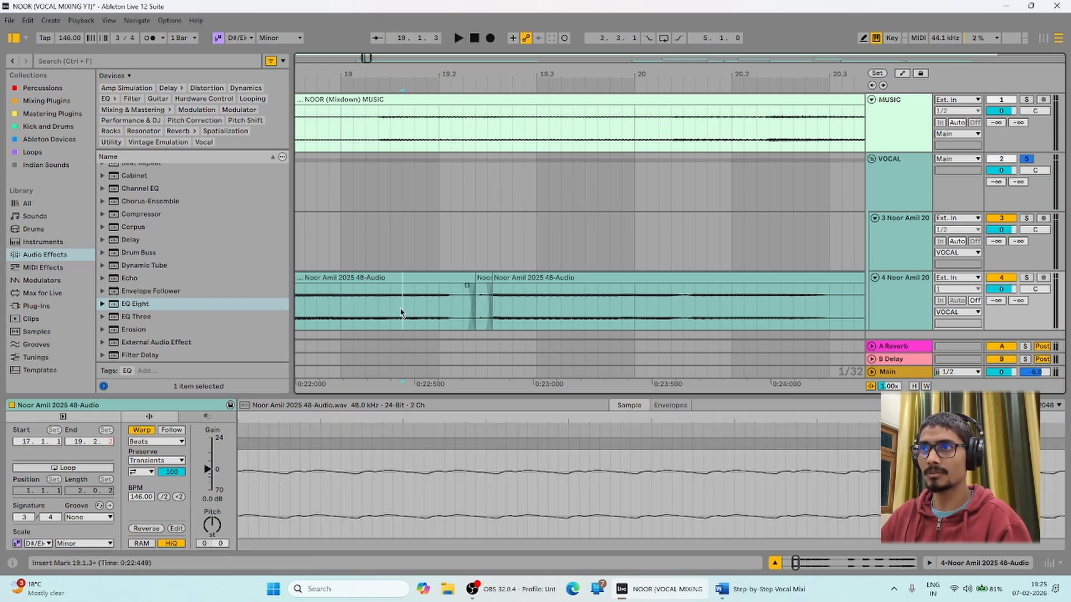
{"action": "key", "text": "space"}
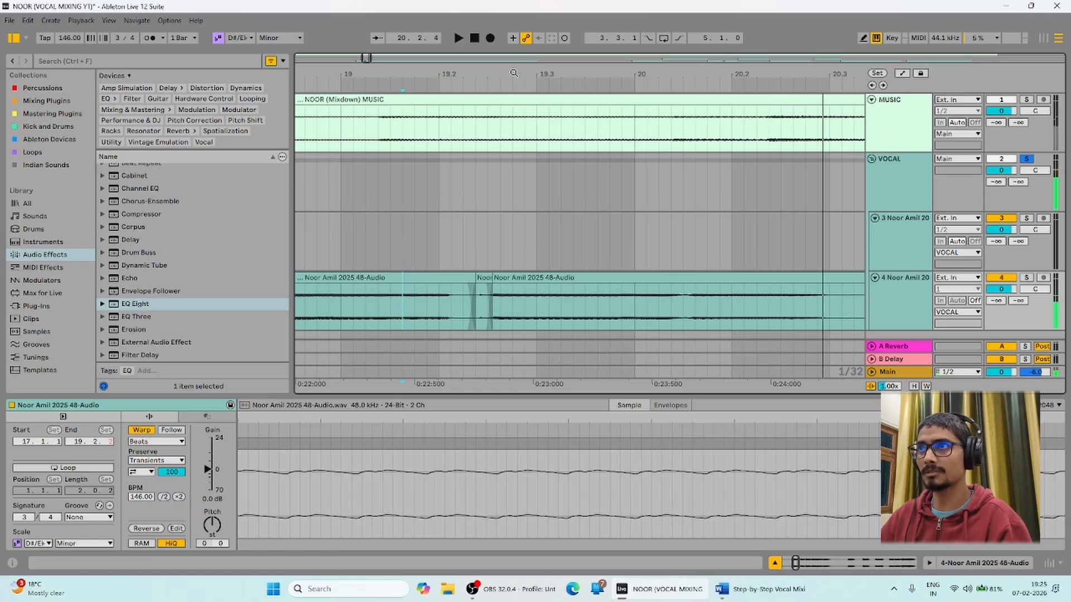
Play the vocal from bar 21, then zoom in on it around bar 22.2.
{"action": "left_click_drag", "start_coordinate": [515, 75], "coordinate": [483, 21]}
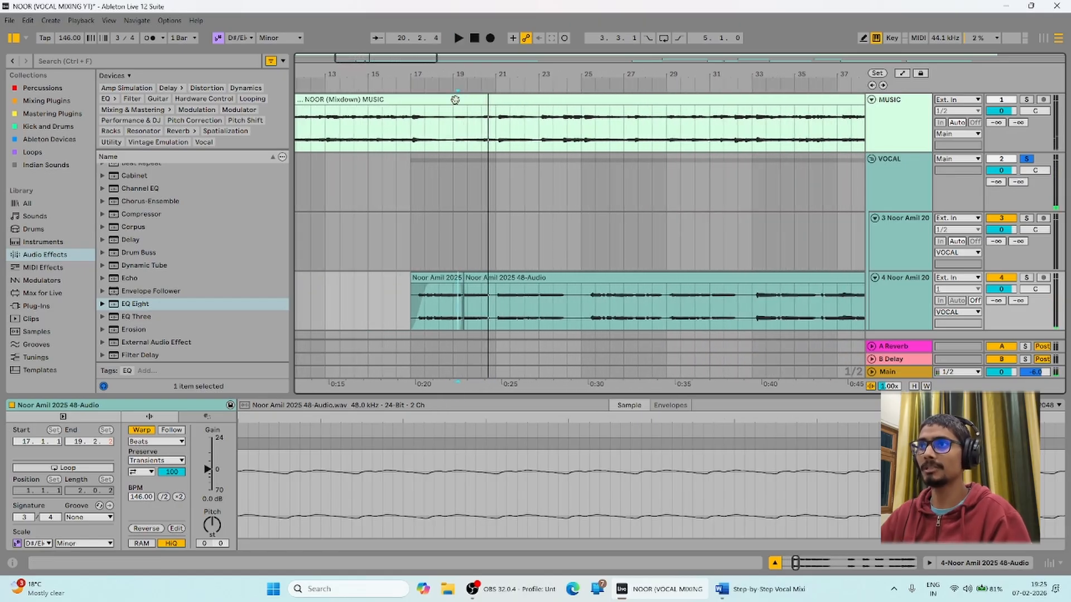
{"action": "left_click", "coordinate": [494, 303]}
{"action": "key", "text": "space"}
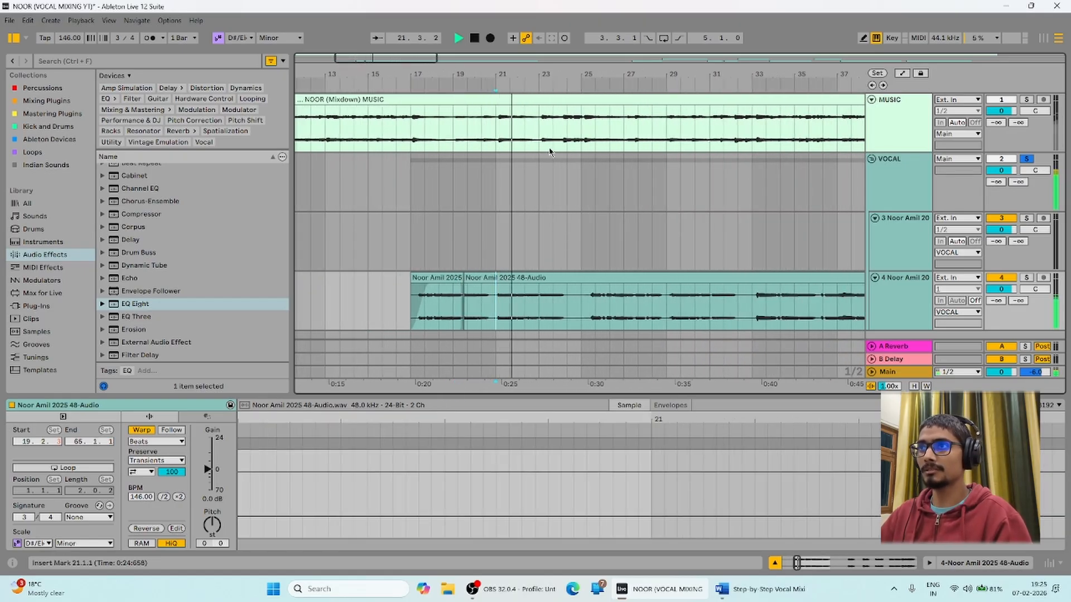
{"action": "key", "text": "space"}
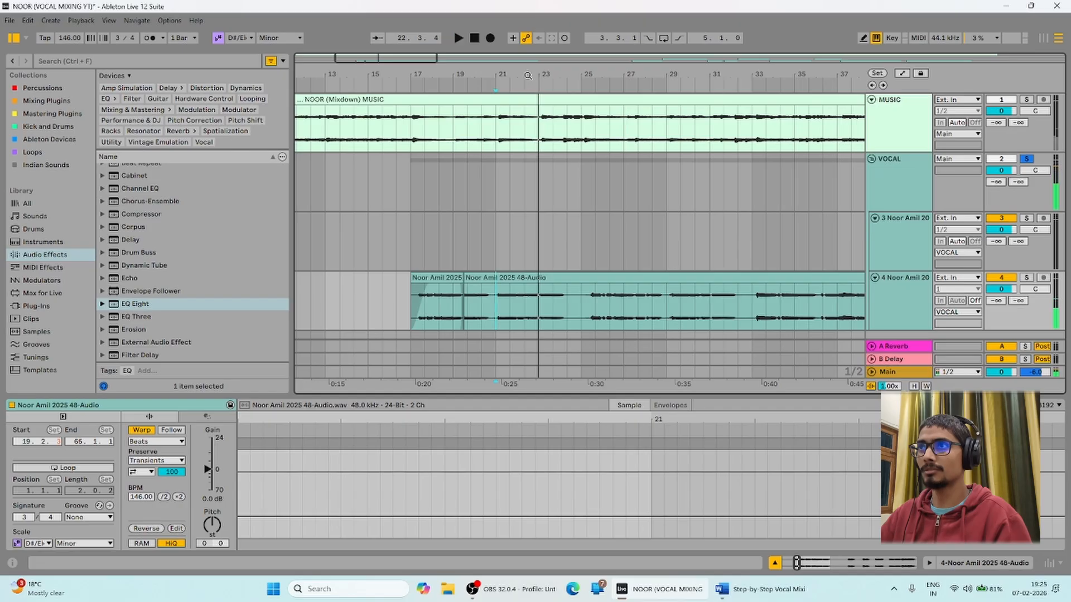
{"action": "left_click_drag", "start_coordinate": [527, 91], "coordinate": [527, 150]}
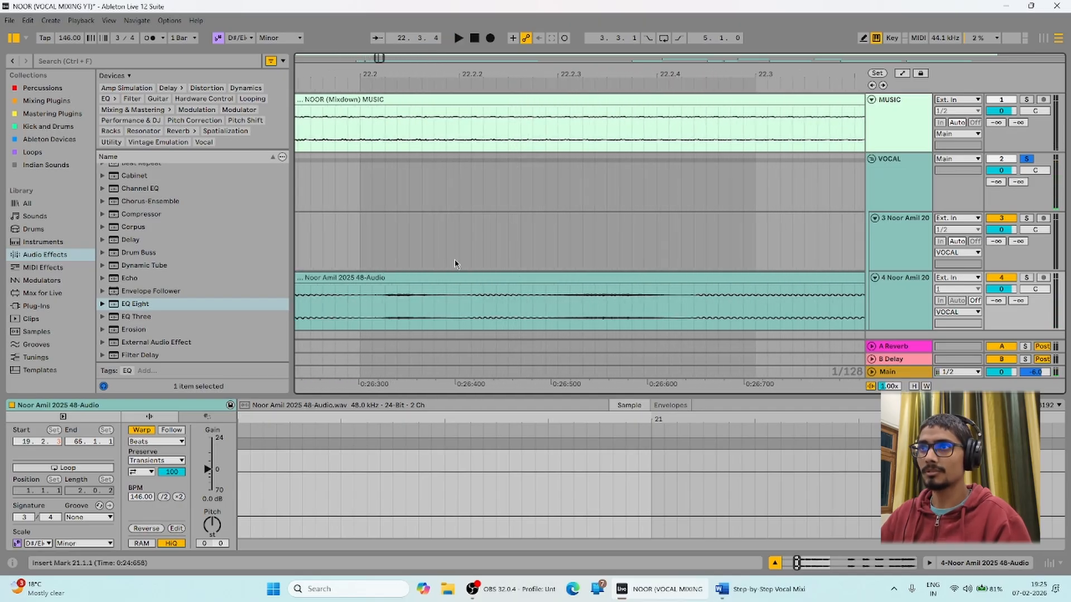
Select a short vocal range starting at 22.2.1 and split it into its own clip.
{"action": "left_click", "coordinate": [376, 310]}
{"action": "left_click_drag", "start_coordinate": [569, 306], "coordinate": [646, 307]}
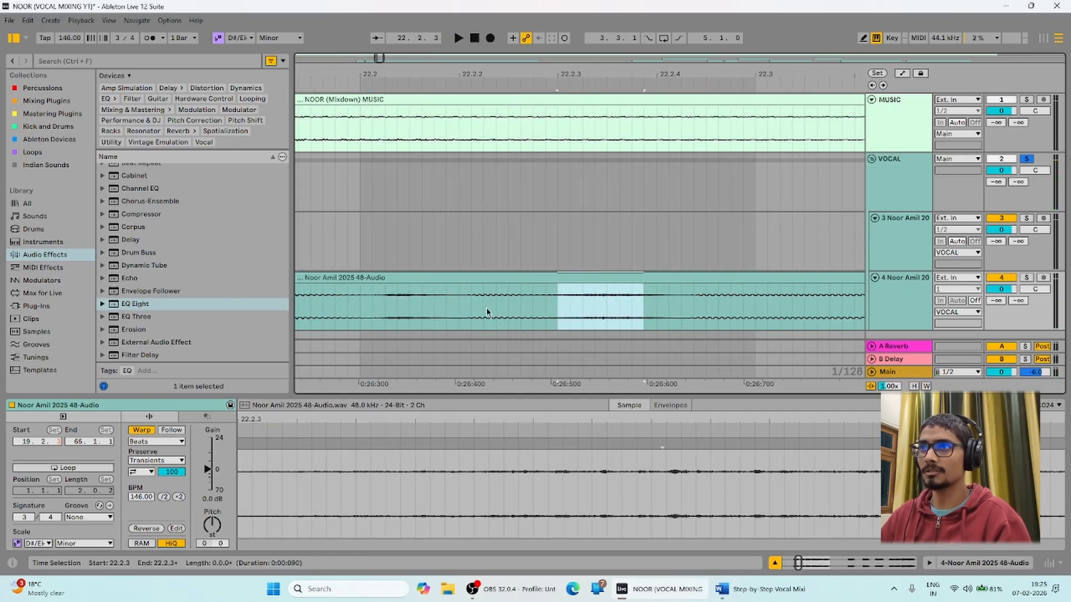
{"action": "left_click", "coordinate": [422, 312]}
{"action": "left_click_drag", "start_coordinate": [371, 303], "coordinate": [458, 305]}
{"action": "left_click", "coordinate": [393, 314]}
{"action": "left_click_drag", "start_coordinate": [372, 311], "coordinate": [434, 306]}
{"action": "left_click_drag", "start_coordinate": [545, 313], "coordinate": [687, 314]}
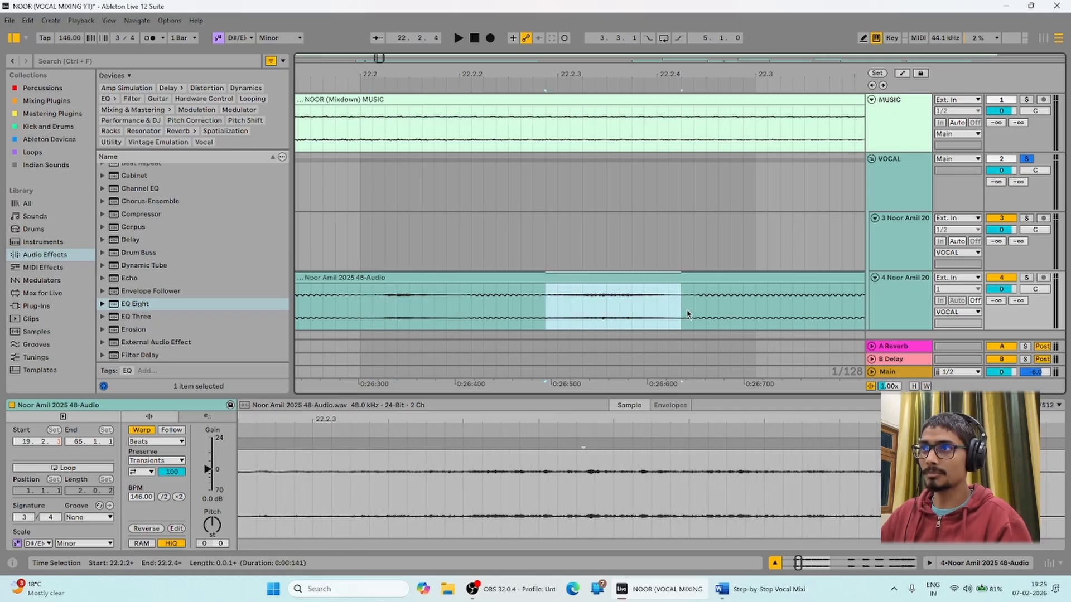
{"action": "left_click_drag", "start_coordinate": [375, 306], "coordinate": [451, 307]}
{"action": "key", "text": "ctrl+e"}
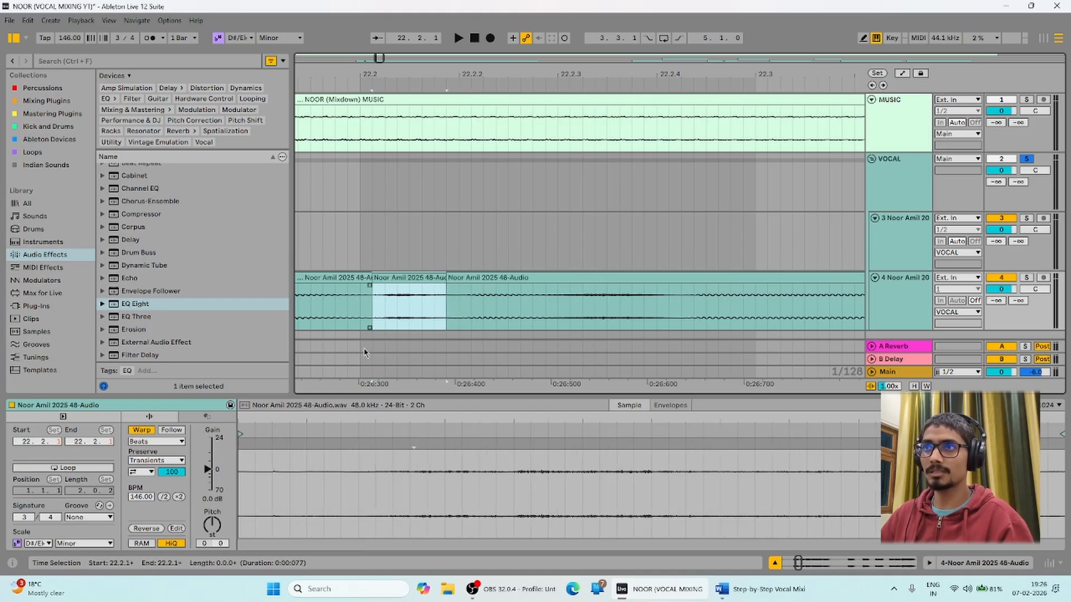
Turn the new slice down to -15.6 dB with a crossfade in and a fade-out.
{"action": "left_click_drag", "start_coordinate": [207, 470], "coordinate": [208, 476]}
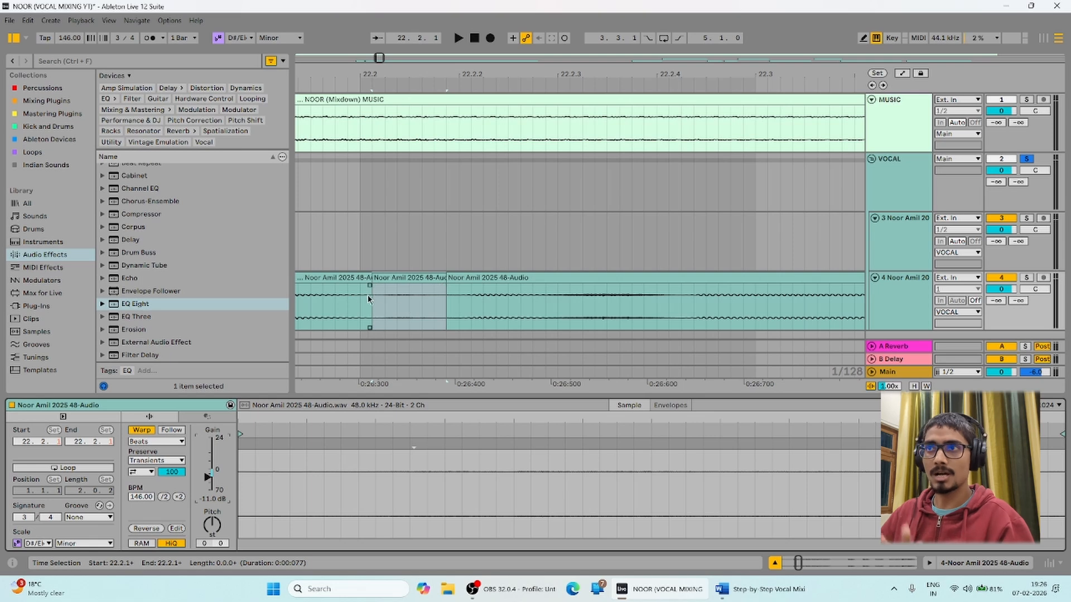
{"action": "left_click_drag", "start_coordinate": [374, 287], "coordinate": [347, 286]}
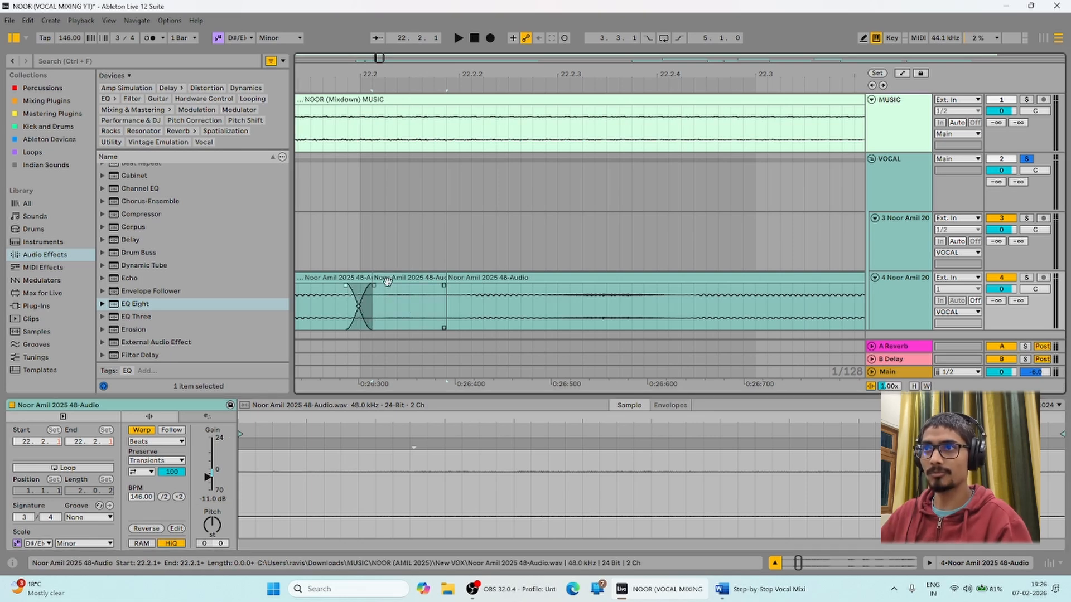
{"action": "mouse_move", "coordinate": [445, 285]}
{"action": "left_mouse_down"}
{"action": "mouse_move", "coordinate": [430, 288]}
{"action": "mouse_move", "coordinate": [463, 288]}
{"action": "left_mouse_up"}
{"action": "left_click", "coordinate": [445, 285]}
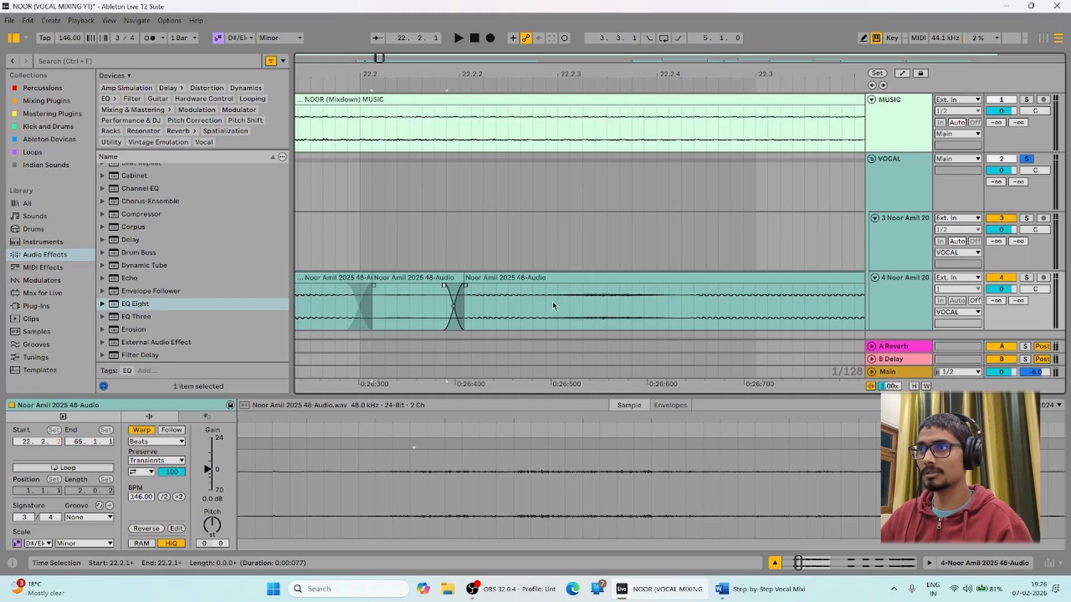
Turn down the following vocal piece, crossfade it into the next clip, and play back the edit.
{"action": "left_click_drag", "start_coordinate": [546, 304], "coordinate": [694, 309]}
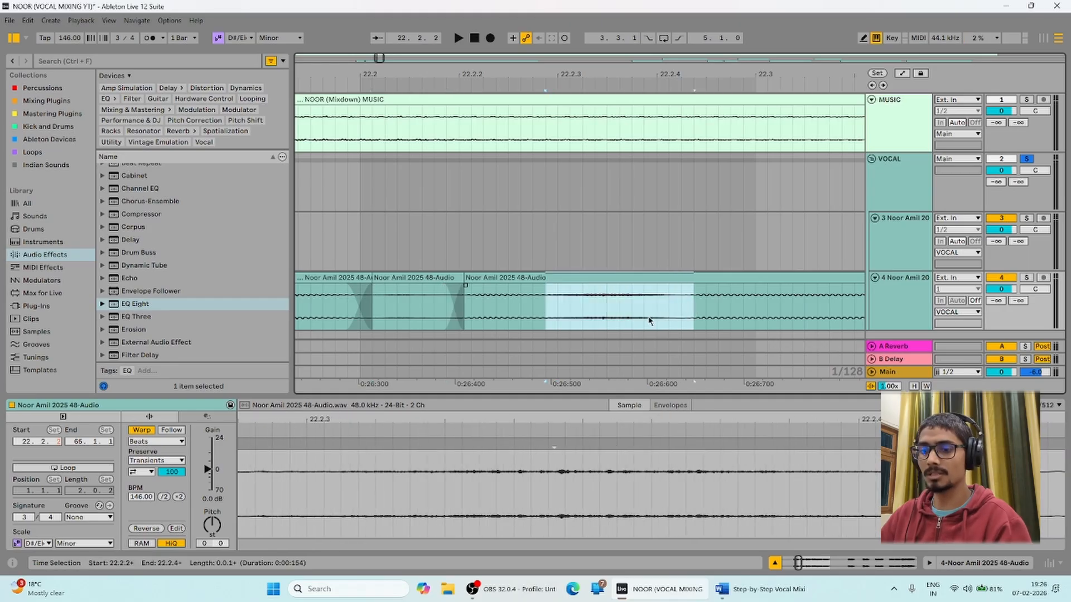
{"action": "left_click_drag", "start_coordinate": [208, 469], "coordinate": [207, 475]}
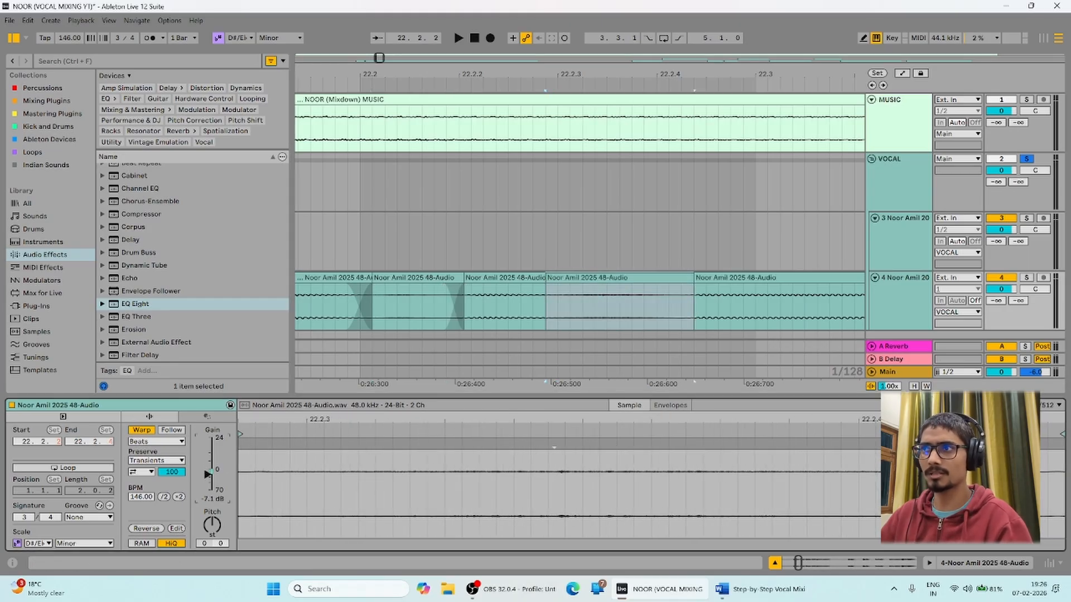
{"action": "left_click", "coordinate": [547, 289]}
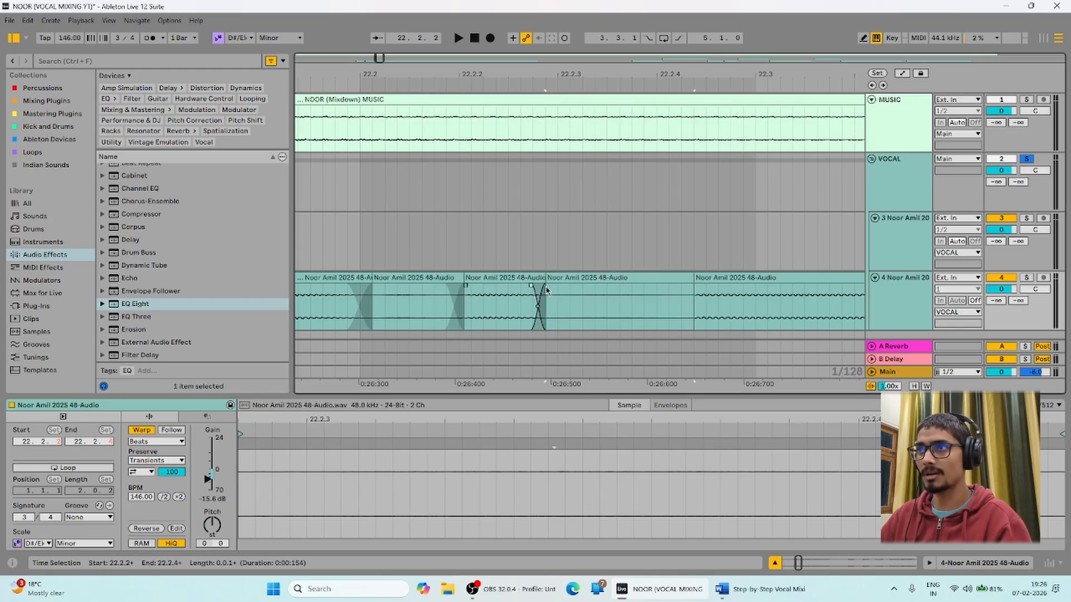
{"action": "left_click_drag", "start_coordinate": [547, 289], "coordinate": [549, 289]}
{"action": "left_click_drag", "start_coordinate": [692, 289], "coordinate": [669, 286]}
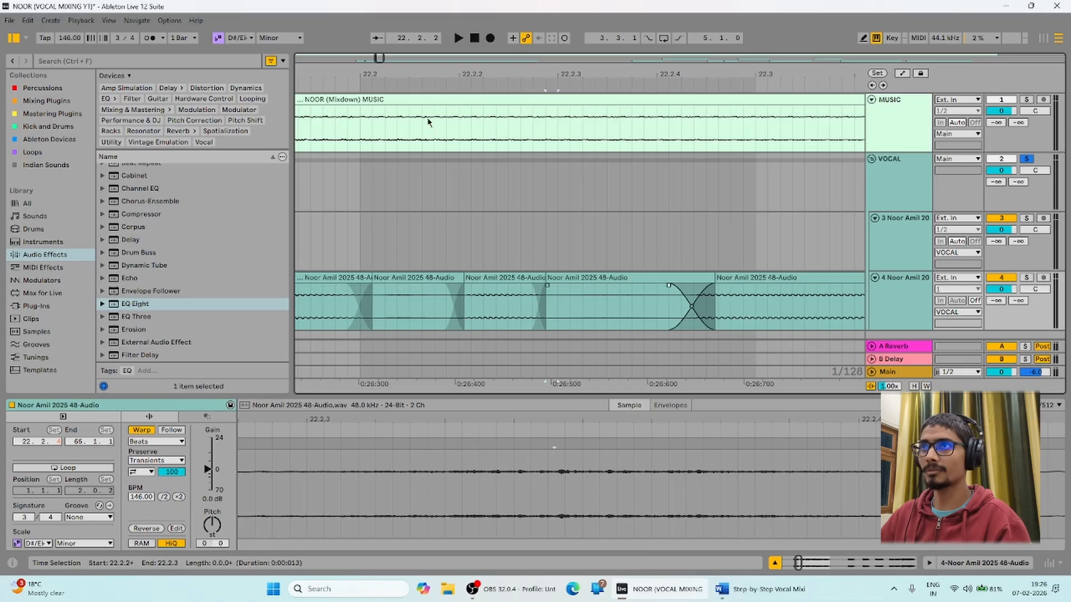
{"action": "left_click_drag", "start_coordinate": [457, 63], "coordinate": [456, 28]}
{"action": "left_click", "coordinate": [357, 308]}
{"action": "key", "text": "space"}
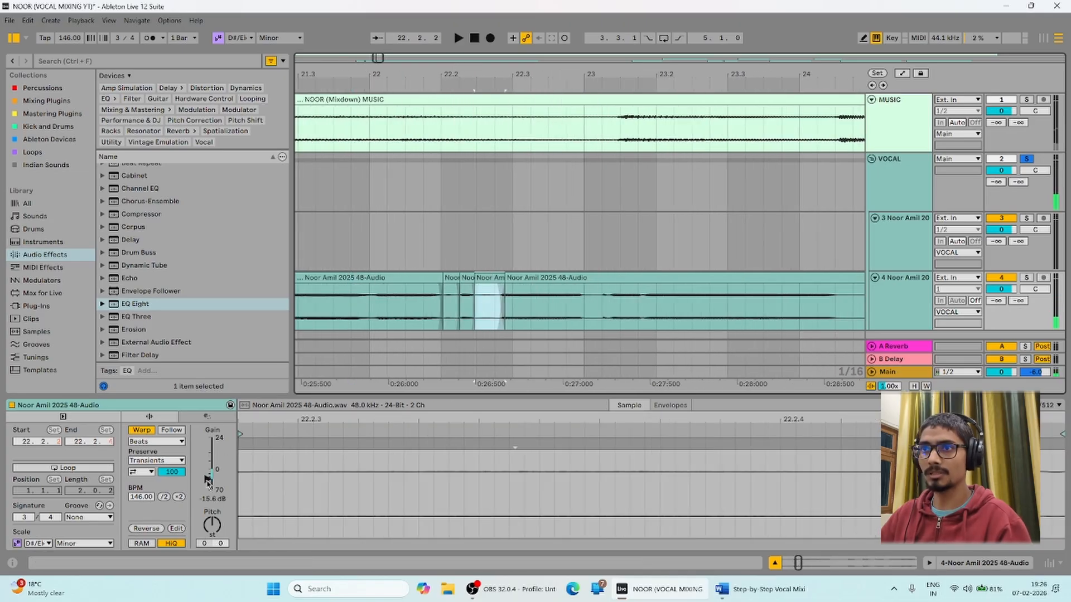
Raise the earlier vocal slice's gain to about -9.4 dB and audition it.
{"action": "left_click_drag", "start_coordinate": [208, 478], "coordinate": [208, 475]}
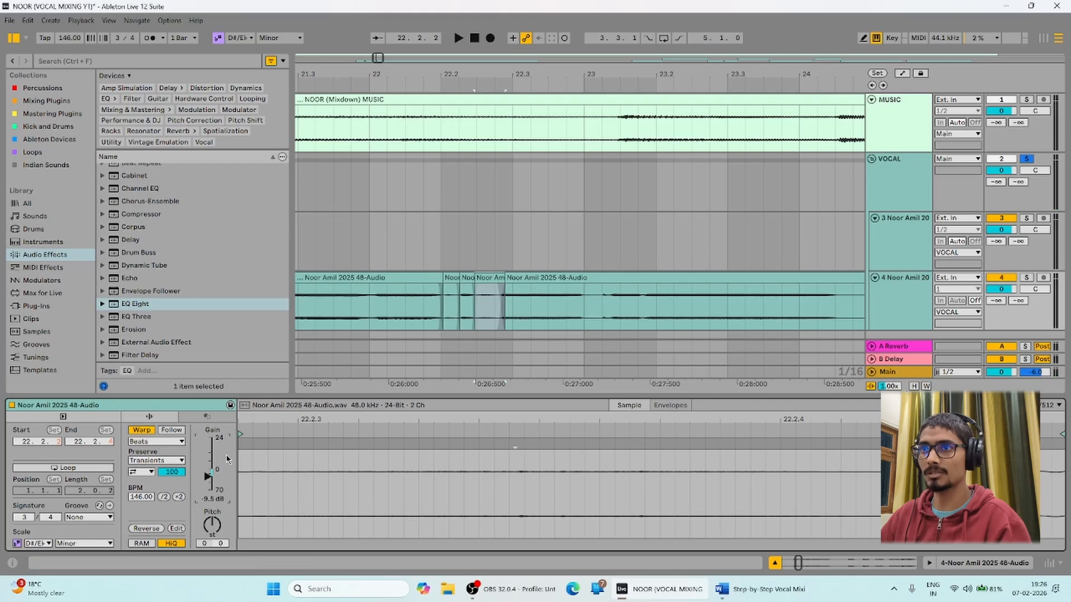
{"action": "left_click", "coordinate": [351, 311]}
{"action": "key", "text": "space"}
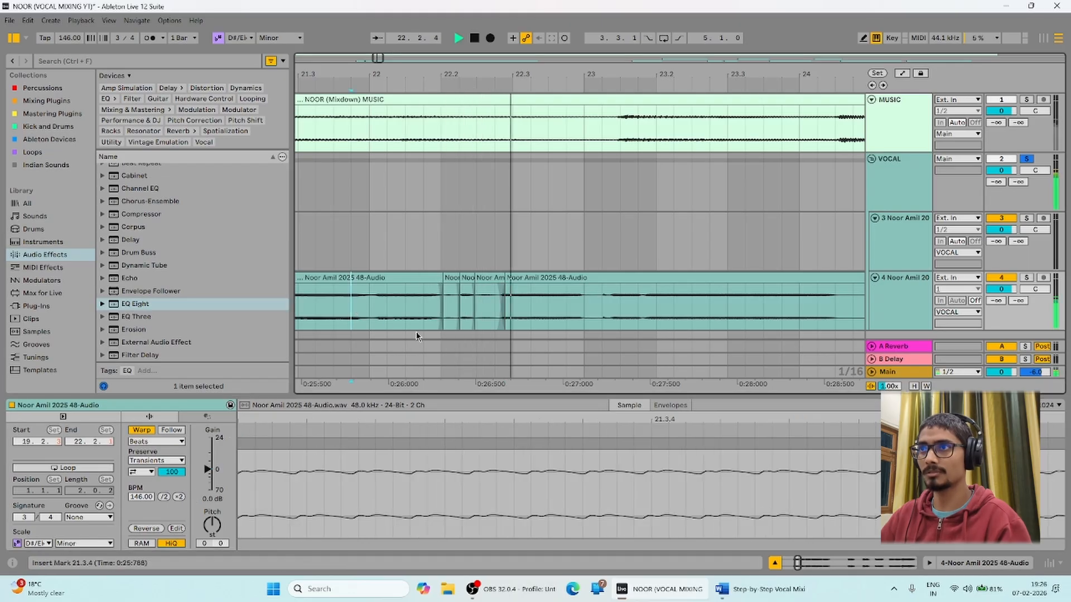
{"action": "left_click", "coordinate": [475, 295]}
{"action": "key", "text": "space"}
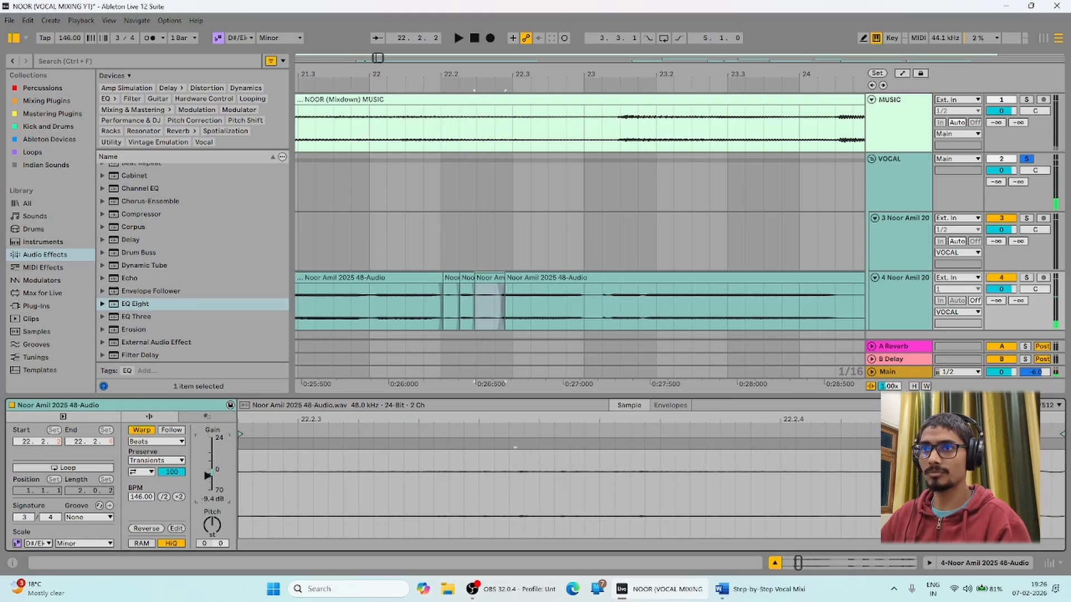
{"action": "left_click", "coordinate": [351, 308]}
{"action": "key", "text": "space"}
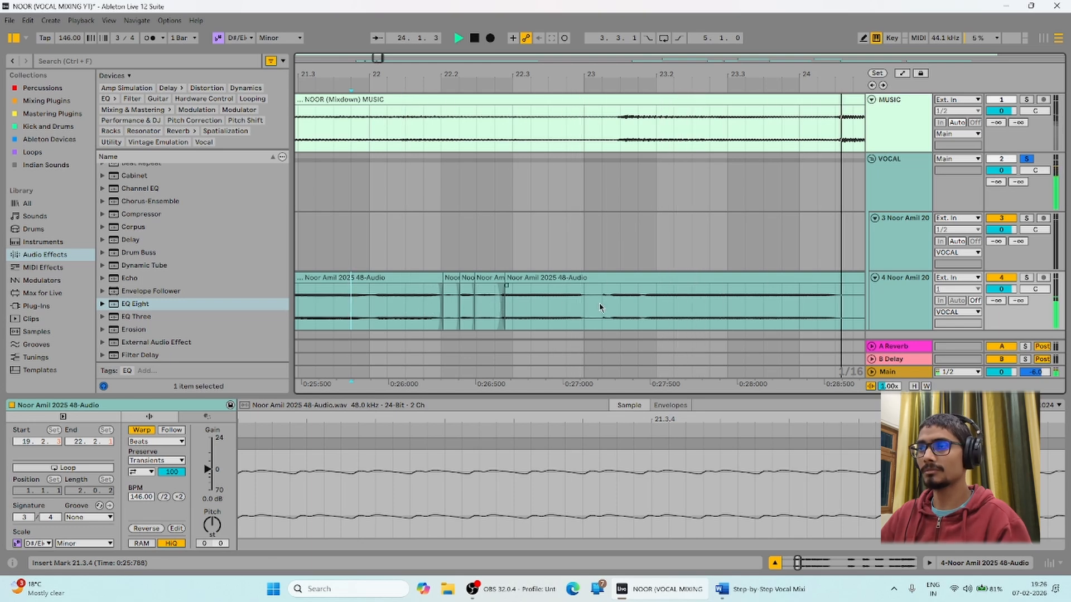
{"action": "key", "text": "space"}
Split a short range at 23.1.2 into its own clip and lower it to -6.6 dB.
{"action": "left_click_drag", "start_coordinate": [624, 74], "coordinate": [623, 106]}
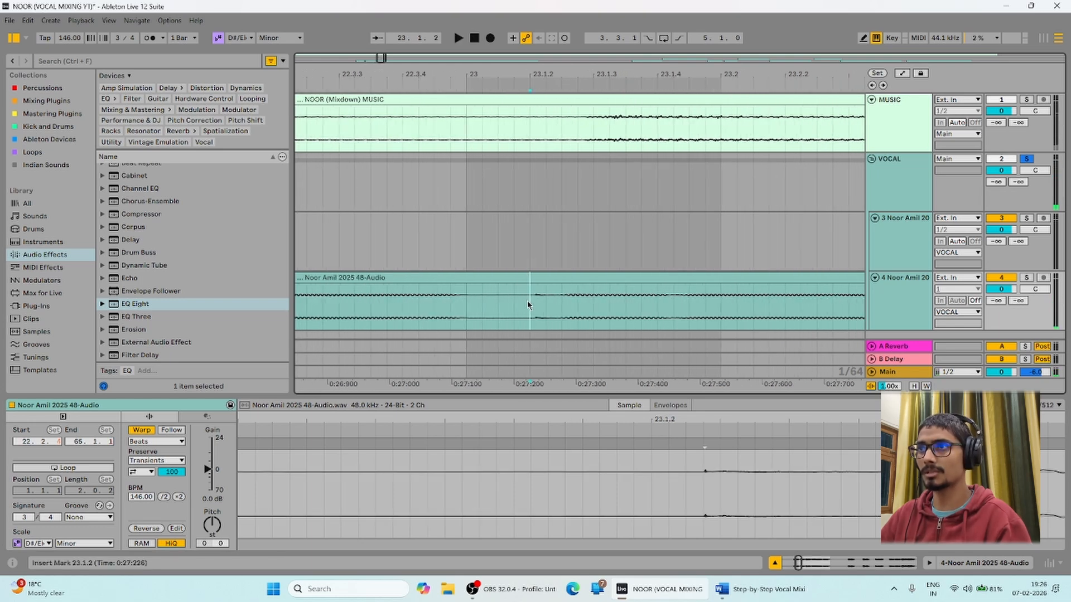
{"action": "left_click_drag", "start_coordinate": [530, 301], "coordinate": [554, 302]}
{"action": "key", "text": "ctrl+e"}
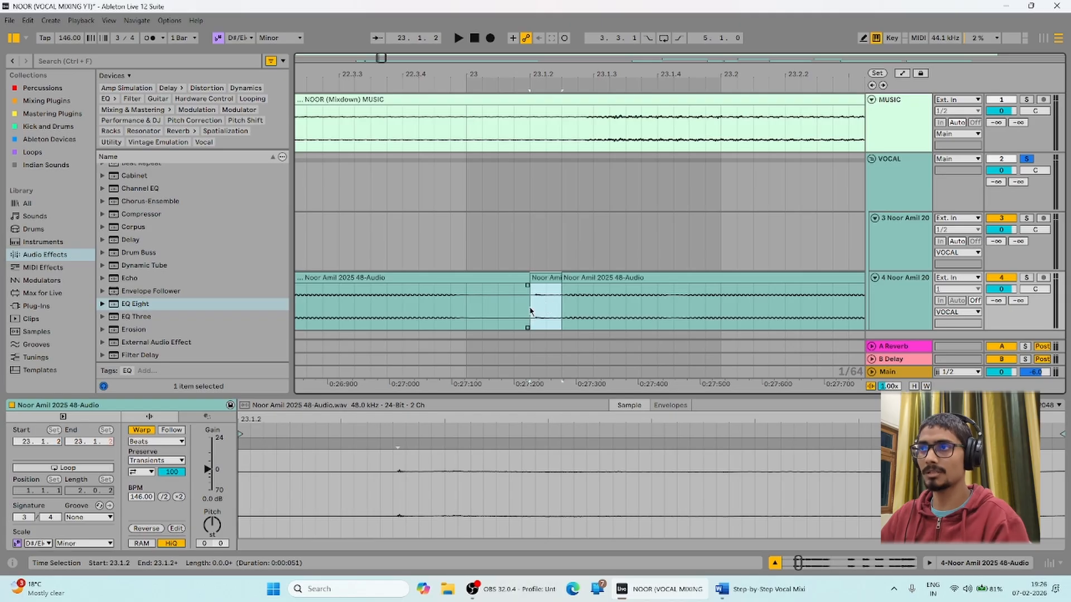
{"action": "left_click_drag", "start_coordinate": [207, 470], "coordinate": [208, 474]}
{"action": "key", "text": "space"}
{"action": "key", "text": "minus"}
{"action": "key", "text": "minus"}
{"action": "key", "text": "minus"}
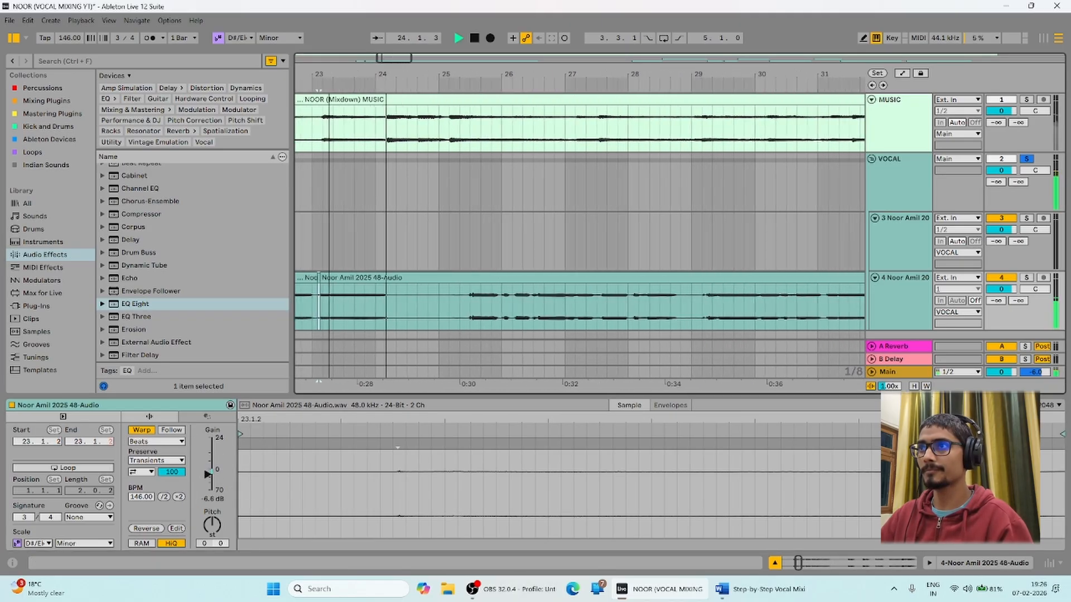
{"action": "key", "text": "minus"}
{"action": "key", "text": "minus"}
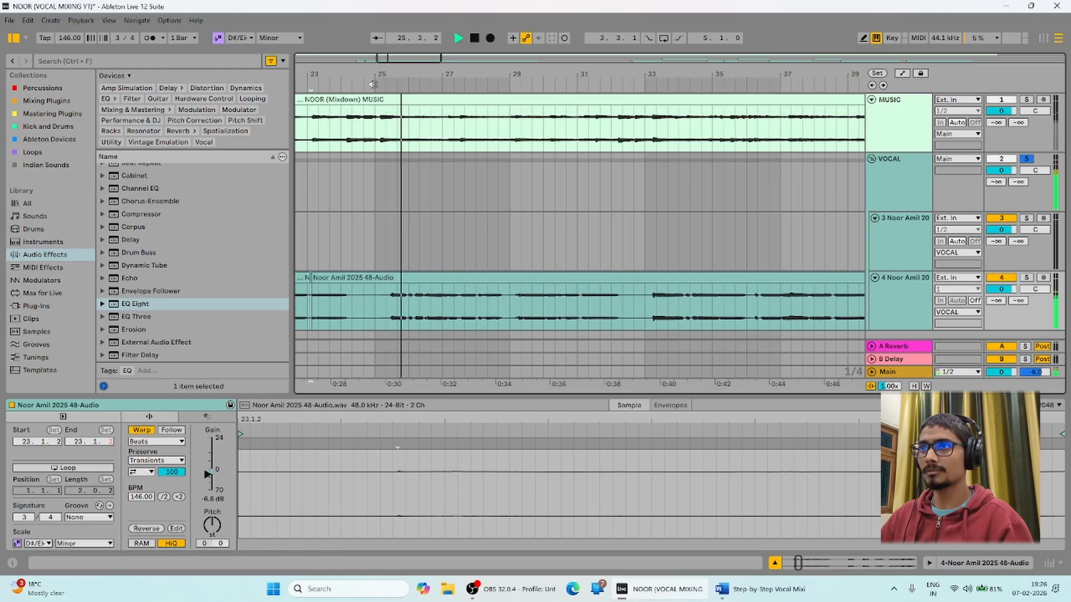
Split 26.2.2–26.2.3 into its own clip and lower its gain to -5.8 dB.
{"action": "left_click", "coordinate": [442, 83]}
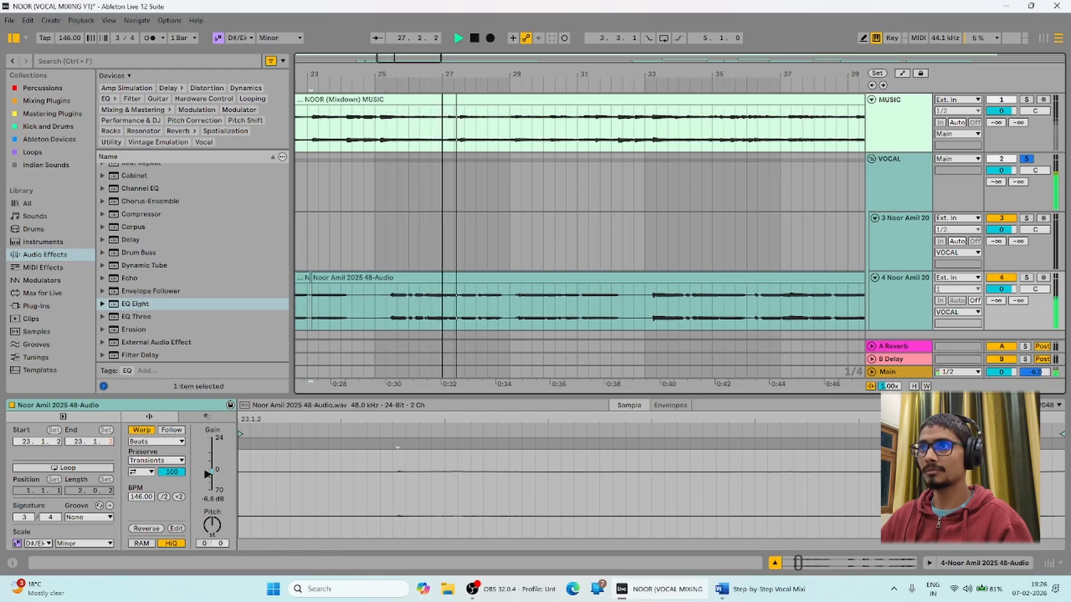
{"action": "key", "text": "space"}
{"action": "left_click_drag", "start_coordinate": [442, 83], "coordinate": [775, 133]}
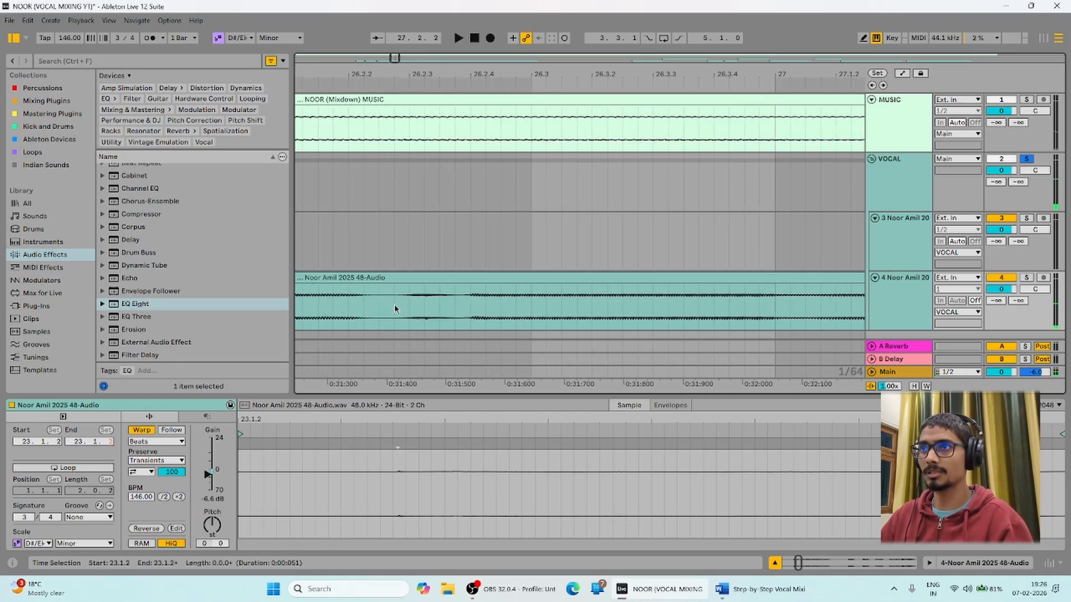
{"action": "left_click_drag", "start_coordinate": [394, 308], "coordinate": [461, 308]}
{"action": "key", "text": "ctrl+e"}
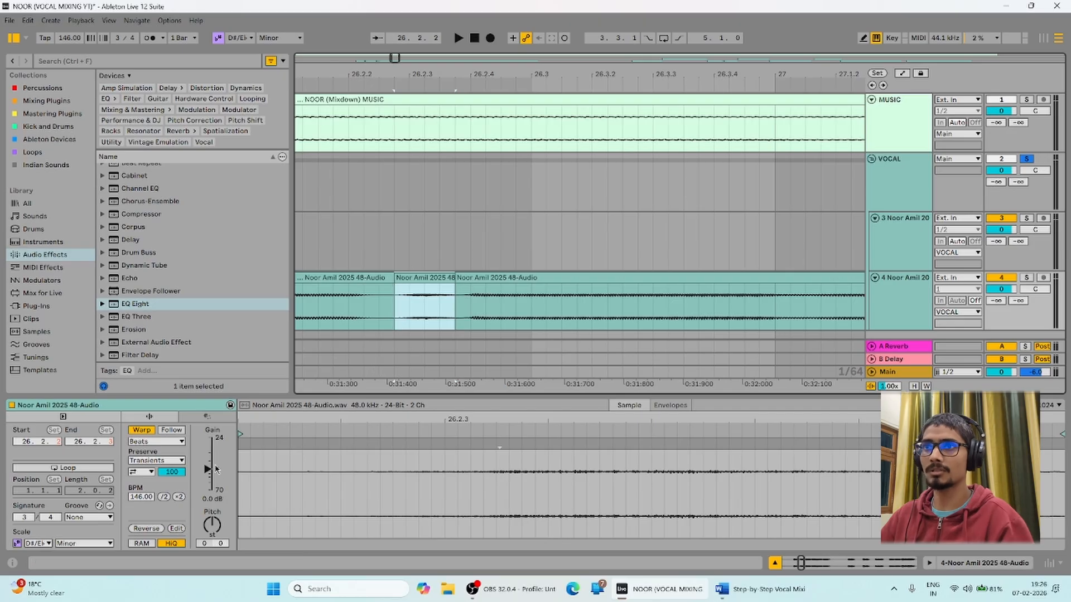
{"action": "left_click_drag", "start_coordinate": [209, 473], "coordinate": [209, 479]}
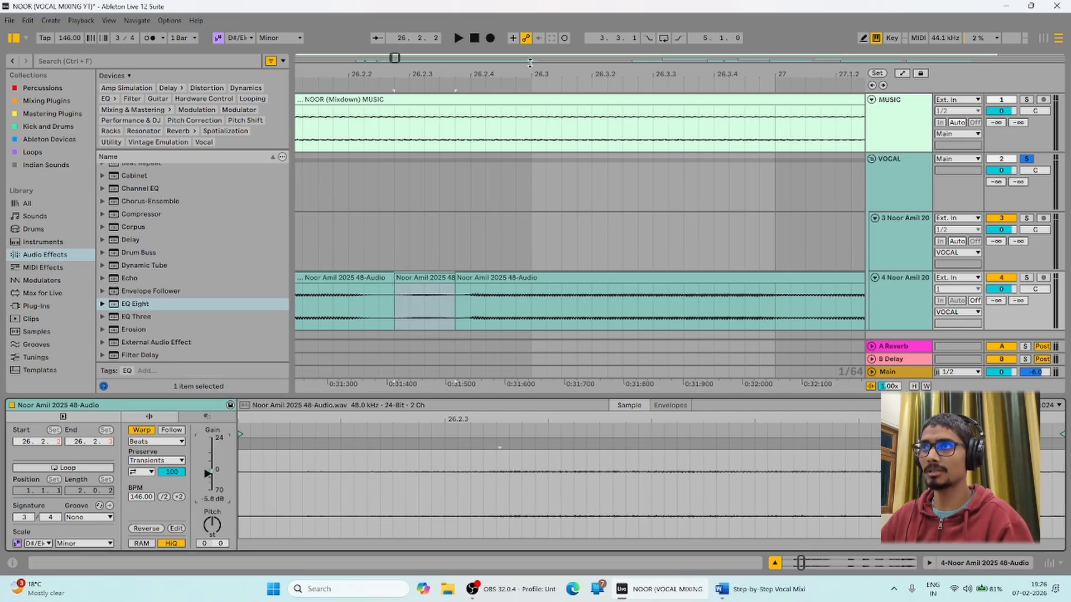
{"action": "scroll", "coordinate": [426, 272], "scroll_direction": "down", "scroll_amount": 10}
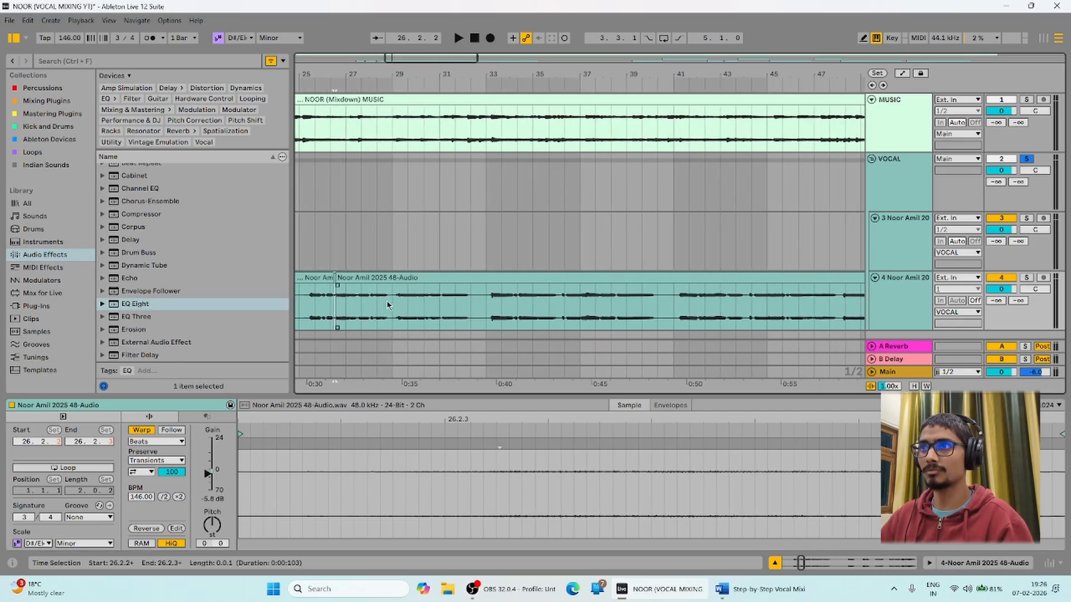
{"action": "left_click", "coordinate": [607, 305]}
{"action": "scroll", "coordinate": [363, 366], "scroll_direction": "down", "scroll_amount": 5}
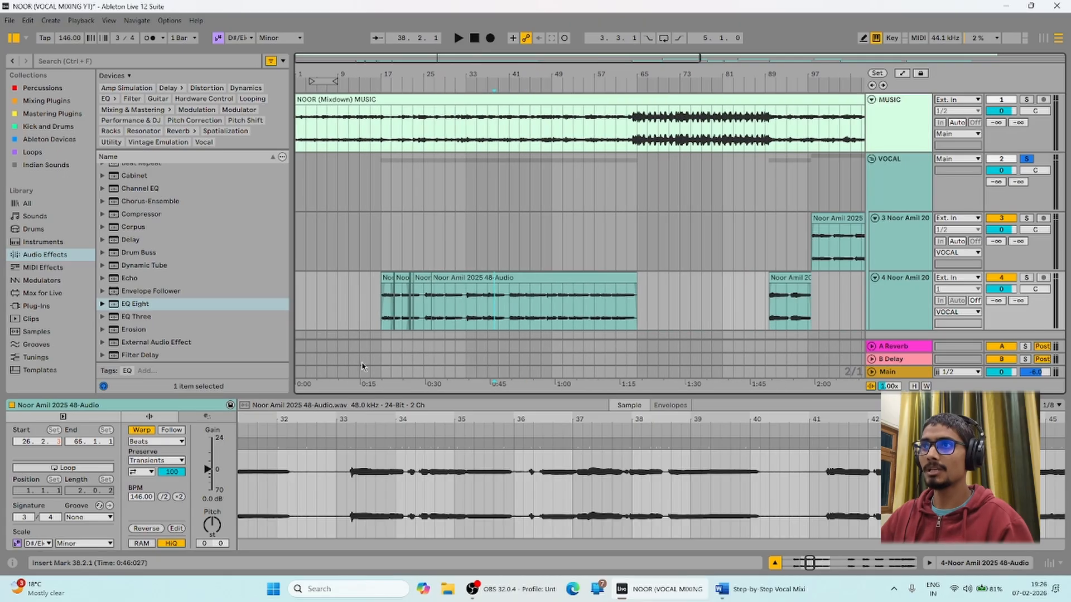
Zoom out over the whole song and show the soloed VOCAL group's effect chain.
{"action": "left_click_drag", "start_coordinate": [606, 74], "coordinate": [605, 51]}
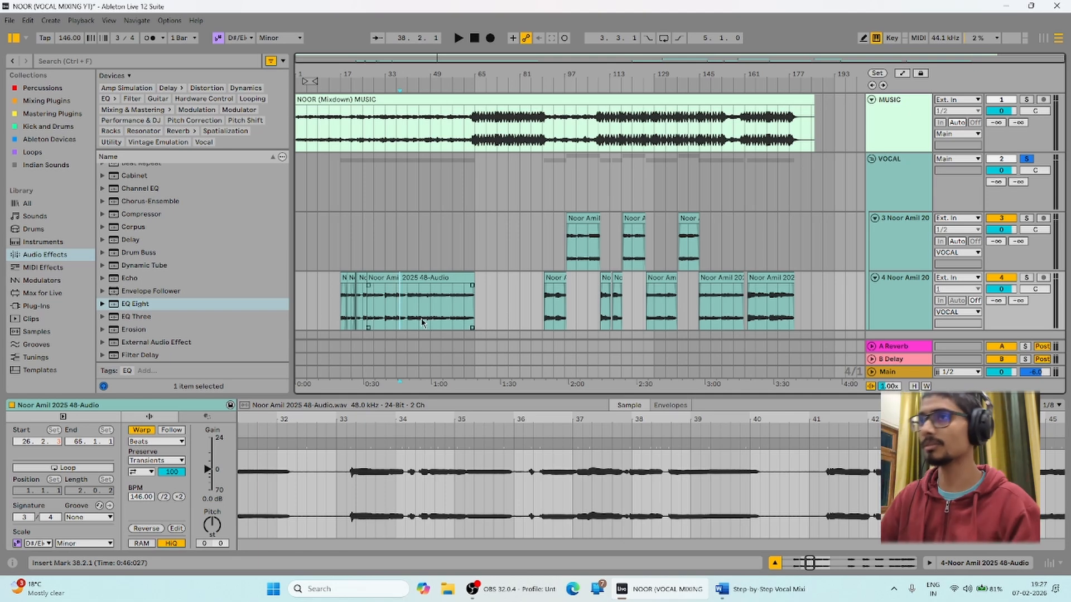
{"action": "left_click", "coordinate": [336, 197]}
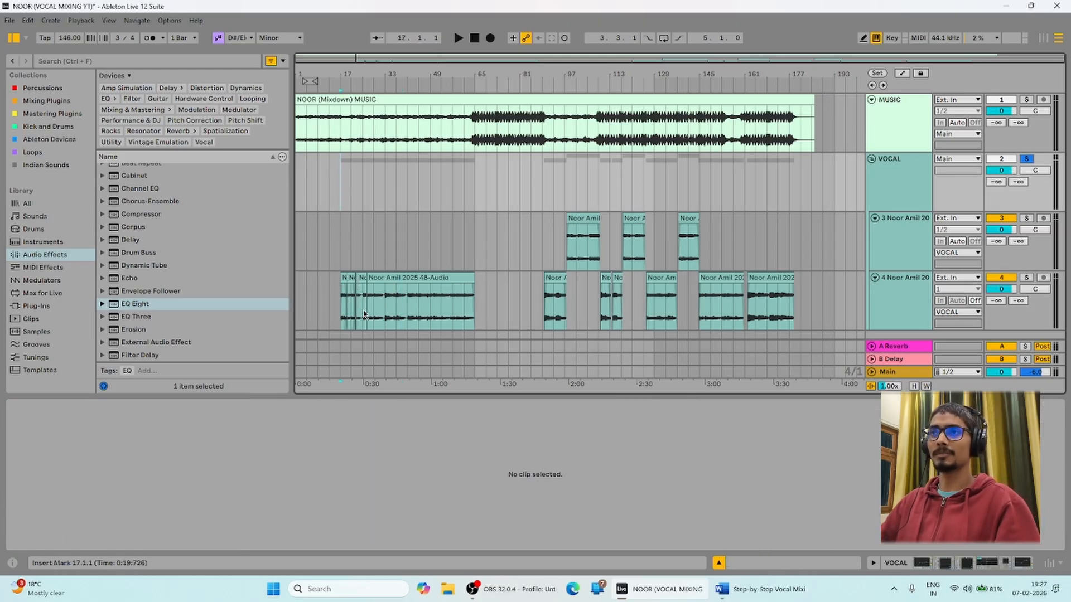
{"action": "left_click_drag", "start_coordinate": [541, 229], "coordinate": [192, 240]}
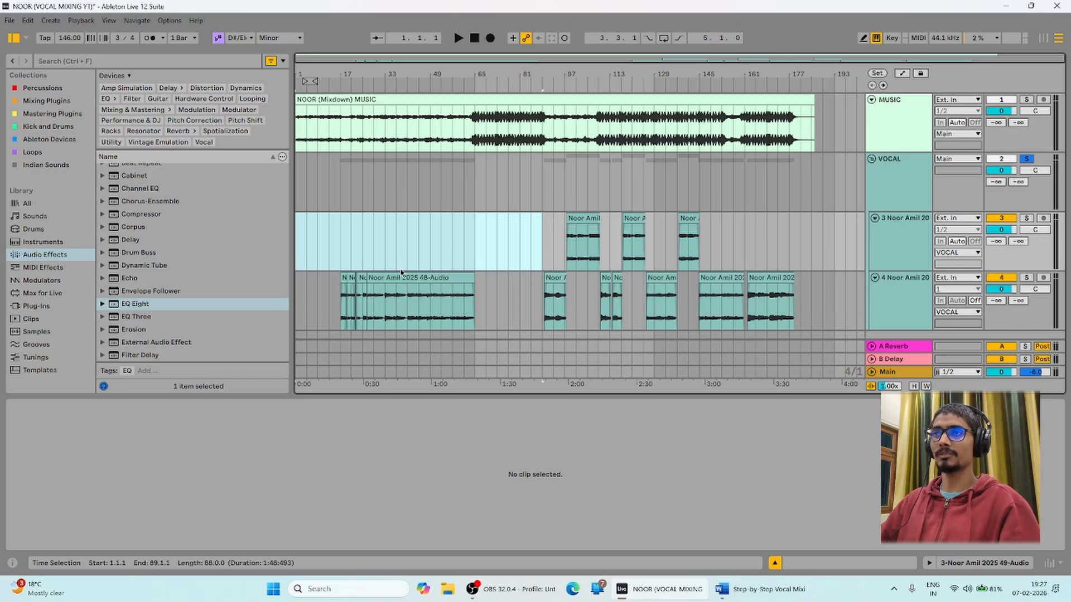
{"action": "left_click", "coordinate": [346, 310]}
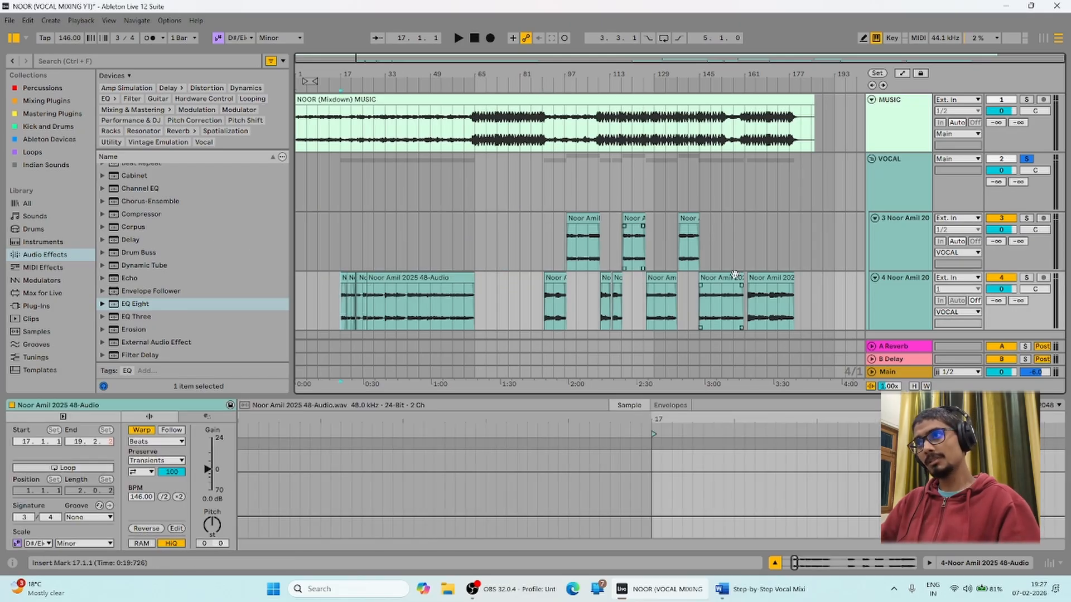
{"action": "left_click", "coordinate": [823, 306]}
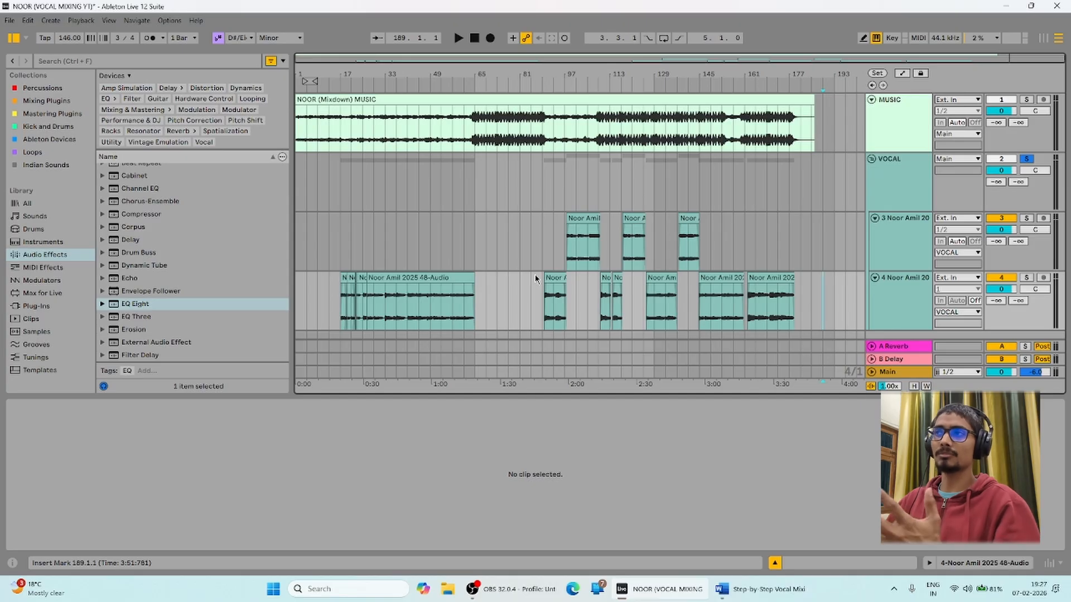
{"action": "left_click", "coordinate": [755, 207]}
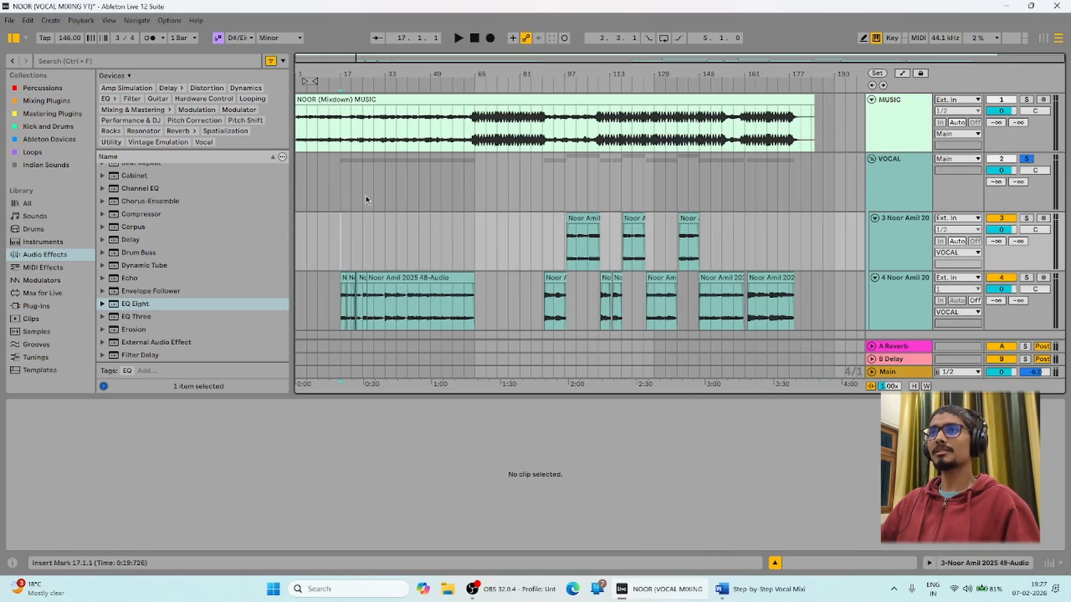
{"action": "left_click", "coordinate": [332, 180]}
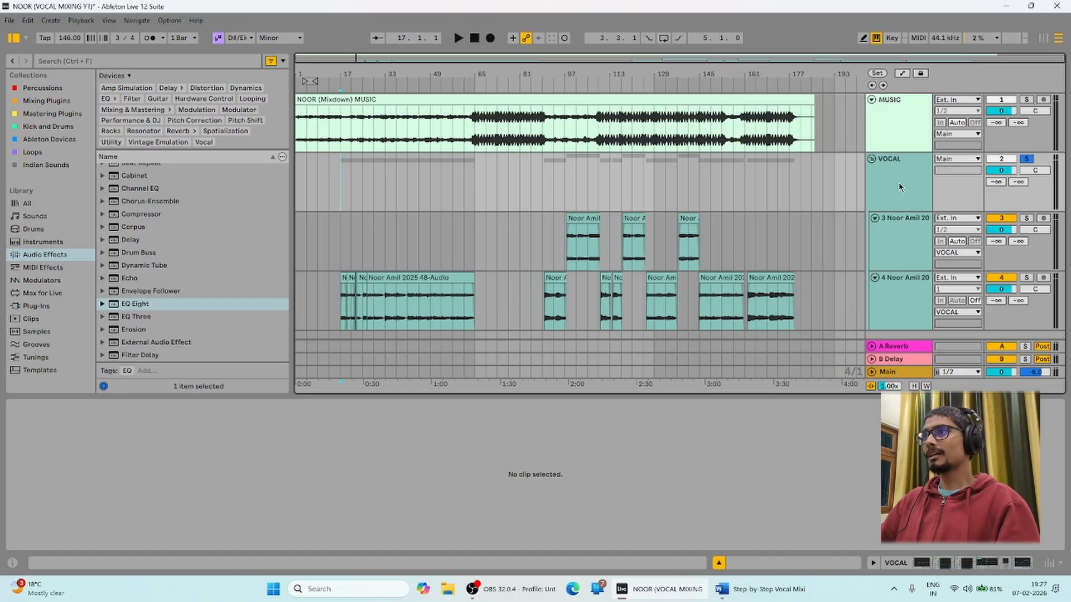
{"action": "left_click", "coordinate": [969, 564]}
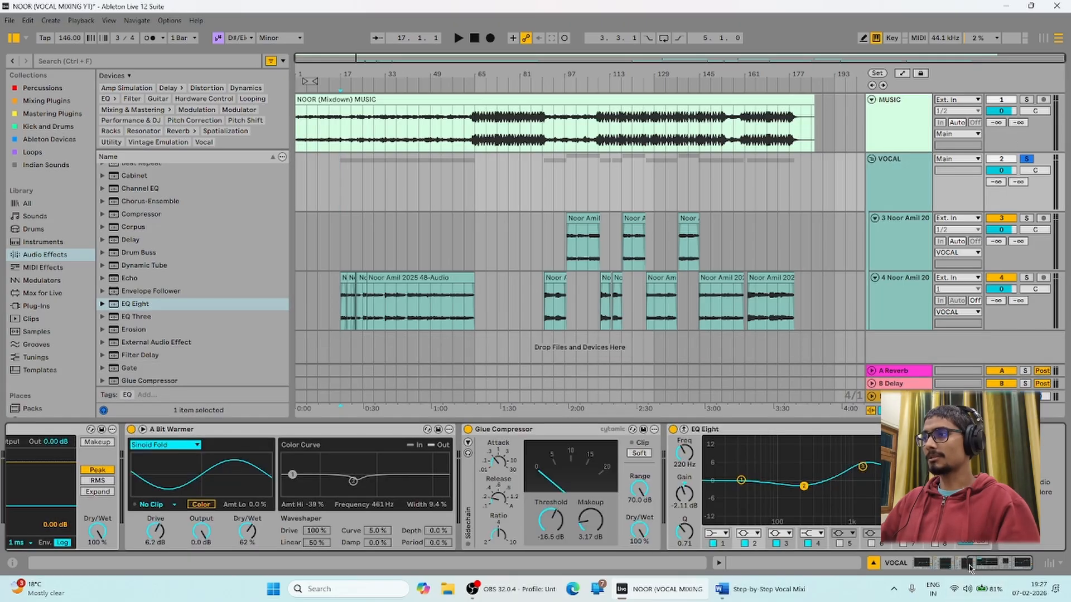
{"action": "left_click", "coordinate": [1025, 160]}
{"action": "left_click", "coordinate": [1026, 159]}
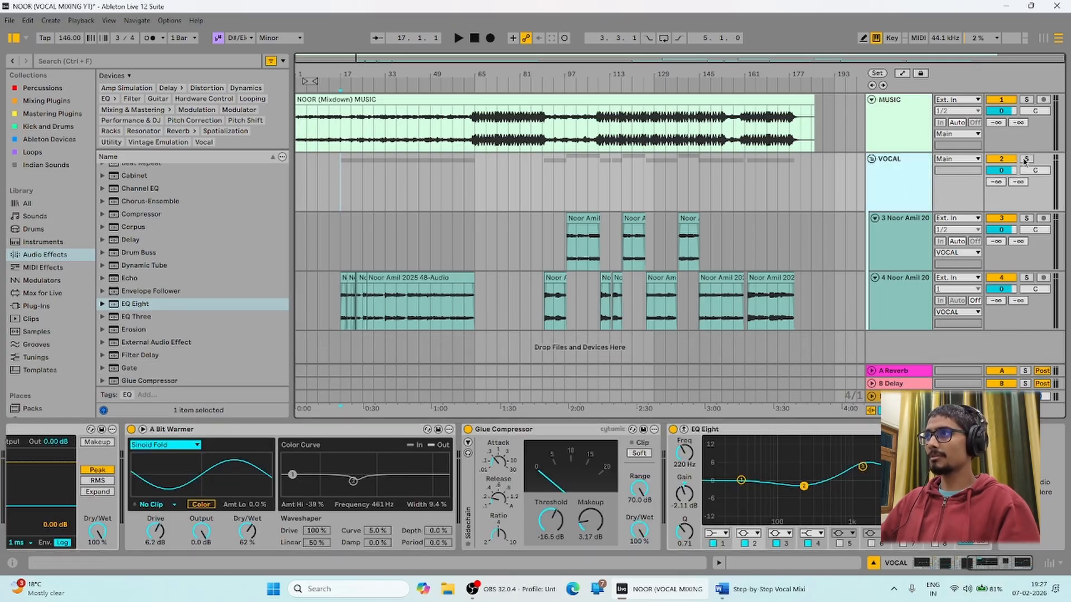
Read the Reverb section of the vocal mixing notes in Word, then return to Live.
{"action": "left_click", "coordinate": [513, 589]}
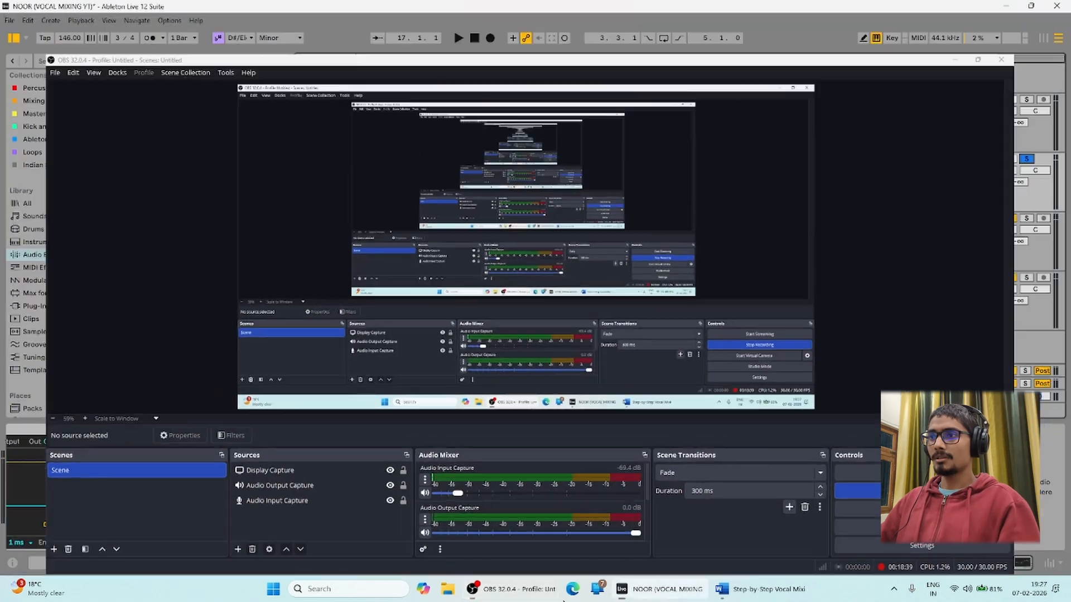
{"action": "left_click", "coordinate": [661, 589]}
{"action": "left_click", "coordinate": [764, 589]}
{"action": "scroll", "coordinate": [375, 405], "scroll_direction": "down", "scroll_amount": 2}
{"action": "scroll", "coordinate": [335, 279], "scroll_direction": "up", "scroll_amount": 4}
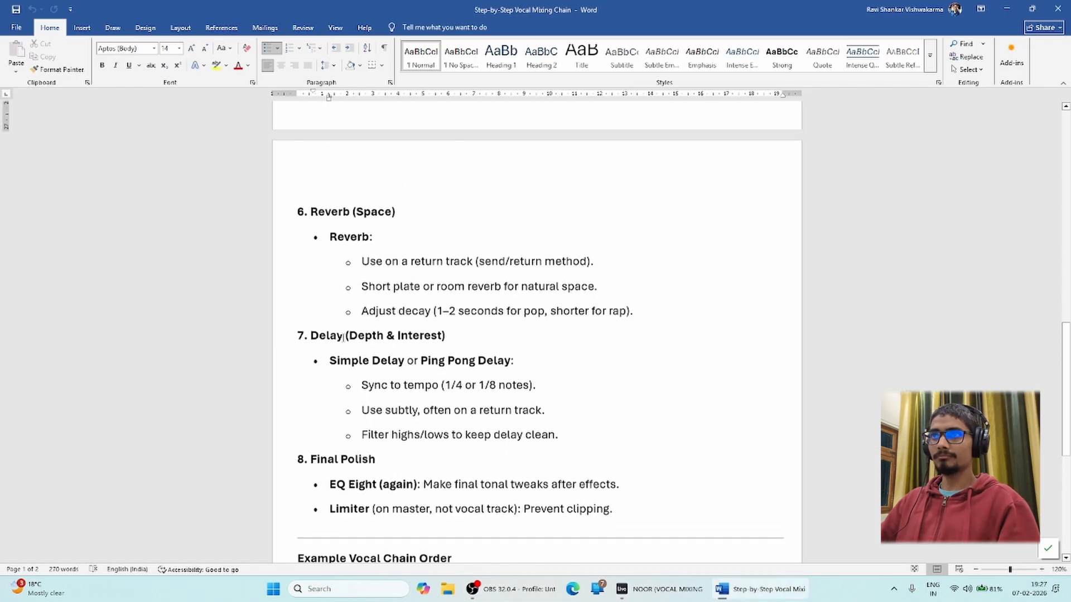
{"action": "left_click", "coordinate": [338, 340]}
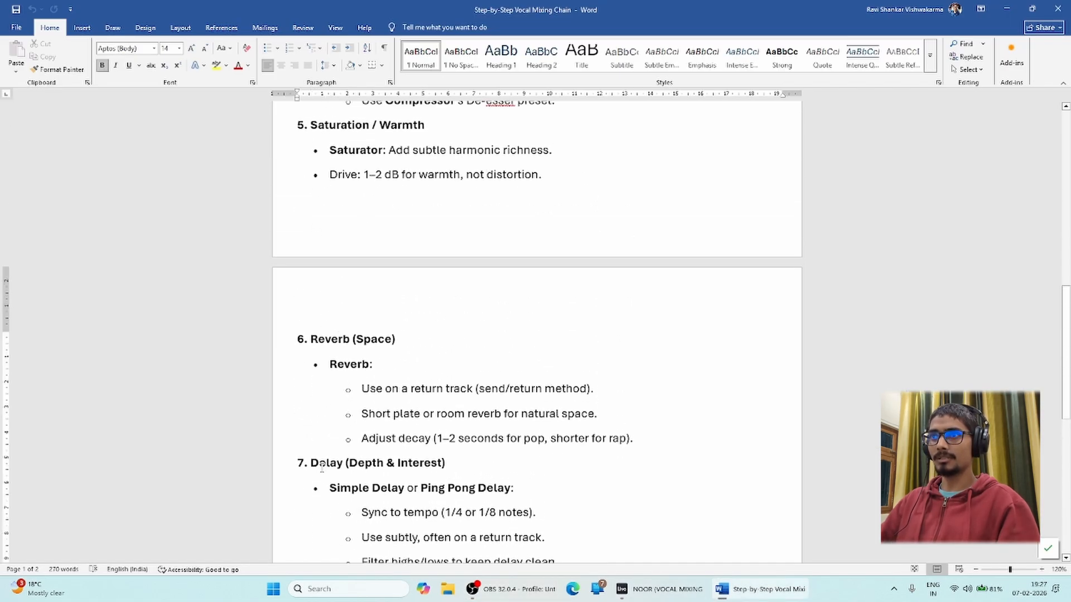
{"action": "left_click", "coordinate": [661, 589]}
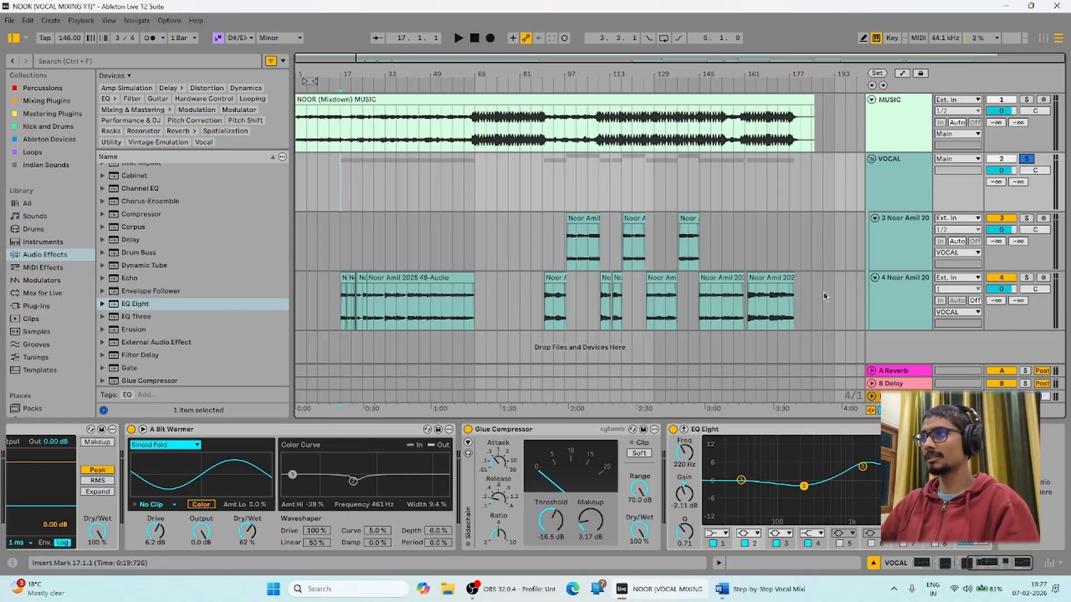
Check the A Reverb and B Delay return devices and enable Spin on the reverb's early reflections.
{"action": "left_click", "coordinate": [898, 163]}
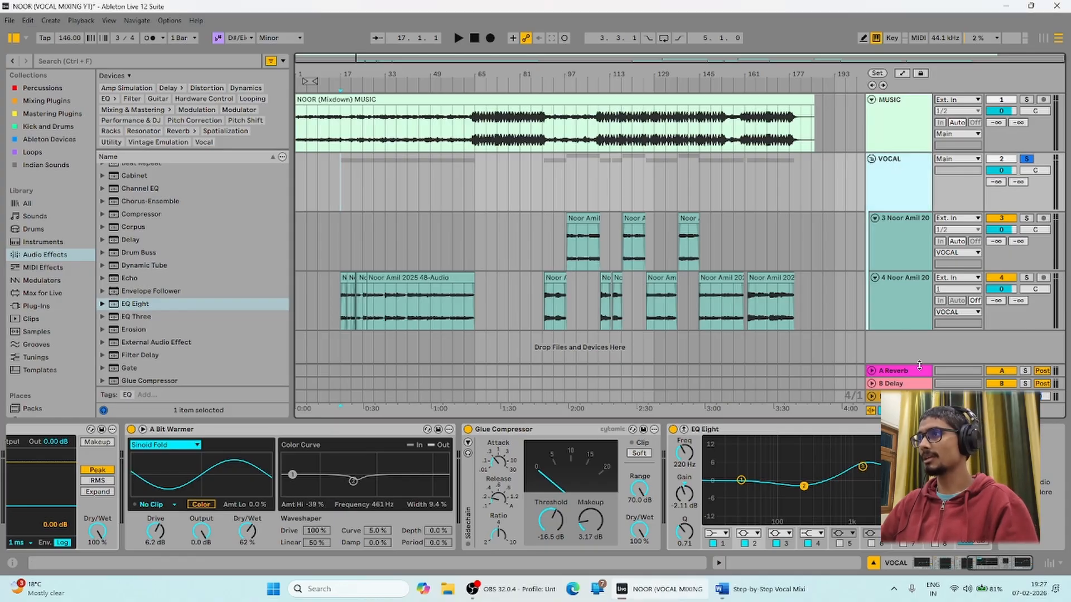
{"action": "left_click", "coordinate": [891, 373]}
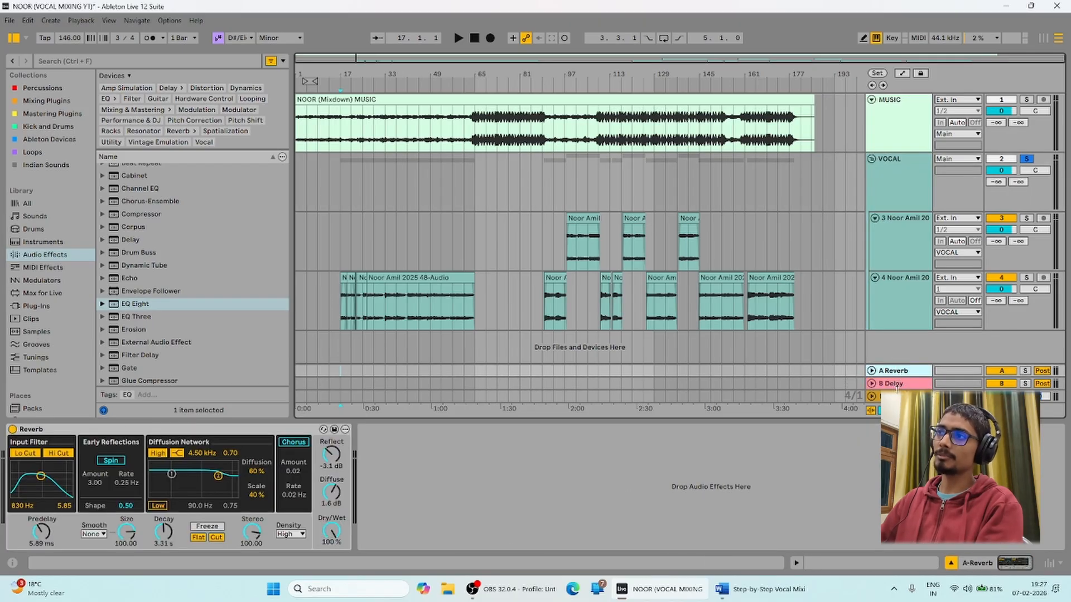
{"action": "left_click", "coordinate": [895, 384]}
{"action": "left_click", "coordinate": [892, 371]}
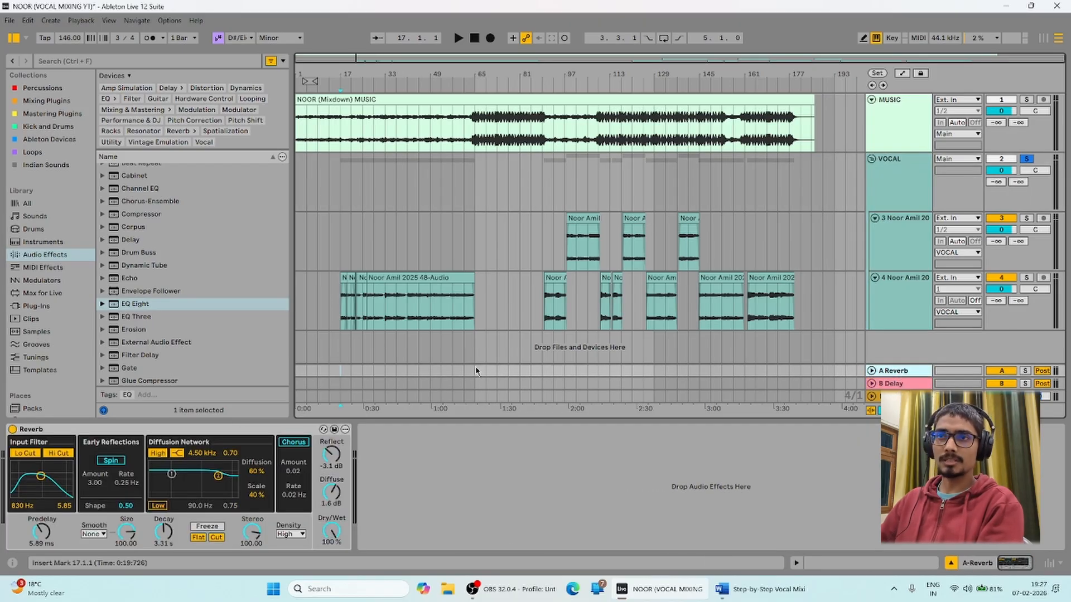
{"action": "left_click", "coordinate": [112, 461]}
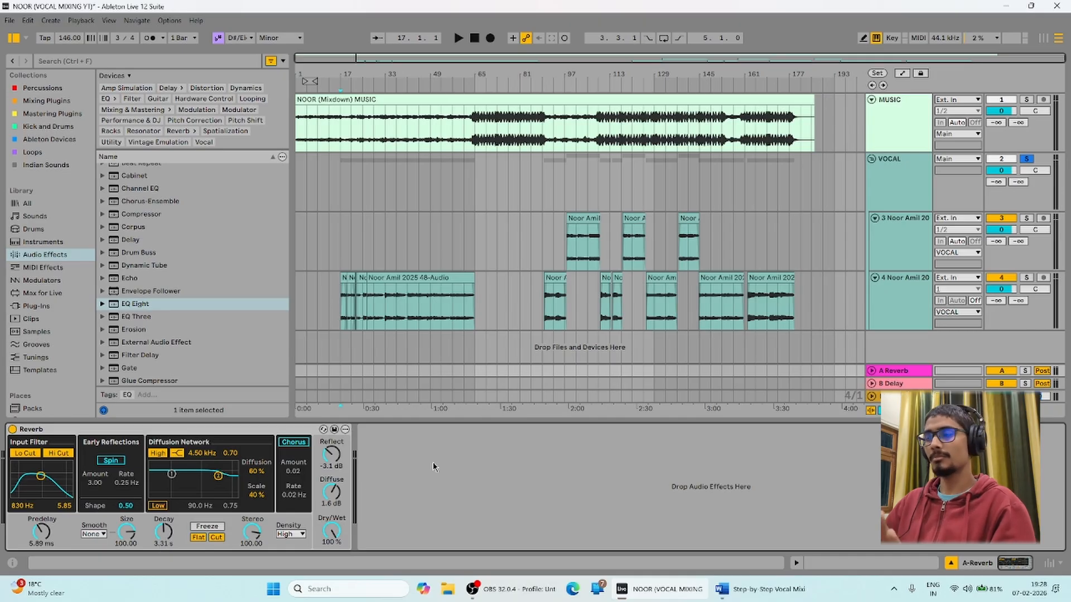
Try VOCAL's reverb and delay send knobs, then reset the delay send to off.
{"action": "left_click", "coordinate": [337, 176]}
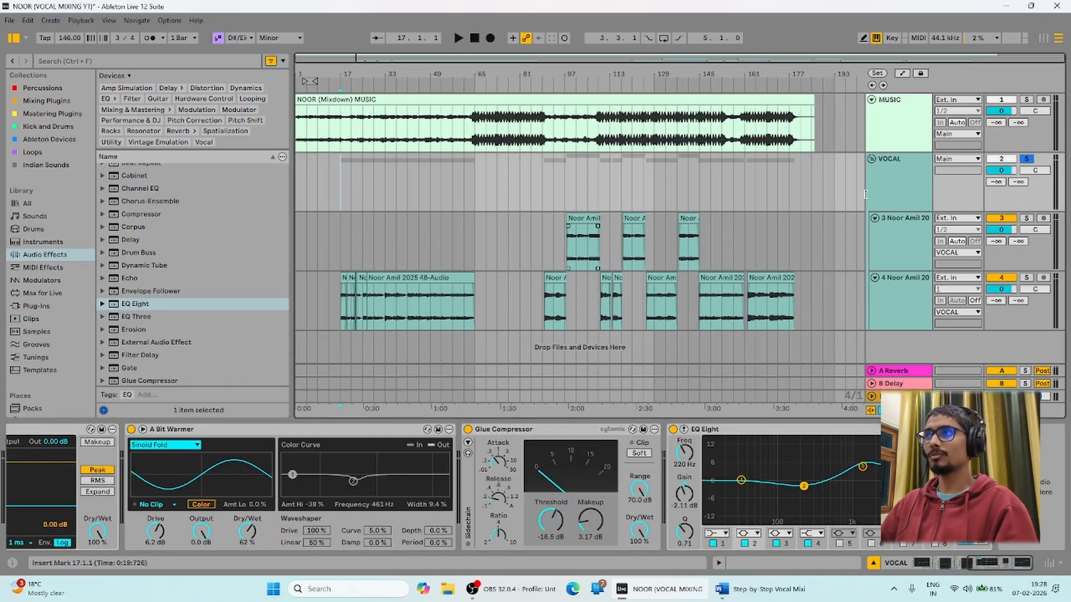
{"action": "left_click", "coordinate": [905, 366]}
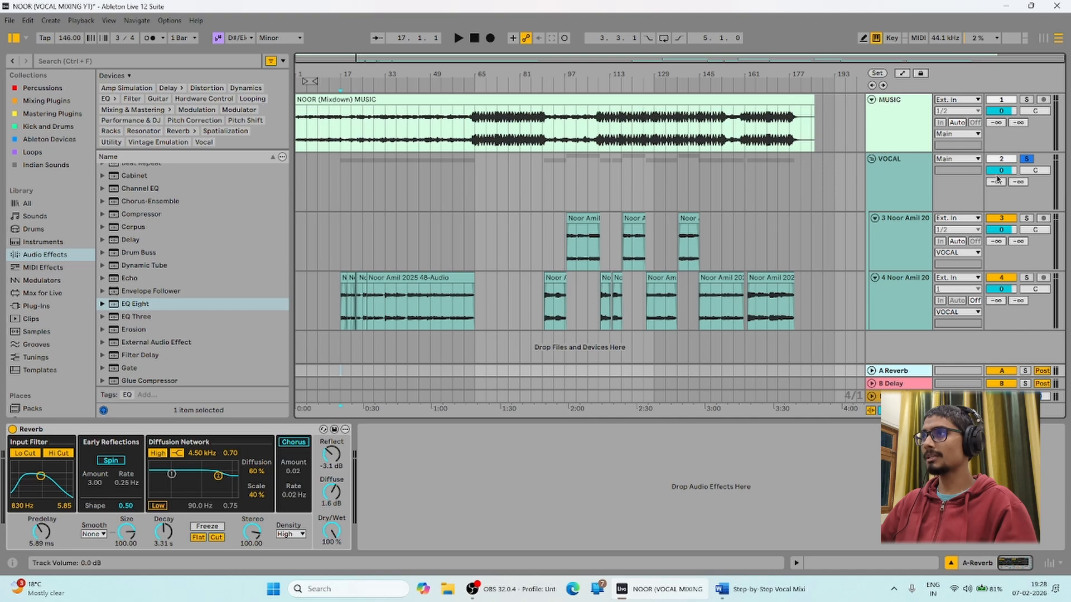
{"action": "left_click_drag", "start_coordinate": [997, 178], "coordinate": [994, 223]}
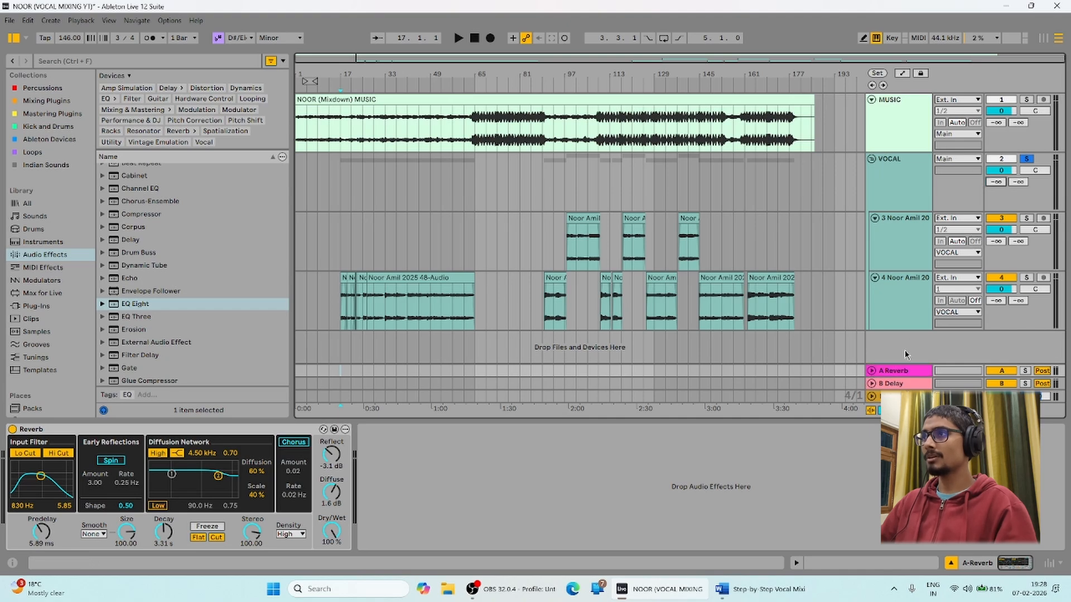
{"action": "left_click", "coordinate": [903, 383]}
{"action": "left_click_drag", "start_coordinate": [1022, 182], "coordinate": [1022, 167]}
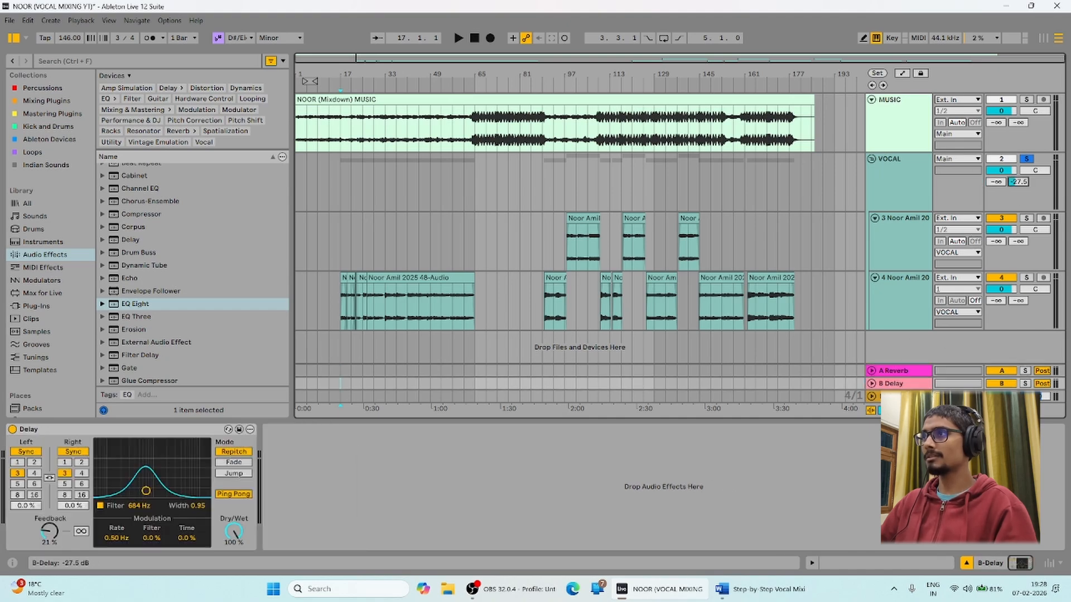
{"action": "left_click", "coordinate": [903, 183]}
{"action": "key", "text": "Delete"}
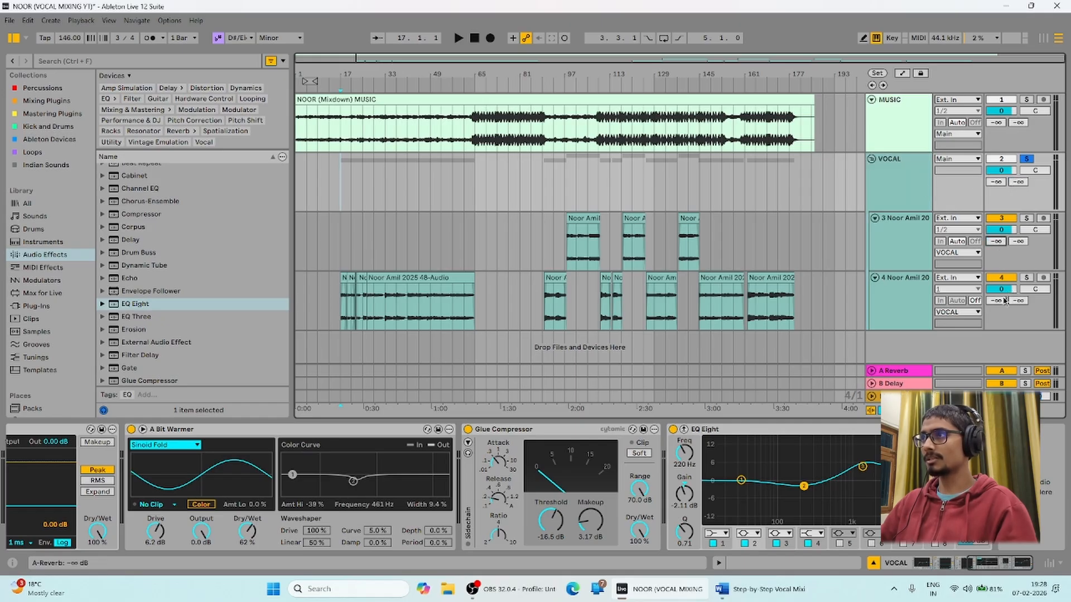
Set VOCAL's A Reverb send to about -10 dB while auditioning playback.
{"action": "left_click_drag", "start_coordinate": [996, 300], "coordinate": [996, 287]}
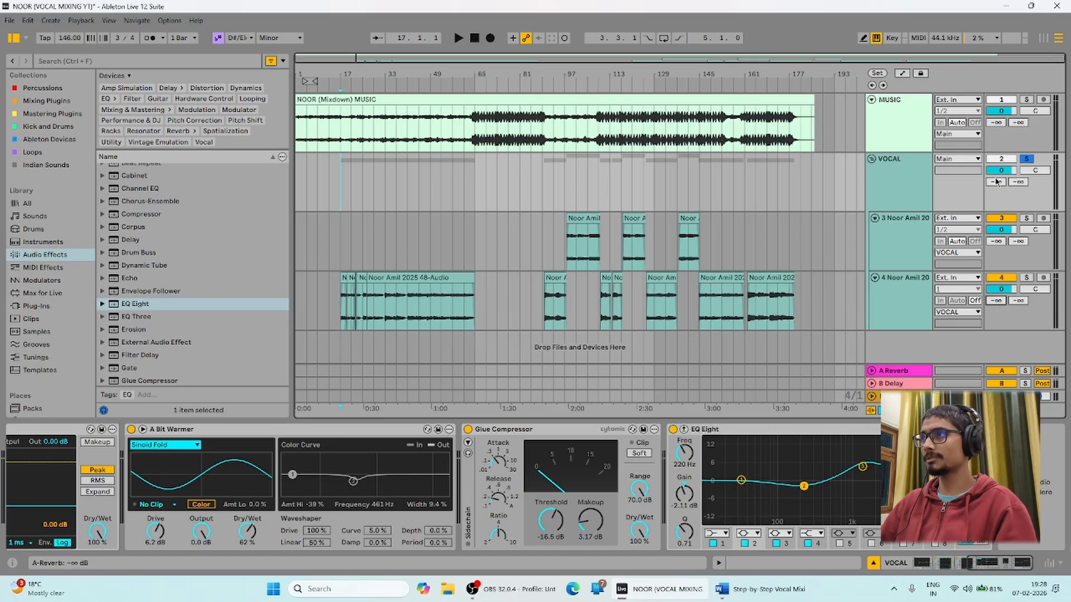
{"action": "left_click_drag", "start_coordinate": [997, 183], "coordinate": [997, 126]}
{"action": "left_click_drag", "start_coordinate": [996, 182], "coordinate": [1006, 189]}
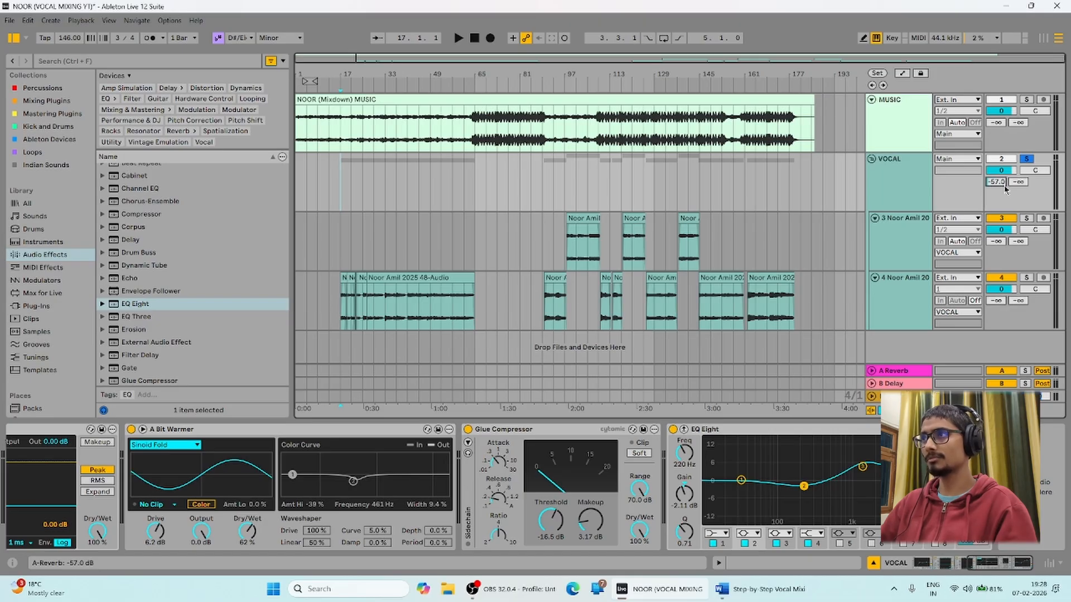
{"action": "left_click", "coordinate": [909, 188]}
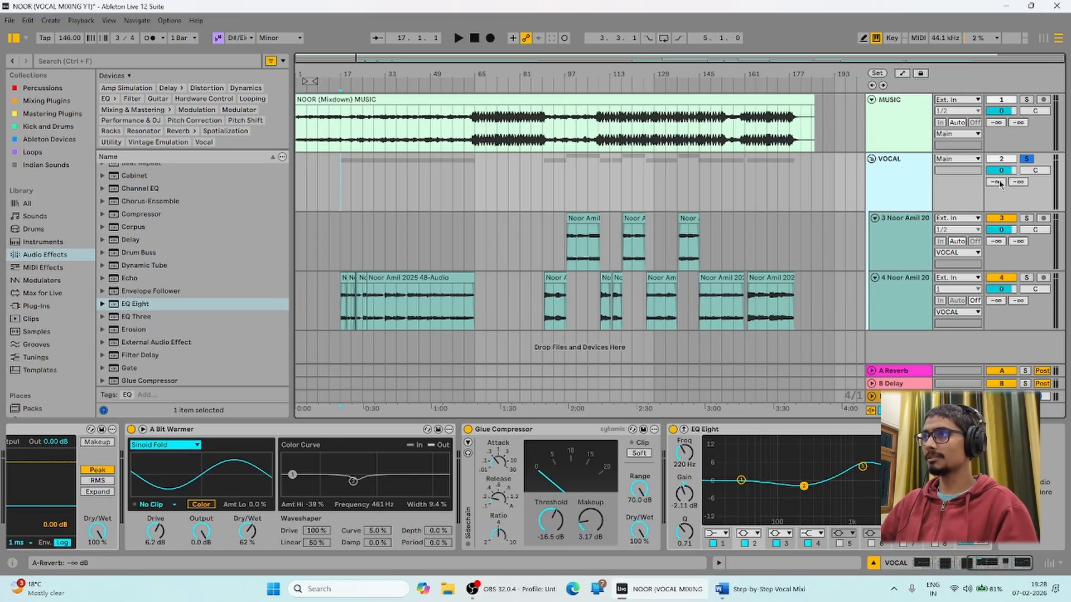
{"action": "key", "text": "space"}
{"action": "mouse_move", "coordinate": [1000, 185]}
{"action": "left_mouse_down"}
{"action": "mouse_move", "coordinate": [1000, 146]}
{"action": "mouse_move", "coordinate": [1000, 178]}
{"action": "left_mouse_up"}
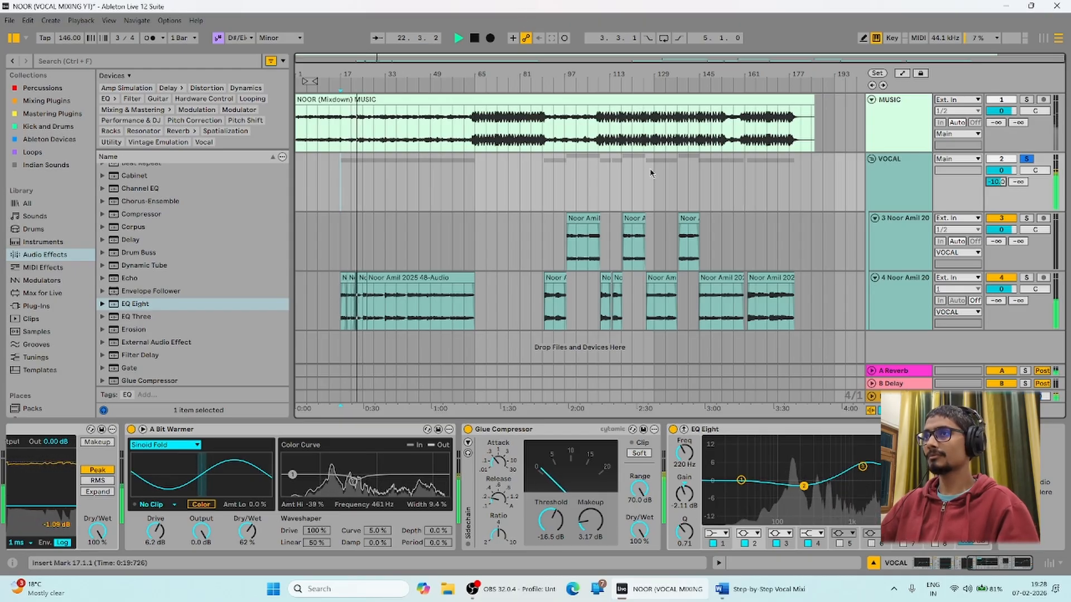
{"action": "key", "text": "space"}
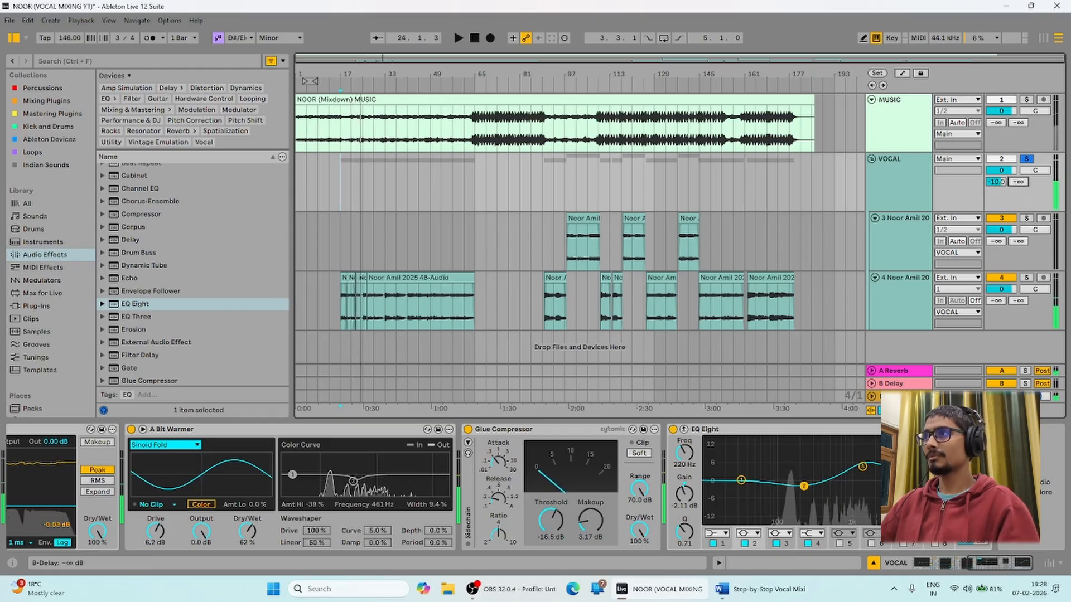
Raise VOCAL's B Delay send to about -20 dB, replaying from bar 17.
{"action": "left_click_drag", "start_coordinate": [1018, 182], "coordinate": [1018, 174]}
{"action": "key", "text": "space"}
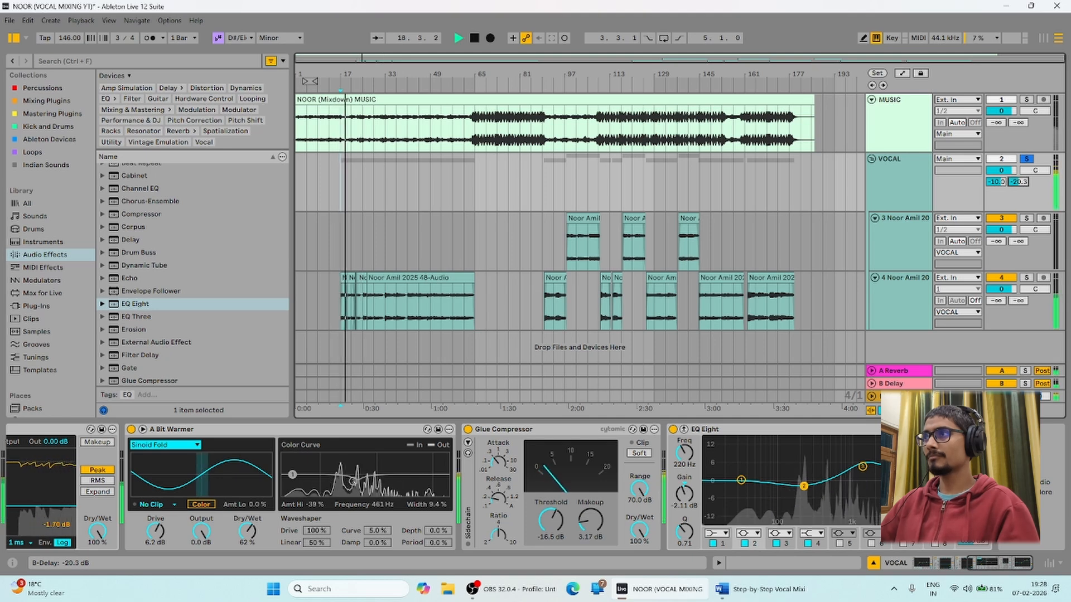
{"action": "left_click_drag", "start_coordinate": [1018, 182], "coordinate": [1018, 183]}
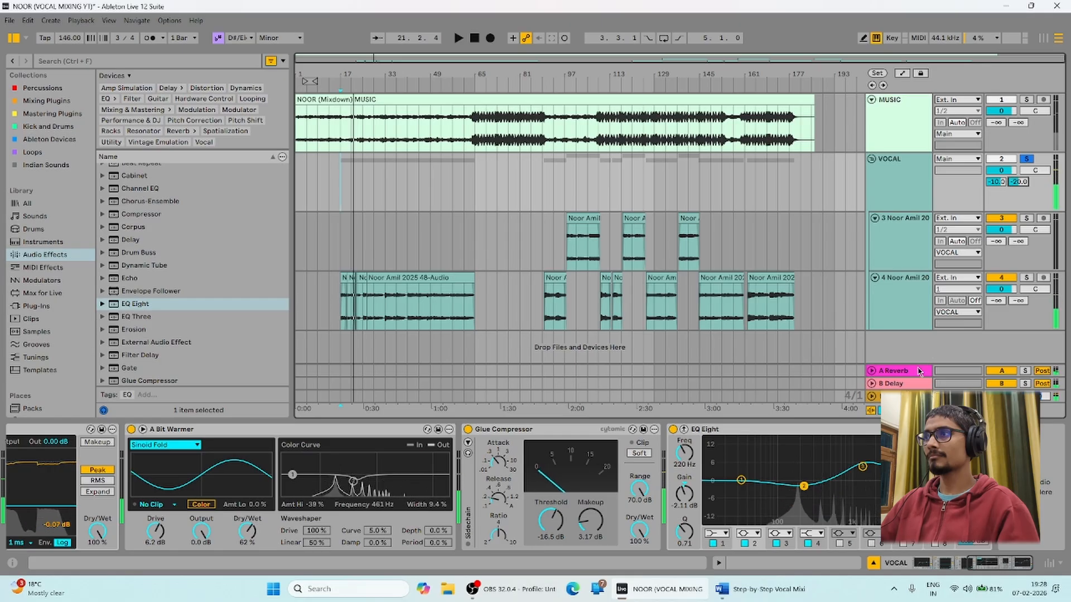
{"action": "key", "text": "space"}
{"action": "left_click", "coordinate": [903, 387]}
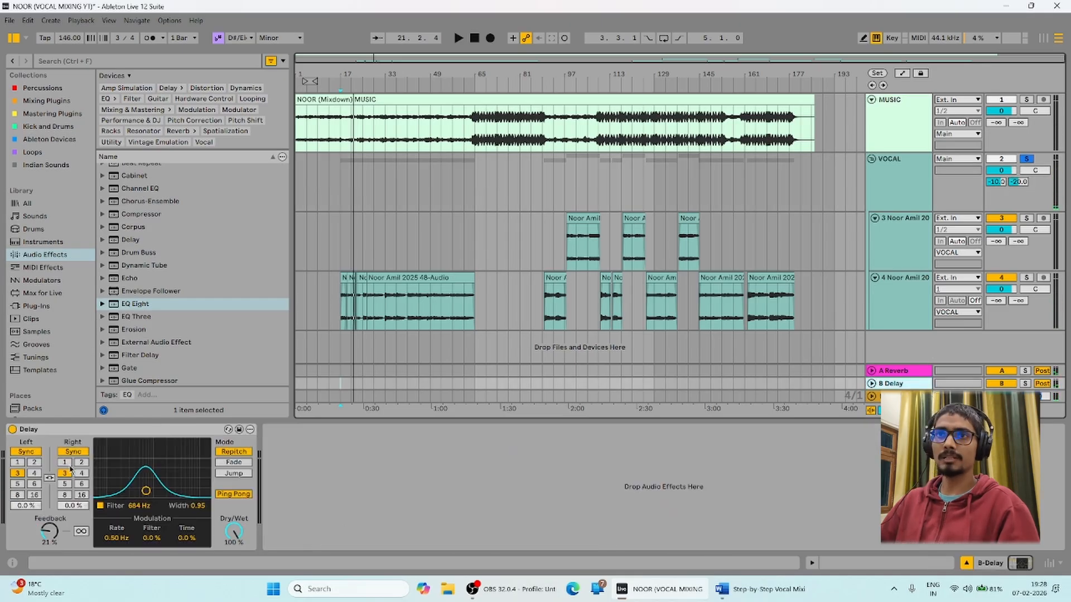
{"action": "left_click", "coordinate": [101, 506]}
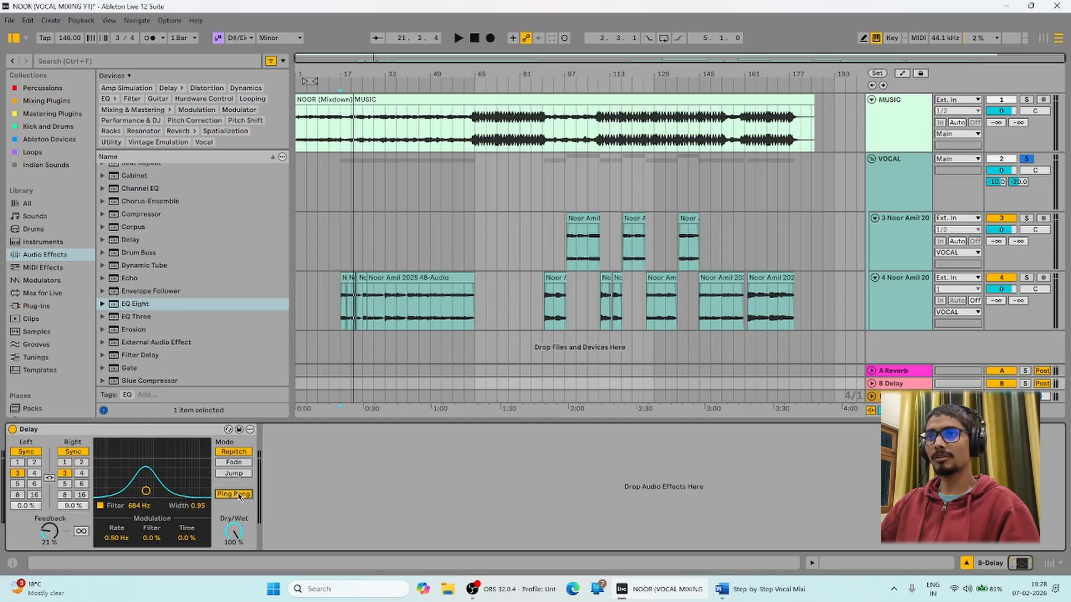
{"action": "key", "text": "space"}
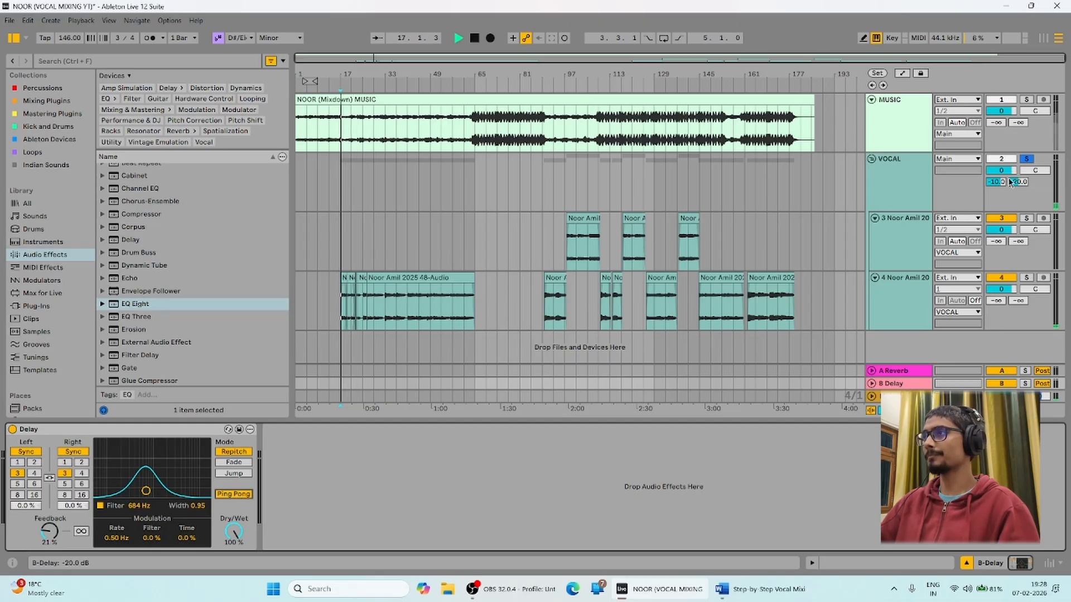
{"action": "left_click_drag", "start_coordinate": [1019, 183], "coordinate": [1018, 160]}
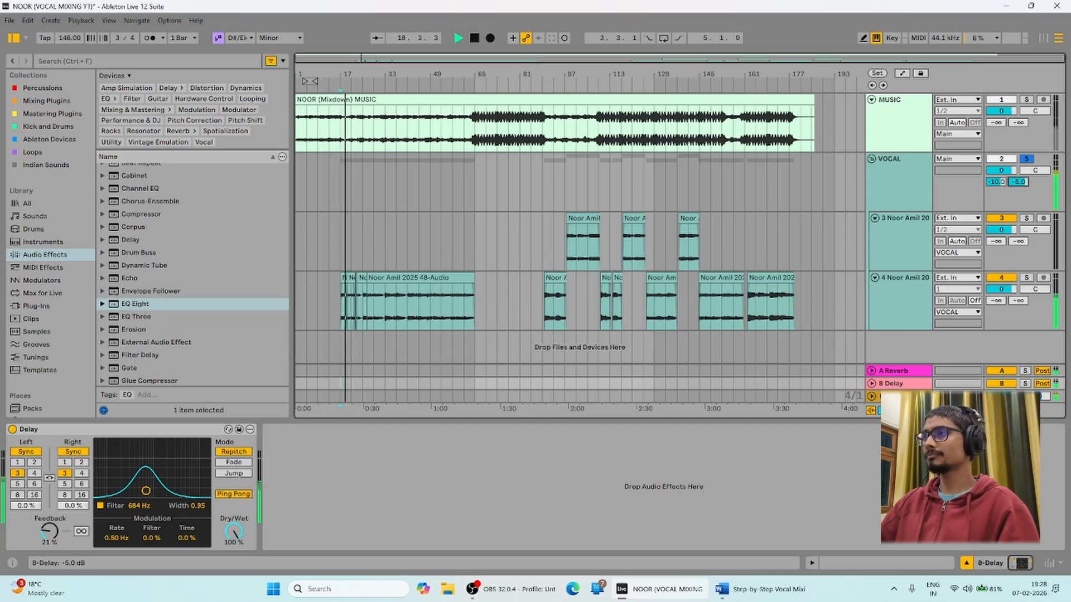
{"action": "key", "text": "space"}
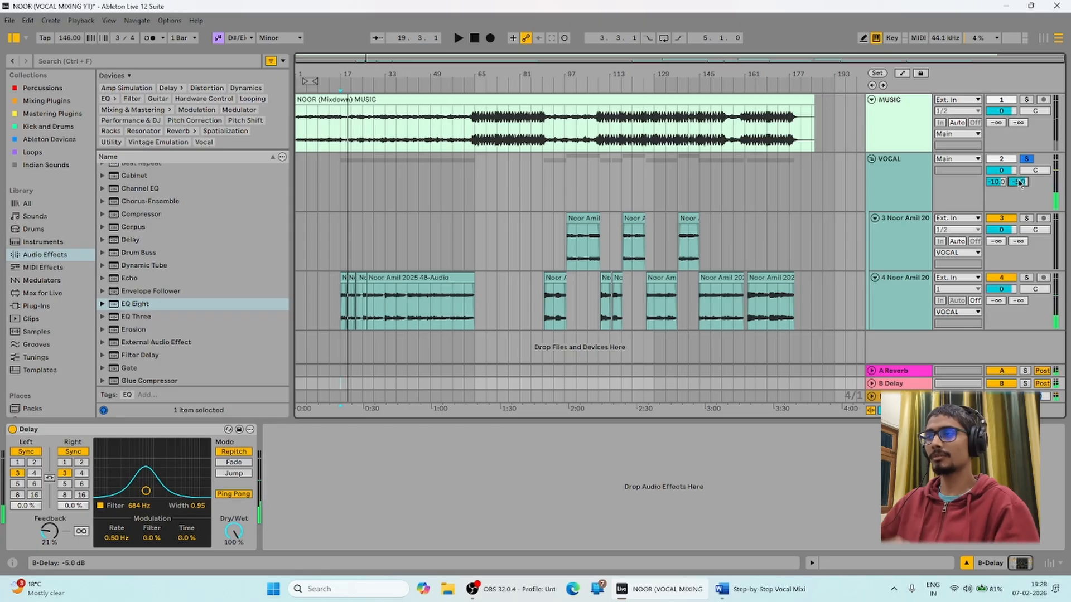
{"action": "key", "text": "space"}
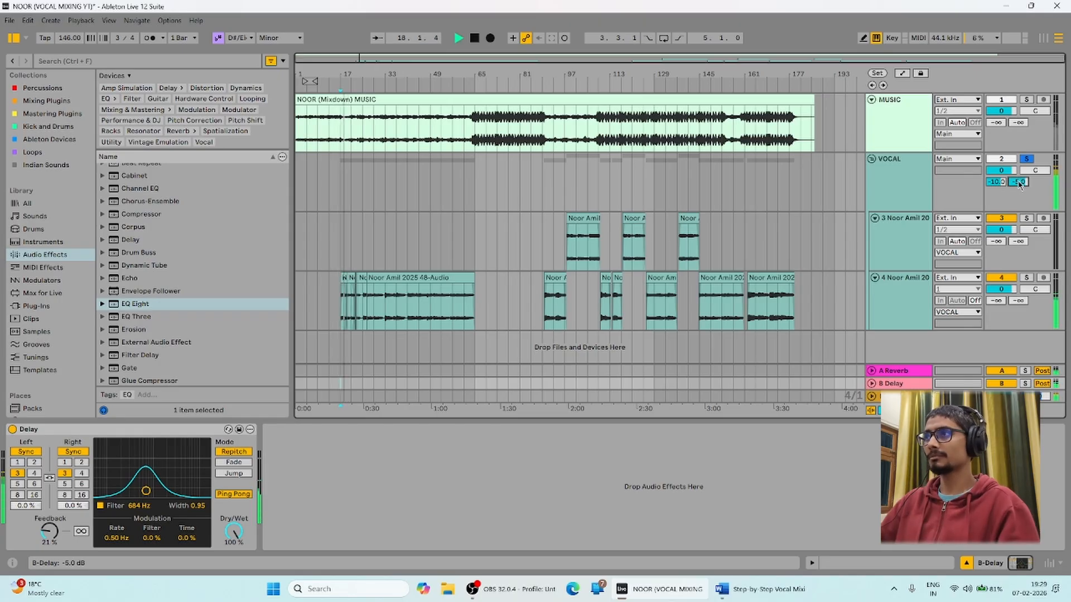
{"action": "left_click_drag", "start_coordinate": [1020, 184], "coordinate": [1020, 200]}
{"action": "key", "text": "space"}
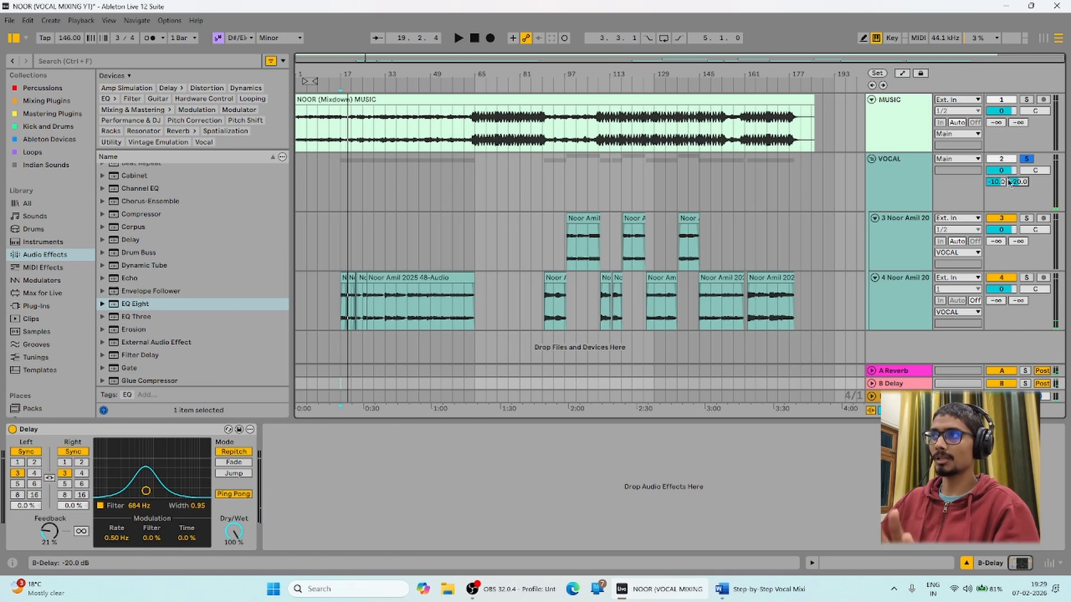
{"action": "left_click", "coordinate": [343, 186]}
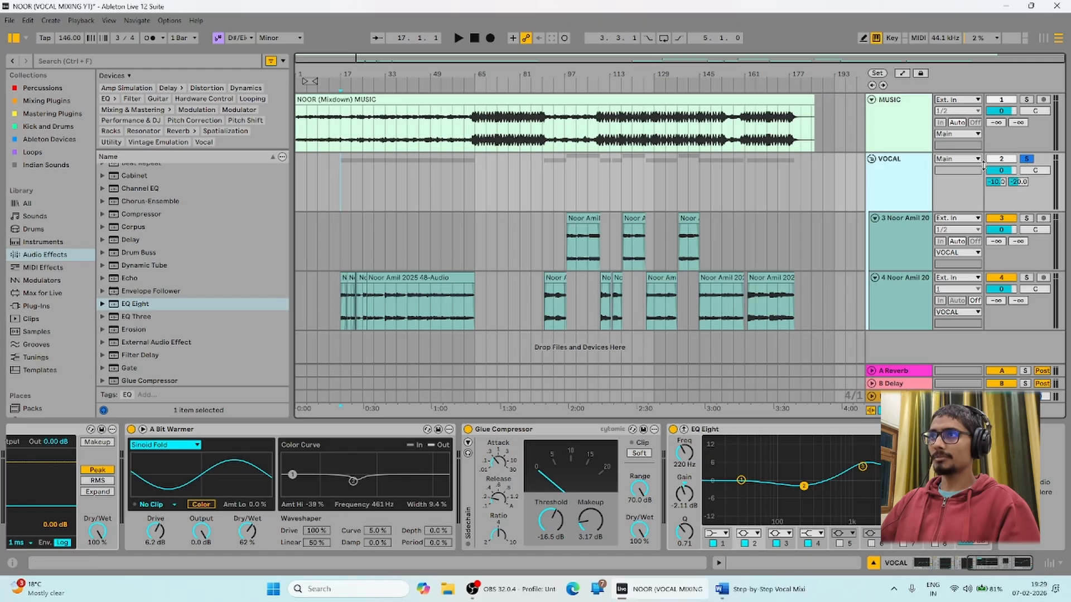
Unsolo VOCAL, listen to the full mix, and append a second EQ Eight to its chain.
{"action": "left_click", "coordinate": [1029, 160]}
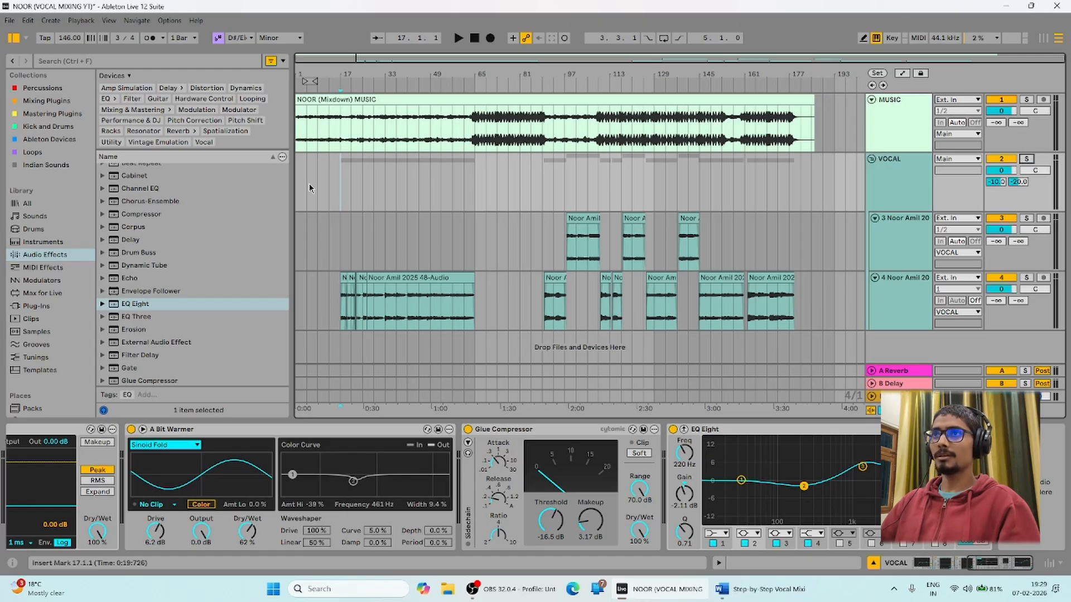
{"action": "key", "text": "space"}
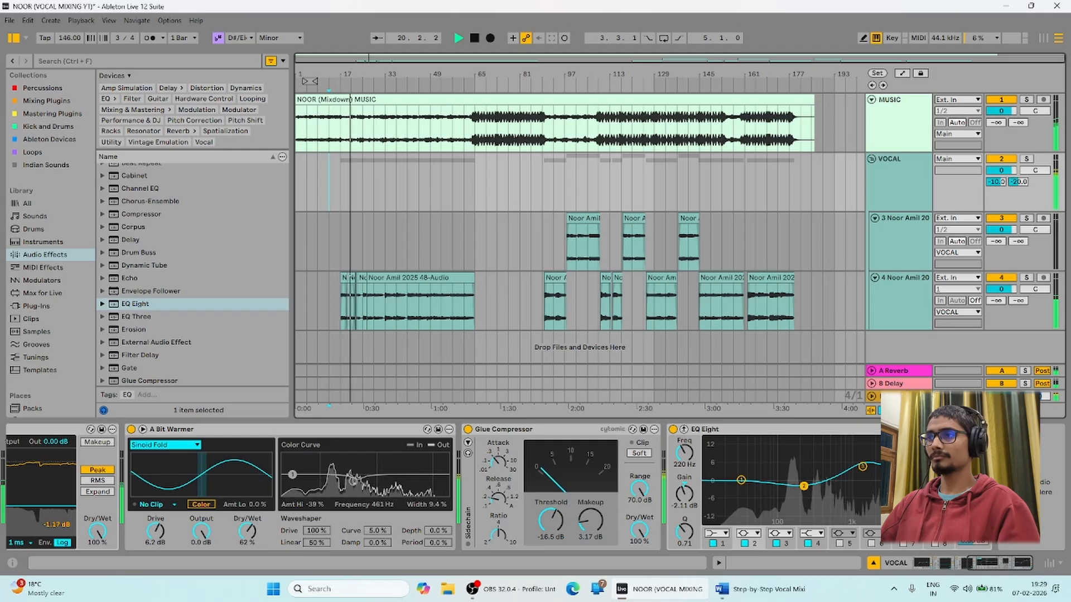
{"action": "left_click", "coordinate": [863, 467]}
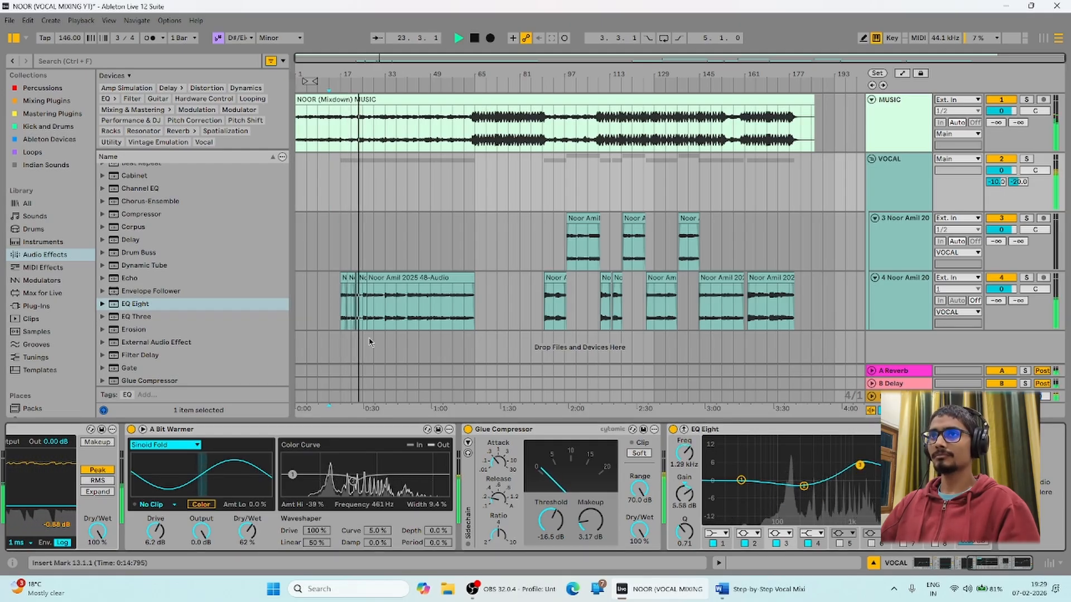
{"action": "key", "text": "space"}
{"action": "left_click_drag", "start_coordinate": [135, 305], "coordinate": [1047, 505]}
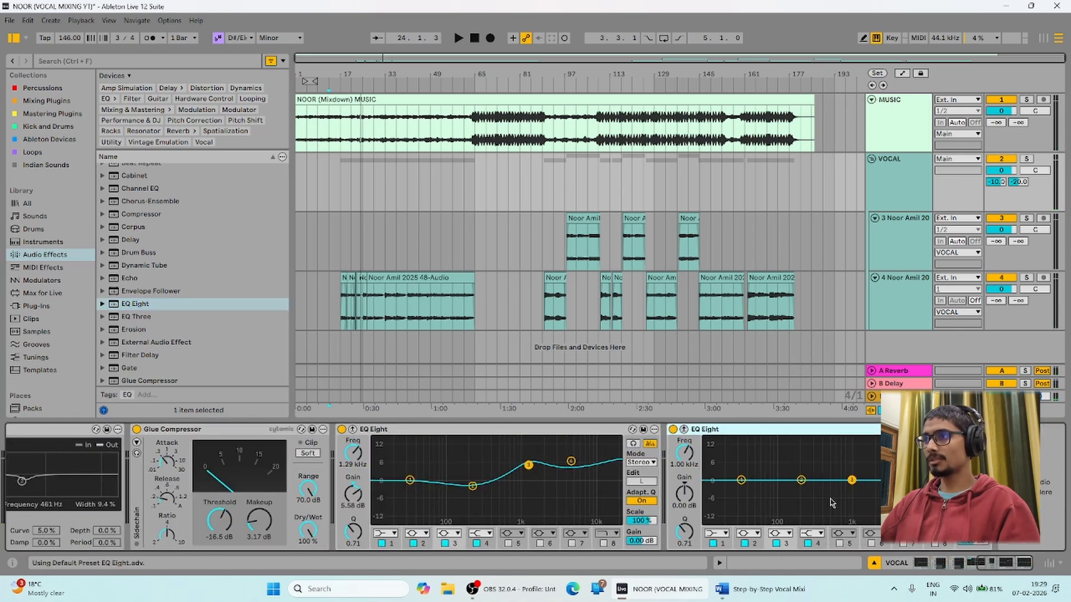
Boost band 3 of the second EQ Eight, then pull it into a cut while playing from bar 17.
{"action": "left_click_drag", "start_coordinate": [852, 481], "coordinate": [866, 442]}
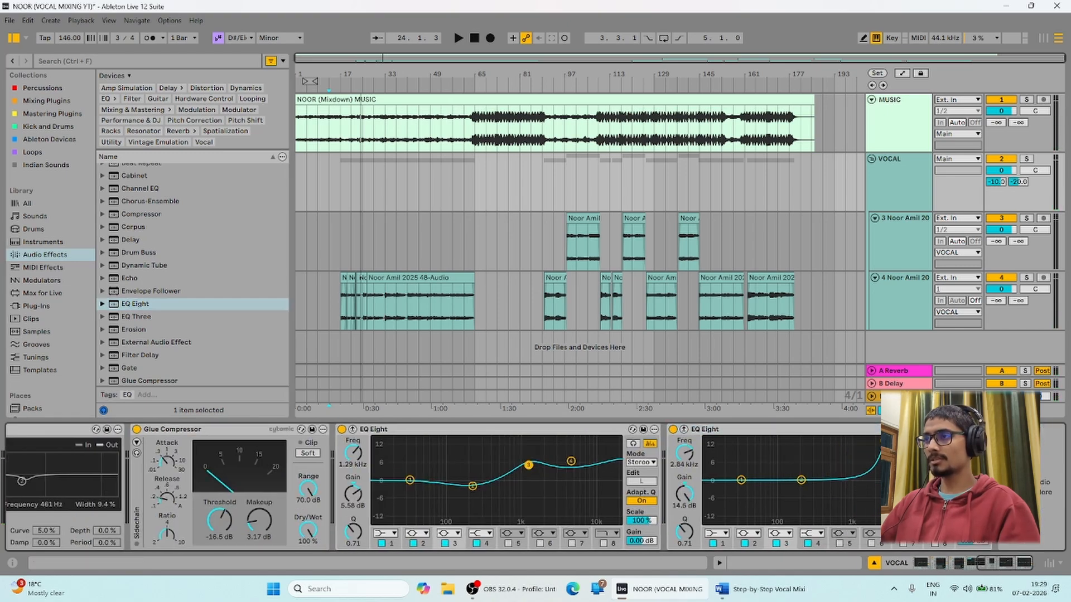
{"action": "key", "text": "space"}
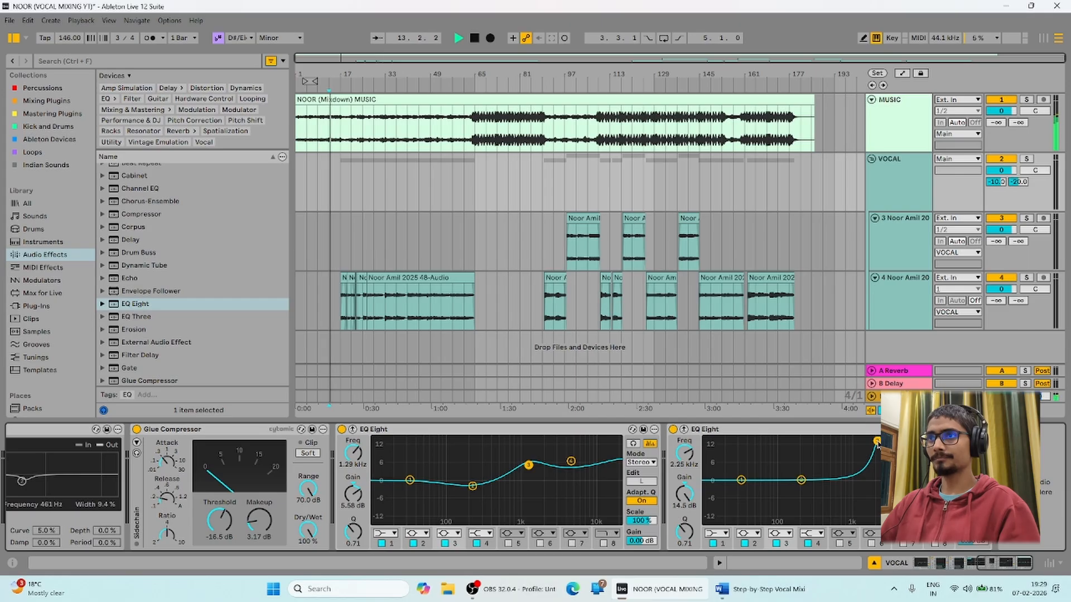
{"action": "left_click", "coordinate": [340, 180]}
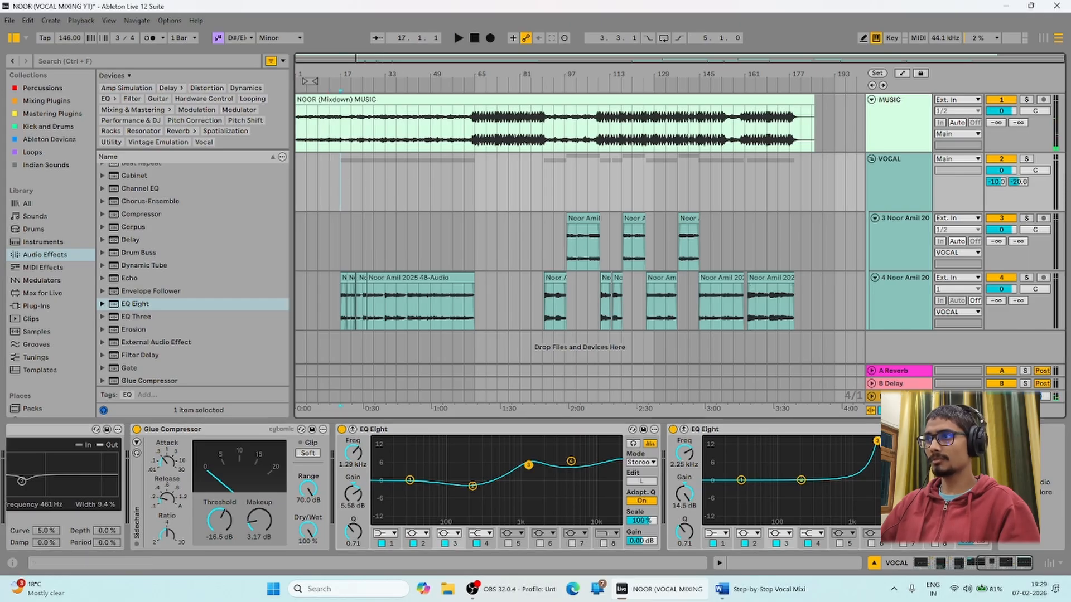
{"action": "mouse_move", "coordinate": [876, 441]}
{"action": "left_mouse_down"}
{"action": "mouse_move", "coordinate": [876, 488]}
{"action": "mouse_move", "coordinate": [885, 439]}
{"action": "left_mouse_up"}
{"action": "key", "text": "space"}
{"action": "mouse_move", "coordinate": [866, 444]}
{"action": "left_mouse_down"}
{"action": "mouse_move", "coordinate": [847, 446]}
{"action": "mouse_move", "coordinate": [866, 445]}
{"action": "mouse_move", "coordinate": [866, 492]}
{"action": "mouse_move", "coordinate": [869, 449]}
{"action": "left_mouse_up"}
{"action": "key", "text": "space"}
{"action": "key", "text": "space"}
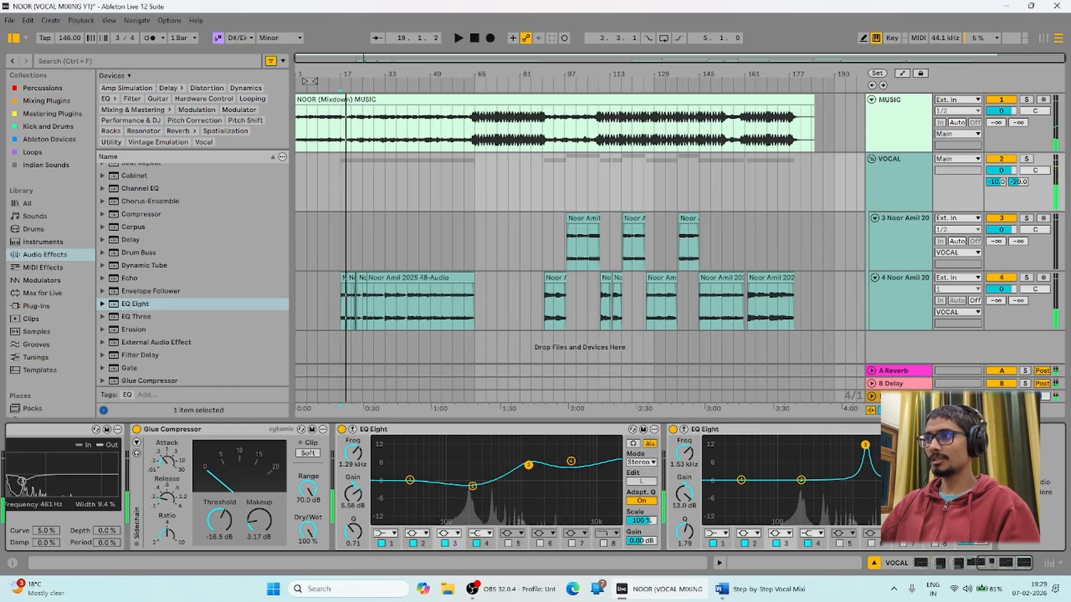
Settle band 3 at about -2.60 dB near 1.78 kHz with Q 1.79.
{"action": "key", "text": "space"}
{"action": "left_click_drag", "start_coordinate": [869, 444], "coordinate": [867, 448]}
{"action": "key", "text": "space"}
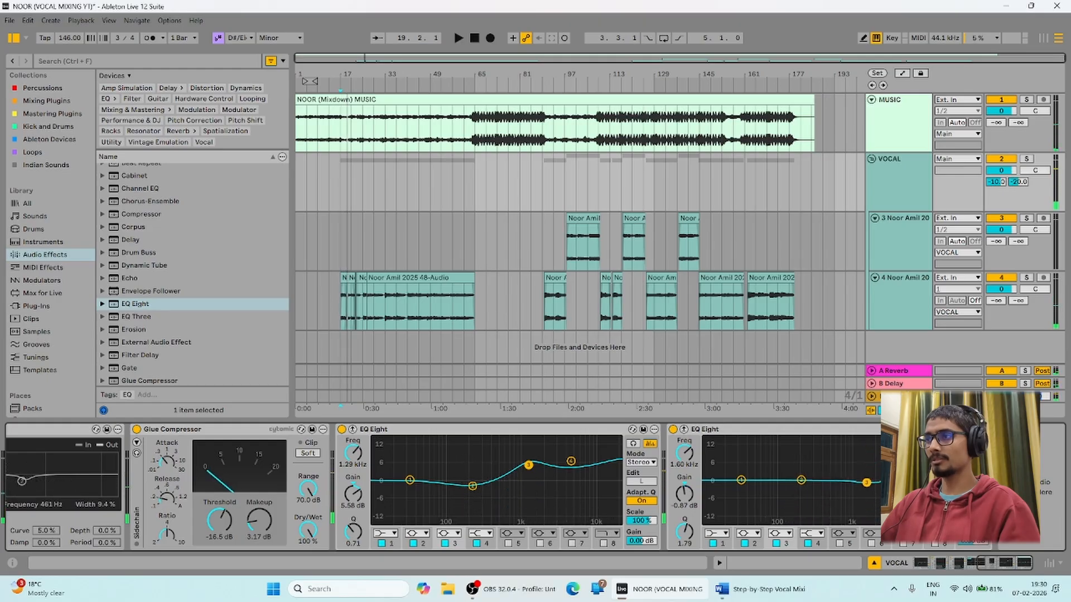
{"action": "key", "text": "space"}
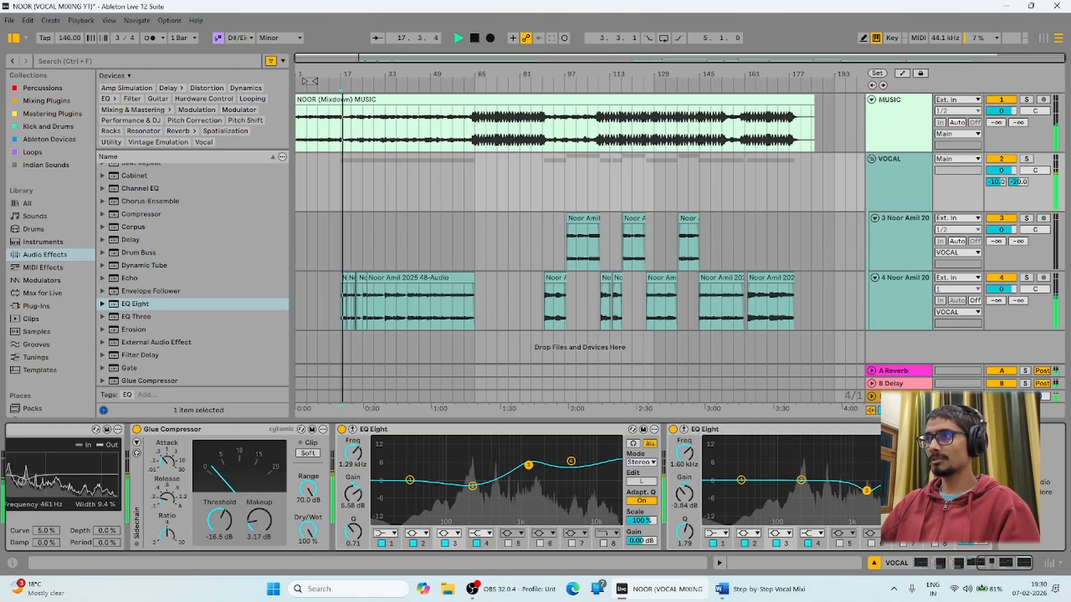
{"action": "left_click_drag", "start_coordinate": [866, 491], "coordinate": [869, 487]}
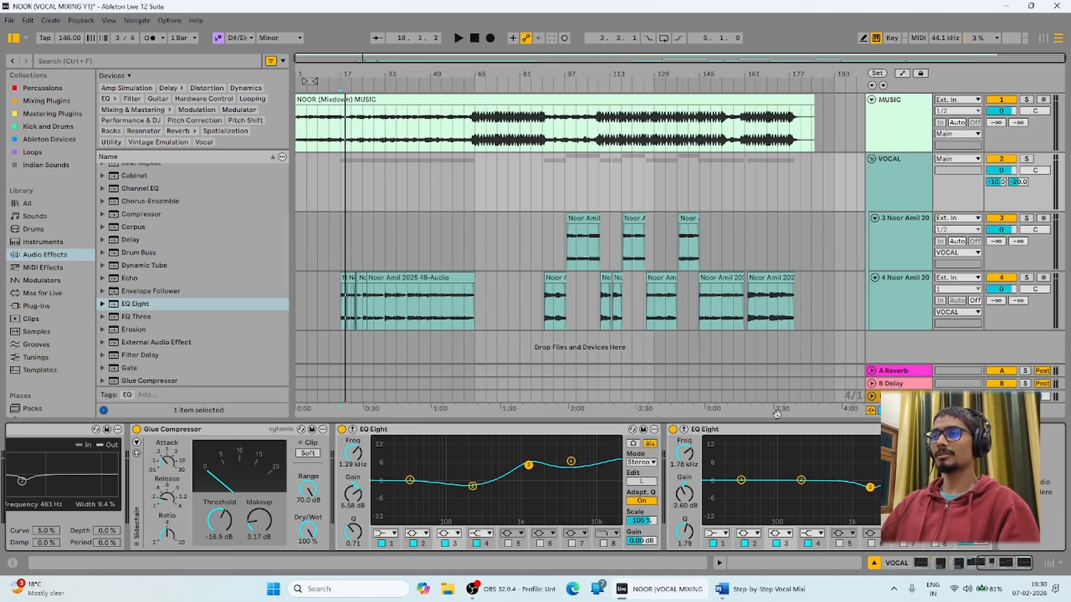
{"action": "key", "text": "space"}
{"action": "left_click", "coordinate": [892, 183]}
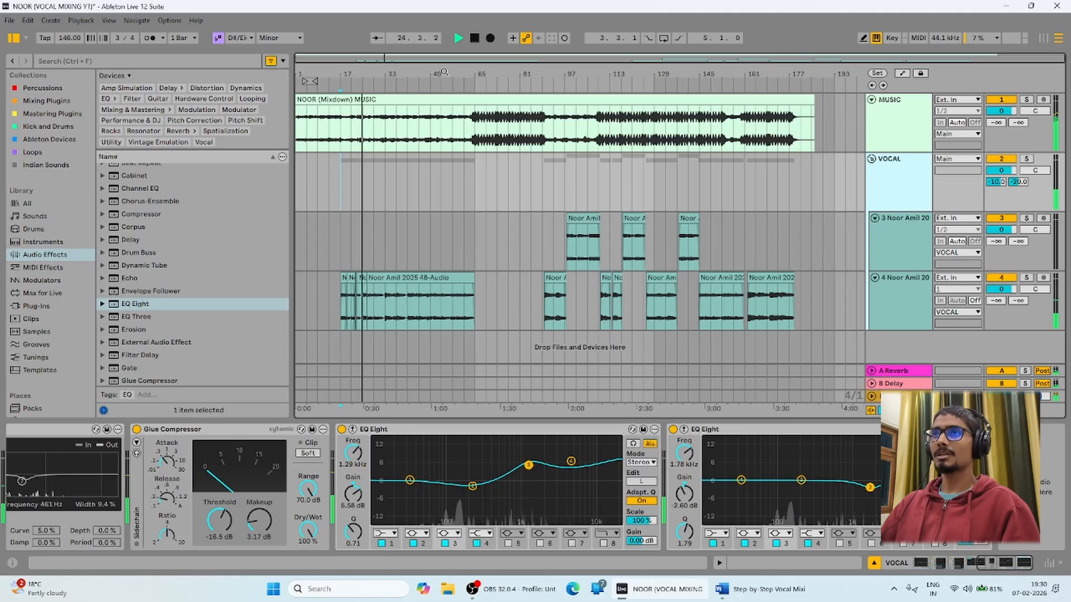
{"action": "left_click_drag", "start_coordinate": [444, 72], "coordinate": [446, 95]}
{"action": "left_click_drag", "start_coordinate": [344, 74], "coordinate": [344, 112]}
{"action": "key", "text": "space"}
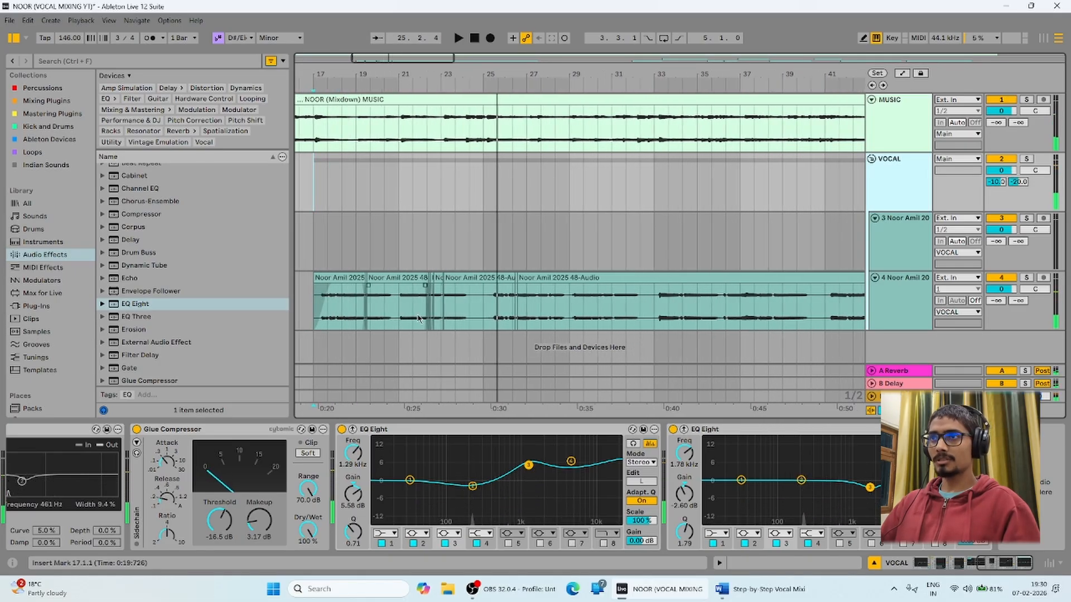
{"action": "left_click_drag", "start_coordinate": [428, 78], "coordinate": [426, 312]}
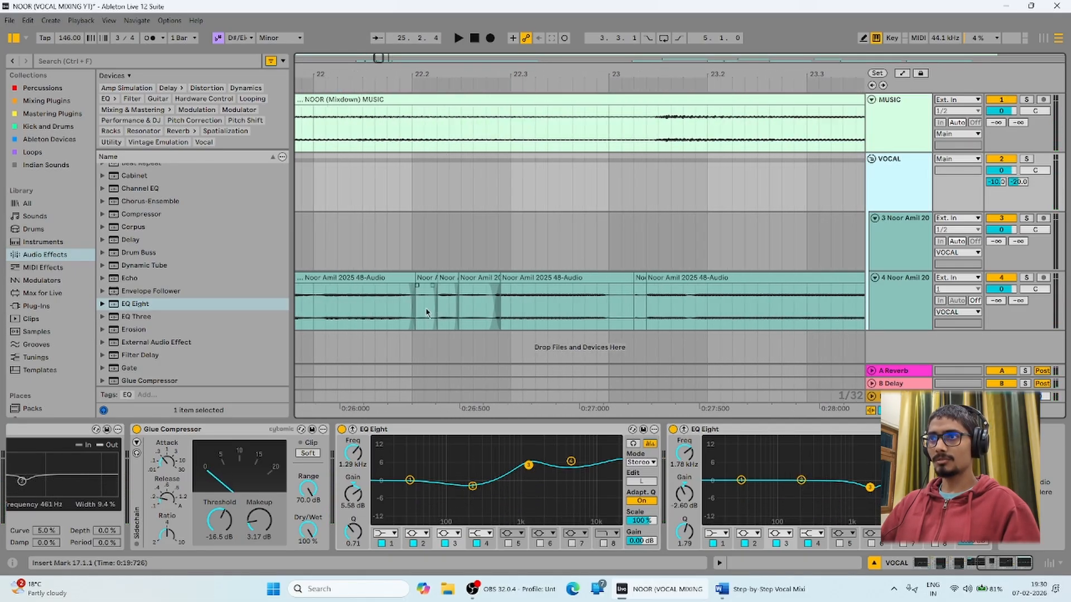
{"action": "double_click", "coordinate": [421, 292]}
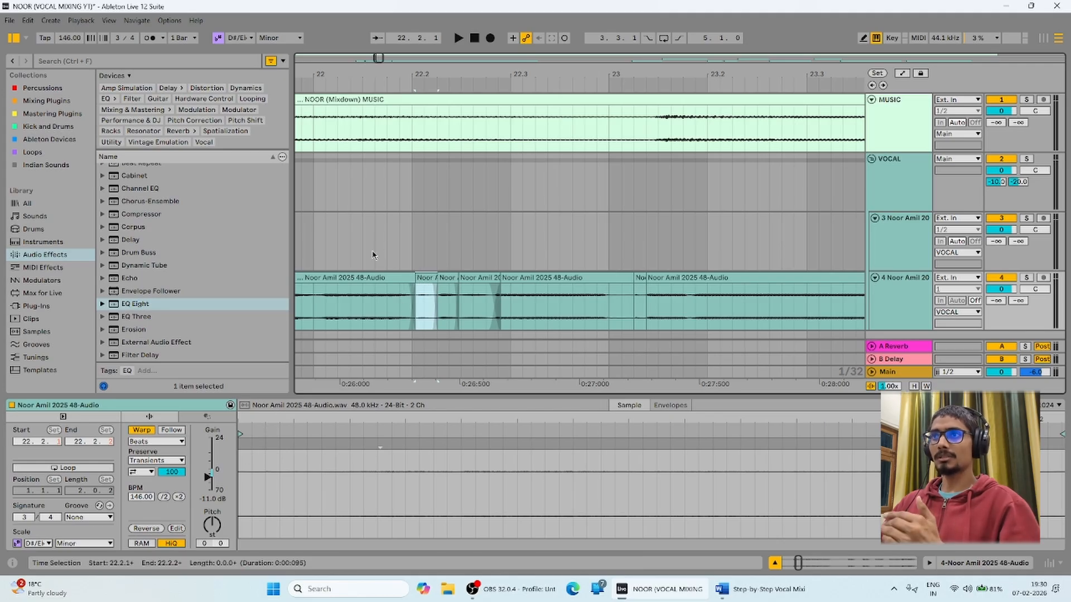
{"action": "left_click_drag", "start_coordinate": [446, 78], "coordinate": [445, 16]}
Play the song from bar 17 and select the VOCAL group track.
{"action": "left_click", "coordinate": [390, 189]}
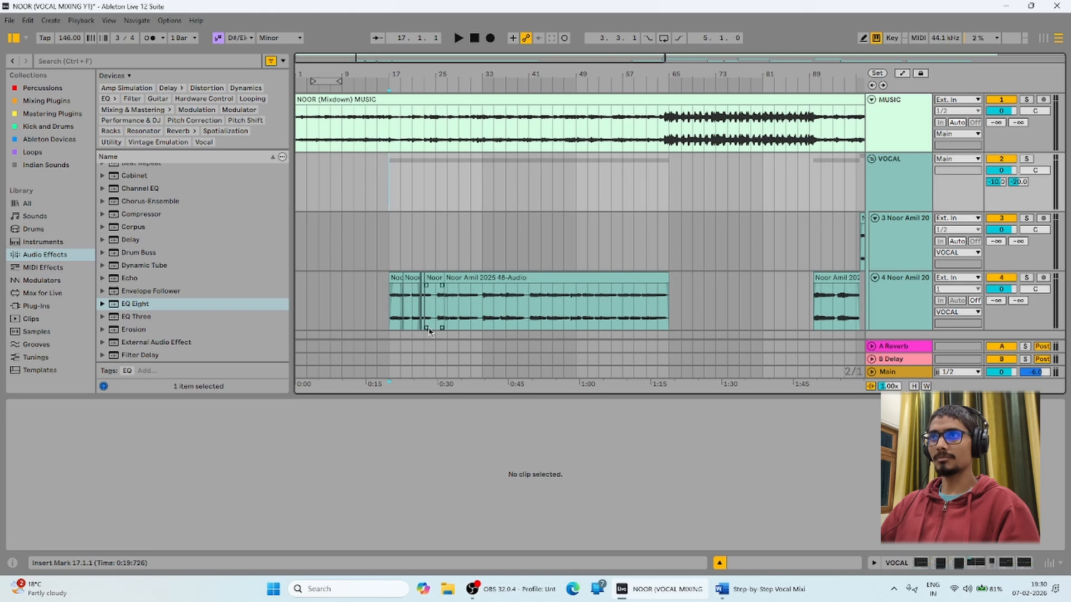
{"action": "left_click_drag", "start_coordinate": [451, 72], "coordinate": [450, 50]}
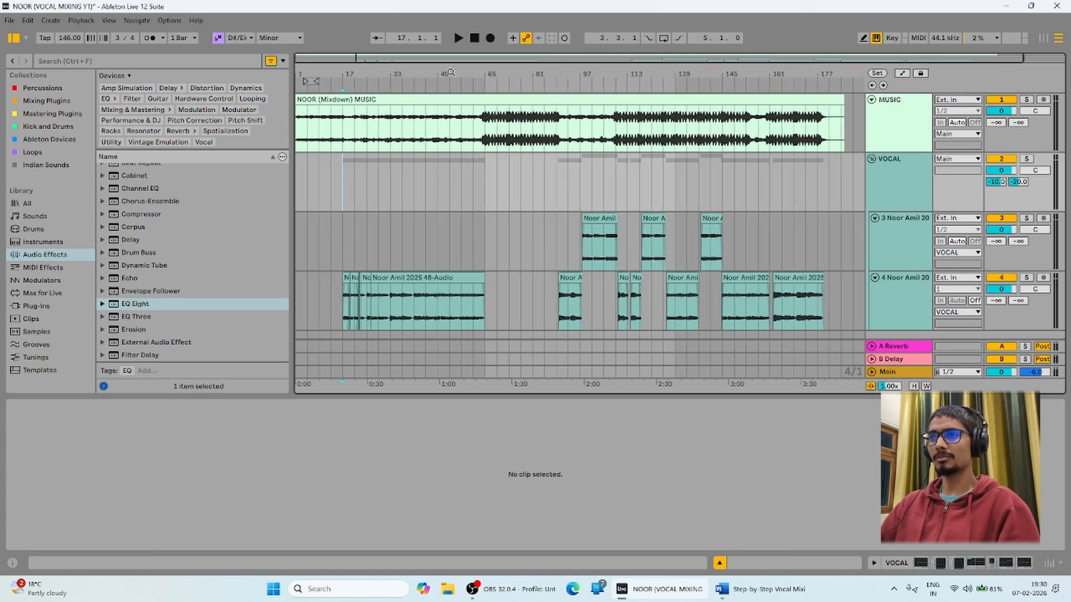
{"action": "key", "text": "space"}
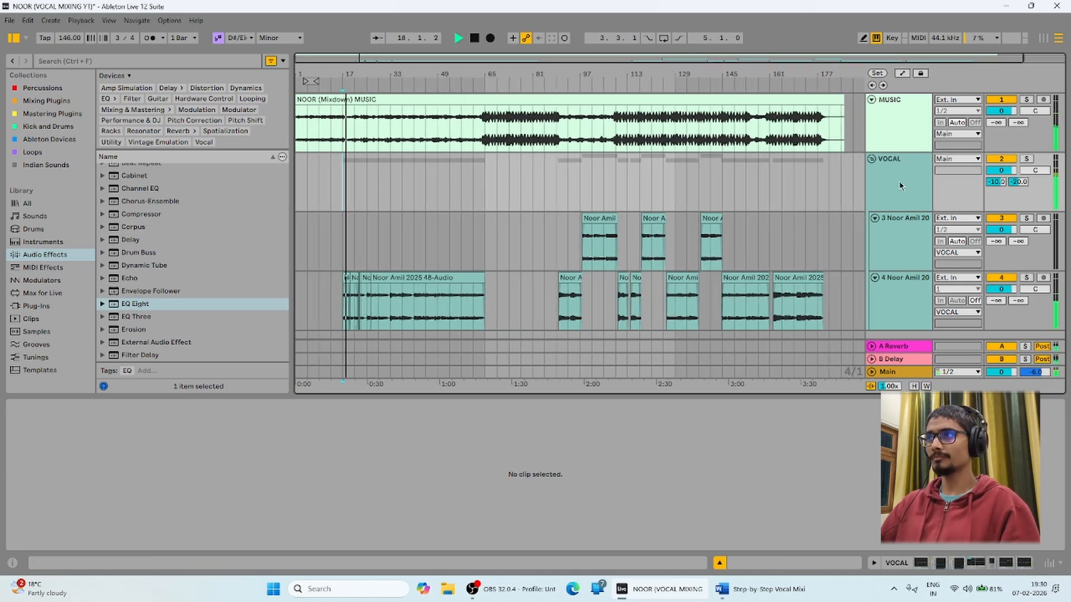
{"action": "left_click", "coordinate": [900, 186]}
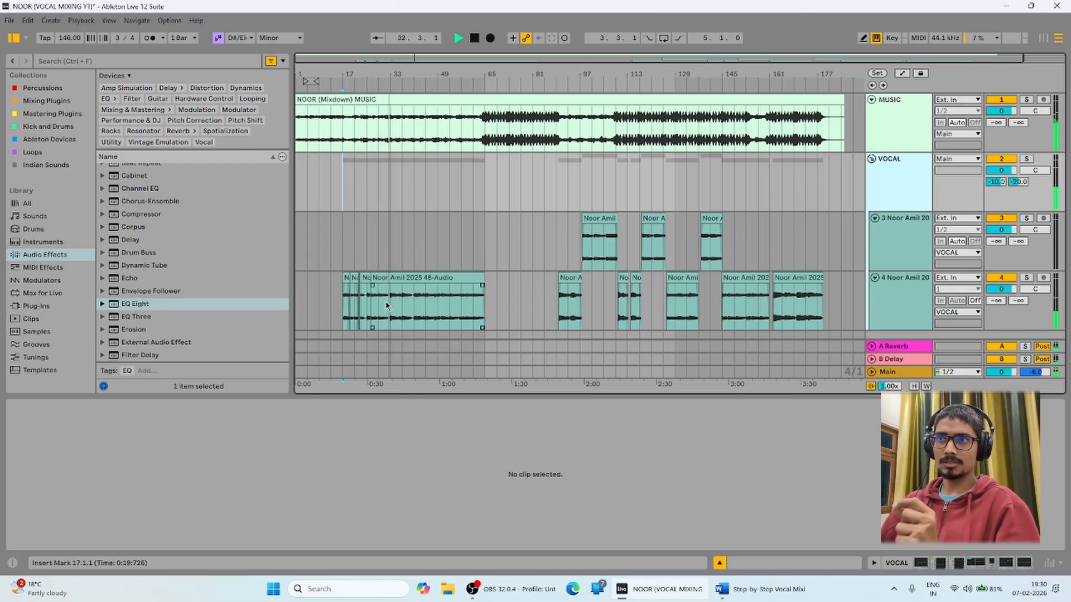
{"action": "key", "text": "space"}
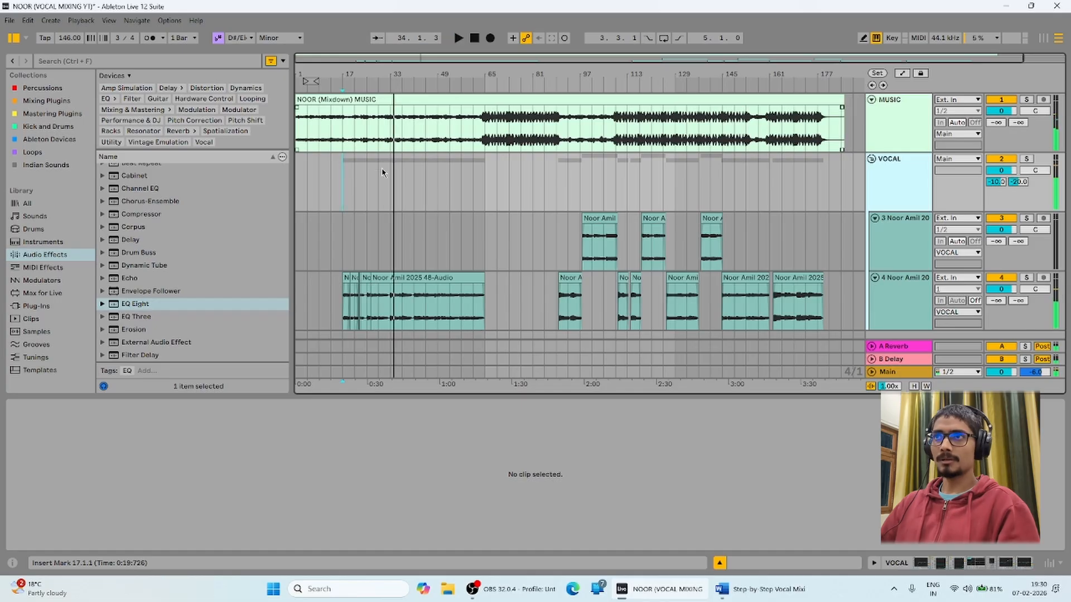
{"action": "left_click", "coordinate": [382, 172]}
{"action": "left_click_drag", "start_coordinate": [386, 85], "coordinate": [394, 210]}
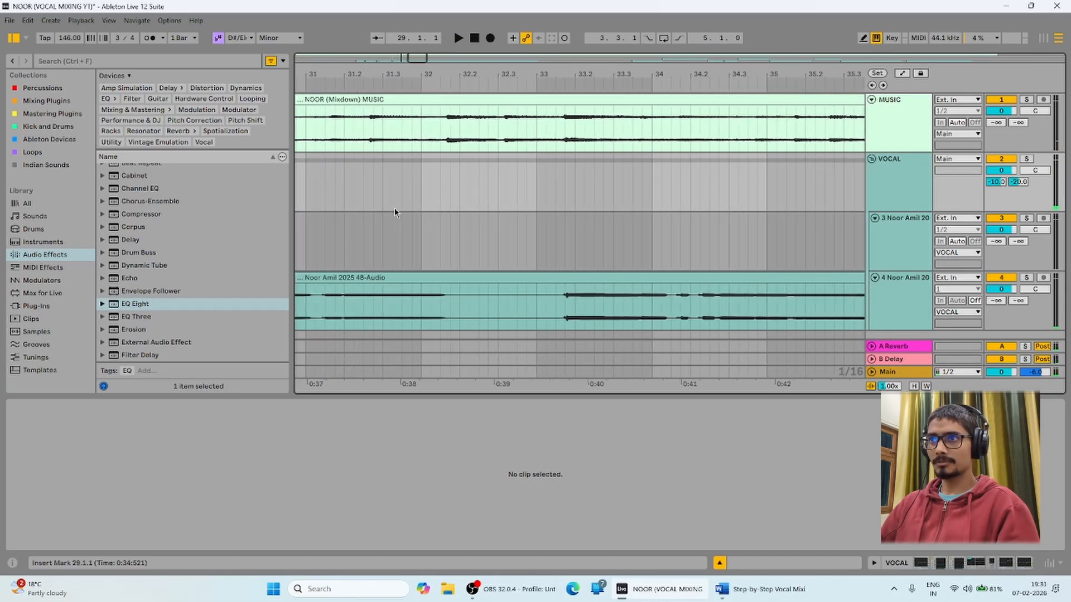
{"action": "left_click", "coordinate": [453, 309]}
{"action": "left_click", "coordinate": [1026, 278]}
{"action": "key", "text": "space"}
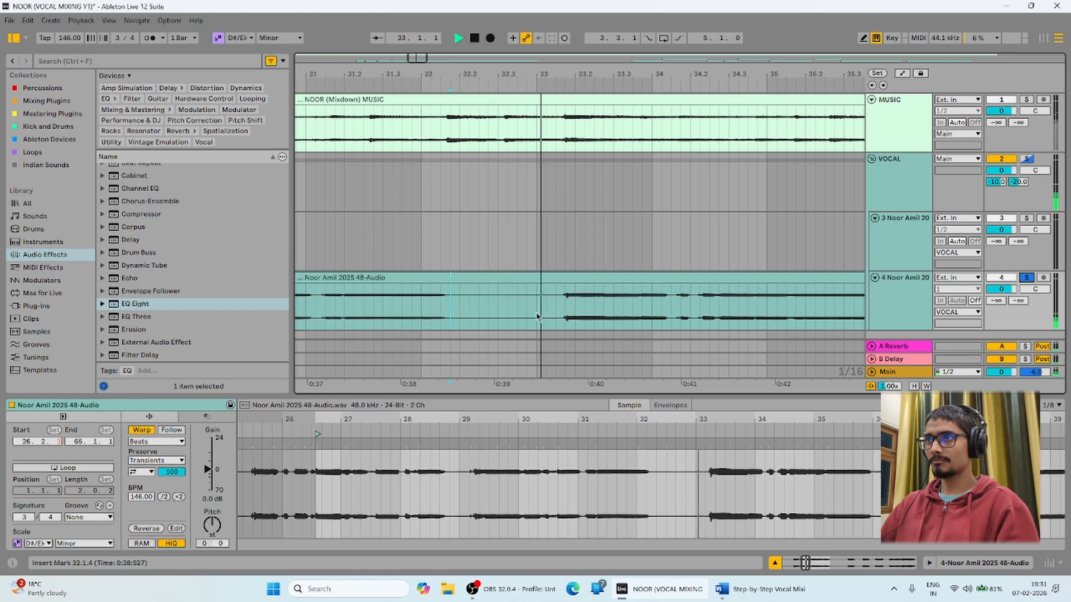
{"action": "key", "text": "space"}
Delete the 32.1.4–33.1.3 gap, fade both clip edges, audition it, then unsolo.
{"action": "left_click_drag", "start_coordinate": [450, 306], "coordinate": [554, 305]}
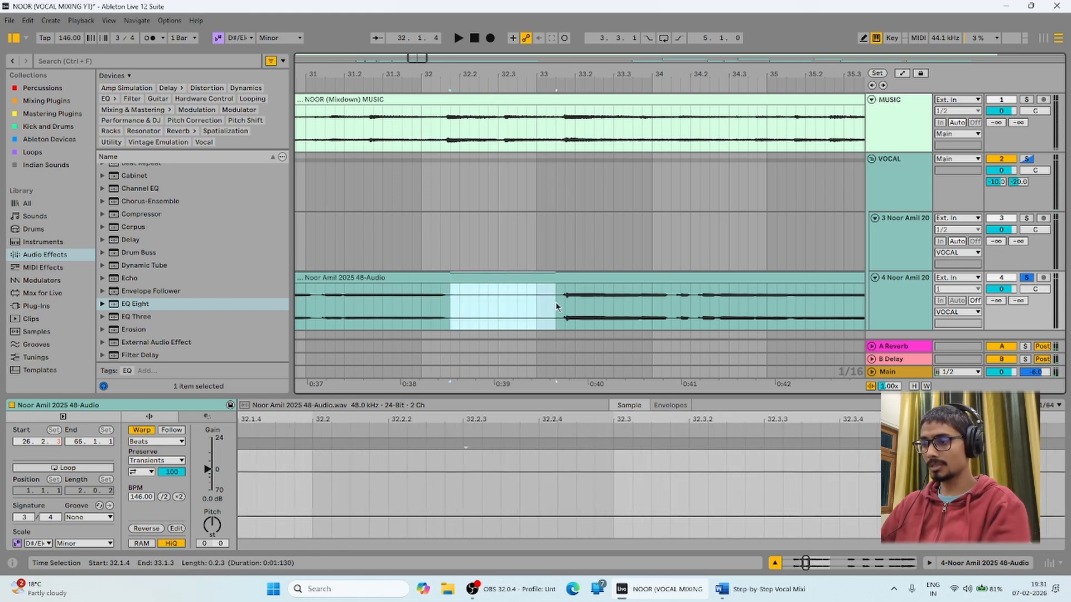
{"action": "key", "text": "Delete"}
{"action": "left_click_drag", "start_coordinate": [449, 285], "coordinate": [434, 289]}
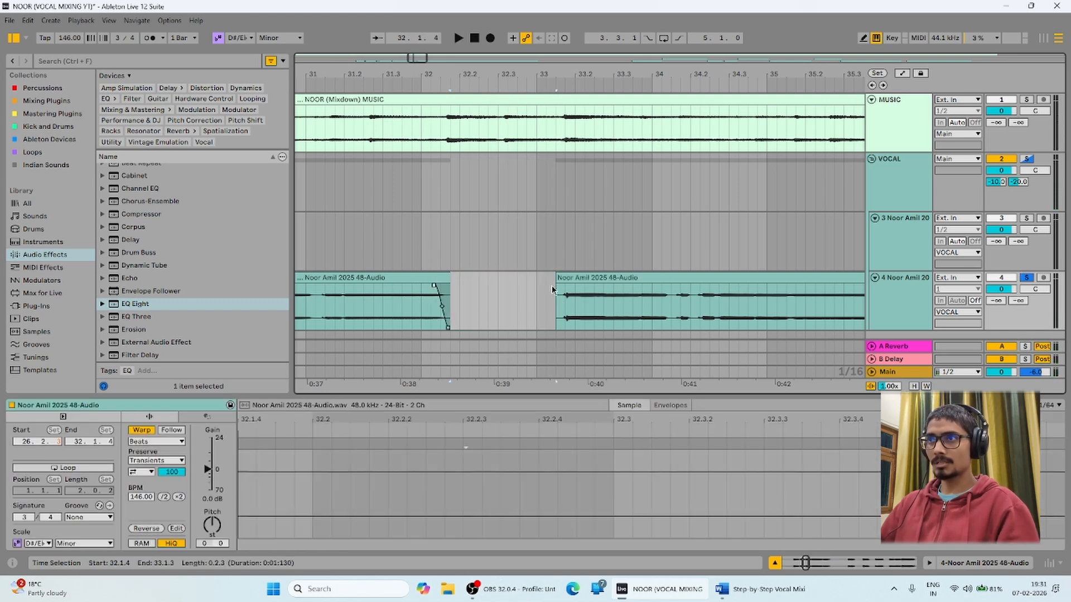
{"action": "left_click_drag", "start_coordinate": [556, 285], "coordinate": [578, 286]}
{"action": "left_click", "coordinate": [547, 309]}
{"action": "key", "text": "space"}
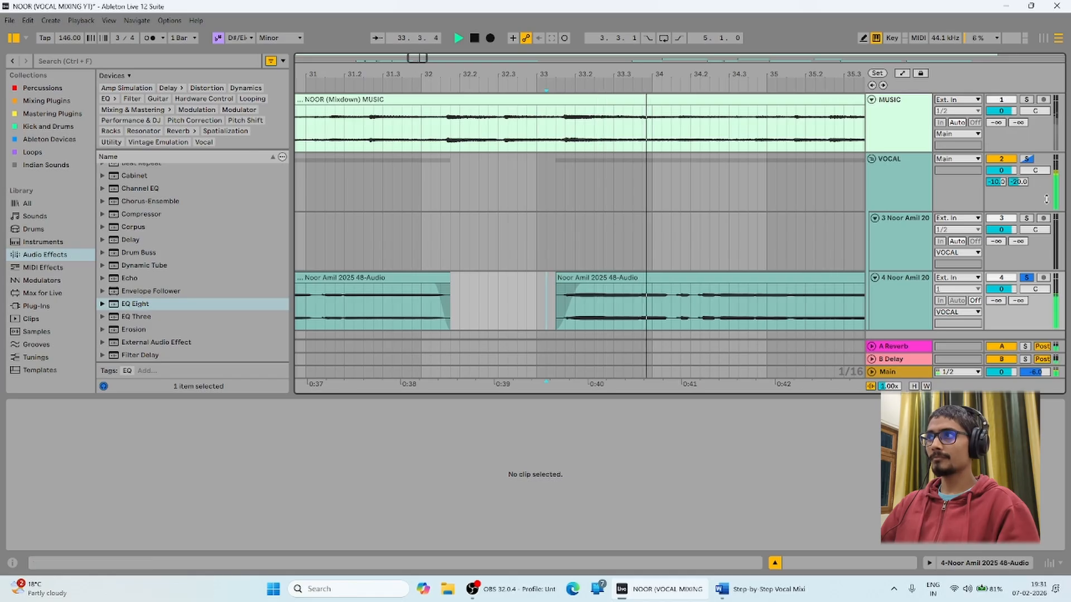
{"action": "left_click", "coordinate": [1027, 159]}
{"action": "left_click_drag", "start_coordinate": [691, 74], "coordinate": [426, 14]}
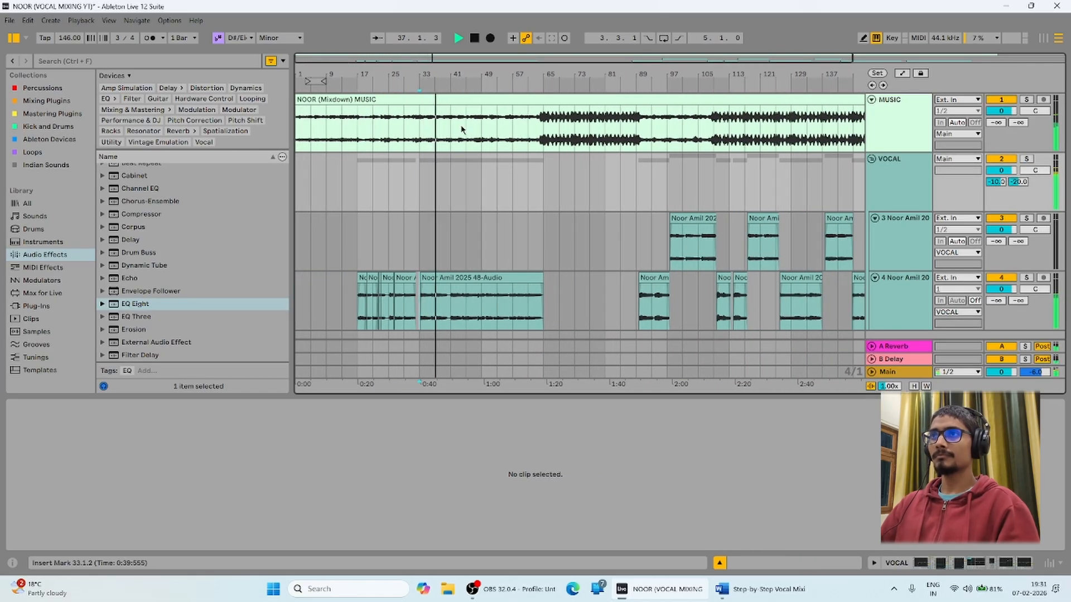
Zoom out to the whole song and play it from bar 89.
{"action": "left_click_drag", "start_coordinate": [412, 84], "coordinate": [411, 74]}
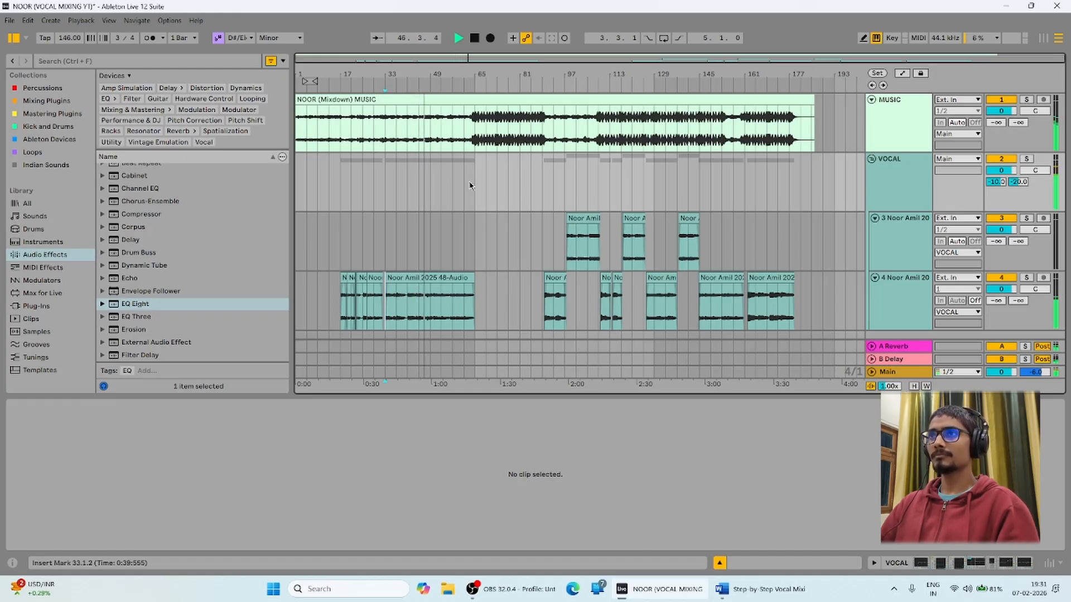
{"action": "key", "text": "space"}
{"action": "left_click", "coordinate": [540, 174]}
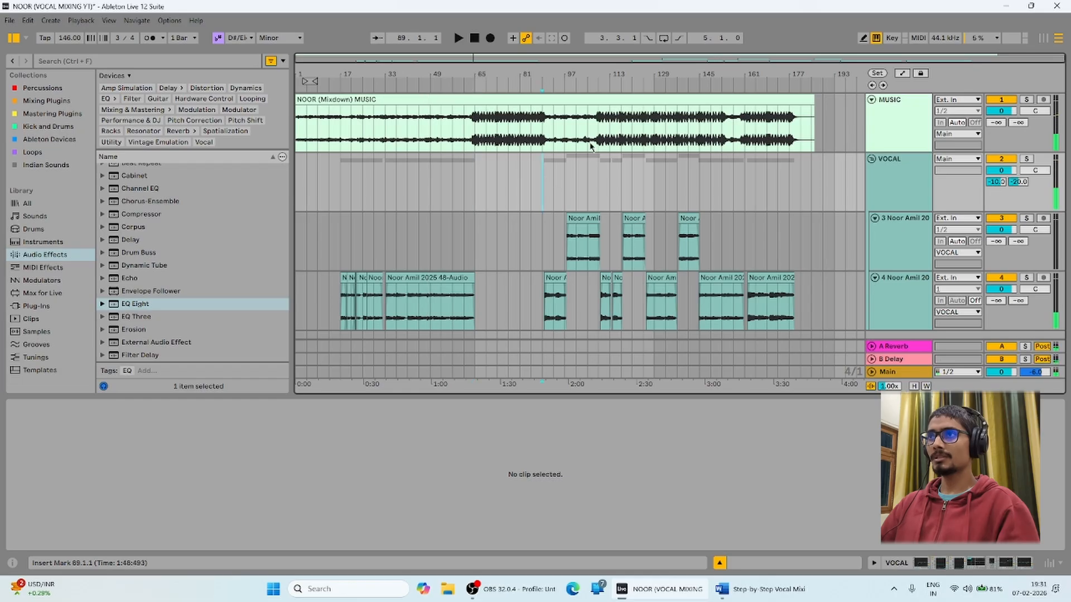
{"action": "mouse_move", "coordinate": [554, 74]}
{"action": "left_mouse_down"}
{"action": "mouse_move", "coordinate": [512, 73]}
{"action": "mouse_move", "coordinate": [557, 79]}
{"action": "left_mouse_up"}
{"action": "key", "text": "space"}
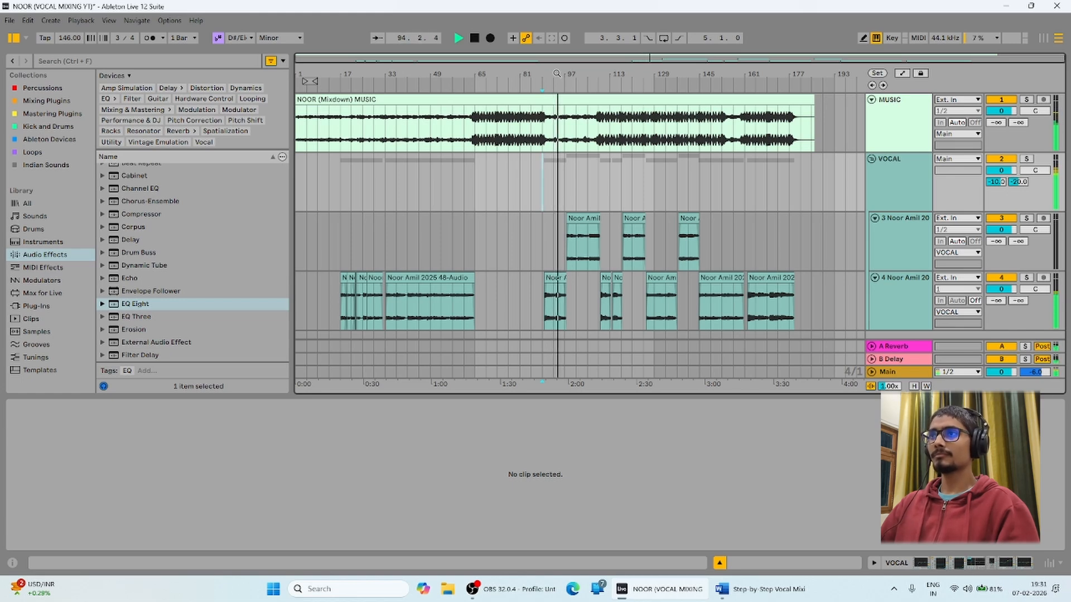
{"action": "key", "text": "space"}
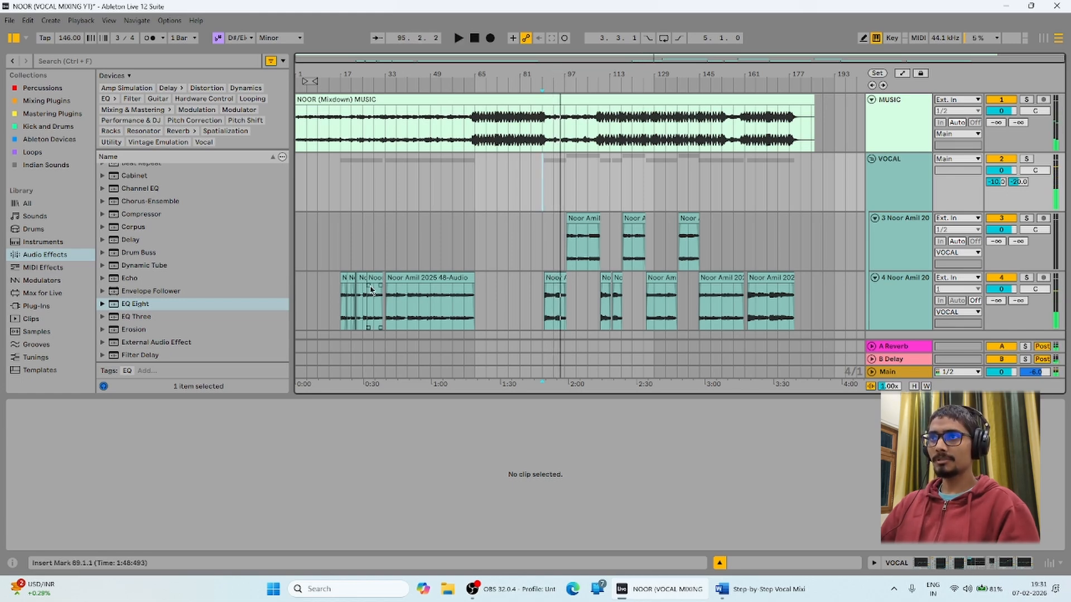
Select clips on tracks 3–4 and VOCAL bars 89–177, then clear the selection.
{"action": "left_click_drag", "start_coordinate": [326, 291], "coordinate": [311, 307]}
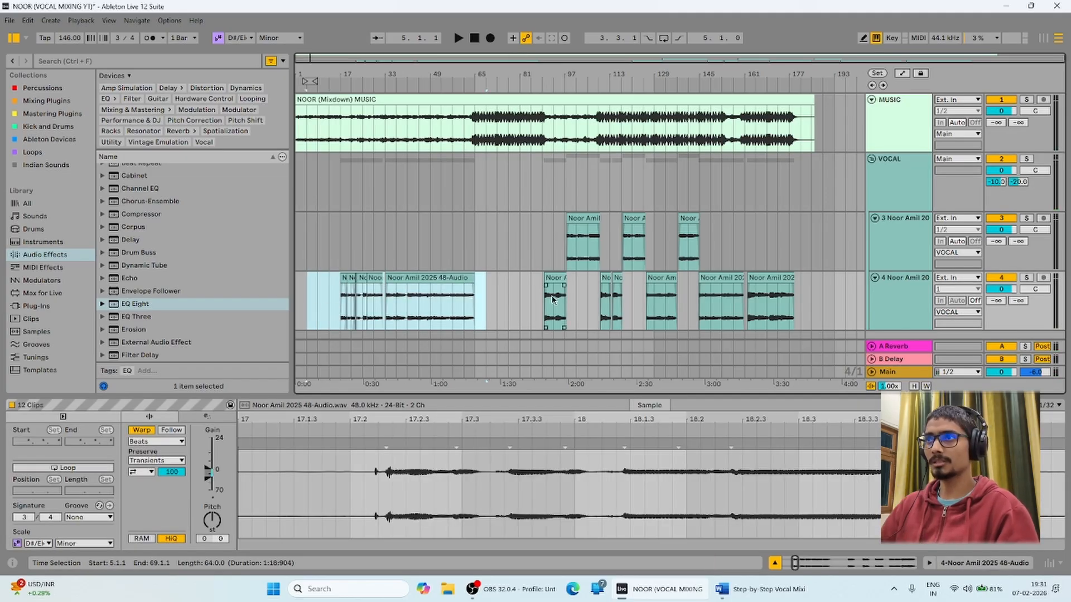
{"action": "left_click_drag", "start_coordinate": [542, 287], "coordinate": [579, 288]}
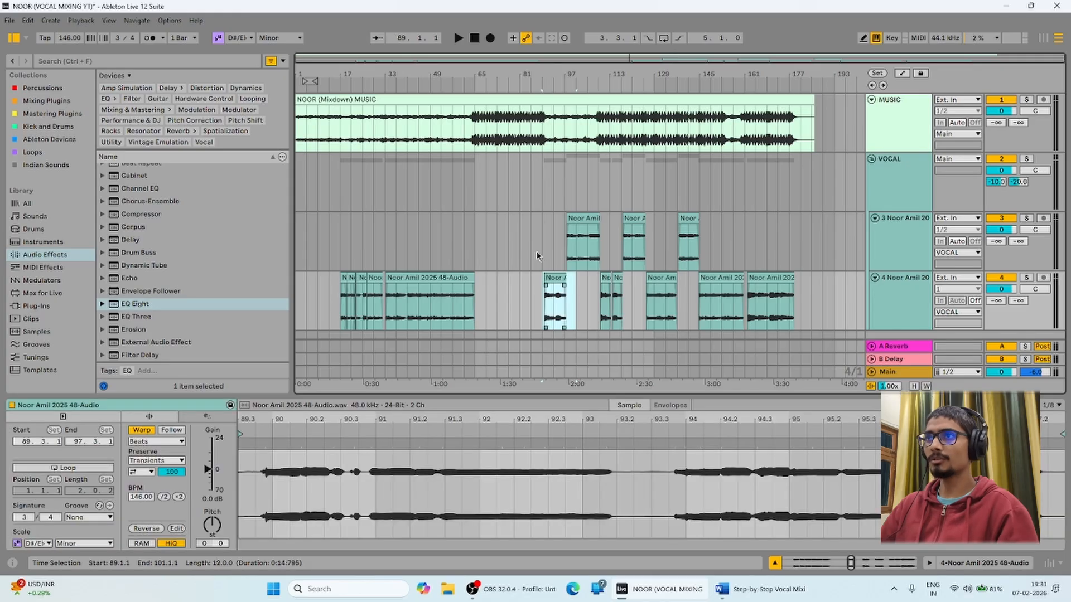
{"action": "left_click_drag", "start_coordinate": [537, 251], "coordinate": [546, 213]}
{"action": "left_click", "coordinate": [543, 205]}
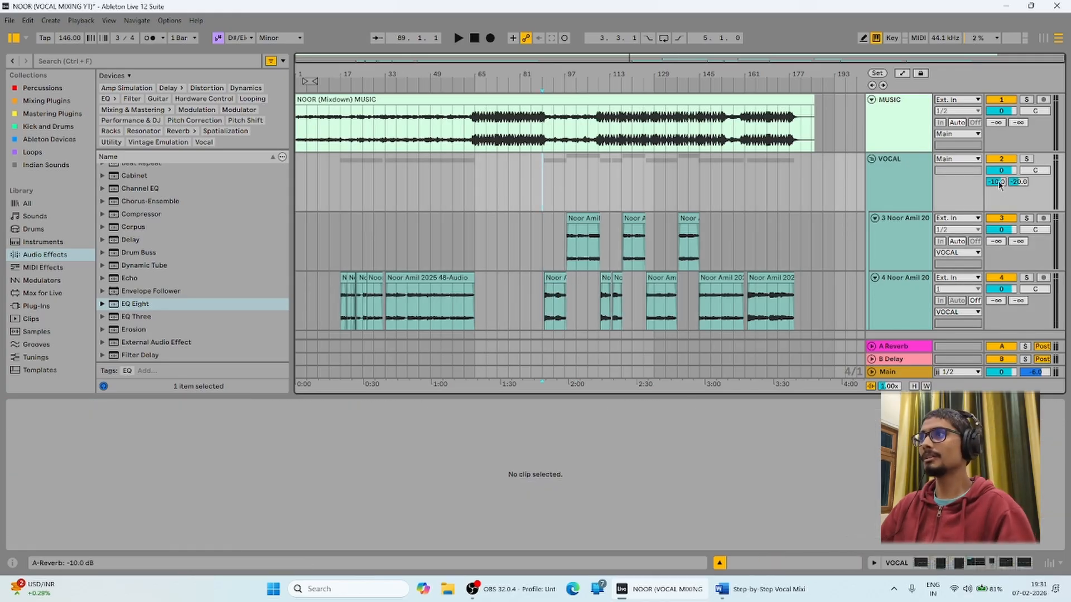
{"action": "left_click_drag", "start_coordinate": [473, 252], "coordinate": [296, 250]}
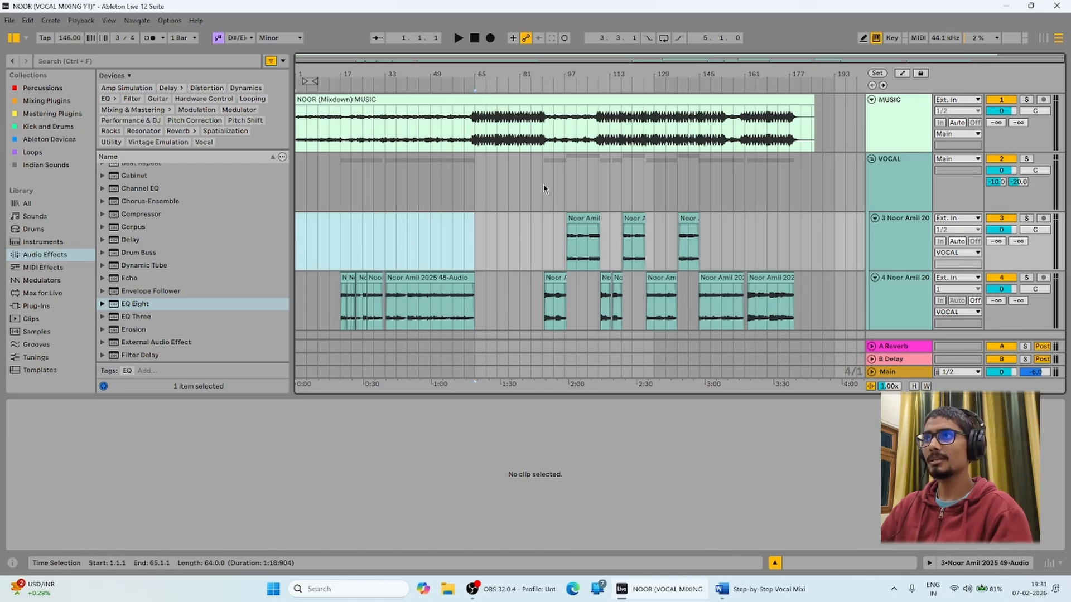
{"action": "left_click_drag", "start_coordinate": [543, 186], "coordinate": [787, 190]}
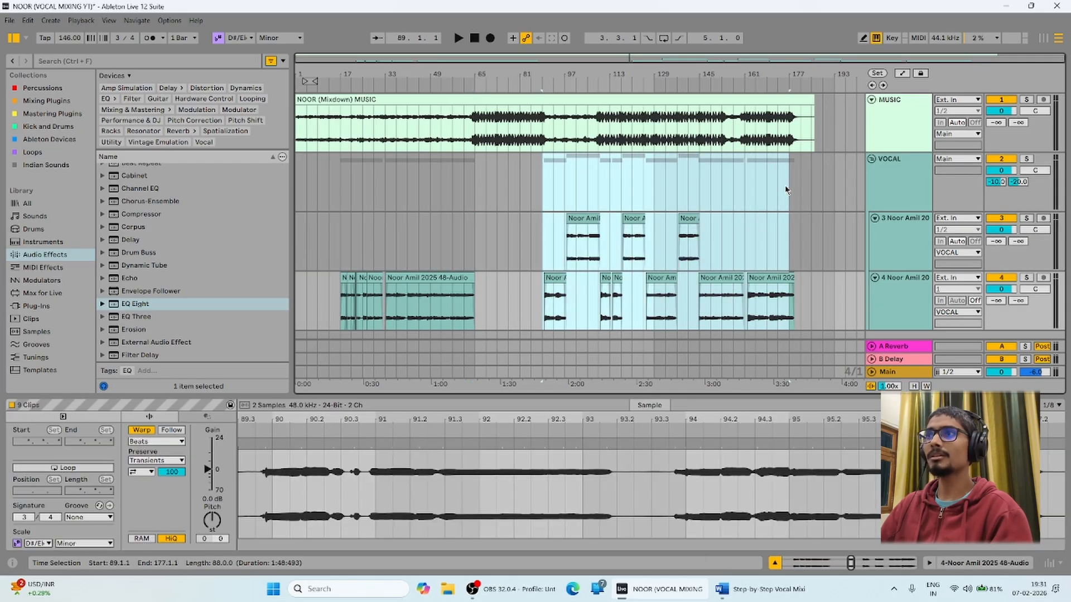
{"action": "left_click", "coordinate": [543, 197]}
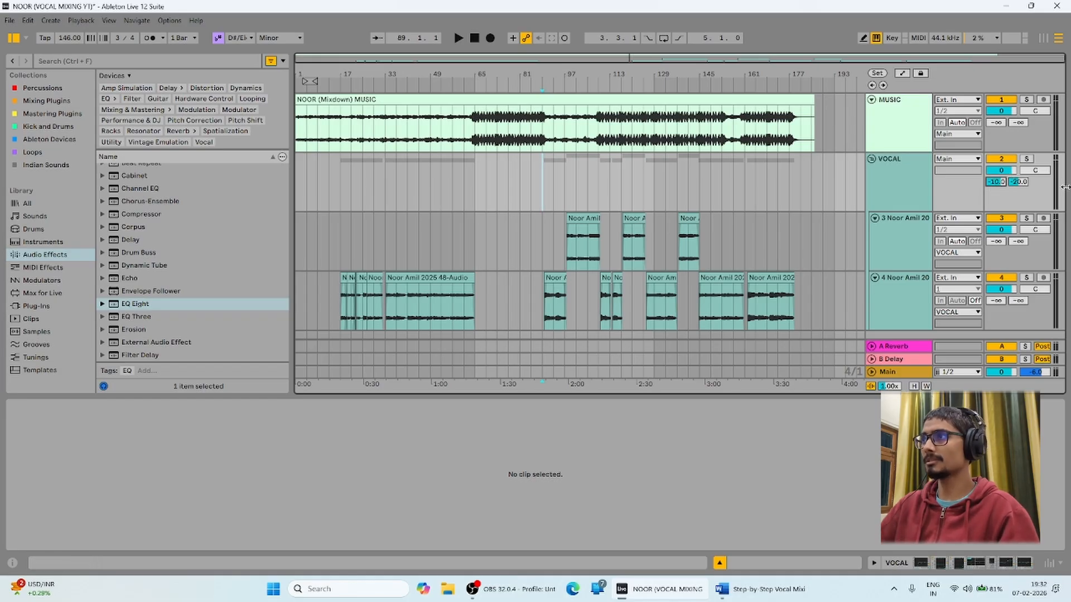
Show the VOCAL reverb send automation and add a -10 dB breakpoint near bar 81.
{"action": "right_click", "coordinate": [999, 183]}
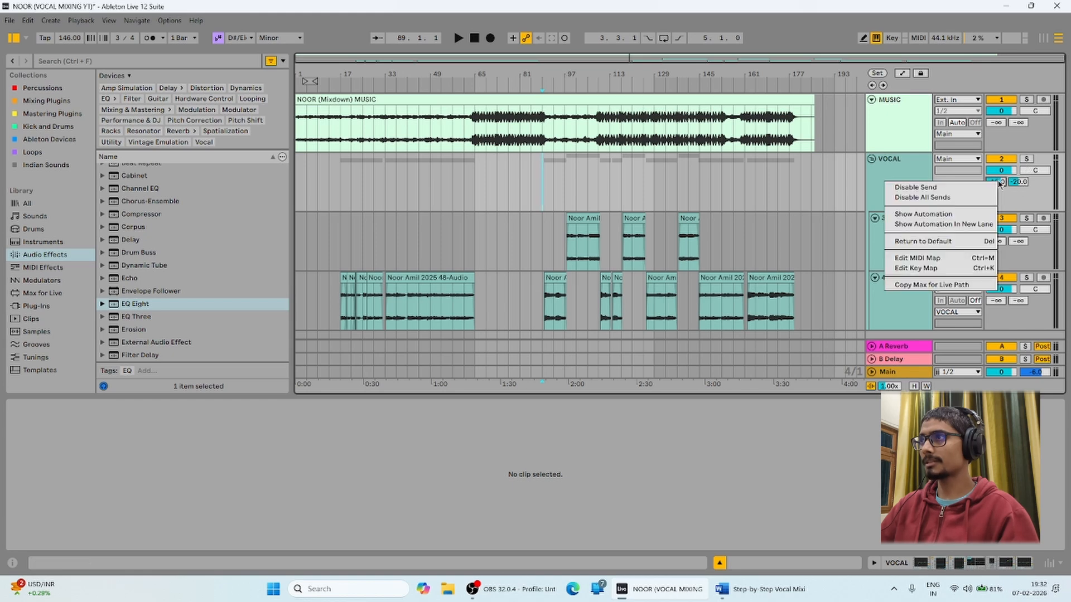
{"action": "left_click", "coordinate": [939, 217]}
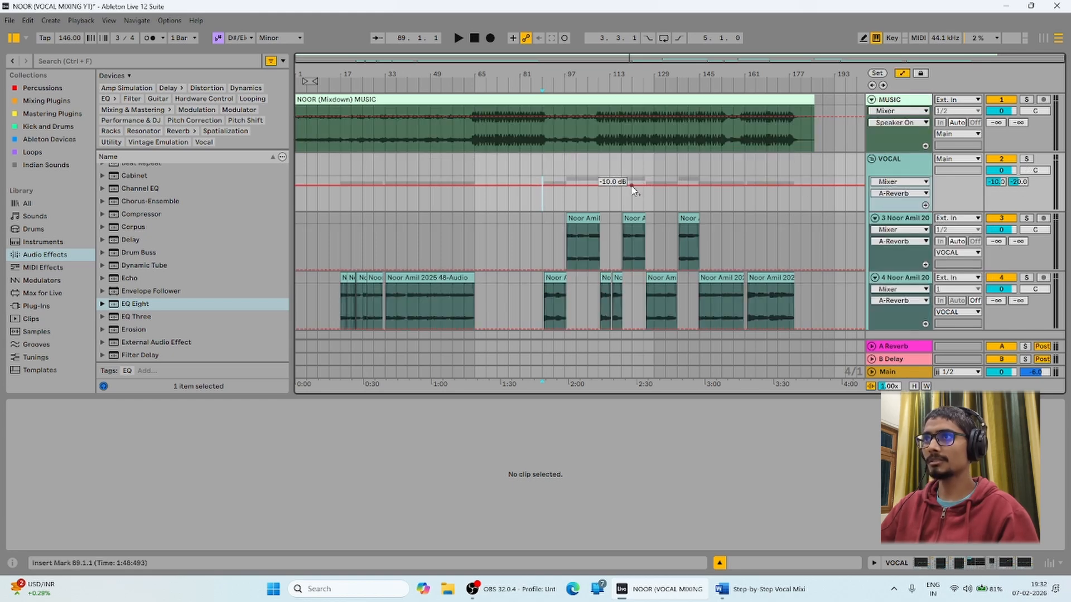
{"action": "left_click", "coordinate": [531, 188]}
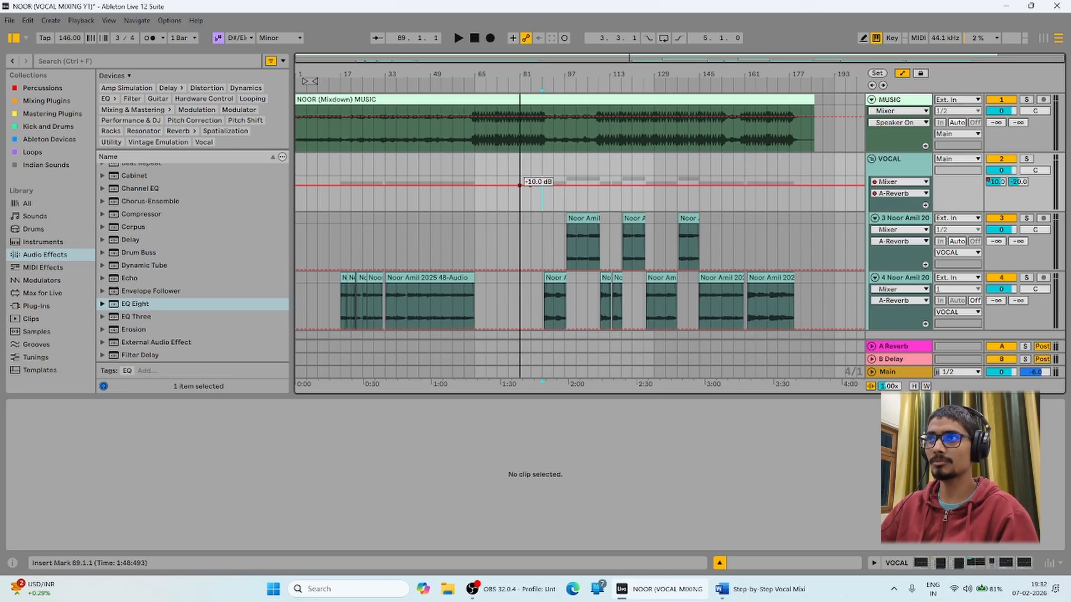
{"action": "left_click_drag", "start_coordinate": [520, 185], "coordinate": [520, 187]}
{"action": "right_click", "coordinate": [520, 187]}
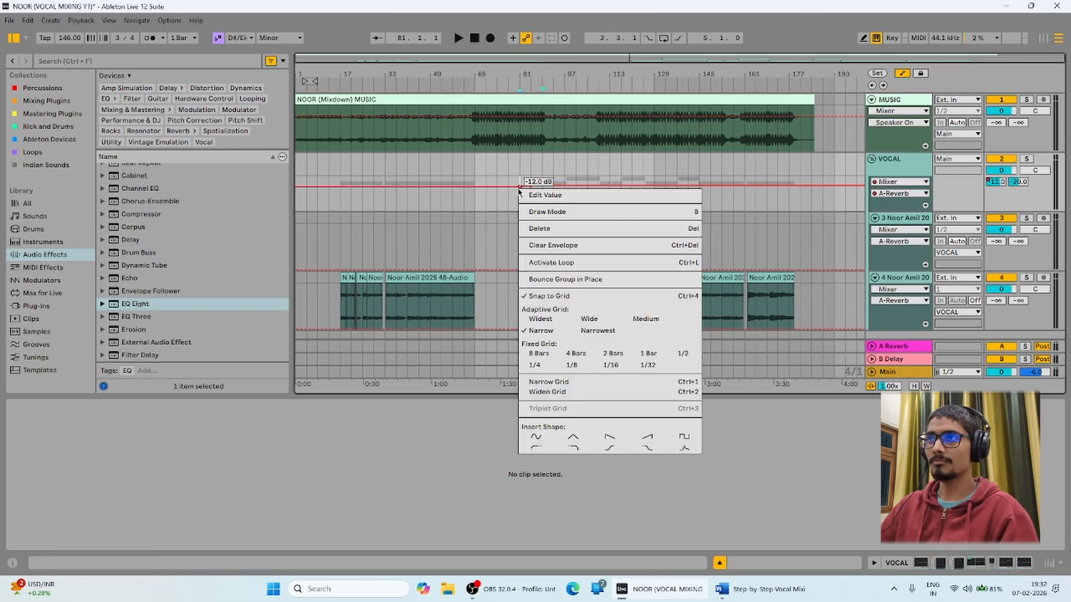
{"action": "left_click", "coordinate": [515, 193]}
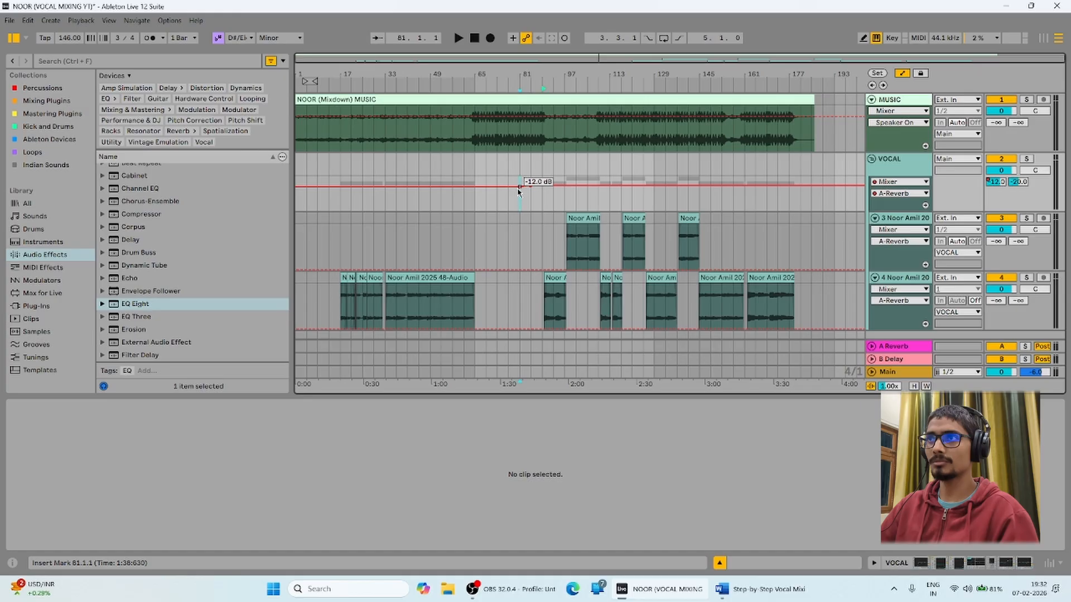
{"action": "left_click_drag", "start_coordinate": [517, 190], "coordinate": [519, 191]}
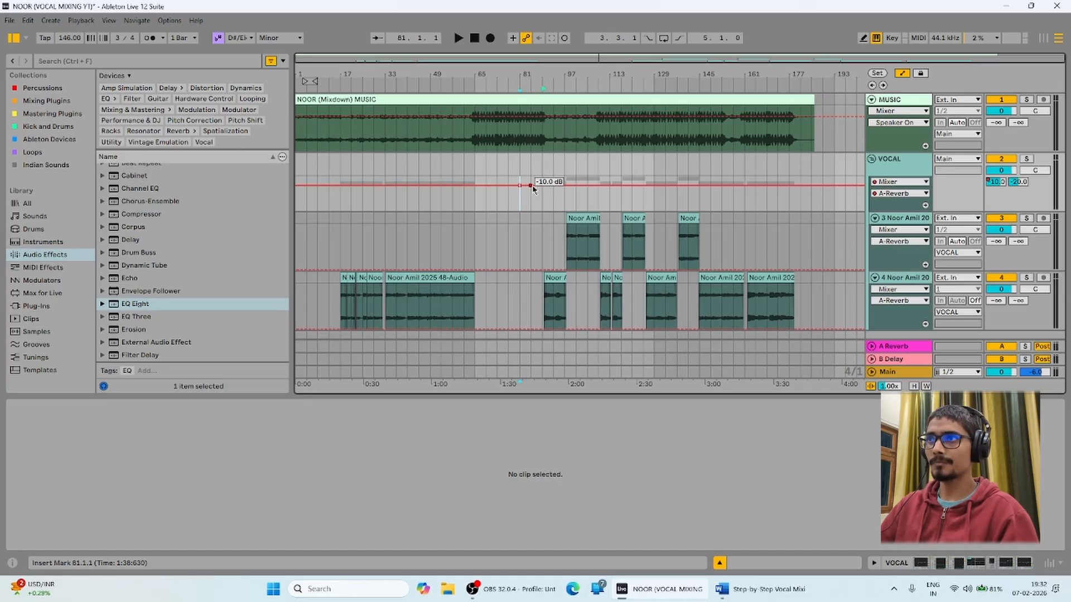
Set the breakpoint near bar 85 to -8 dB and audition the send ramp.
{"action": "right_click", "coordinate": [530, 184]}
{"action": "left_click", "coordinate": [545, 186]}
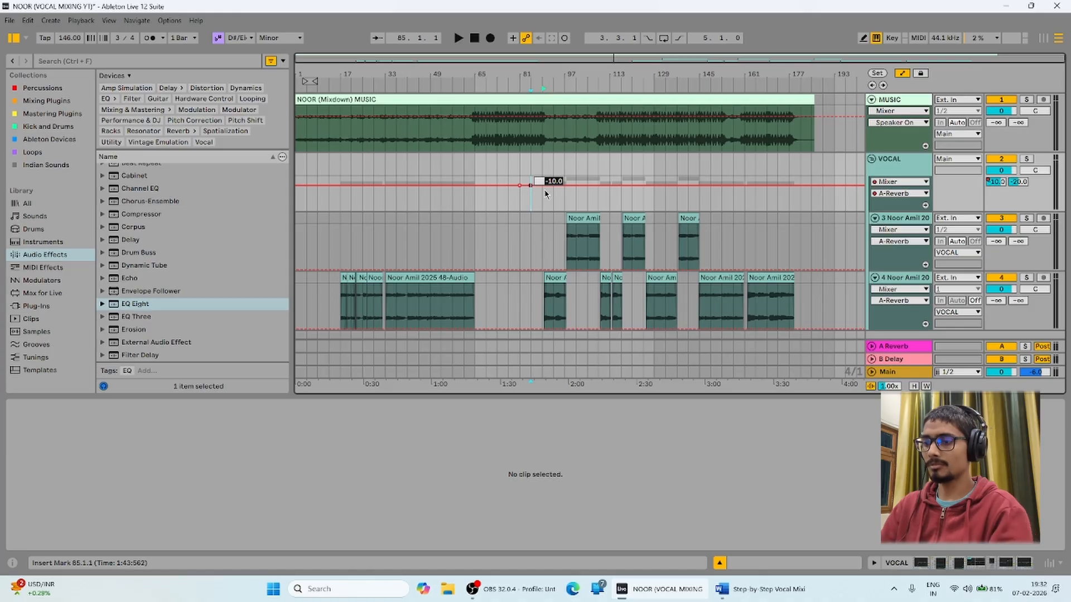
{"action": "type", "text": "-8"}
{"action": "key", "text": "Return"}
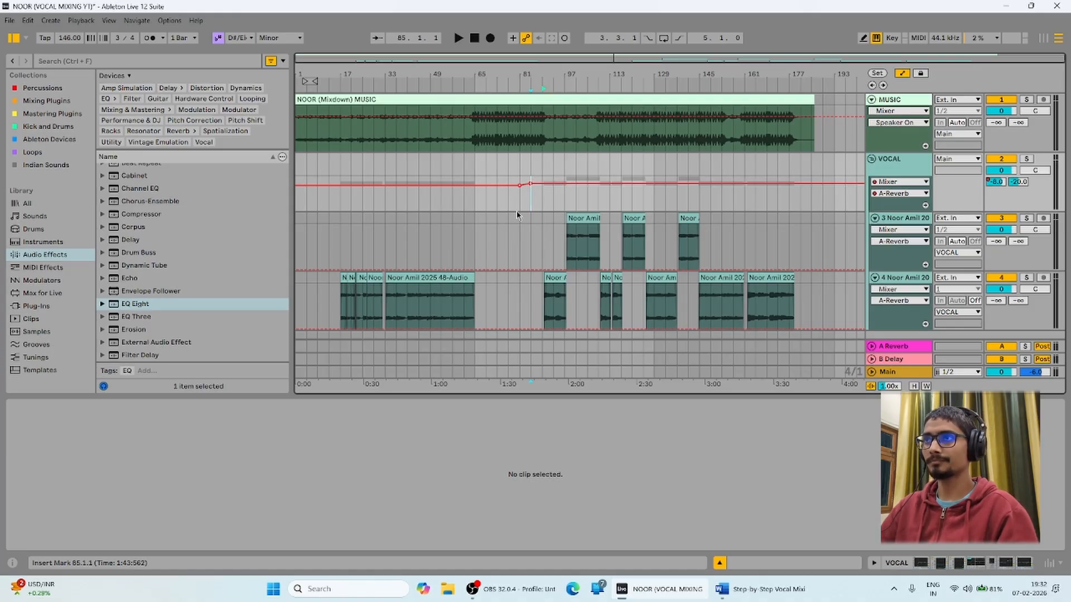
{"action": "key", "text": "space"}
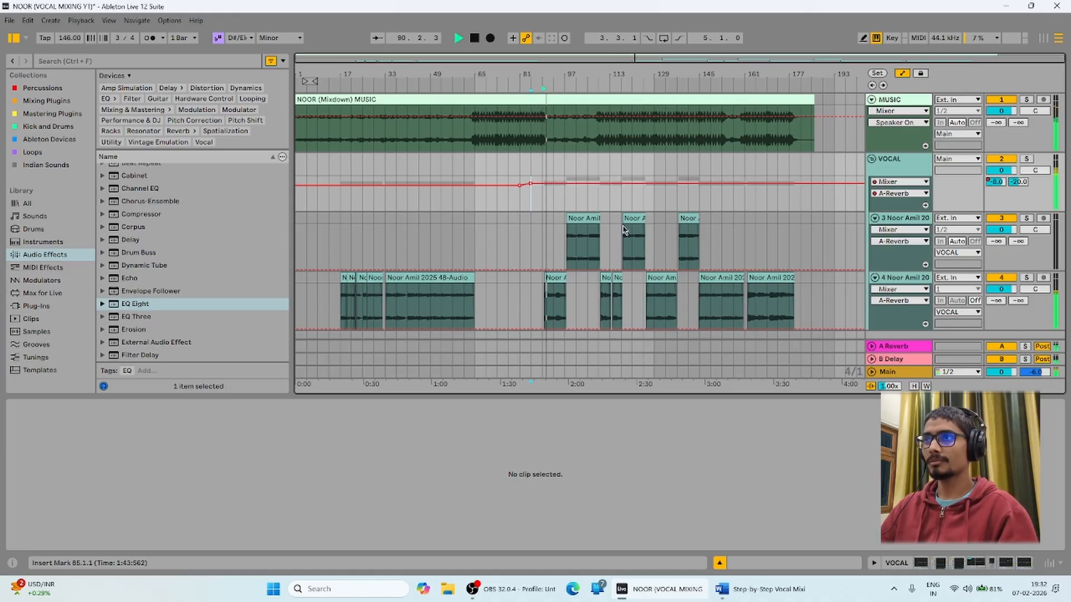
{"action": "key", "text": "space"}
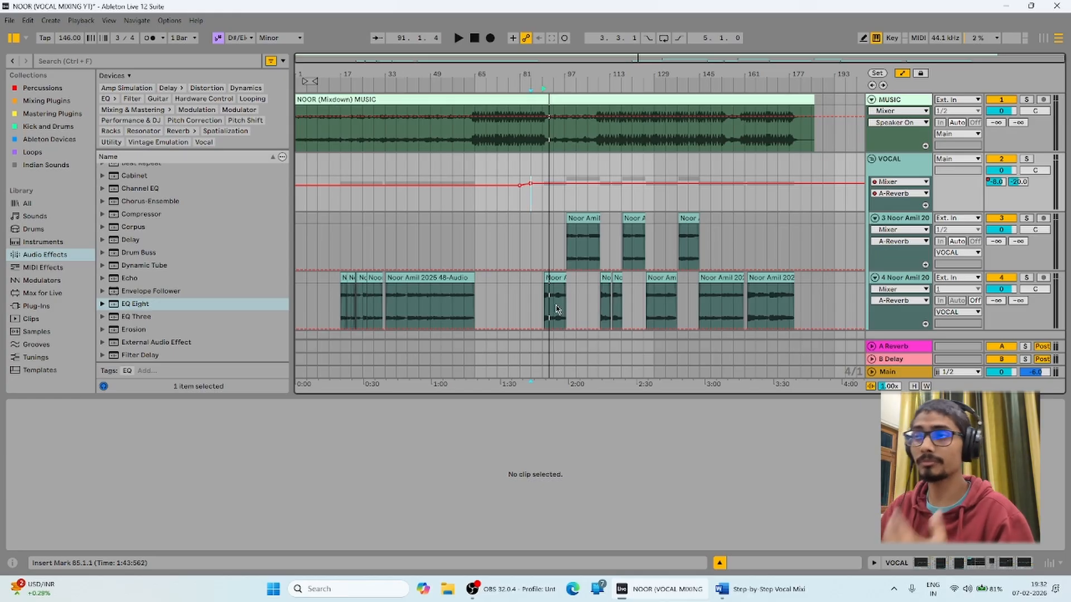
{"action": "key", "text": "space"}
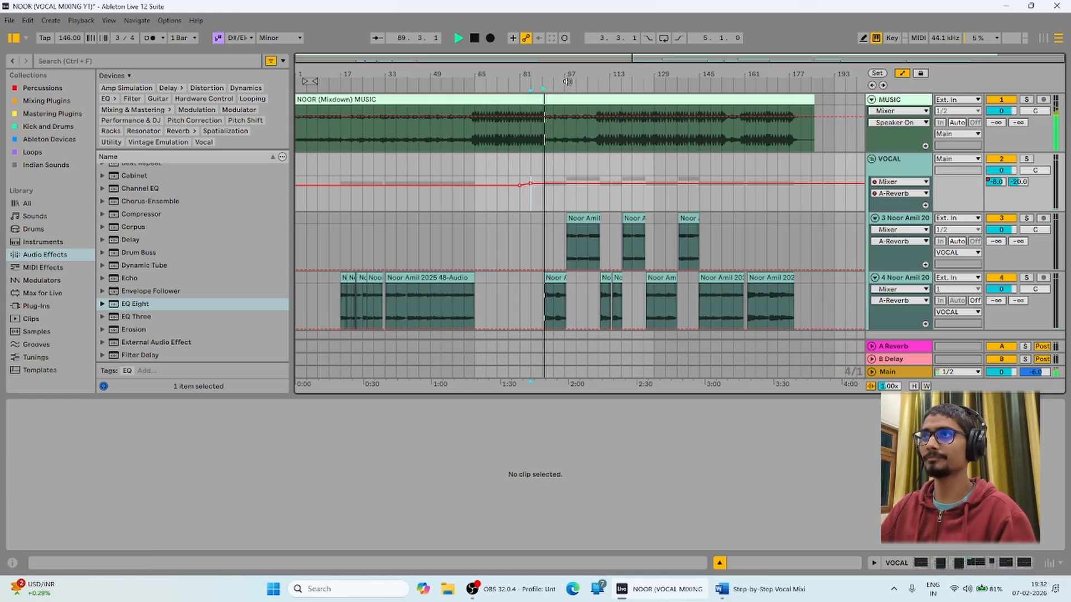
Zoom in on bars 81 onward and play the song from bar 161.
{"action": "left_click_drag", "start_coordinate": [572, 78], "coordinate": [408, 123]}
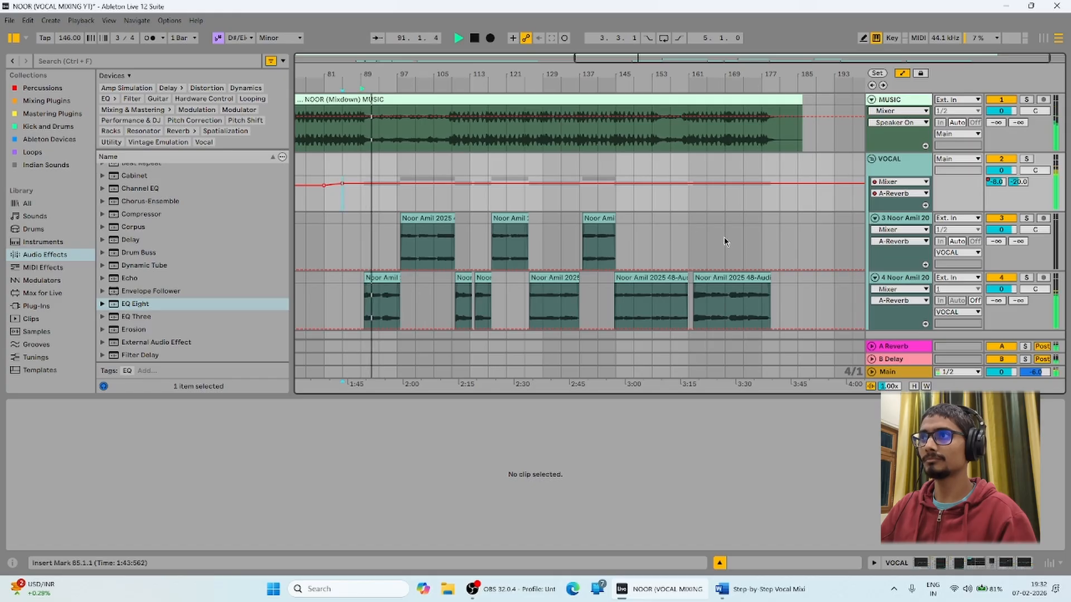
{"action": "left_click", "coordinate": [690, 246]}
{"action": "key", "text": "space"}
{"action": "key", "text": "space"}
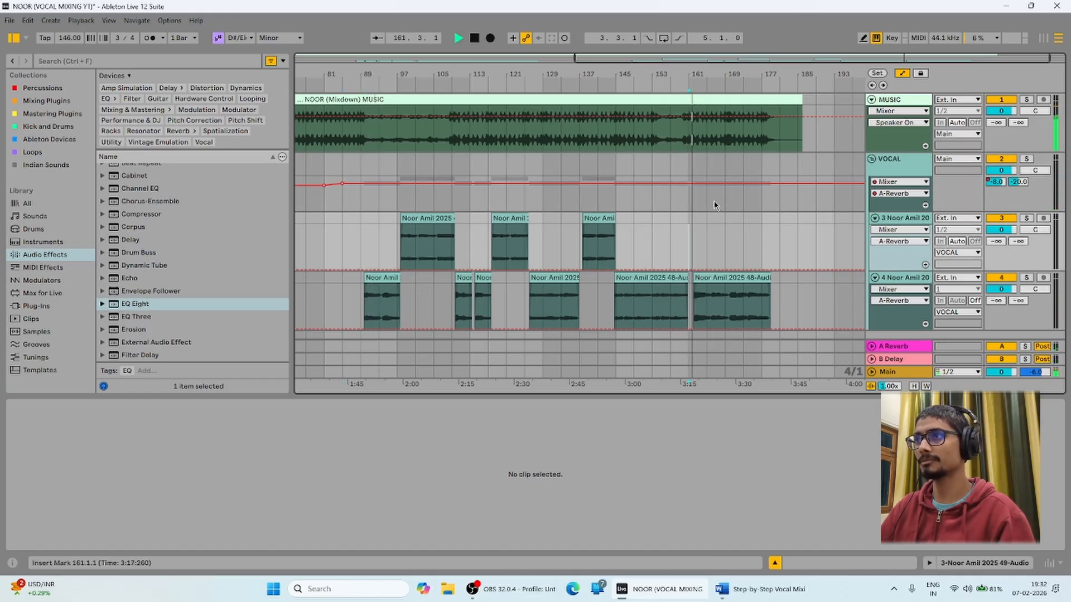
{"action": "left_click_drag", "start_coordinate": [700, 77], "coordinate": [510, 202]}
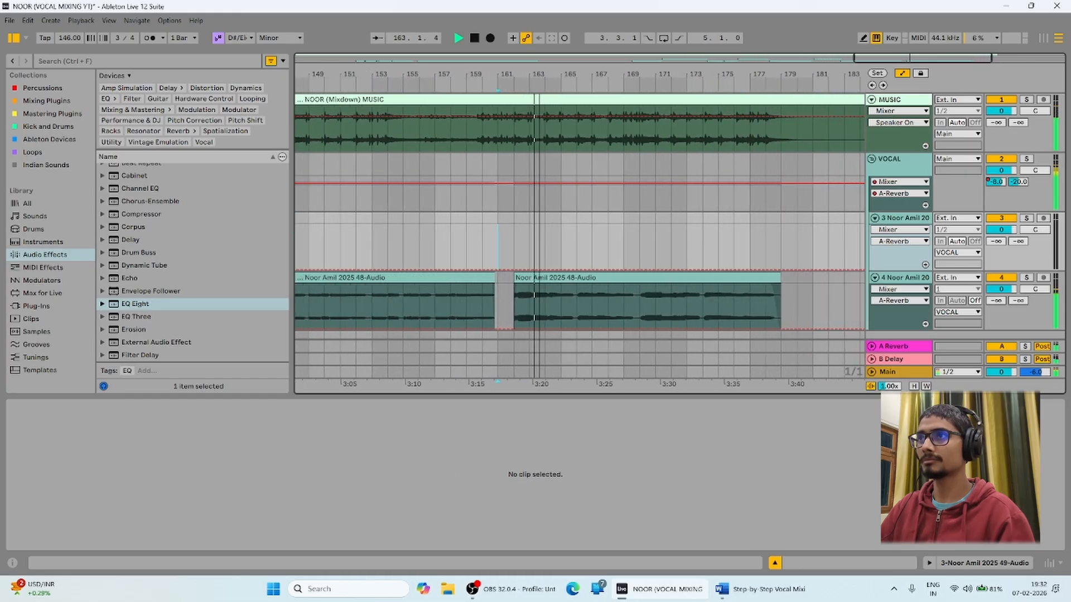
{"action": "key", "text": "space"}
Add a -6 dB breakpoint near bar 161, audition it, and zoom back out.
{"action": "left_click", "coordinate": [498, 184]}
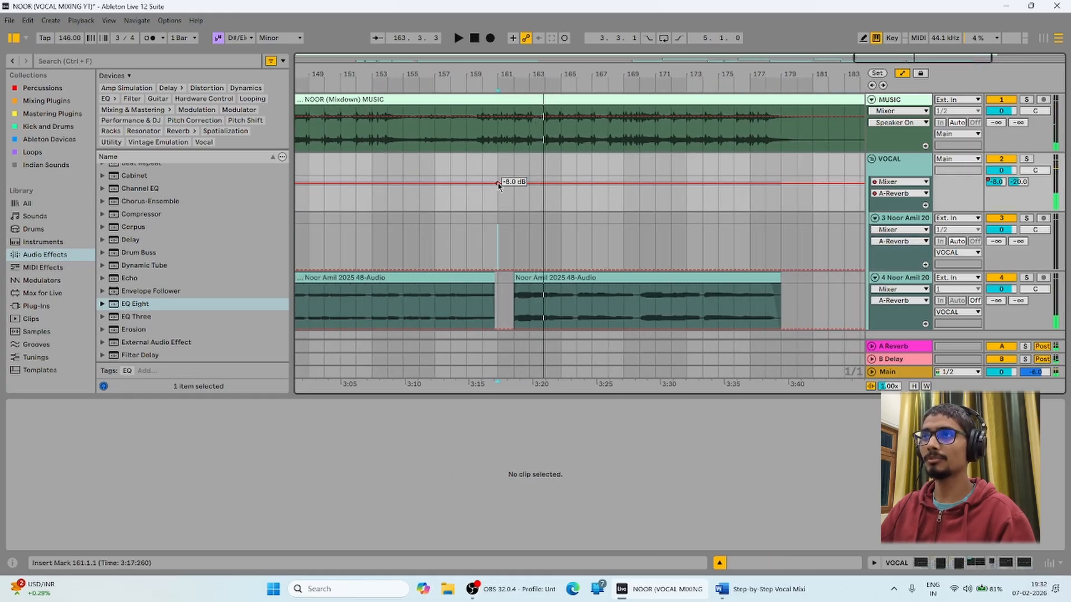
{"action": "right_click", "coordinate": [509, 187]}
{"action": "left_click", "coordinate": [520, 191]}
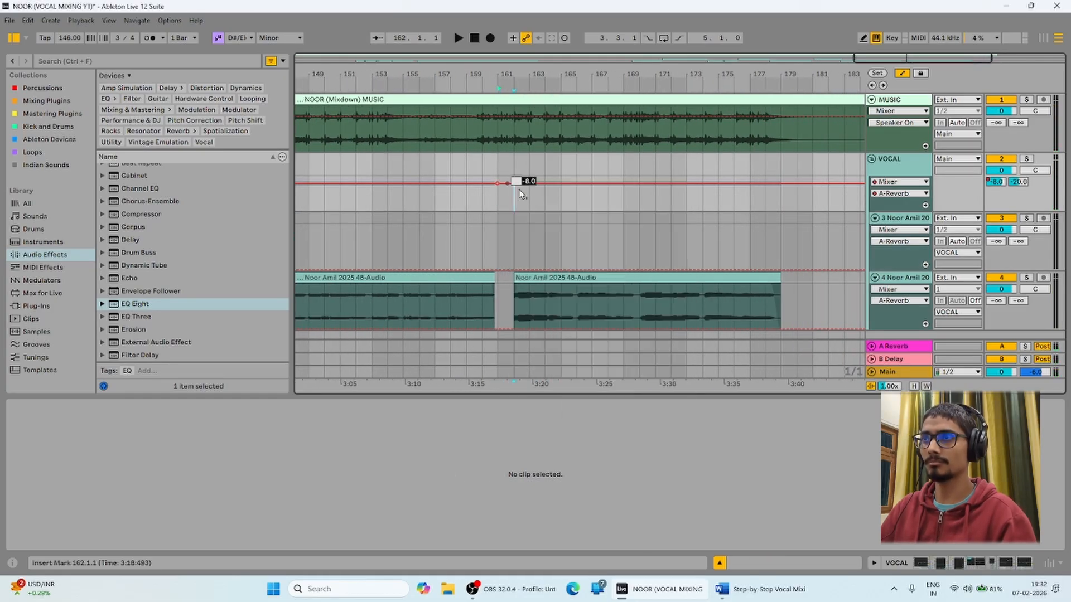
{"action": "type", "text": "-6"}
{"action": "key", "text": "Return"}
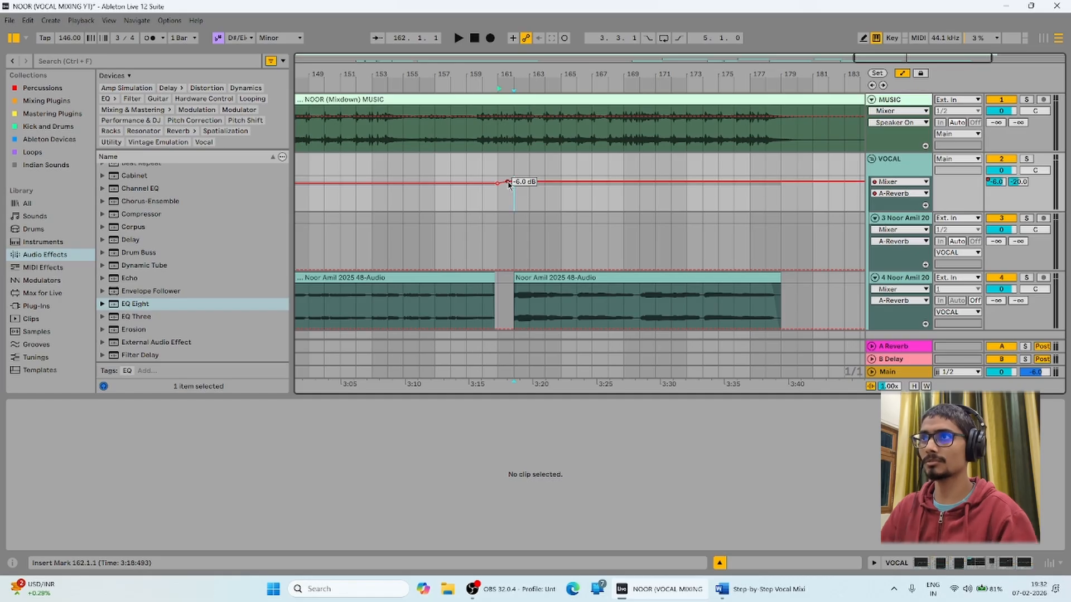
{"action": "key", "text": "space"}
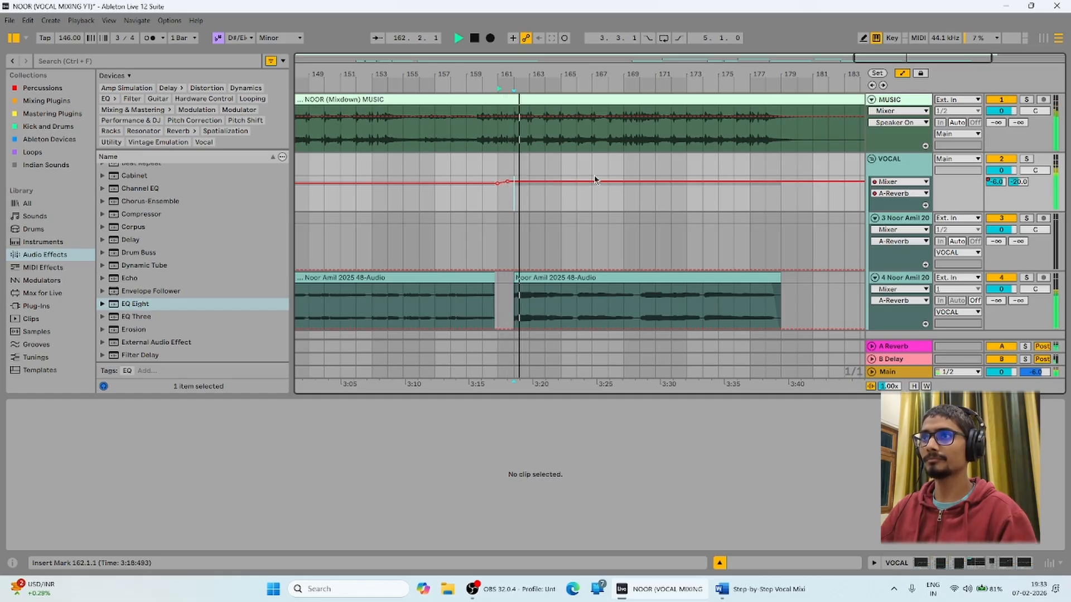
{"action": "left_click_drag", "start_coordinate": [555, 75], "coordinate": [558, 28]}
{"action": "left_click_drag", "start_coordinate": [755, 75], "coordinate": [773, 51]}
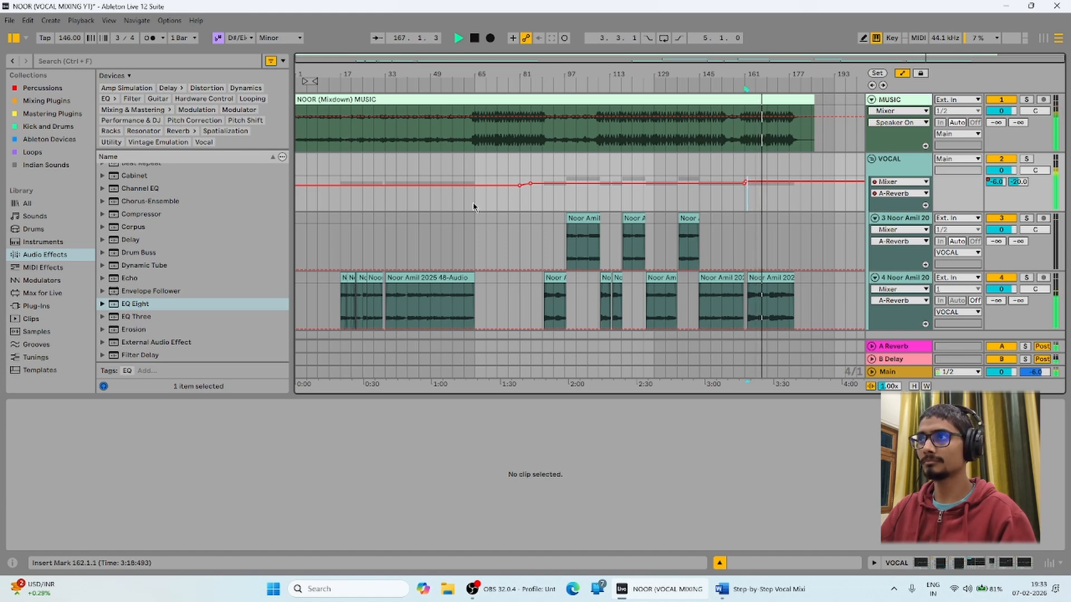
{"action": "key", "text": "space"}
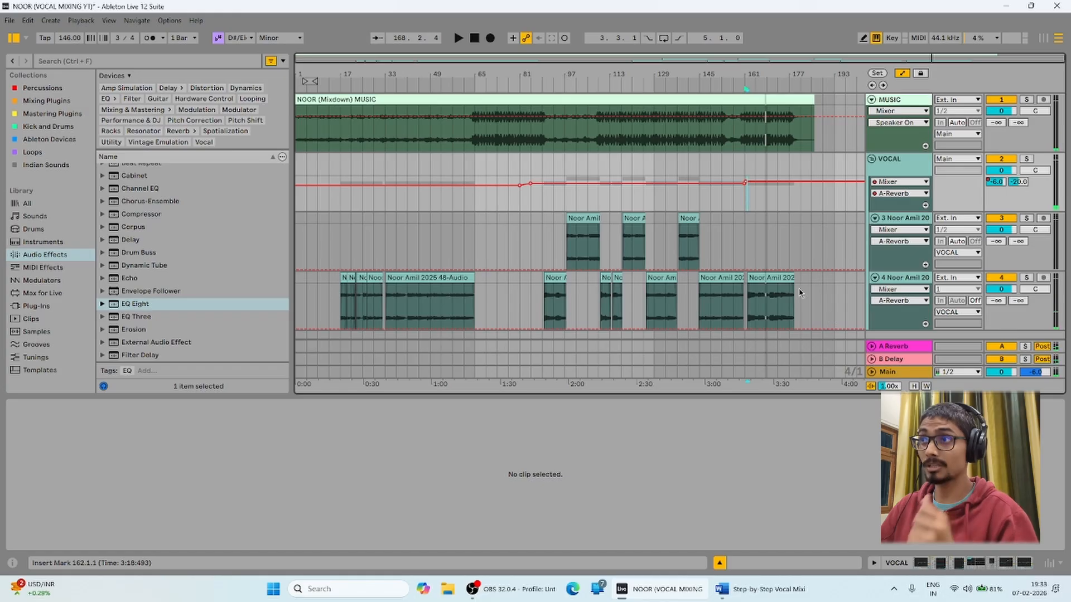
Select and then clear clips and sections on both vocal tracks.
{"action": "left_click", "coordinate": [785, 277]}
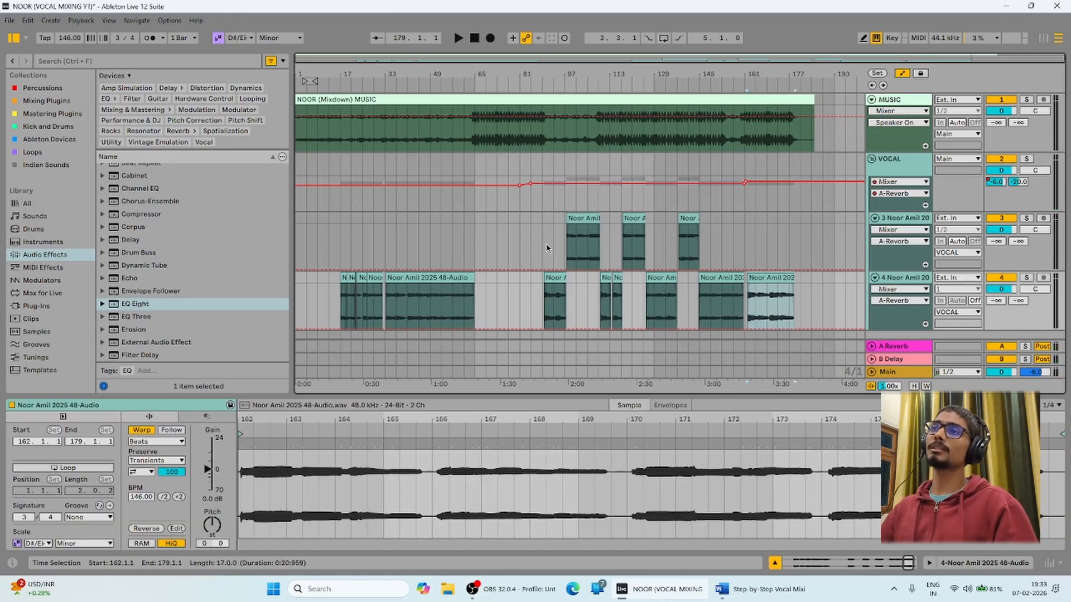
{"action": "left_click_drag", "start_coordinate": [537, 231], "coordinate": [720, 330]}
{"action": "left_click", "coordinate": [531, 234]}
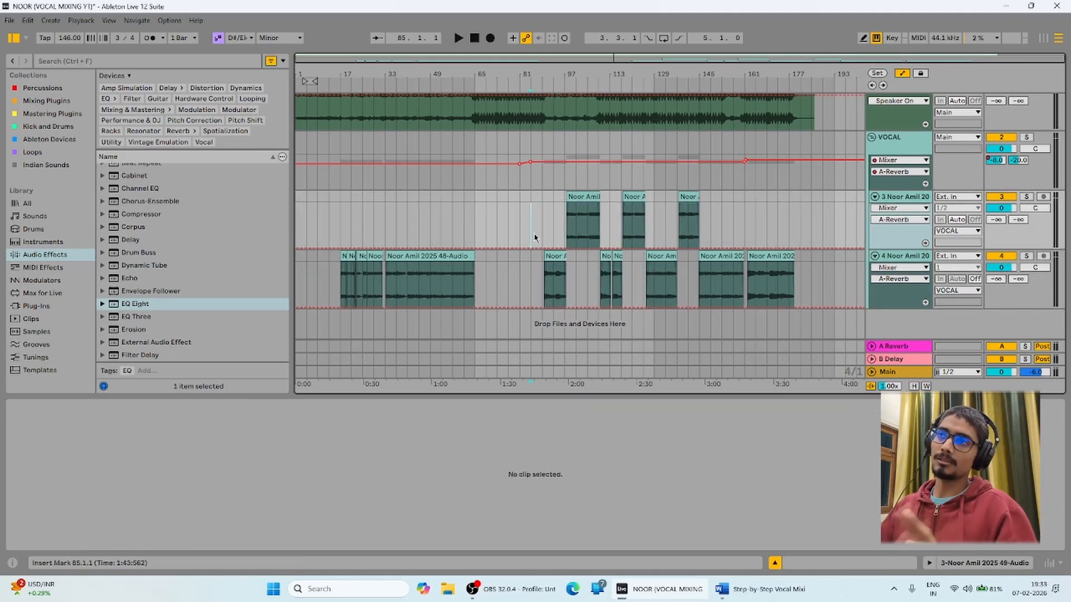
{"action": "left_click_drag", "start_coordinate": [490, 221], "coordinate": [298, 279]}
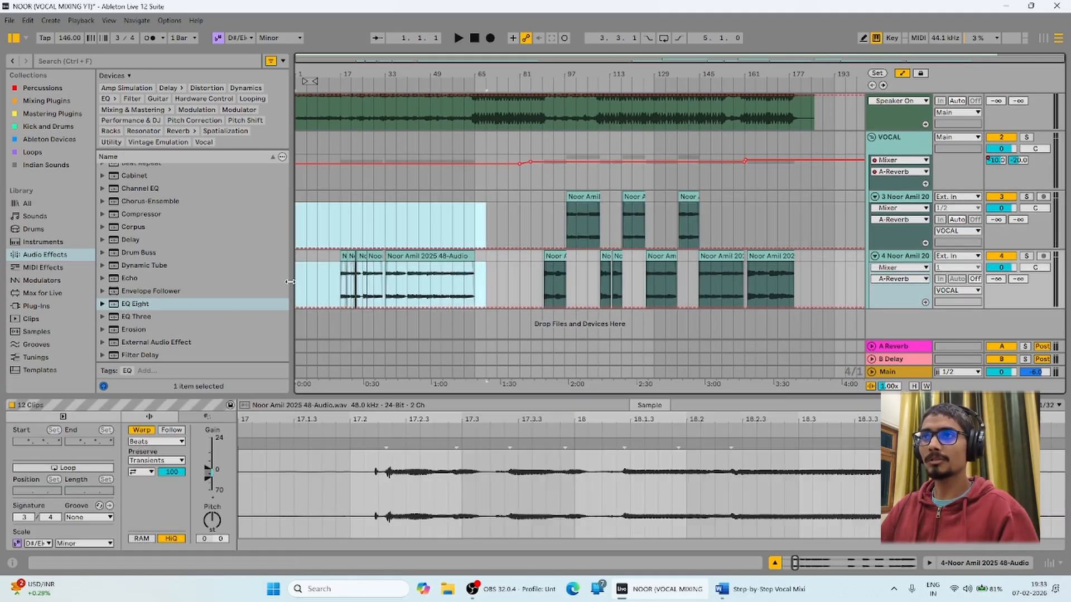
{"action": "left_click", "coordinate": [342, 217]}
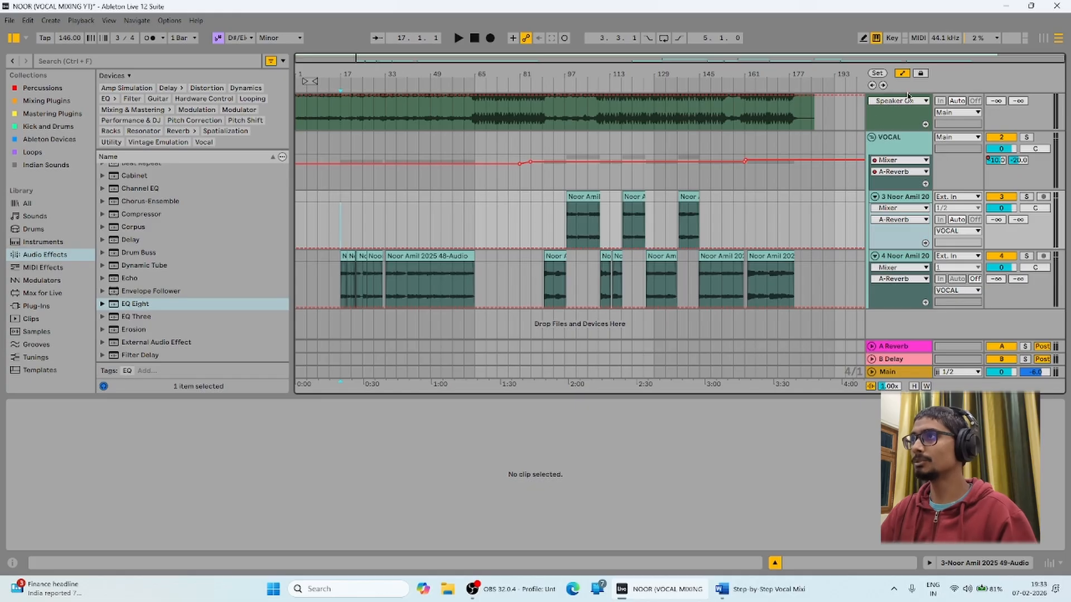
Hide automation and show the VOCAL group's EQ Eight, Compressor and De-esser.
{"action": "left_click", "coordinate": [902, 74]}
{"action": "left_click", "coordinate": [884, 162]}
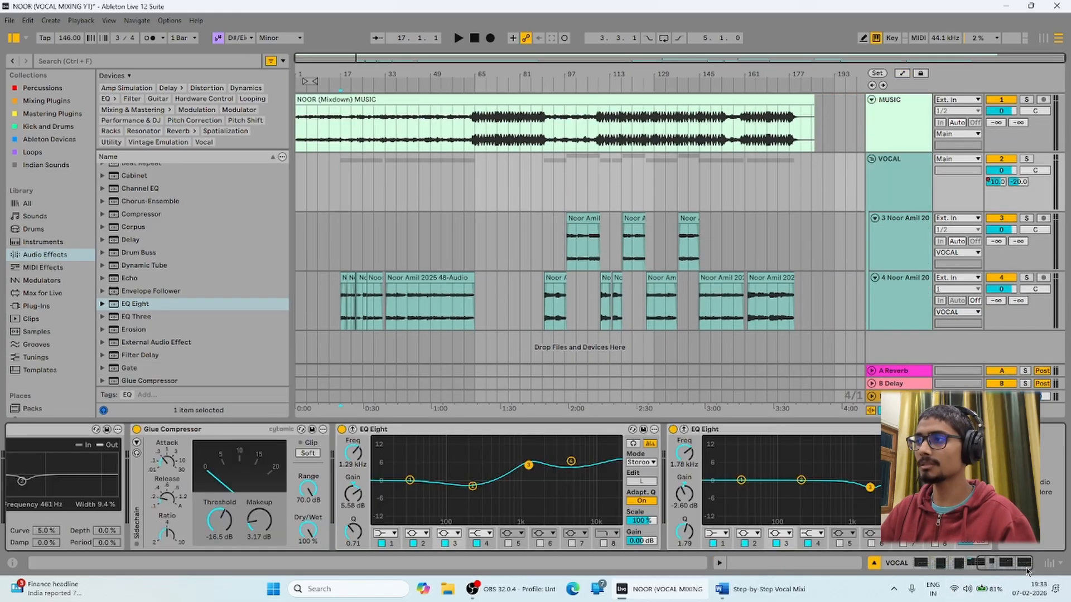
{"action": "left_click", "coordinate": [1025, 569]}
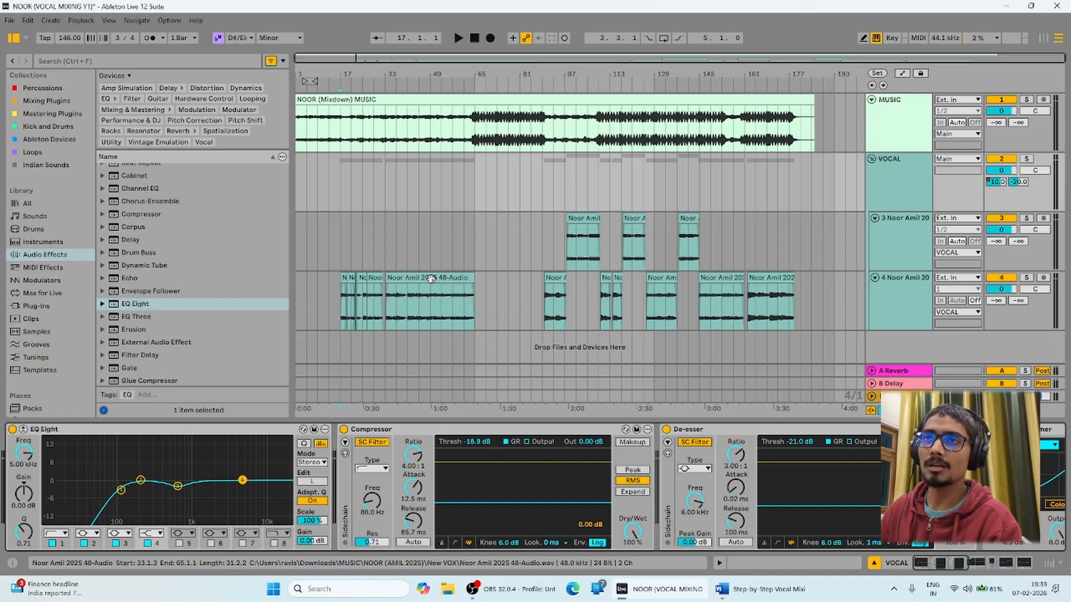
{"action": "scroll", "coordinate": [138, 284], "scroll_direction": "up", "scroll_amount": 3}
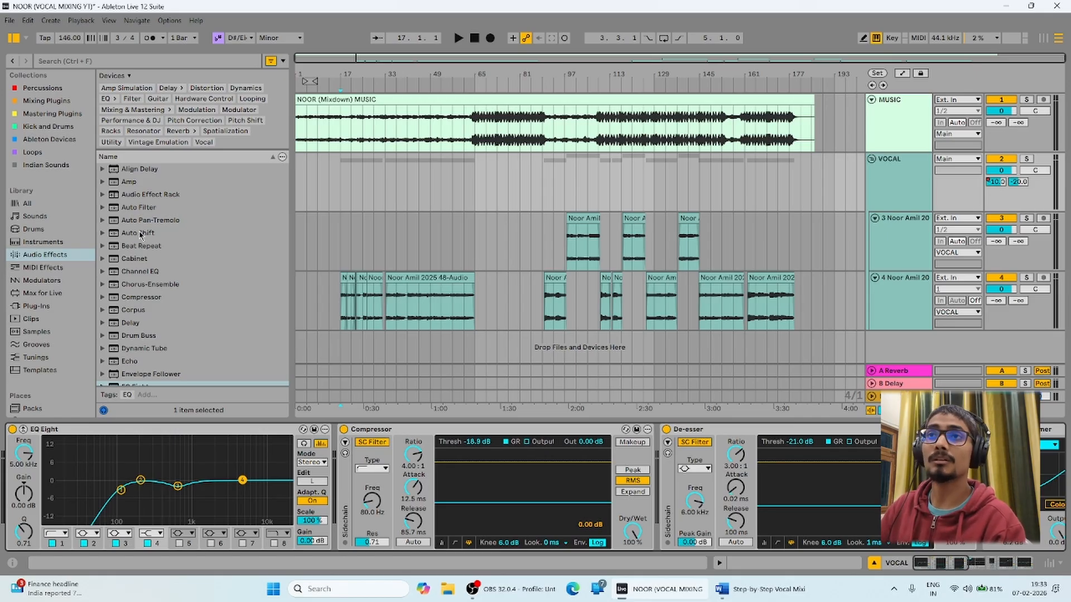
{"action": "left_click", "coordinate": [139, 234]}
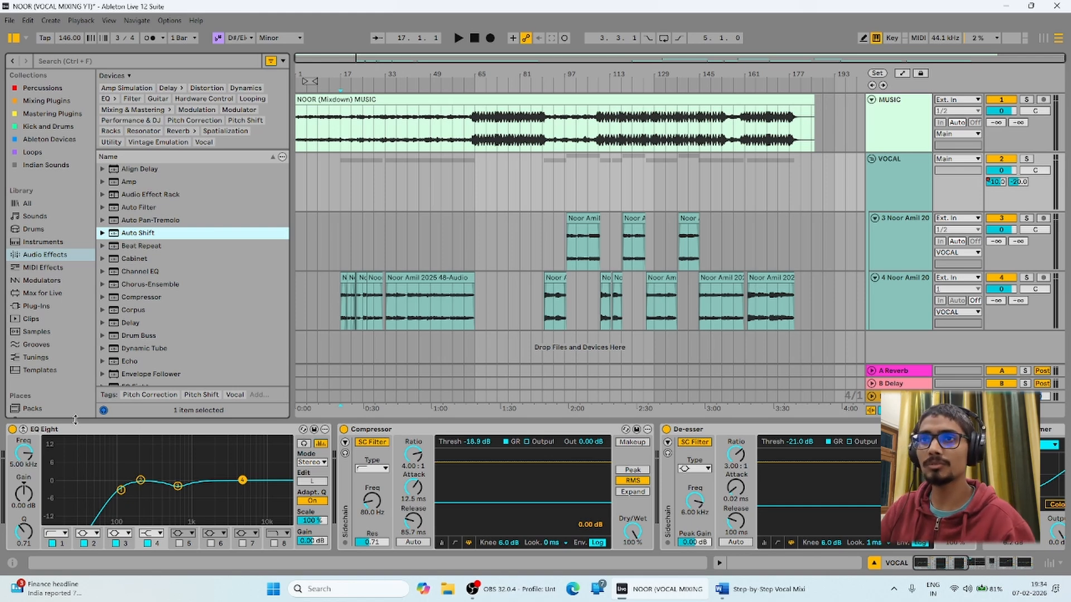
{"action": "left_click", "coordinate": [77, 436]}
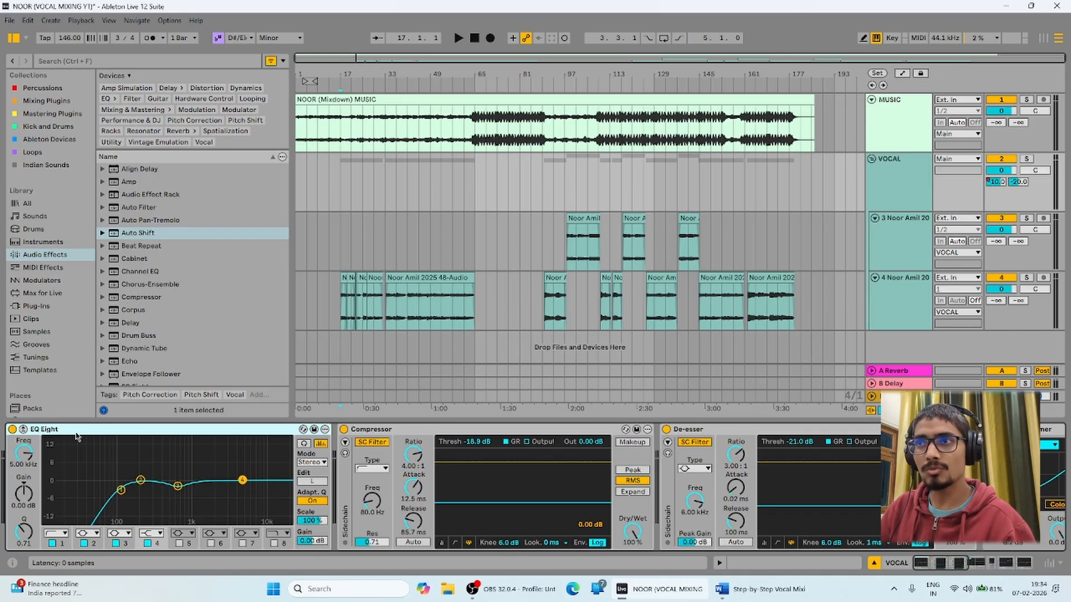
{"action": "left_click", "coordinate": [390, 435]}
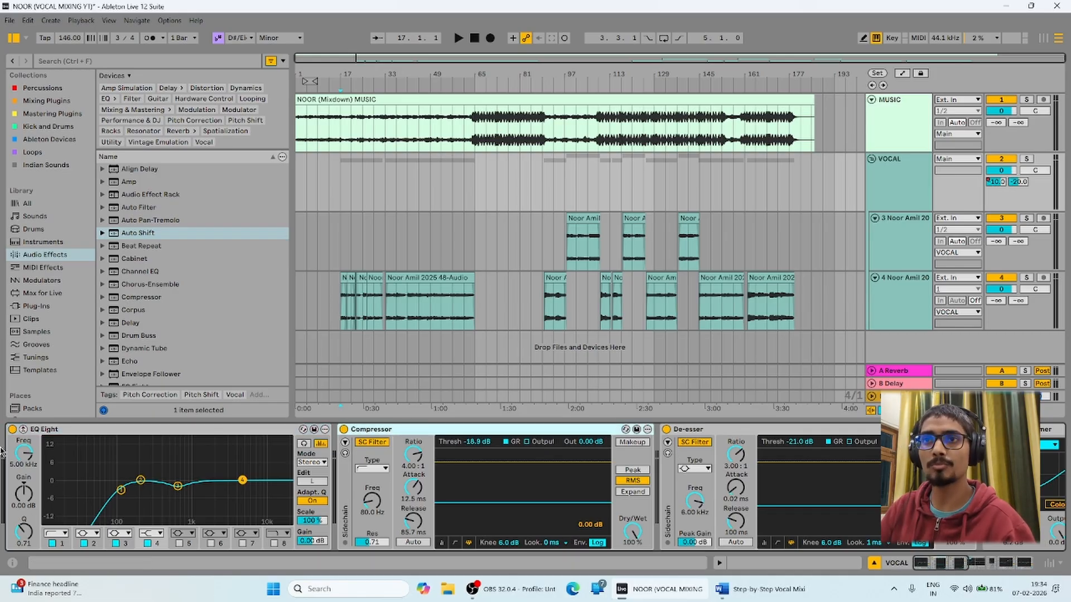
Insert Auto Shift between Compressor and De-esser, set to D# Chromatic.
{"action": "left_click_drag", "start_coordinate": [138, 234], "coordinate": [700, 527]}
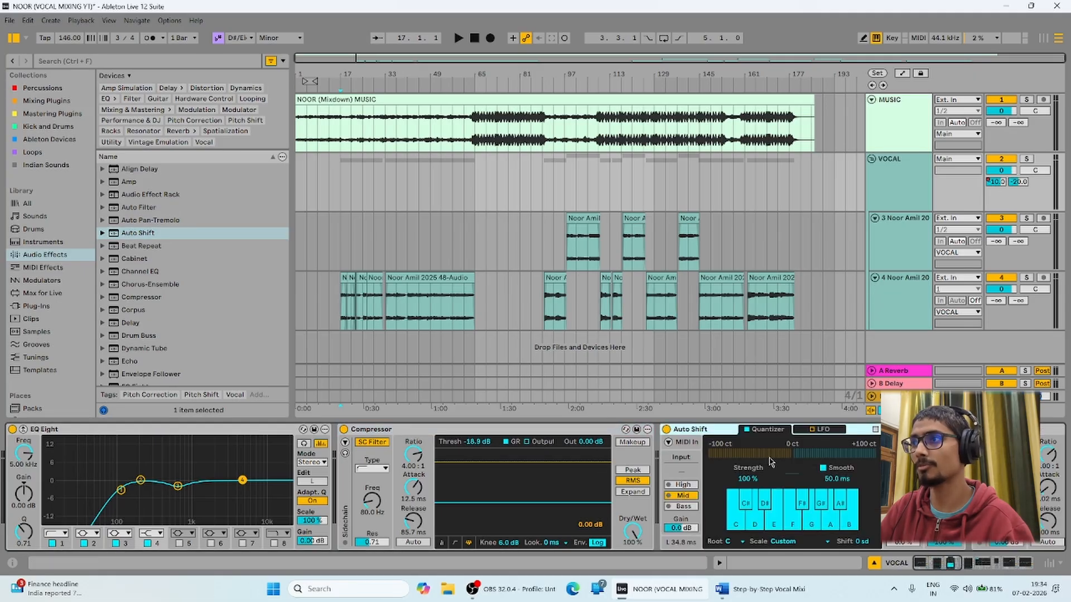
{"action": "key", "text": "Delete"}
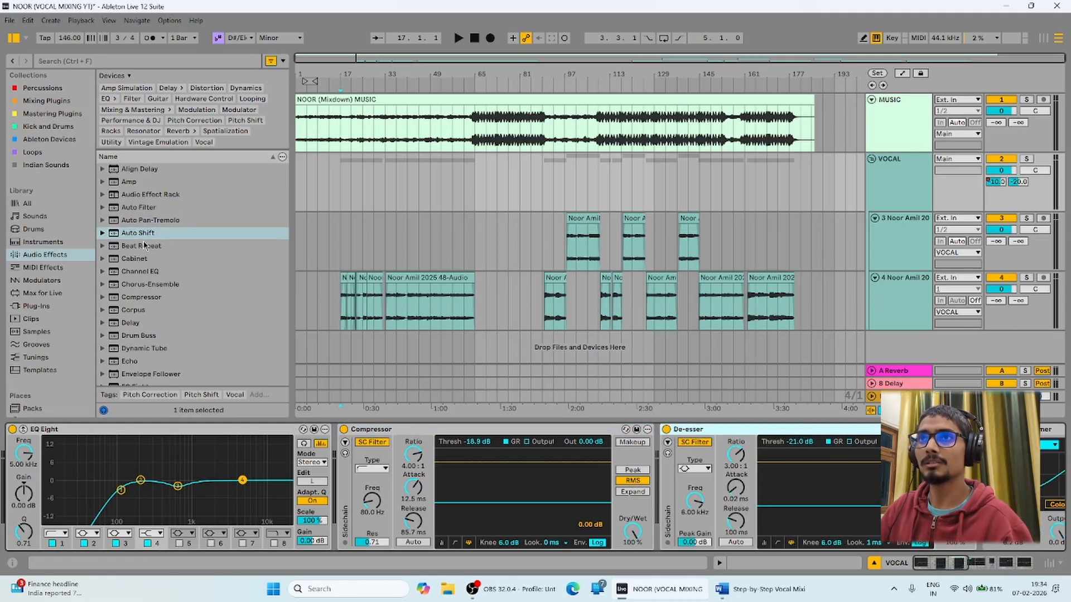
{"action": "left_click_drag", "start_coordinate": [140, 234], "coordinate": [661, 533]}
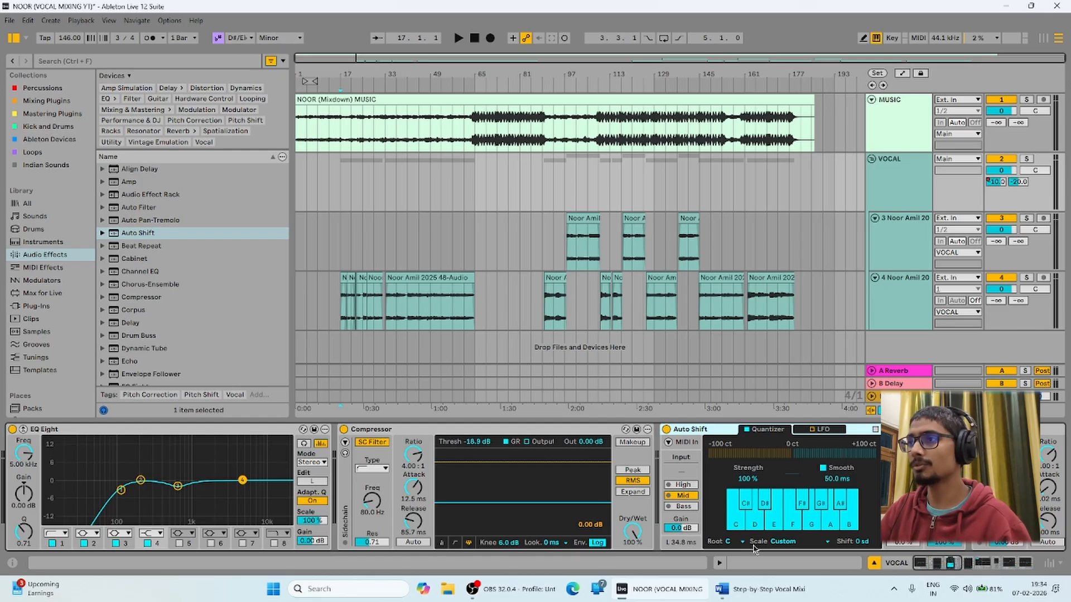
{"action": "left_click", "coordinate": [735, 542]}
{"action": "left_click", "coordinate": [730, 449]}
{"action": "left_click", "coordinate": [784, 541]}
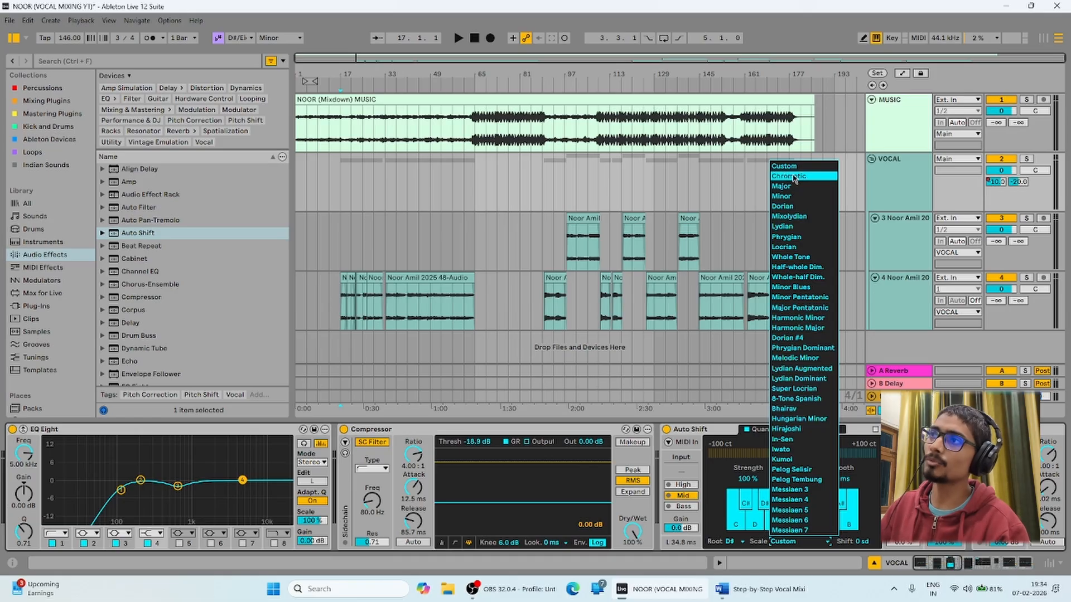
{"action": "left_click", "coordinate": [786, 176]}
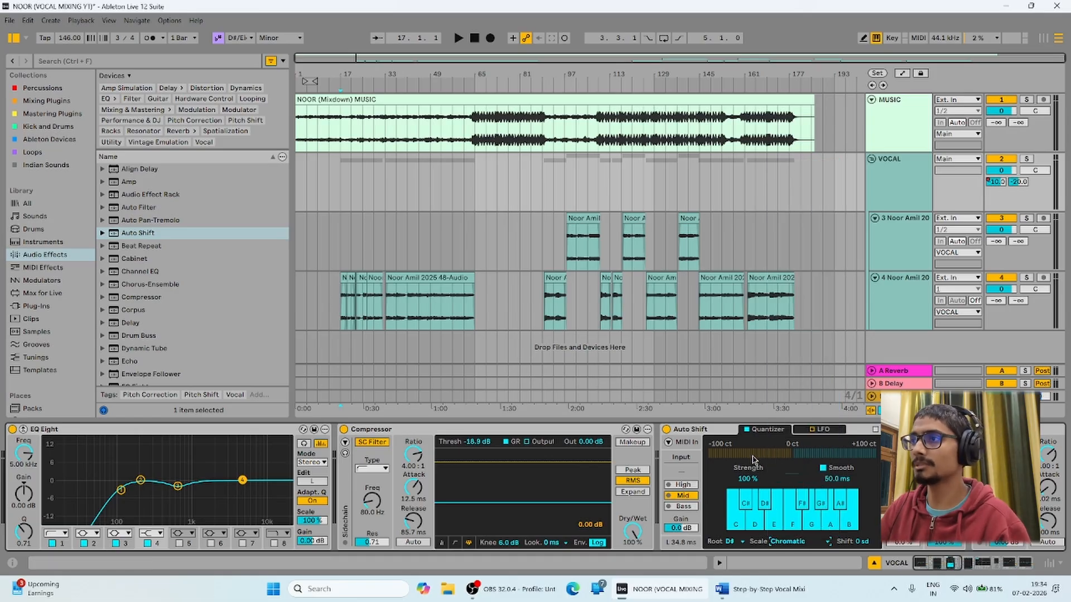
Set Auto Shift strength to 55% and smoothing to 83.9 ms while auditioning.
{"action": "left_click_drag", "start_coordinate": [748, 479], "coordinate": [749, 494]}
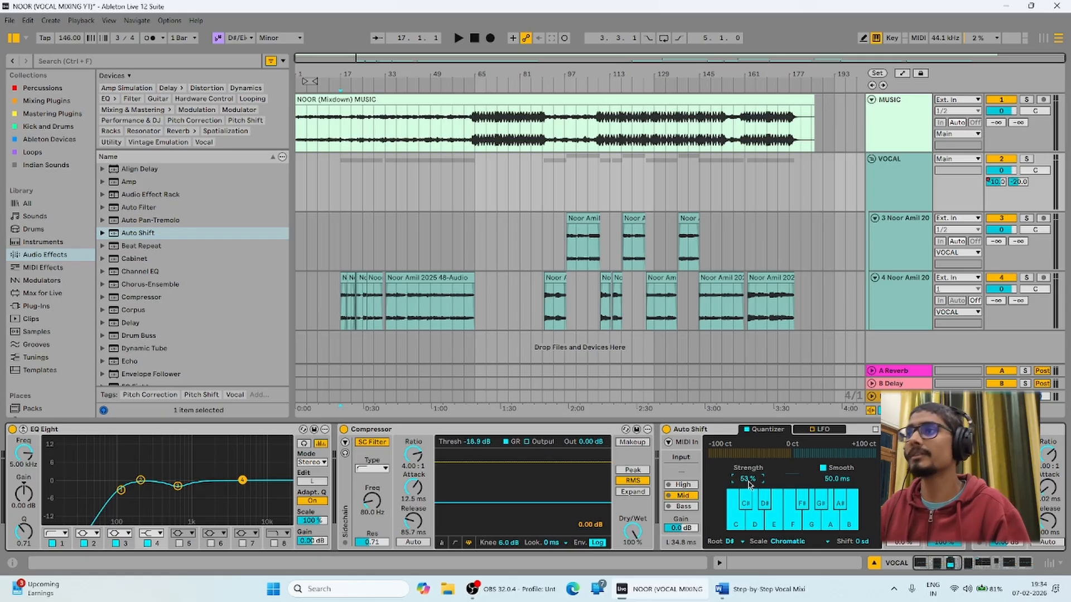
{"action": "left_click_drag", "start_coordinate": [749, 485], "coordinate": [750, 483]}
{"action": "key", "text": "space"}
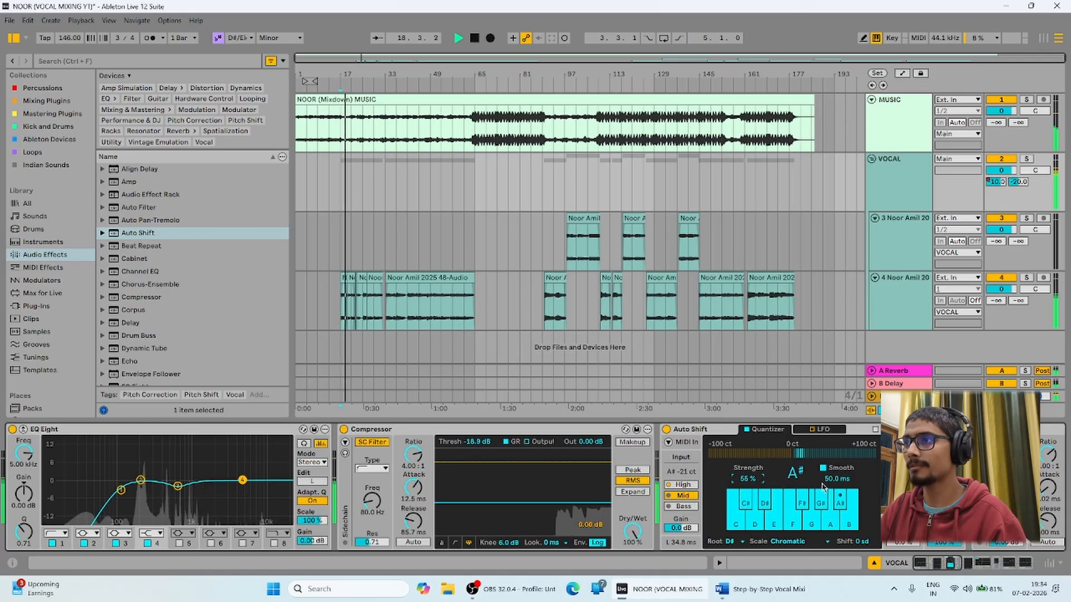
{"action": "left_click", "coordinate": [836, 479]}
{"action": "left_click_drag", "start_coordinate": [836, 483], "coordinate": [837, 470]}
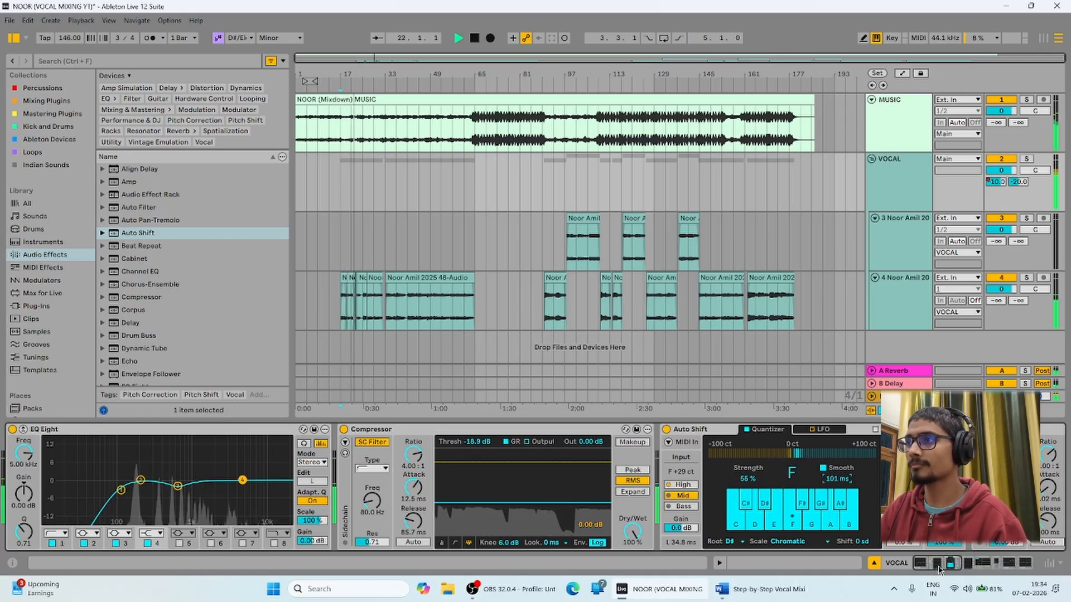
{"action": "left_click", "coordinate": [954, 565]}
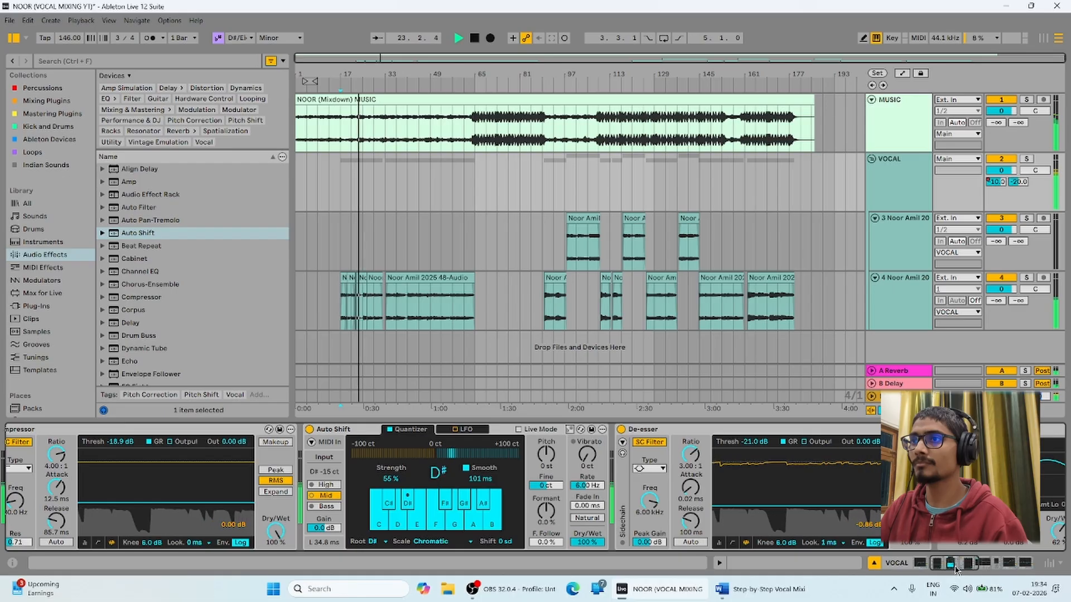
{"action": "key", "text": "space"}
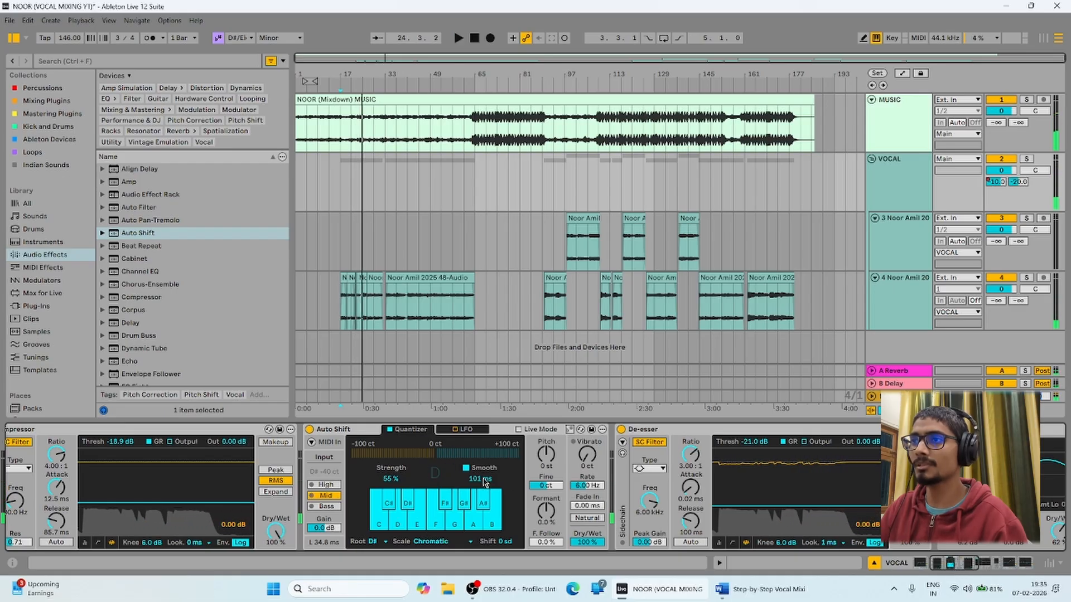
{"action": "left_click_drag", "start_coordinate": [483, 479], "coordinate": [483, 484]}
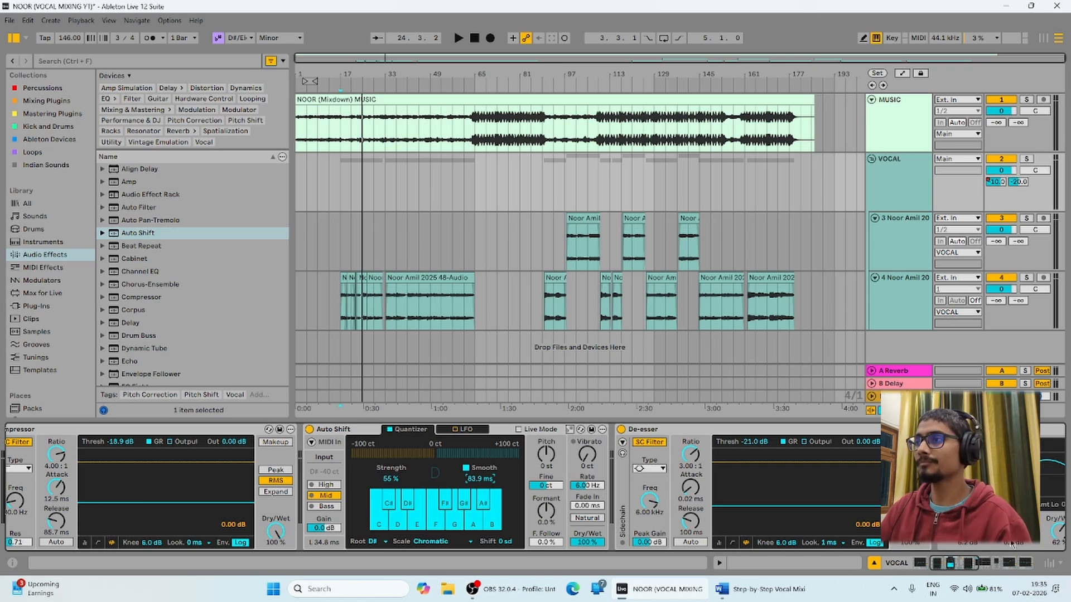
{"action": "left_click_drag", "start_coordinate": [986, 570], "coordinate": [890, 556]}
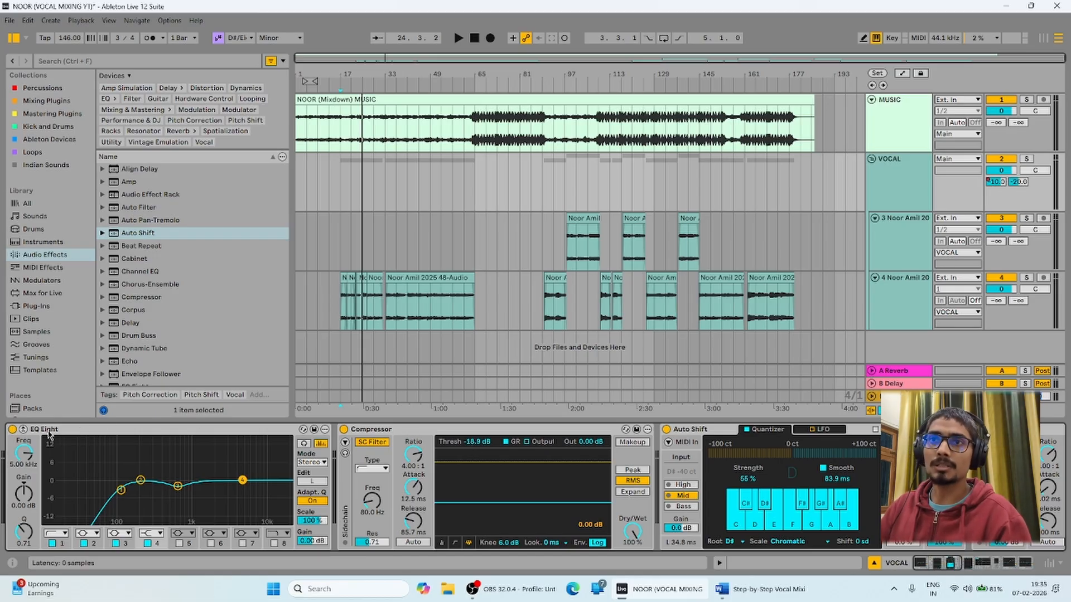
Review the VOCAL chain's EQ Eight, De-esser, A Bit Warmer, Glue Compressor and second EQ Eight.
{"action": "double_click", "coordinate": [16, 429]}
{"action": "double_click", "coordinate": [9, 459]}
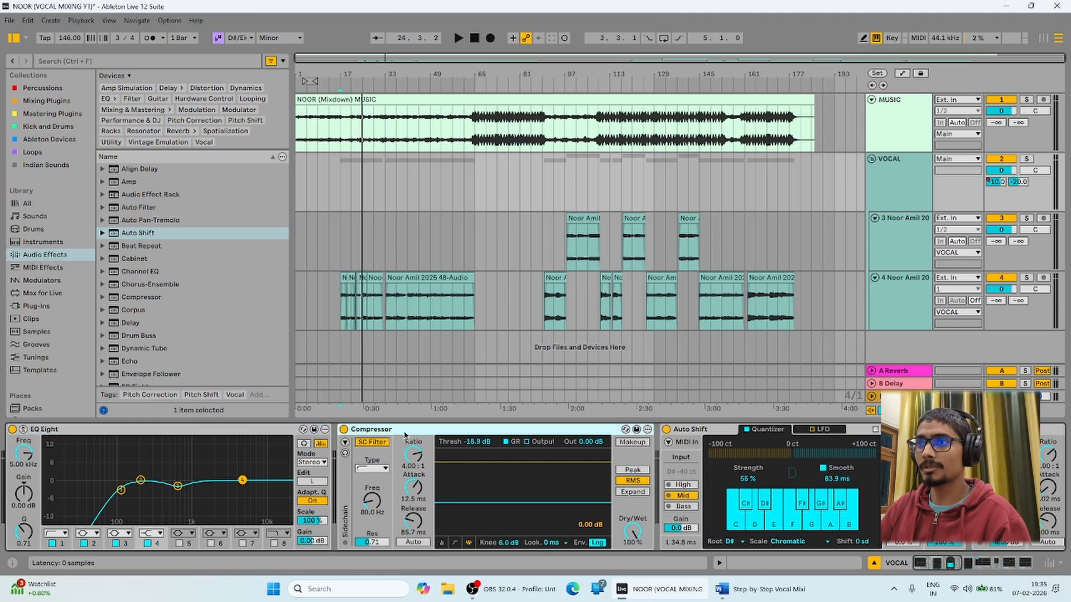
{"action": "left_click_drag", "start_coordinate": [946, 565], "coordinate": [998, 565]}
{"action": "left_click", "coordinate": [544, 431]}
{"action": "left_click", "coordinate": [289, 434]}
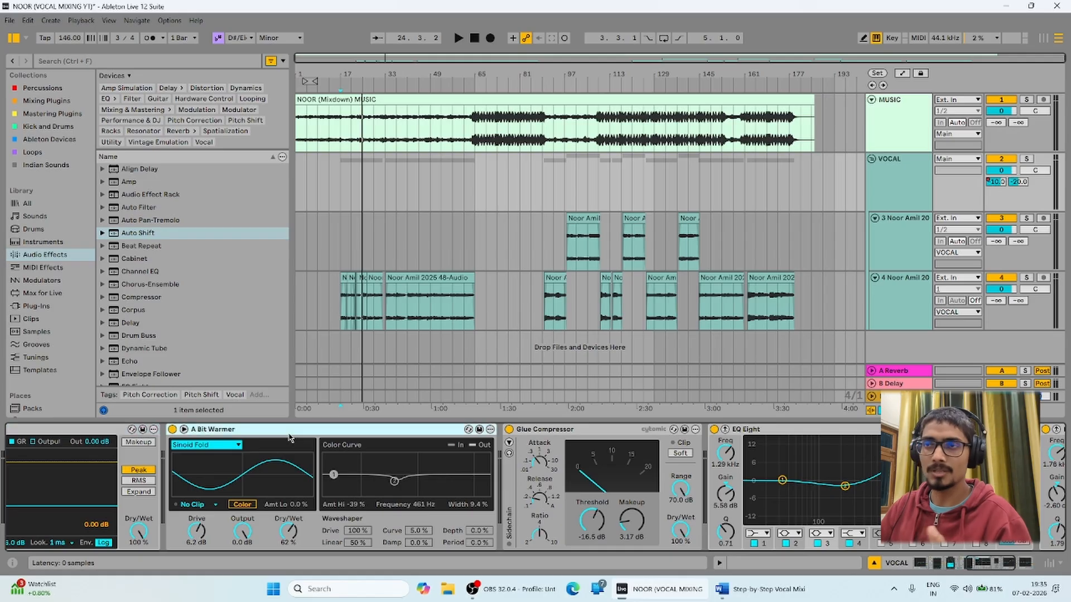
{"action": "left_click", "coordinate": [618, 432]}
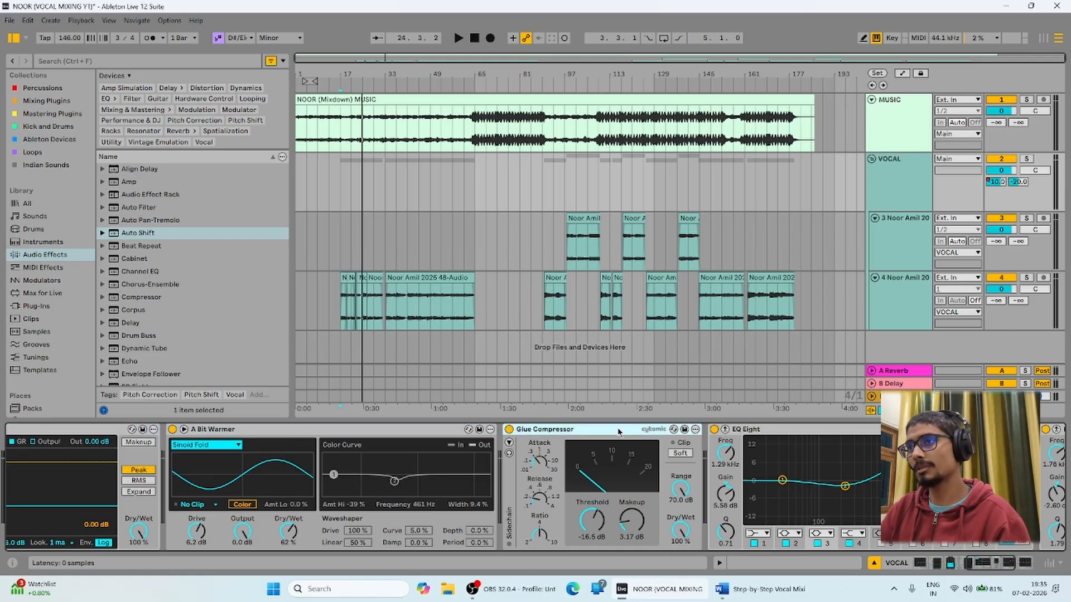
{"action": "left_click", "coordinate": [772, 433]}
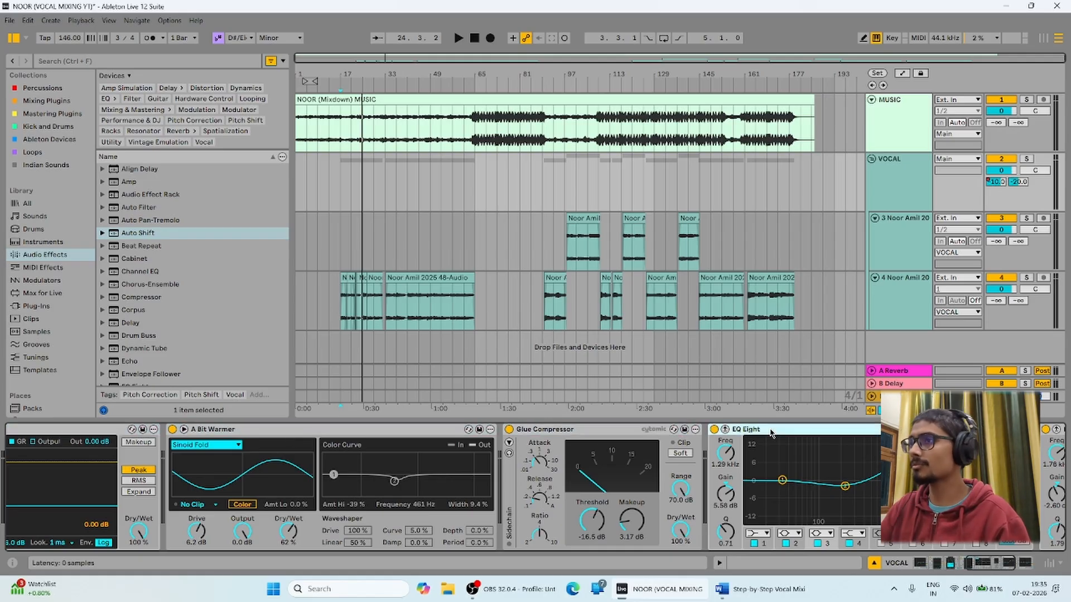
{"action": "left_click", "coordinate": [990, 567]}
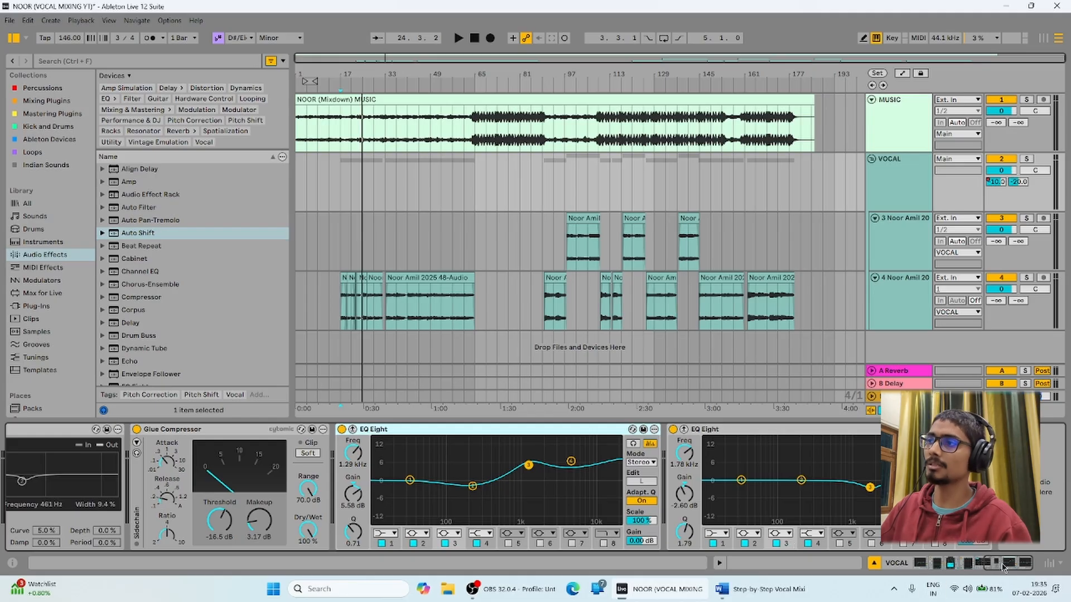
Select the VOCAL group track and play the song from bar 17.
{"action": "left_click_drag", "start_coordinate": [1003, 564], "coordinate": [866, 565]}
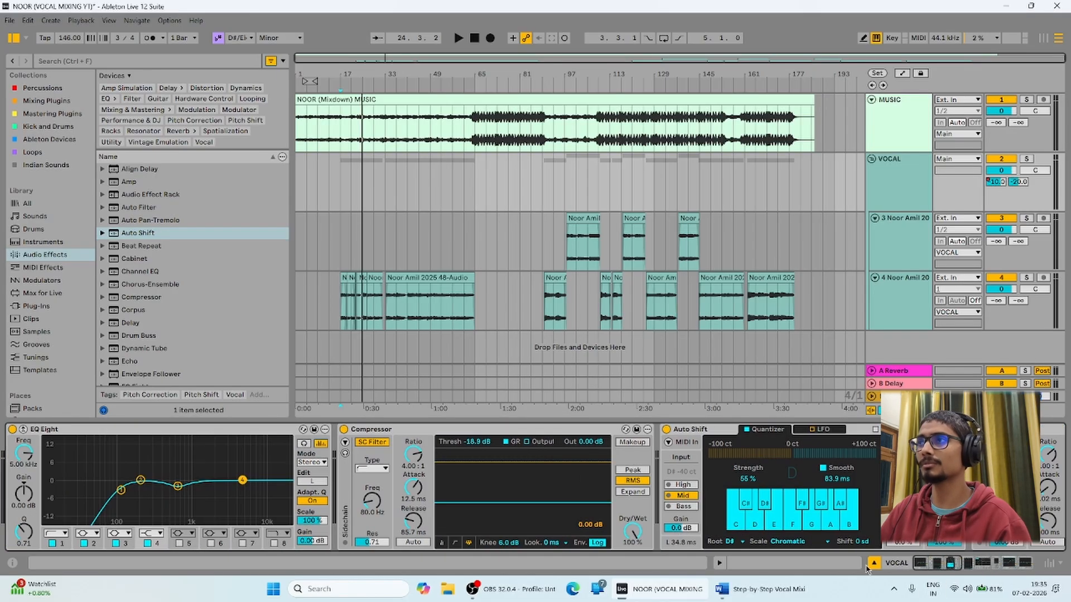
{"action": "left_click", "coordinate": [904, 186]}
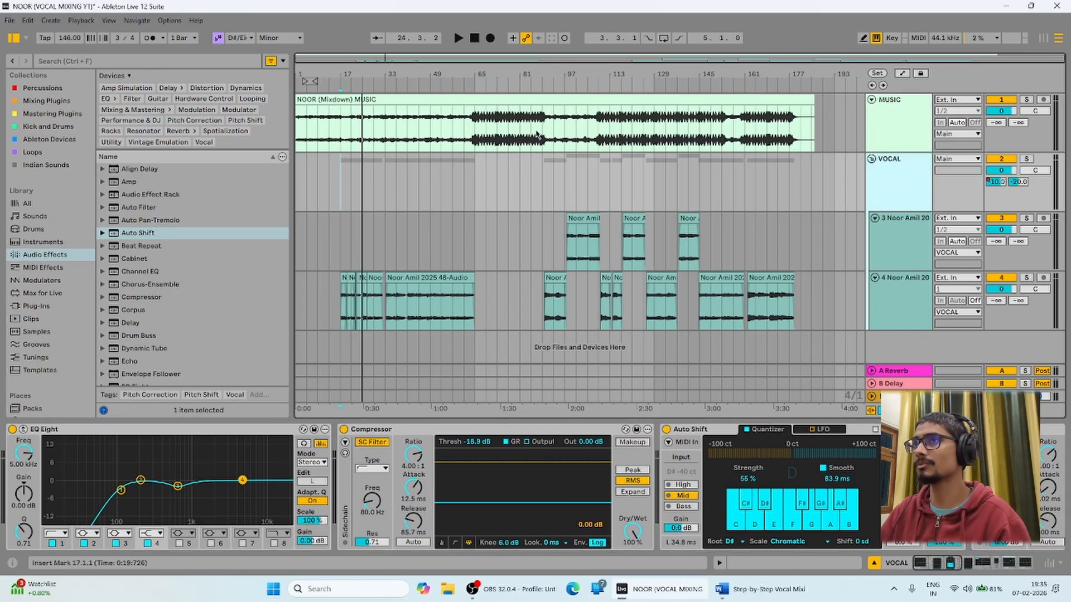
{"action": "key", "text": "space"}
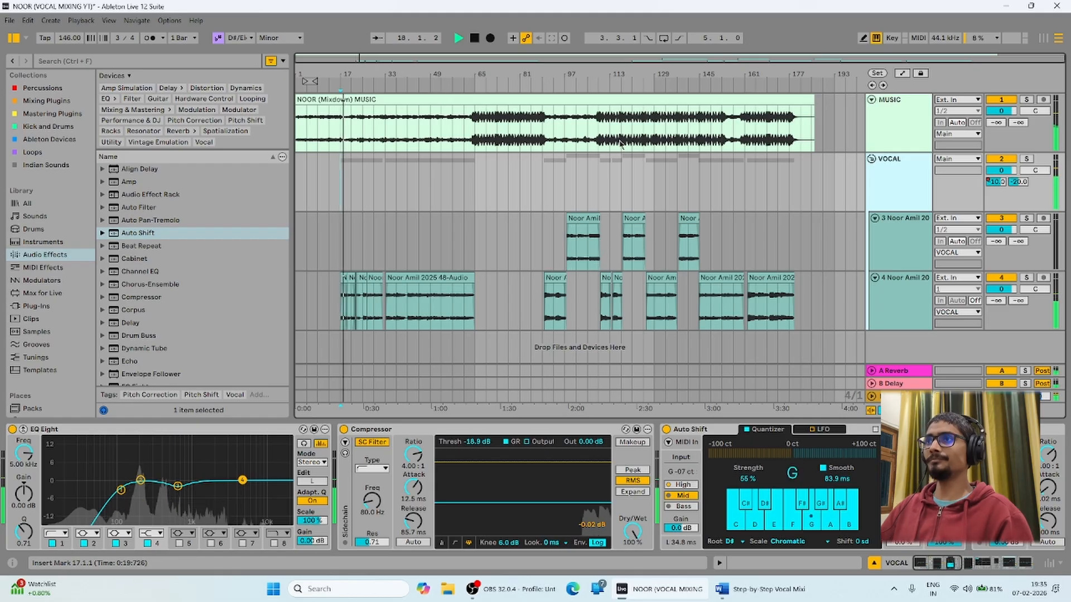
Compare the Main, VOCAL and MUSIC device chains, ending on the Main track's empty chain.
{"action": "left_click", "coordinate": [780, 334]}
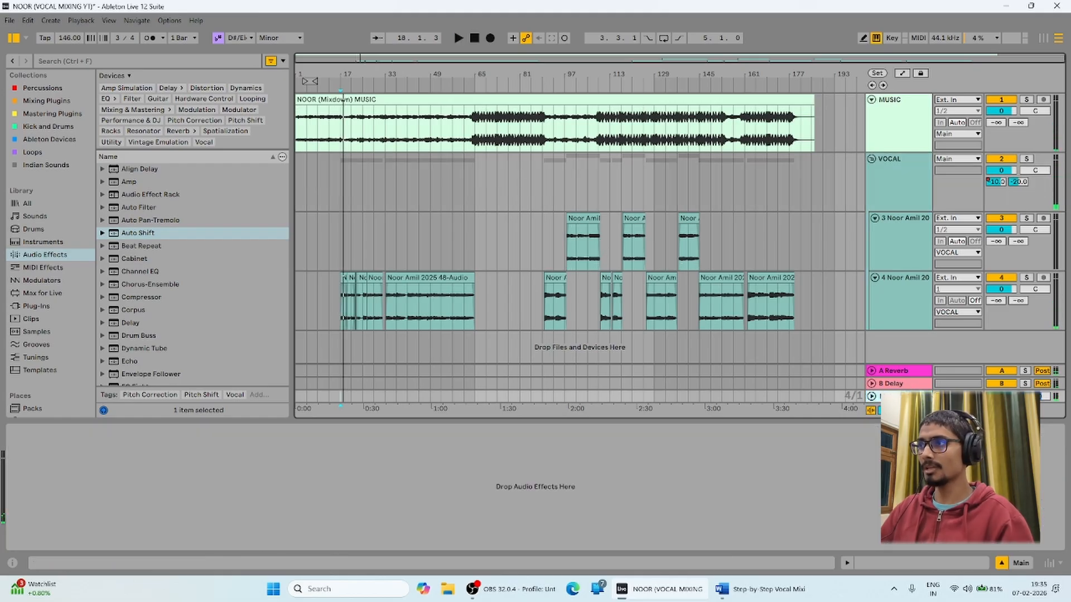
{"action": "left_click", "coordinate": [848, 173]}
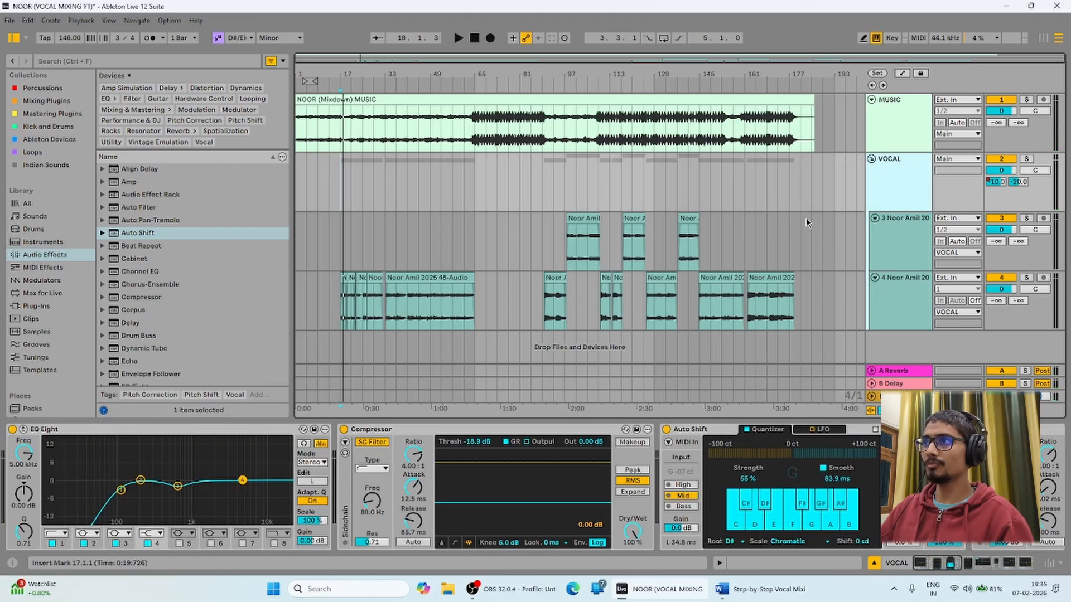
{"action": "left_click", "coordinate": [902, 99]}
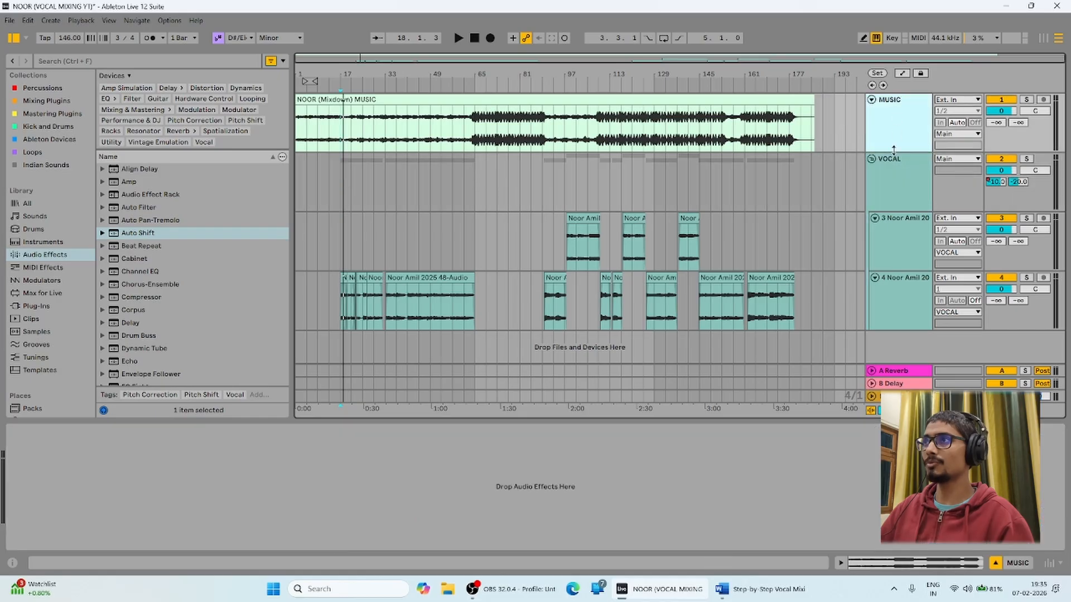
{"action": "left_click", "coordinate": [888, 189]}
{"action": "left_click", "coordinate": [899, 396]}
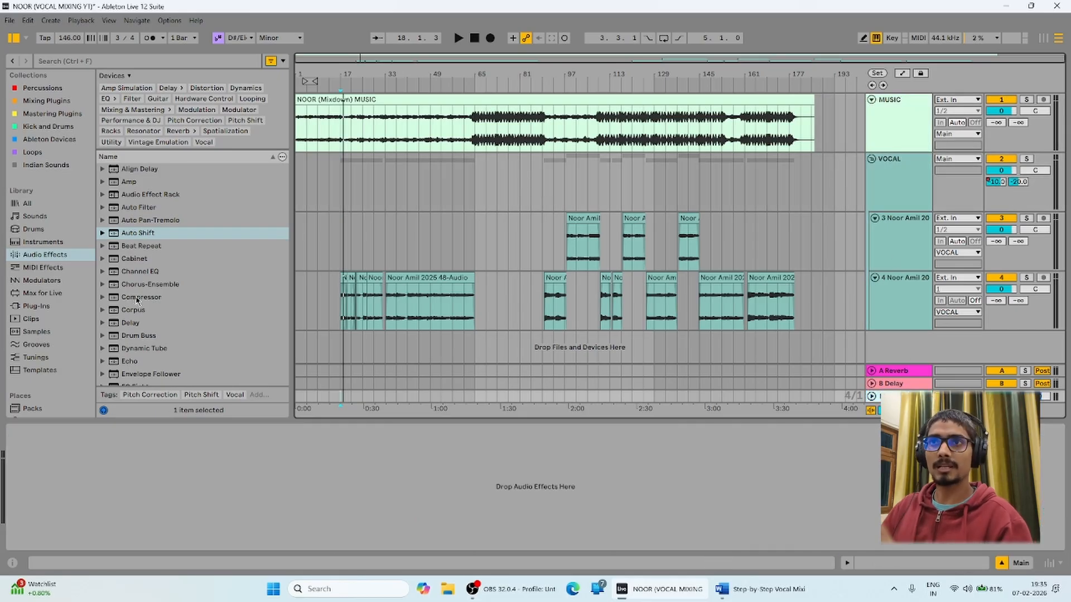
{"action": "left_click", "coordinate": [139, 248]}
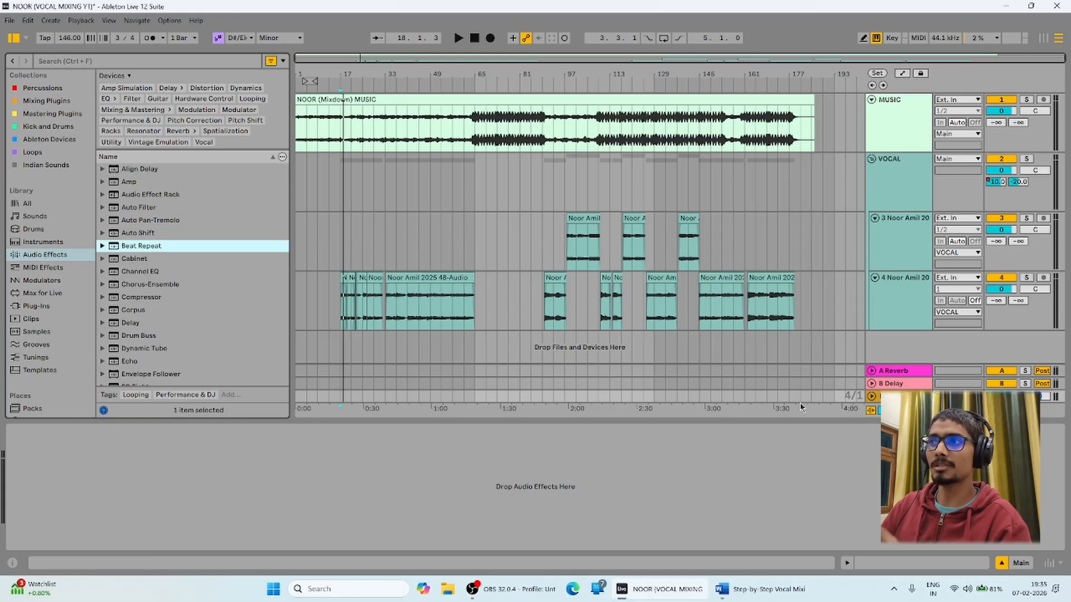
{"action": "left_click", "coordinate": [895, 397]}
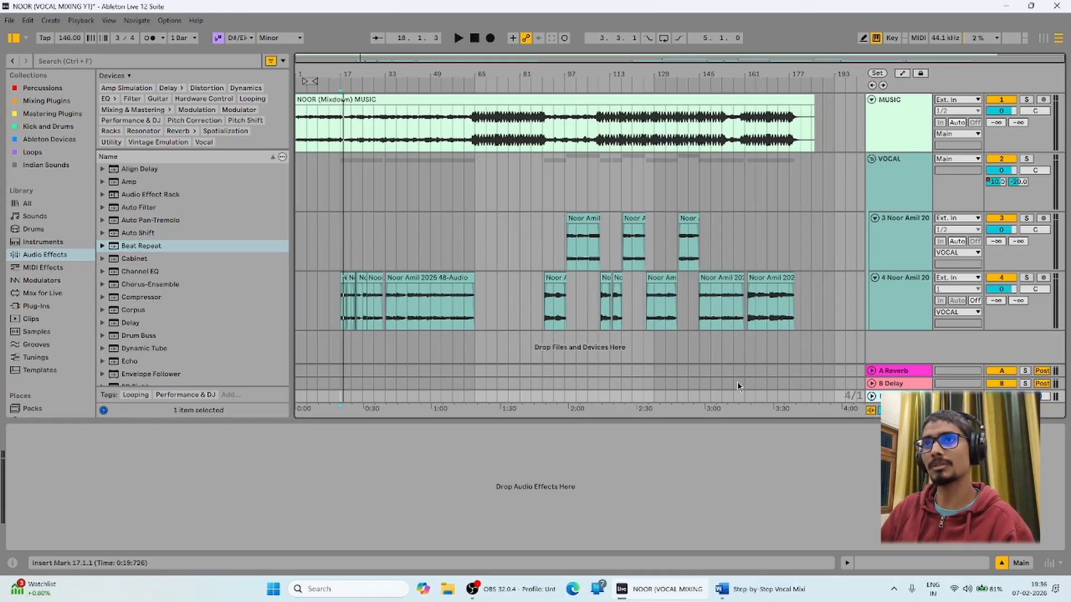
{"action": "scroll", "coordinate": [144, 289], "scroll_direction": "down", "scroll_amount": 5}
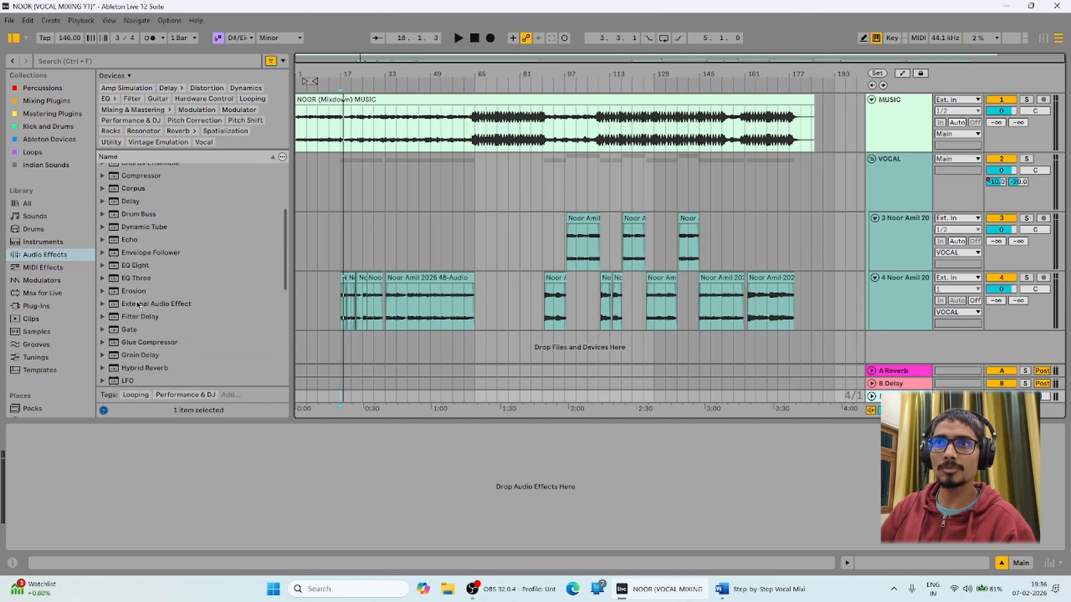
Load EQ Eight onto the Main track and cut band 2 to -3.84 dB at 417 Hz.
{"action": "double_click", "coordinate": [136, 265]}
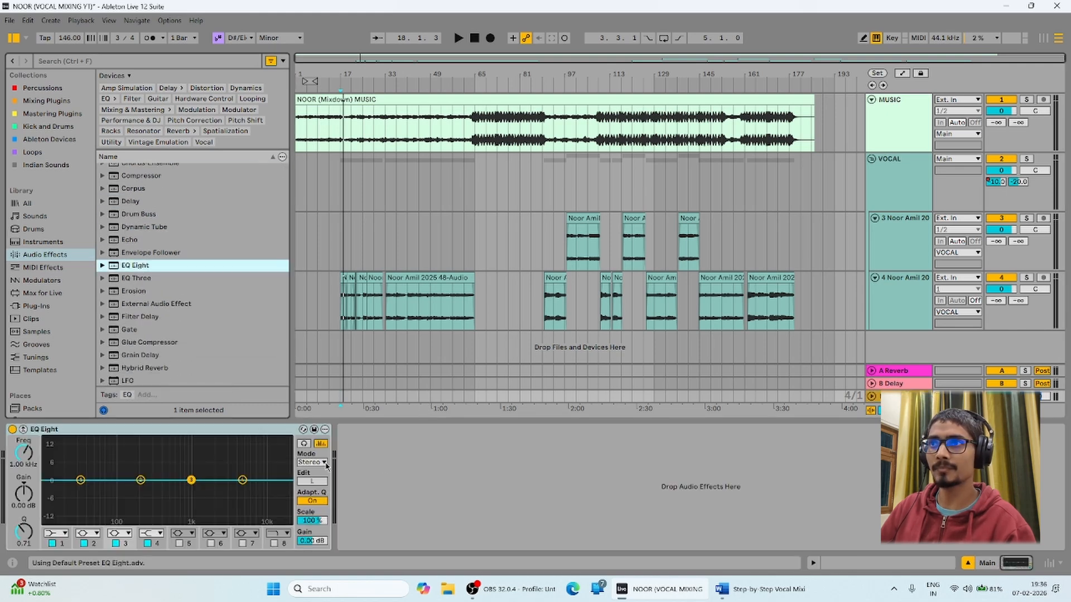
{"action": "key", "text": "space"}
{"action": "left_click_drag", "start_coordinate": [140, 480], "coordinate": [257, 478]}
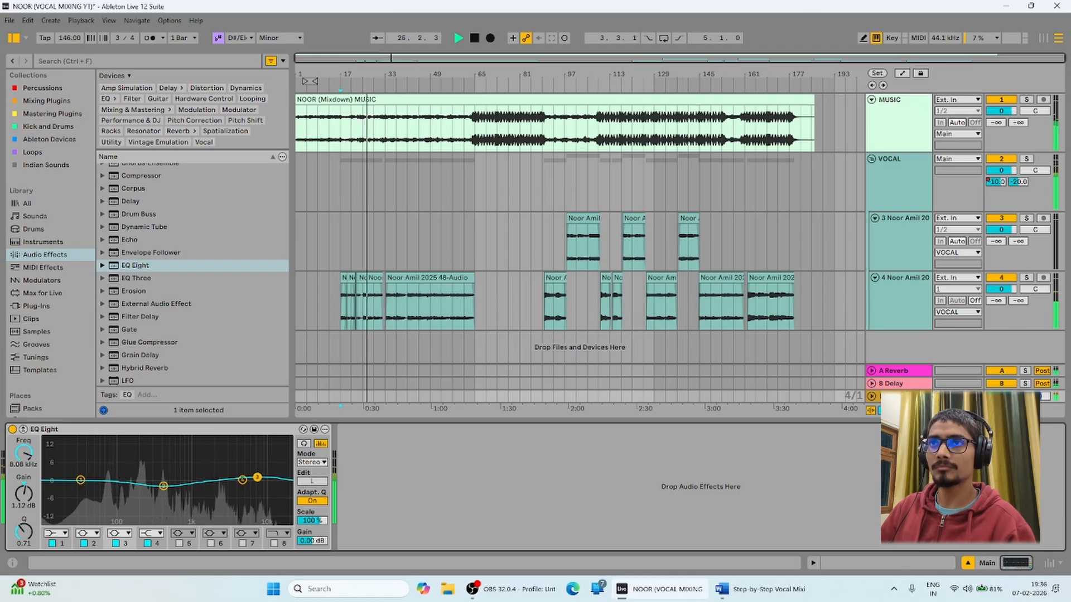
{"action": "scroll", "coordinate": [137, 262], "scroll_direction": "up", "scroll_amount": 2}
{"action": "key", "text": "space"}
Add the Compressor's Mix Gel preset after EQ Eight on the Main track.
{"action": "left_click", "coordinate": [103, 229]}
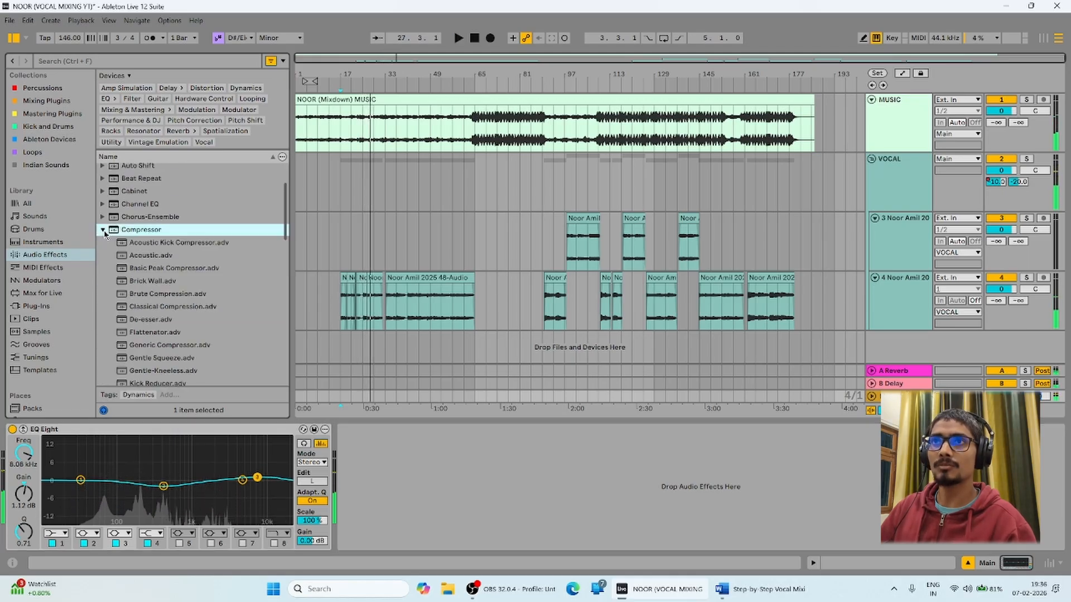
{"action": "scroll", "coordinate": [135, 304], "scroll_direction": "down", "scroll_amount": 4}
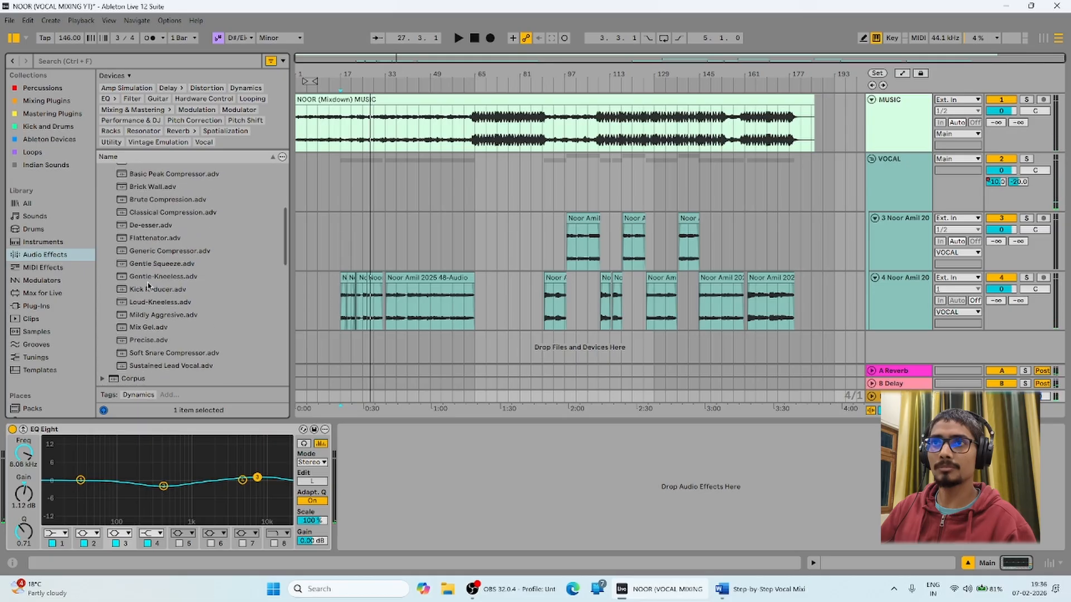
{"action": "left_click_drag", "start_coordinate": [146, 328], "coordinate": [485, 484]}
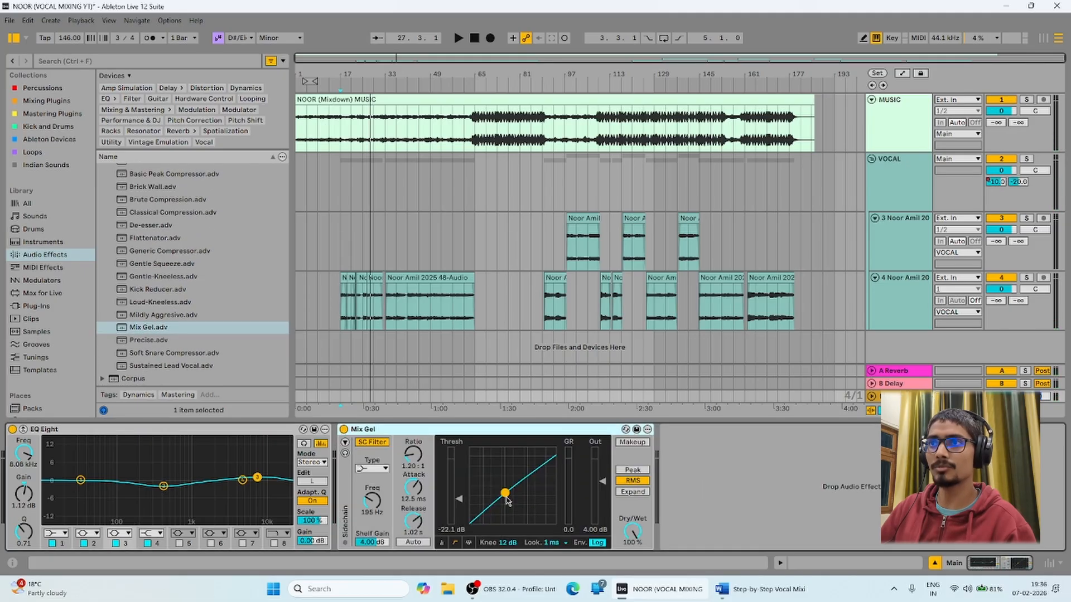
{"action": "key", "text": "space"}
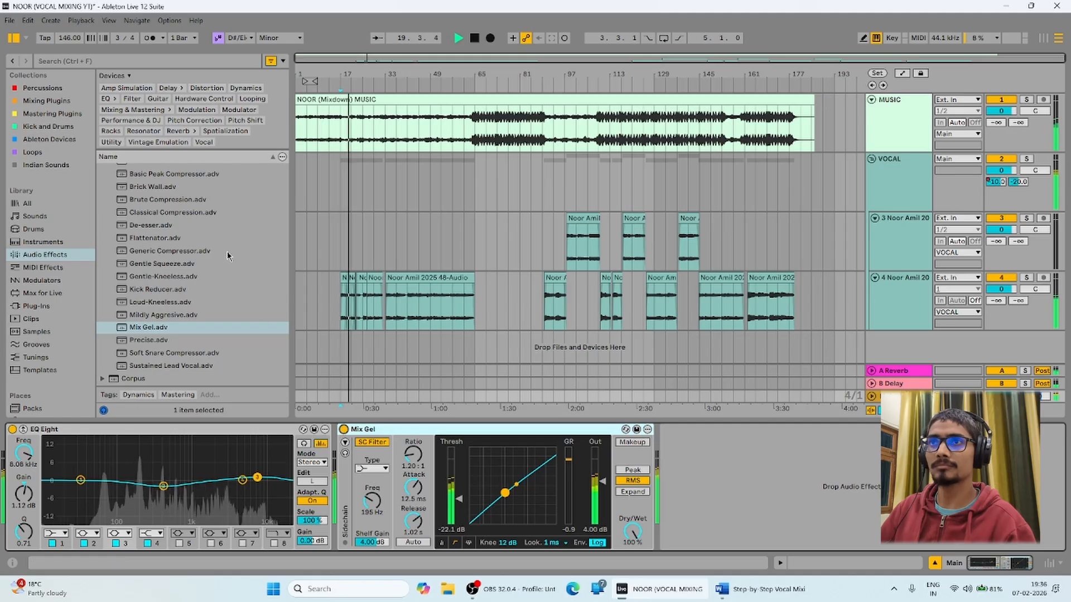
{"action": "scroll", "coordinate": [225, 254], "scroll_direction": "up", "scroll_amount": 3}
{"action": "left_click", "coordinate": [102, 256]}
{"action": "scroll", "coordinate": [146, 321], "scroll_direction": "down", "scroll_amount": 5}
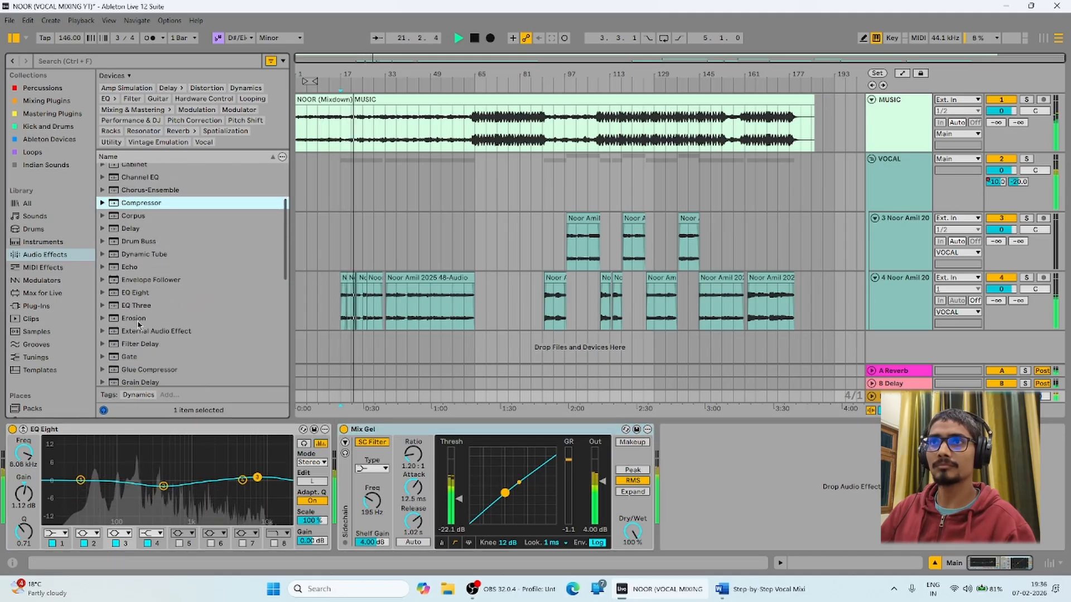
{"action": "key", "text": "space"}
Browse the Glue Compressor mastering presets and pick Mastering - Gentle Limiter.
{"action": "left_click_drag", "start_coordinate": [138, 291], "coordinate": [147, 308]}
{"action": "left_click", "coordinate": [102, 289]}
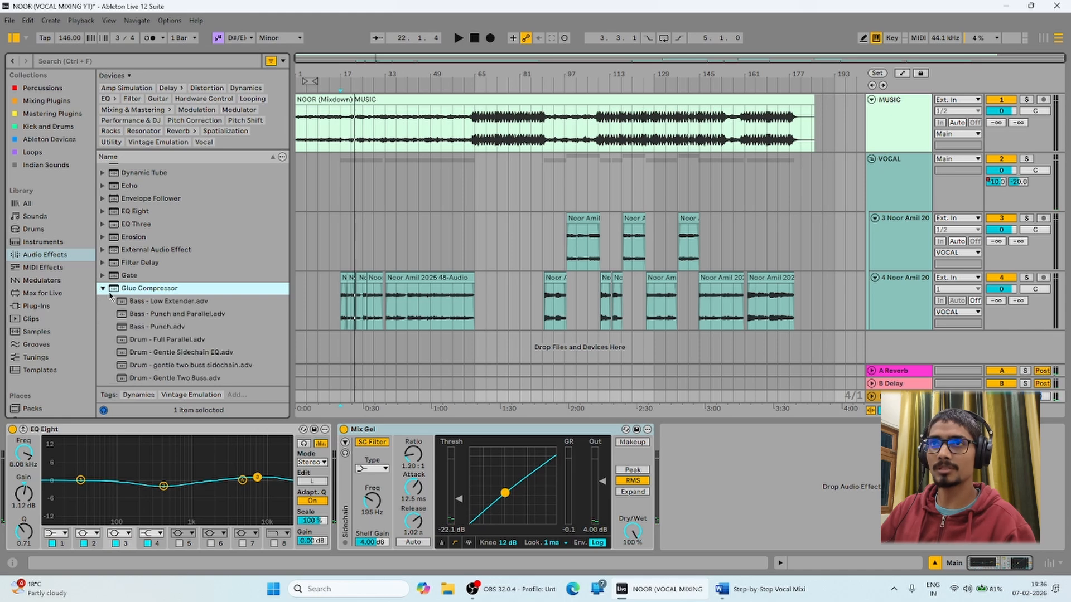
{"action": "scroll", "coordinate": [159, 288], "scroll_direction": "down", "scroll_amount": 5}
{"action": "left_click", "coordinate": [160, 286]}
{"action": "key", "text": "Down"}
{"action": "key", "text": "Down"}
{"action": "key", "text": "Down"}
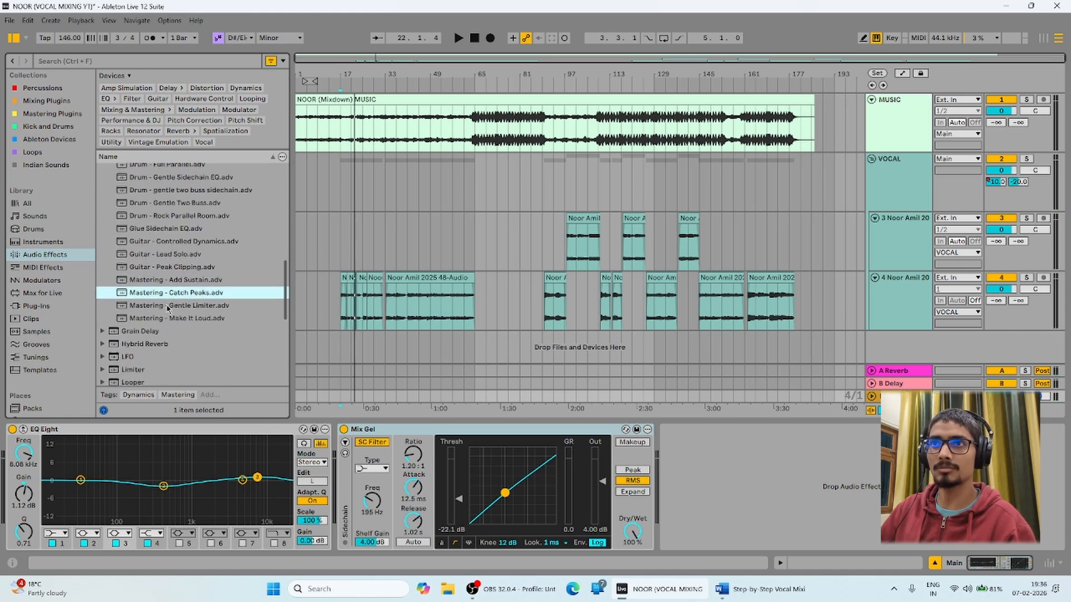
{"action": "key", "text": "Up"}
{"action": "key", "text": "Up"}
{"action": "key", "text": "Up"}
{"action": "left_click", "coordinate": [180, 306]}
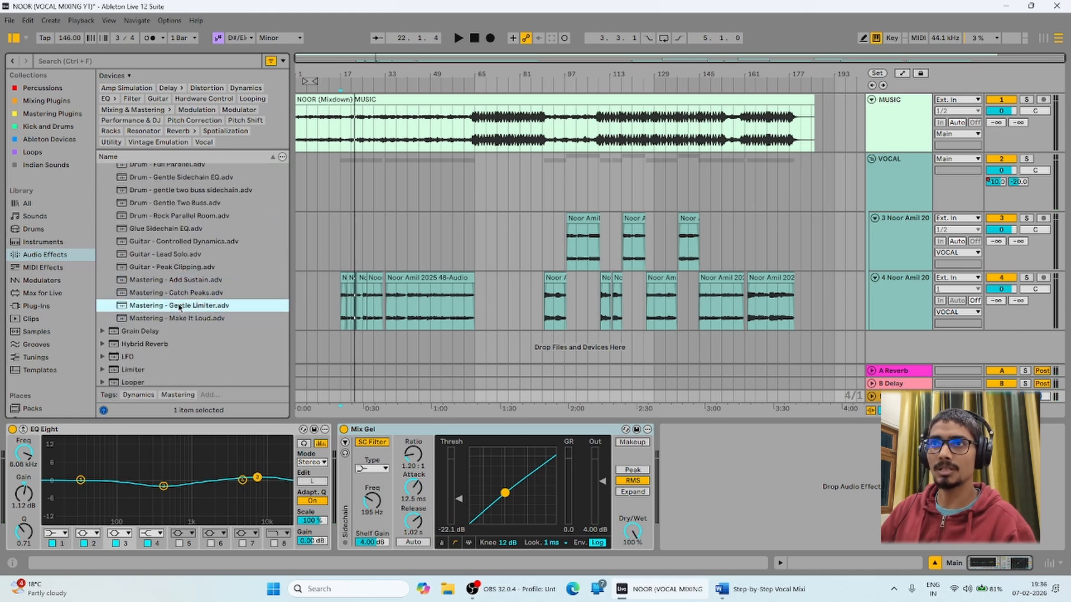
{"action": "left_click", "coordinate": [177, 319]}
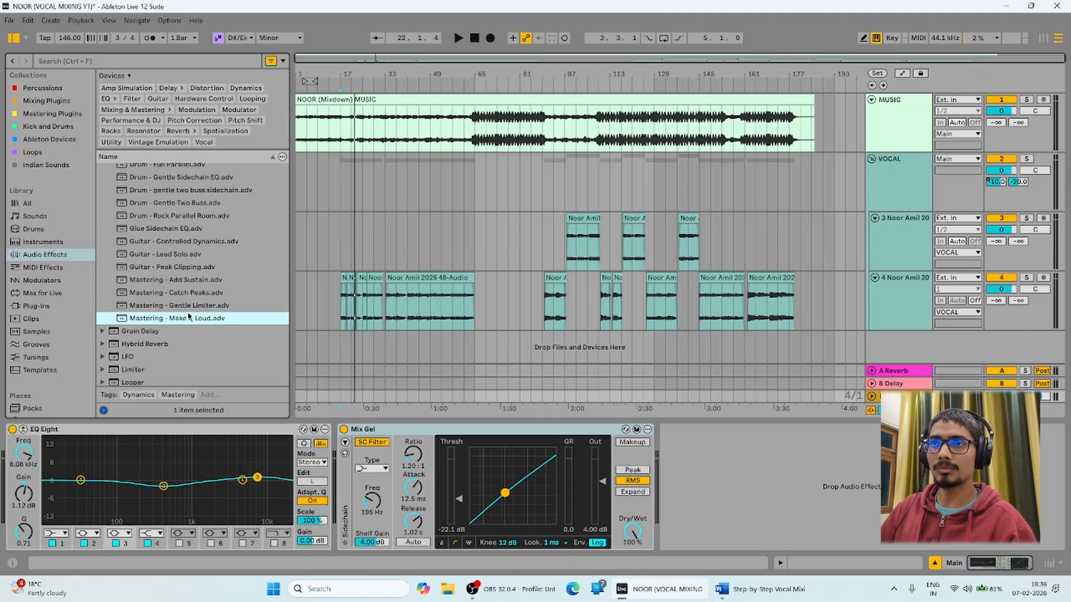
{"action": "left_click", "coordinate": [179, 305]}
Add the Gentle Limiter after Mix Gel and set its makeup to 0.95 dB.
{"action": "left_click_drag", "start_coordinate": [174, 308], "coordinate": [784, 494]}
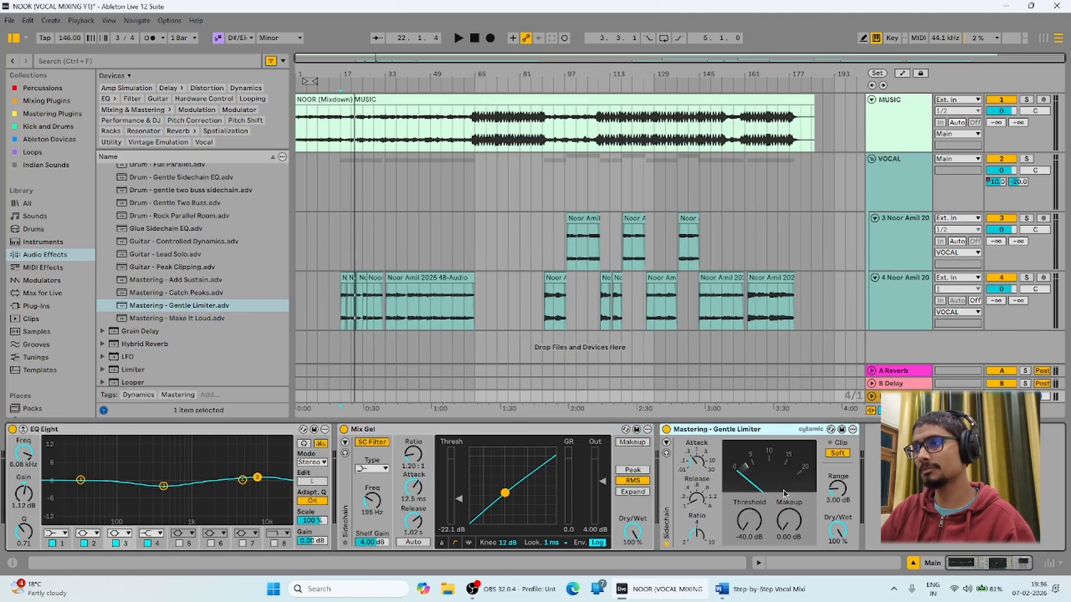
{"action": "key", "text": "space"}
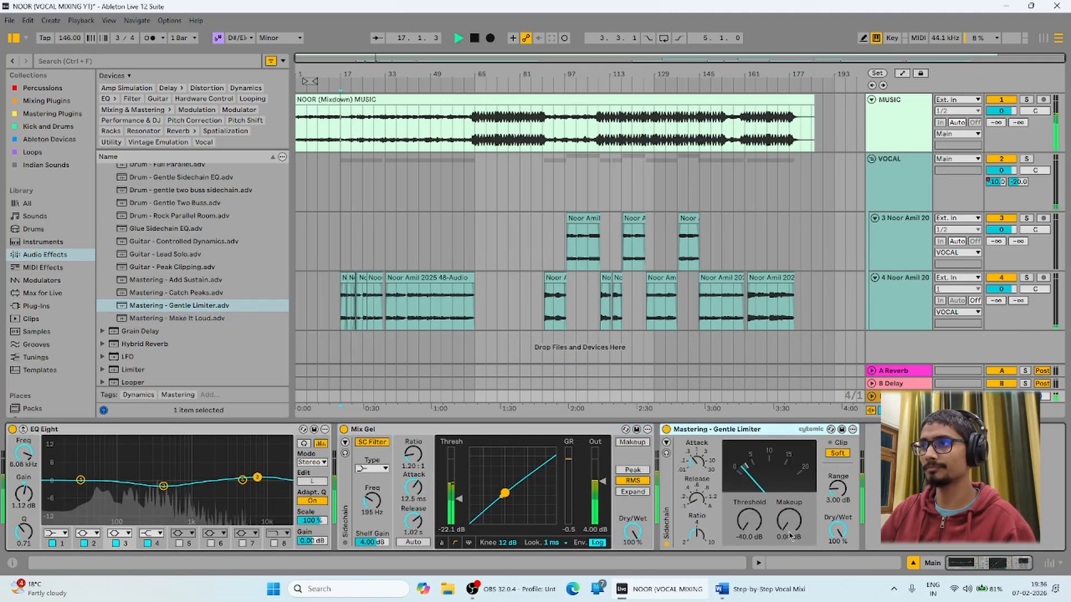
{"action": "left_click_drag", "start_coordinate": [783, 526], "coordinate": [784, 520]}
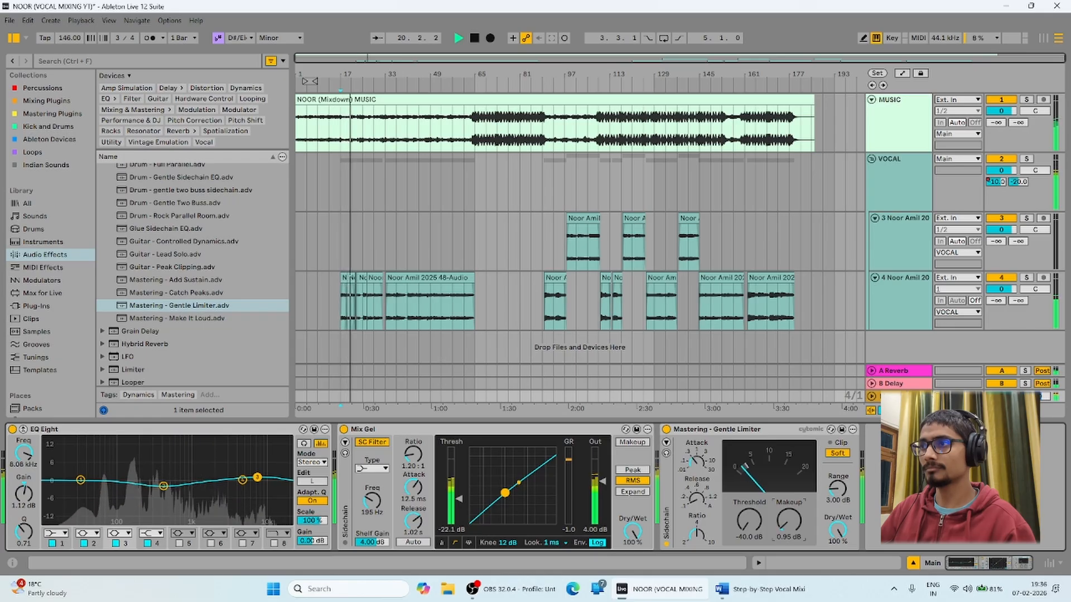
{"action": "scroll", "coordinate": [173, 271], "scroll_direction": "up", "scroll_amount": 2}
{"action": "scroll", "coordinate": [172, 270], "scroll_direction": "up", "scroll_amount": 2}
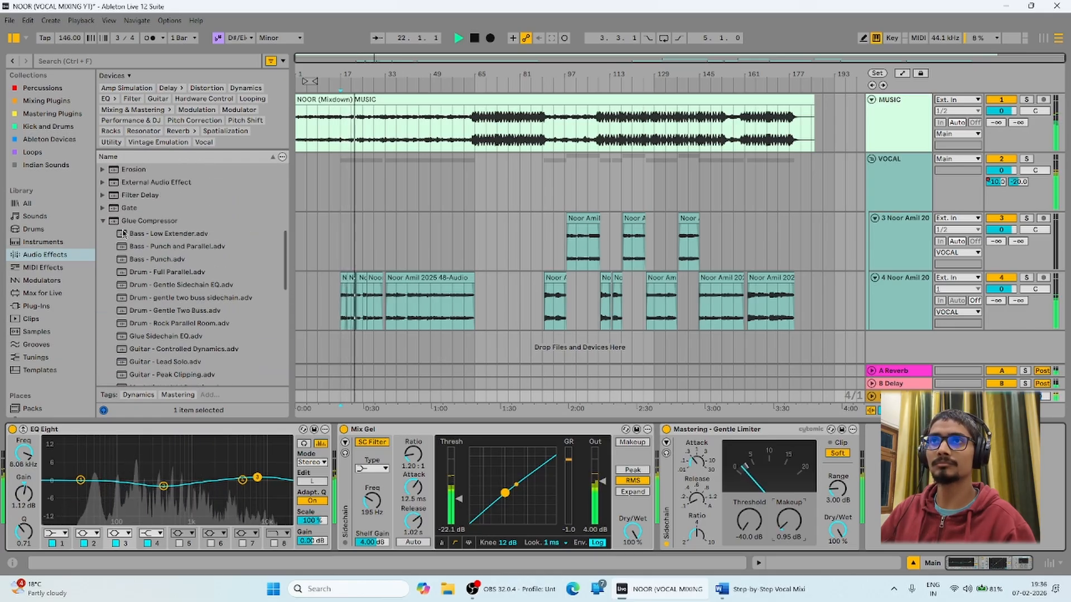
{"action": "left_click", "coordinate": [102, 221]}
{"action": "key", "text": "space"}
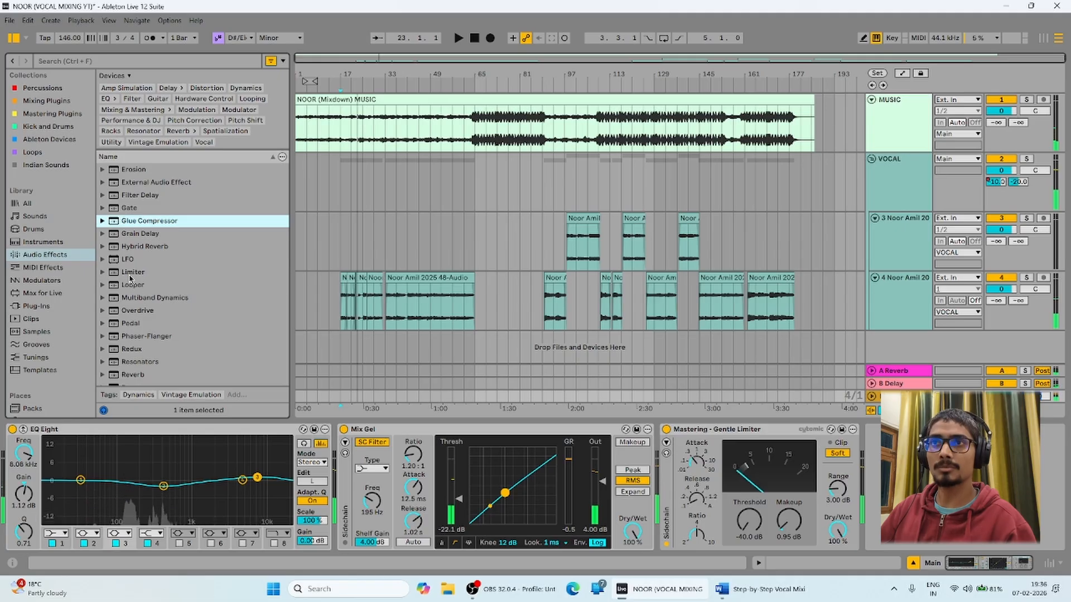
Add a default Limiter to the end of the Main track's chain and preview it briefly.
{"action": "left_click", "coordinate": [130, 272]}
{"action": "key", "text": "Return"}
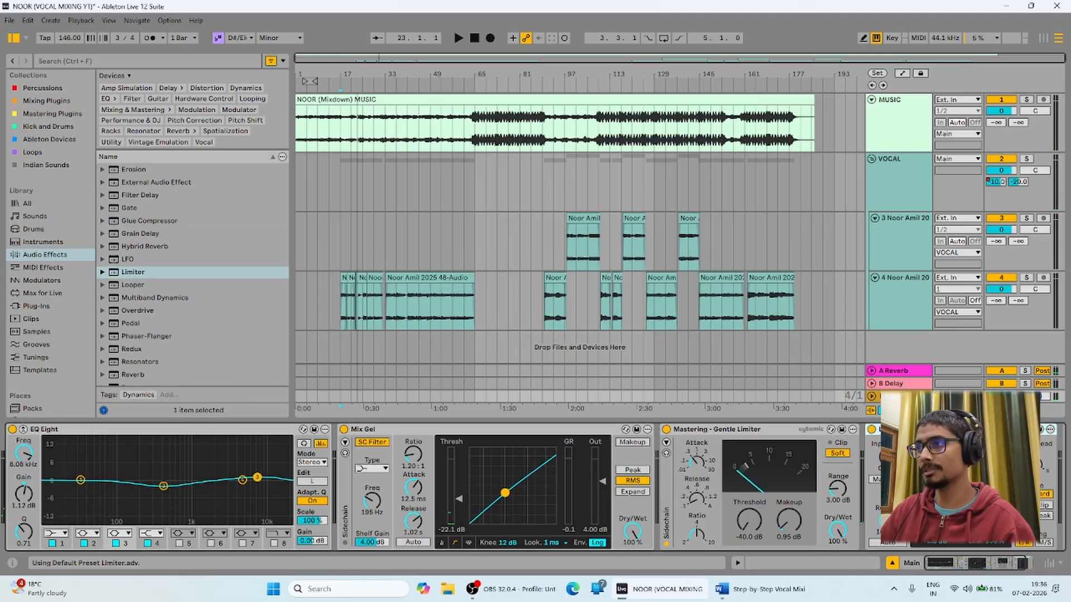
{"action": "key", "text": "space"}
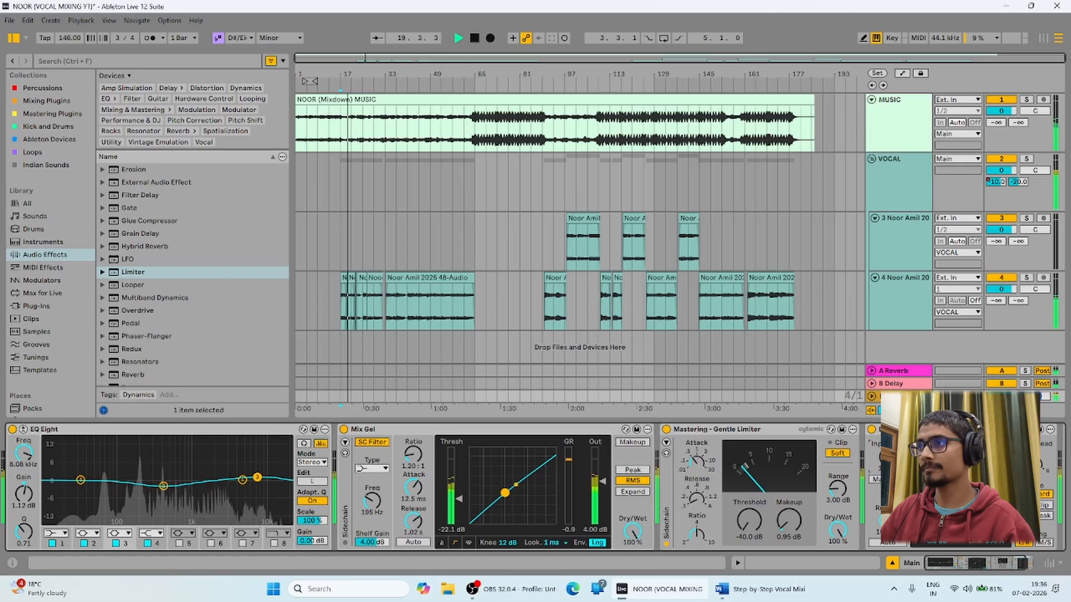
{"action": "key", "text": "space"}
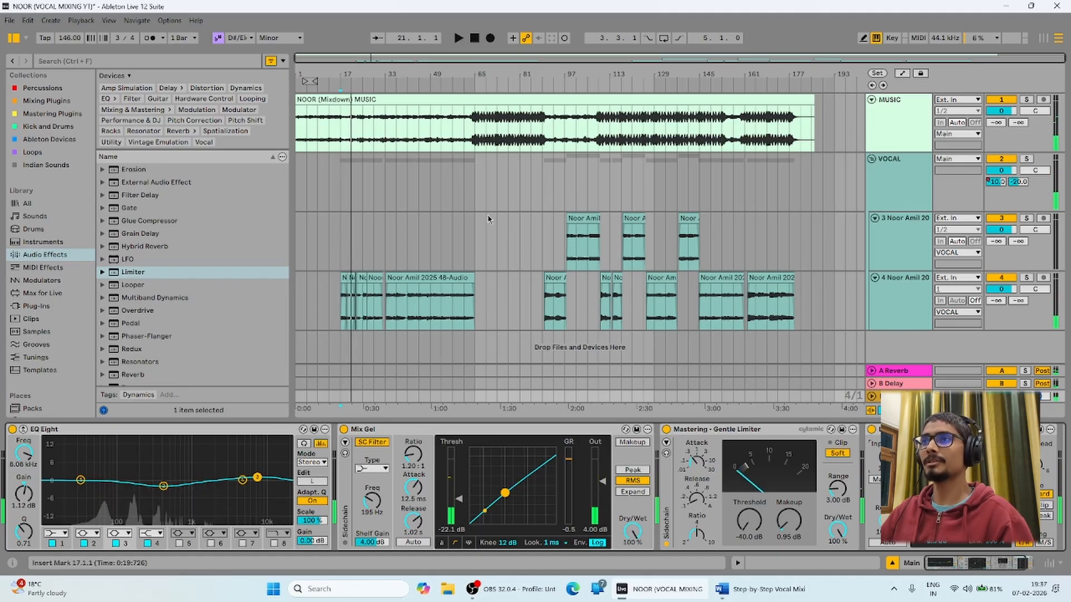
Play from bar 89 while comparing the Main and VOCAL chains, then stop and return to start.
{"action": "left_click", "coordinate": [541, 238]}
{"action": "key", "text": "space"}
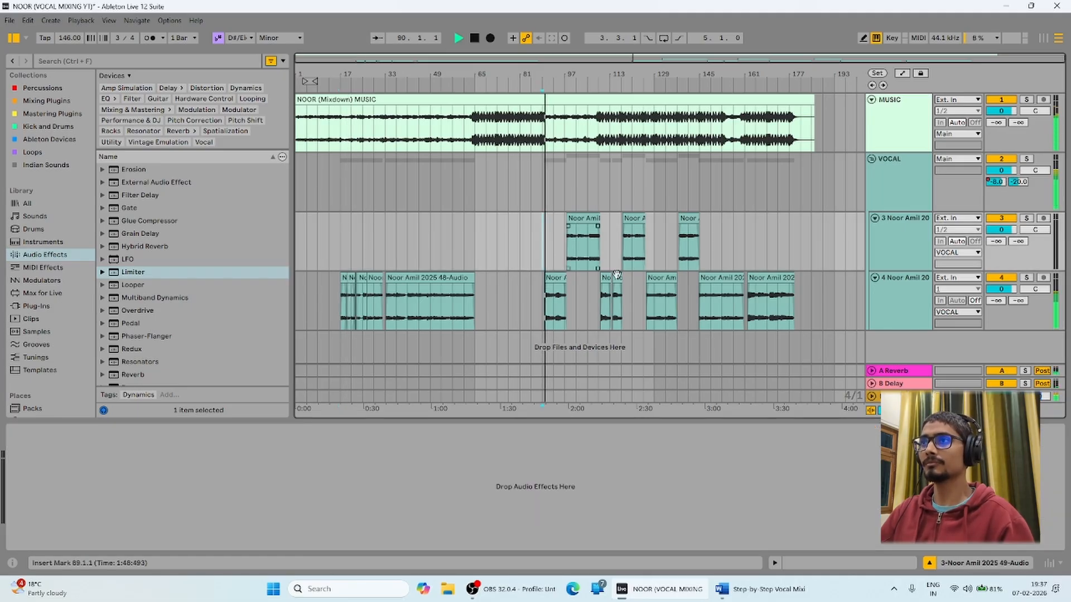
{"action": "left_click", "coordinate": [888, 397]}
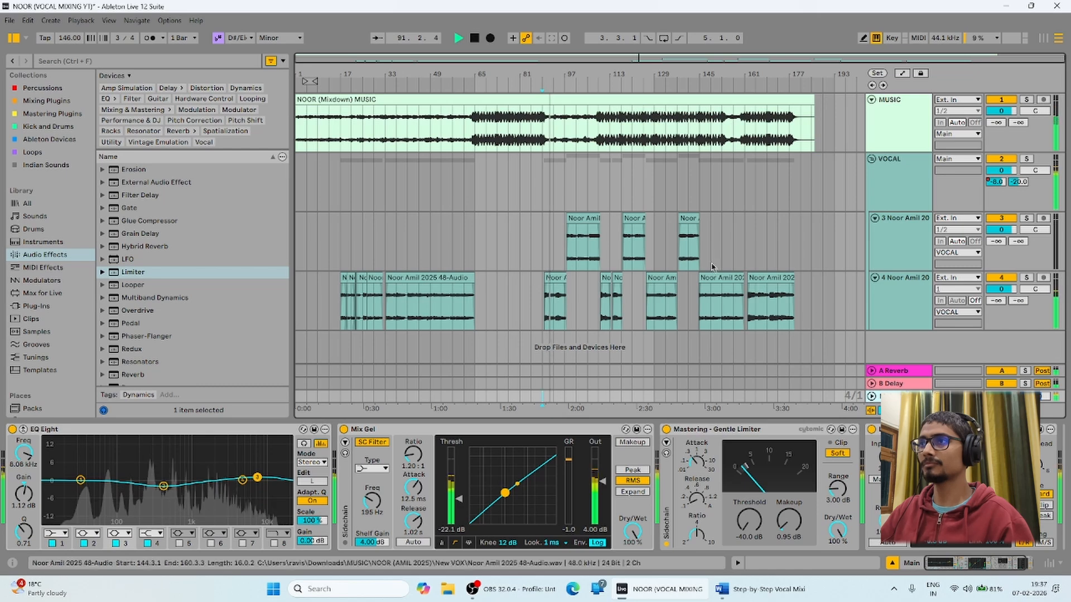
{"action": "left_click", "coordinate": [596, 186]}
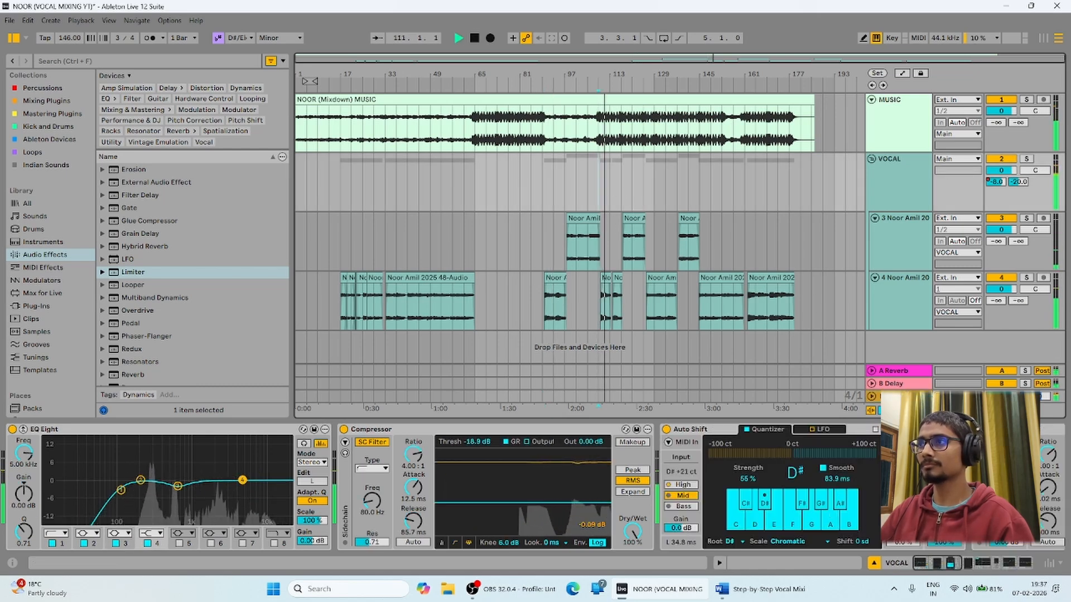
{"action": "left_click", "coordinate": [893, 397]}
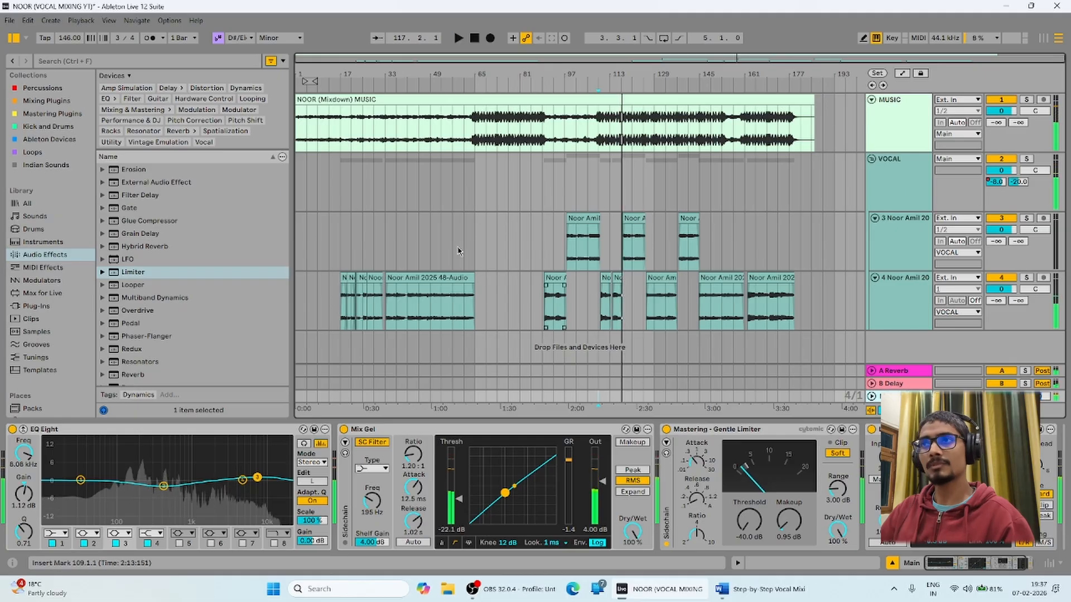
{"action": "key", "text": "space"}
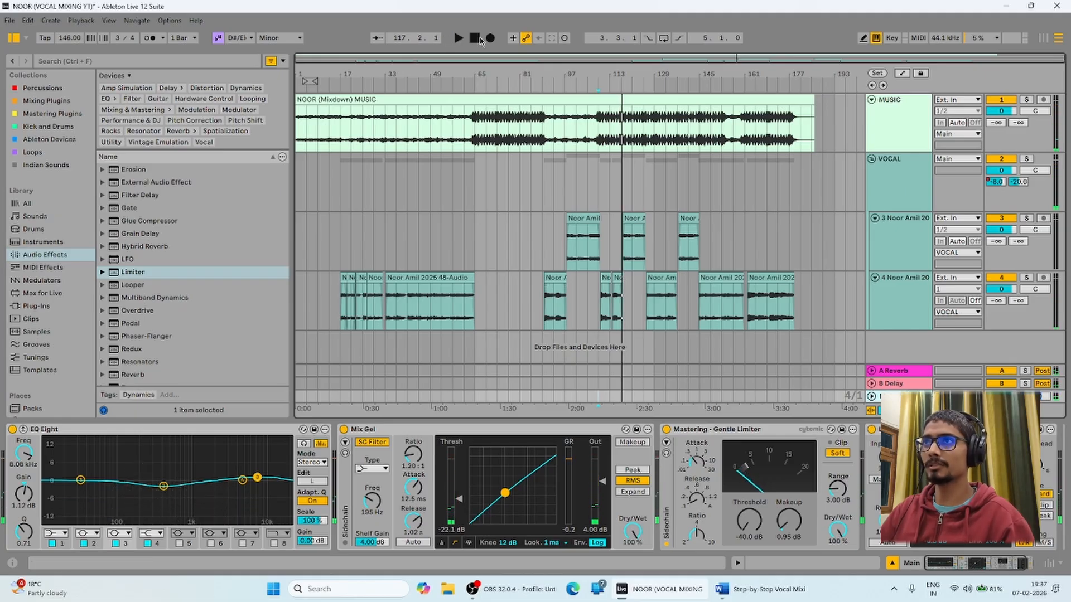
{"action": "key", "text": "Home"}
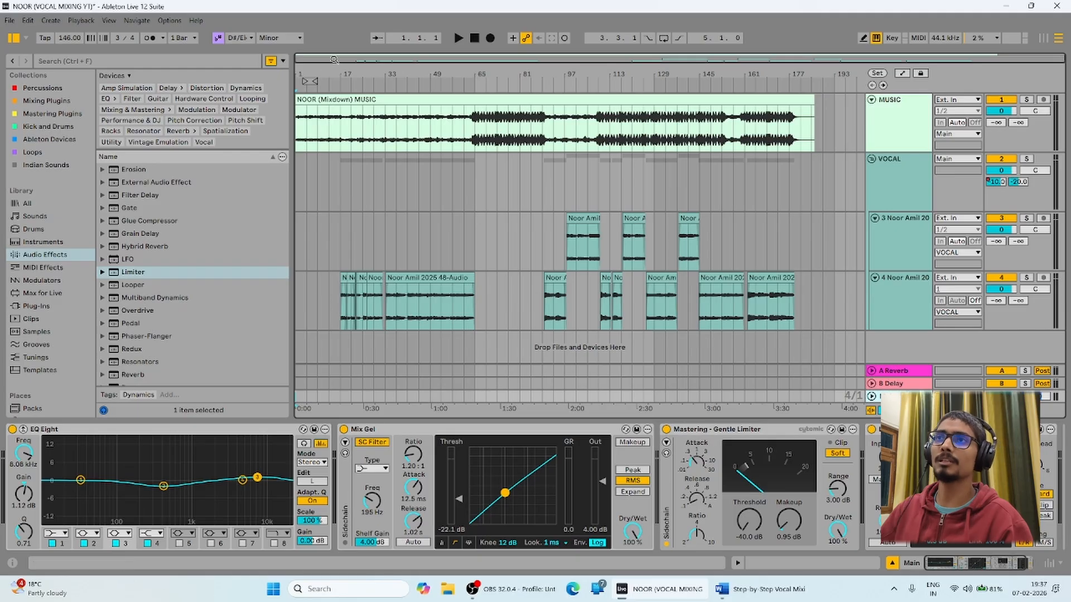
Play the song from the start with the arrangement zoomed in and following the playhead.
{"action": "mouse_move", "coordinate": [354, 70]}
{"action": "left_mouse_down"}
{"action": "mouse_move", "coordinate": [357, 173]}
{"action": "mouse_move", "coordinate": [456, 112]}
{"action": "mouse_move", "coordinate": [355, 77]}
{"action": "left_mouse_up"}
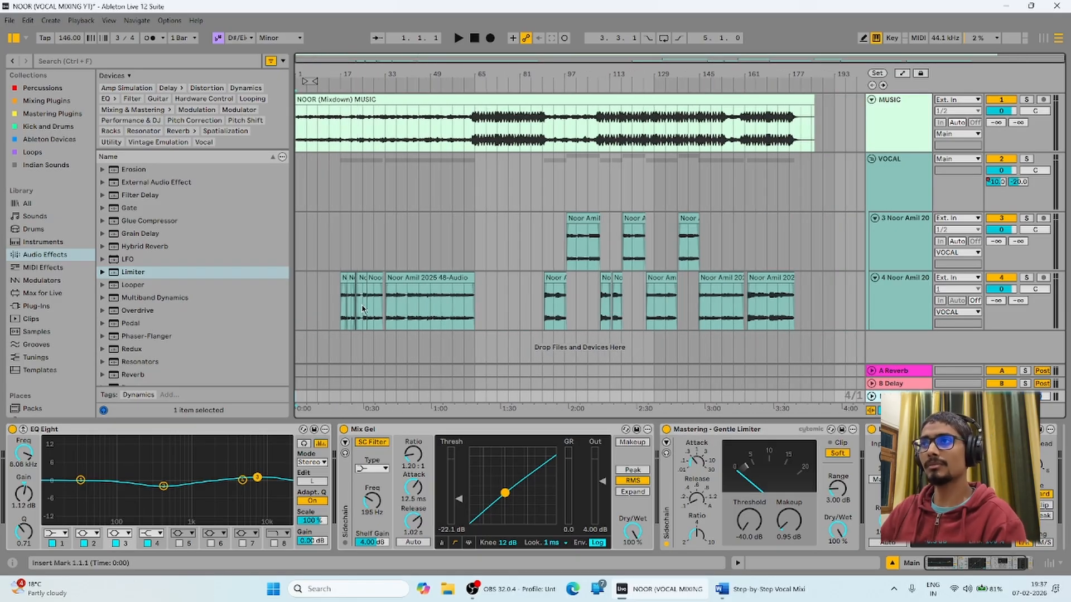
{"action": "left_click", "coordinate": [815, 305]}
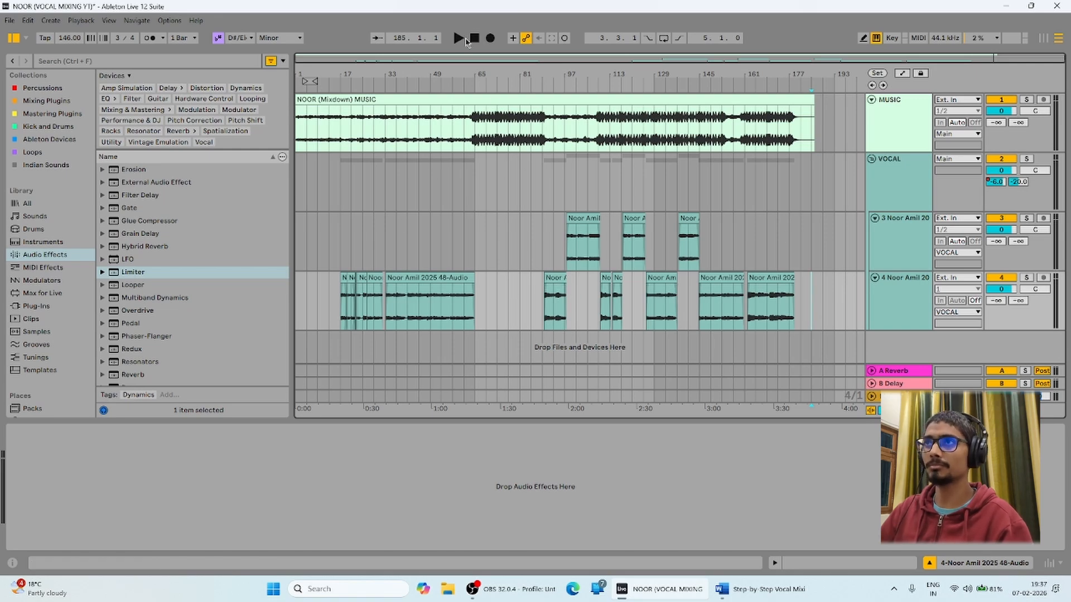
{"action": "left_click", "coordinate": [475, 38]}
{"action": "key", "text": "space"}
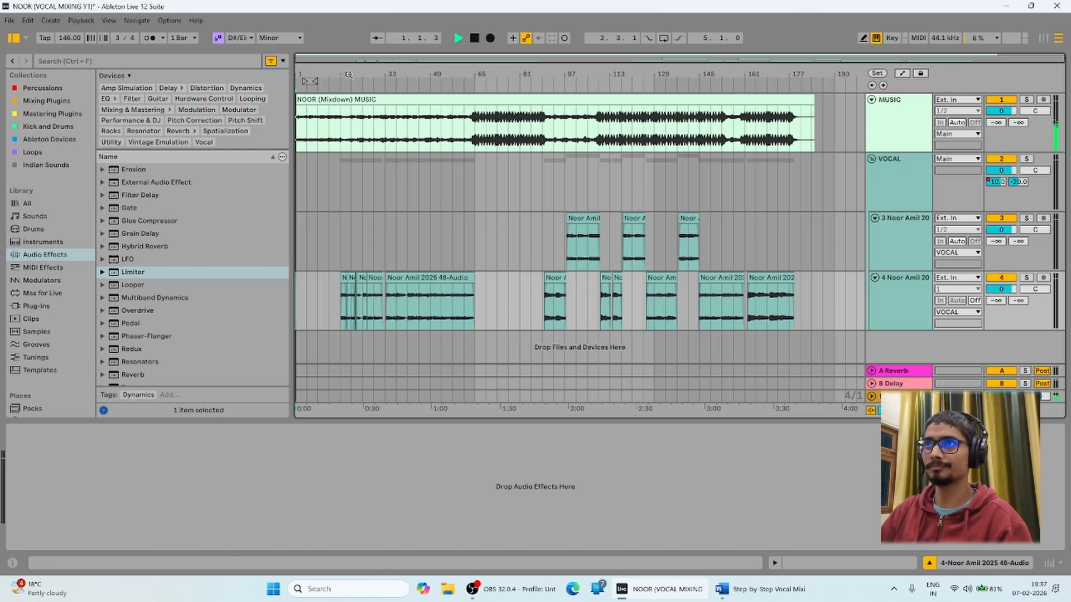
{"action": "left_click_drag", "start_coordinate": [348, 76], "coordinate": [424, 84]}
{"action": "left_click", "coordinate": [378, 38]}
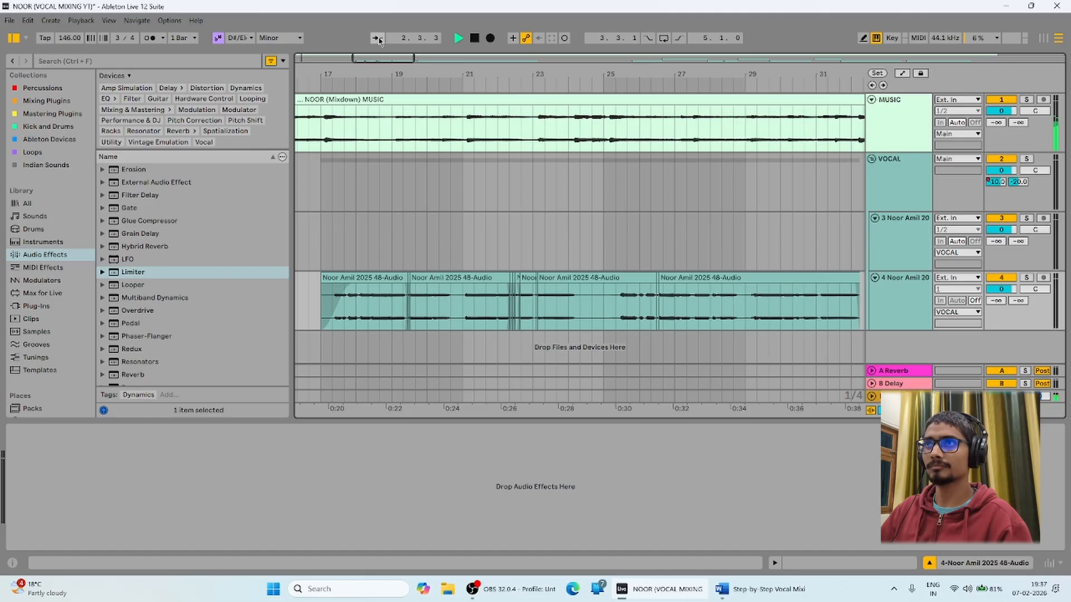
On the Main EQ Eight, boost about 3 dB near 62 Hz and make band 8 a steep high cut near 15 kHz.
{"action": "left_click", "coordinate": [902, 397]}
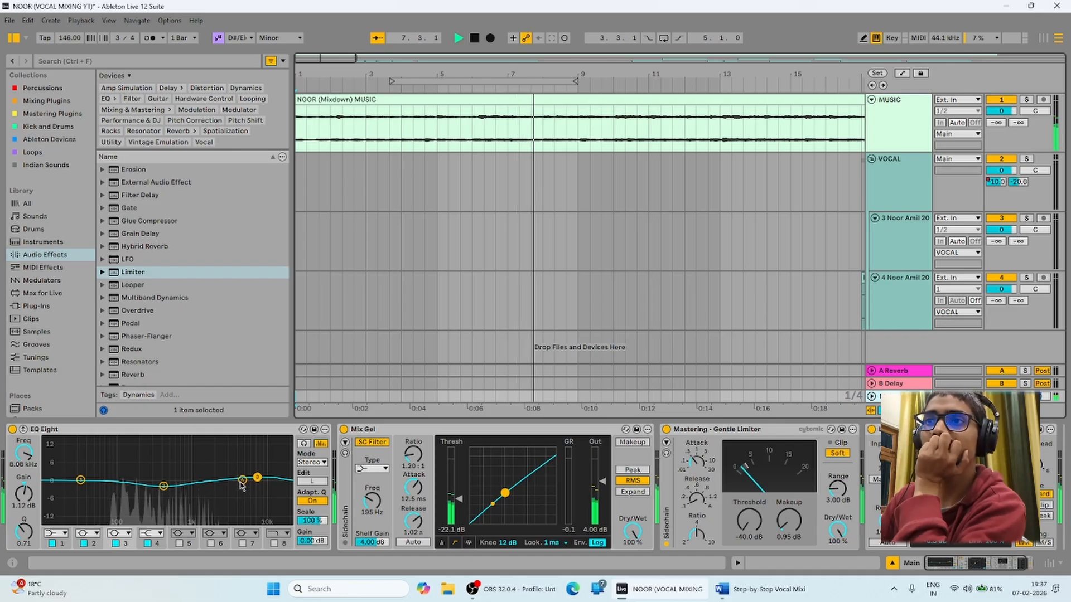
{"action": "mouse_move", "coordinate": [243, 480]}
{"action": "left_mouse_down"}
{"action": "mouse_move", "coordinate": [141, 475]}
{"action": "mouse_move", "coordinate": [221, 482]}
{"action": "left_mouse_up"}
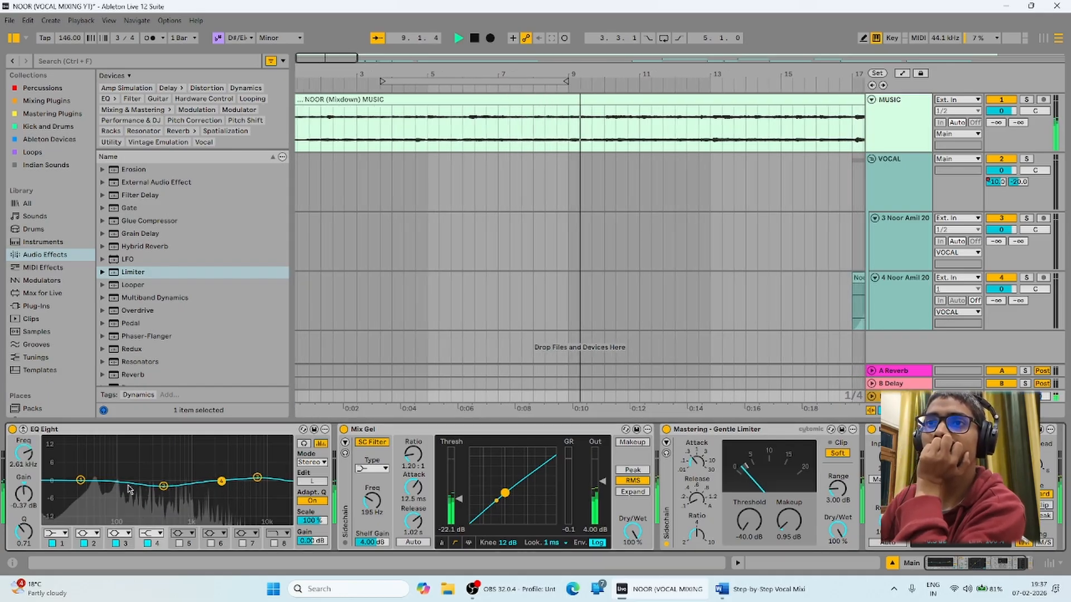
{"action": "left_click_drag", "start_coordinate": [80, 481], "coordinate": [102, 479]}
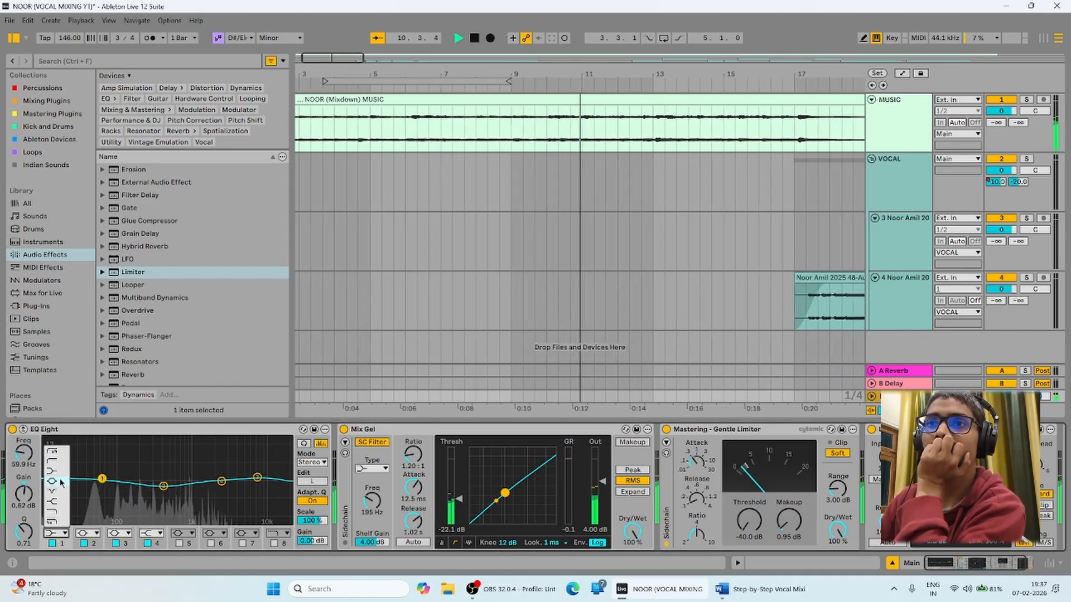
{"action": "left_click_drag", "start_coordinate": [103, 478], "coordinate": [103, 475]}
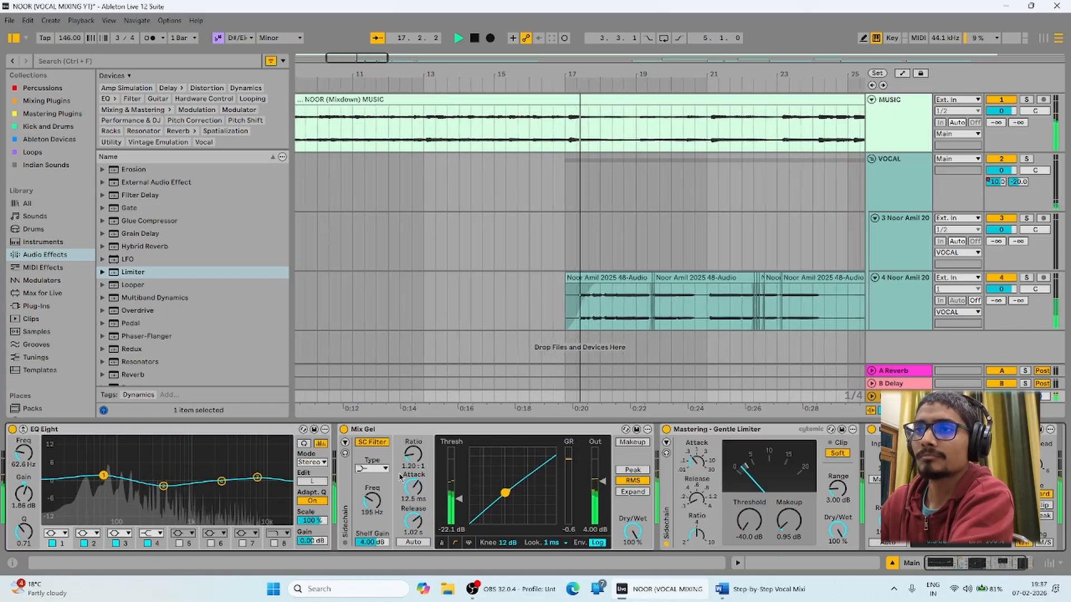
{"action": "left_click", "coordinate": [282, 534]}
{"action": "left_click", "coordinate": [274, 522]}
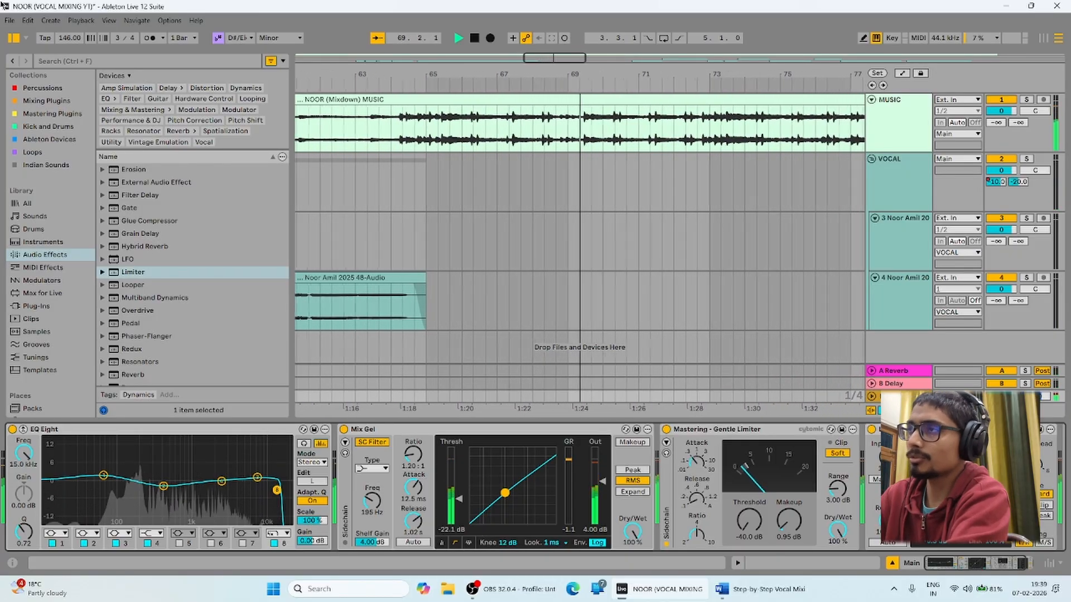
Lower the VOCAL track's mixer volume from 0 dB to about -2 dB.
{"action": "left_click_drag", "start_coordinate": [1001, 170], "coordinate": [1001, 179]}
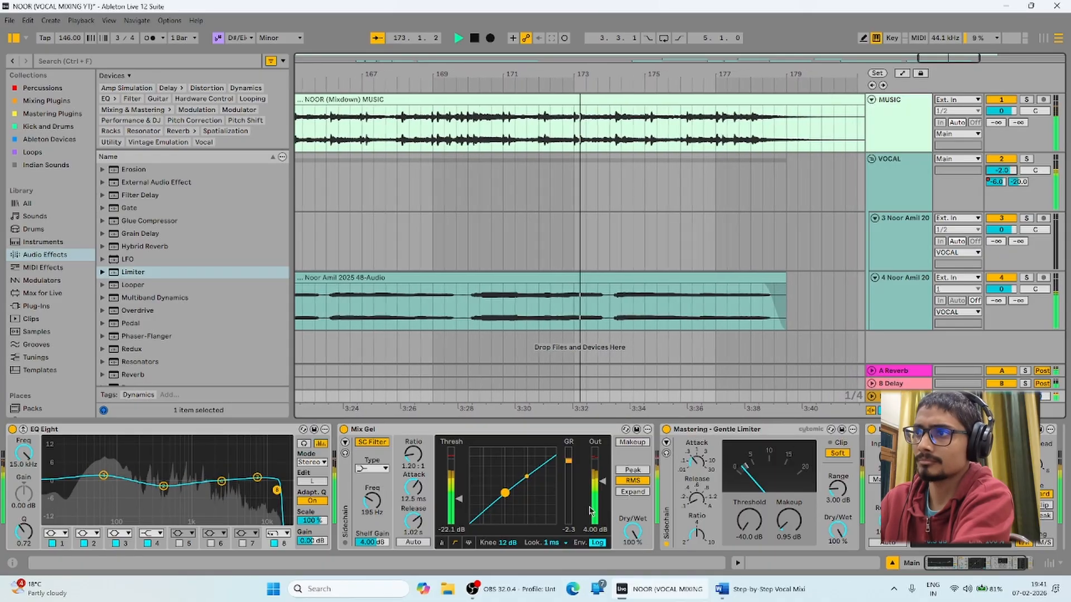
Set the Mix Gel Dry/Wet to about 79%, zoom out to the whole song, and stop playback.
{"action": "left_click_drag", "start_coordinate": [634, 531], "coordinate": [633, 553]}
{"action": "left_click", "coordinate": [1000, 566]}
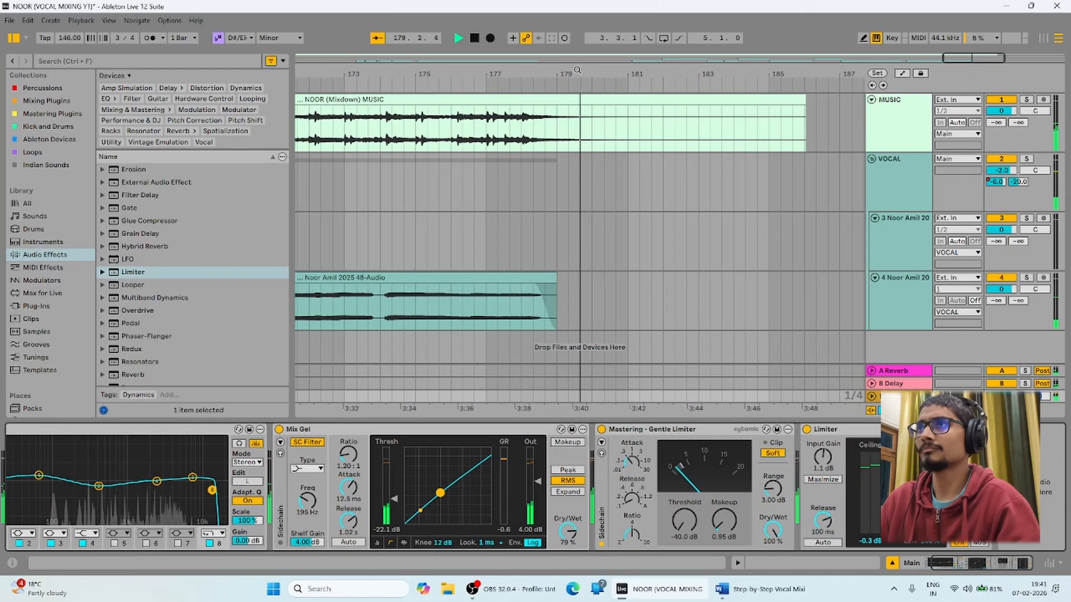
{"action": "key", "text": "w"}
{"action": "key", "text": "space"}
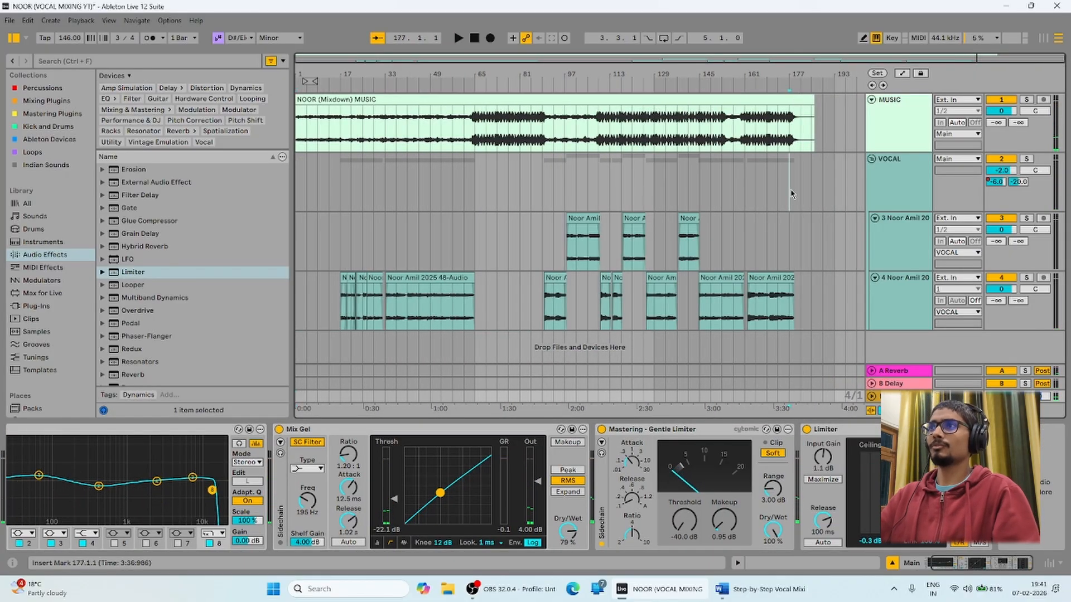
Inspect the VOCAL track's effects, then select track 3 at bar 45.
{"action": "left_click", "coordinate": [789, 184]}
{"action": "left_click", "coordinate": [803, 181]}
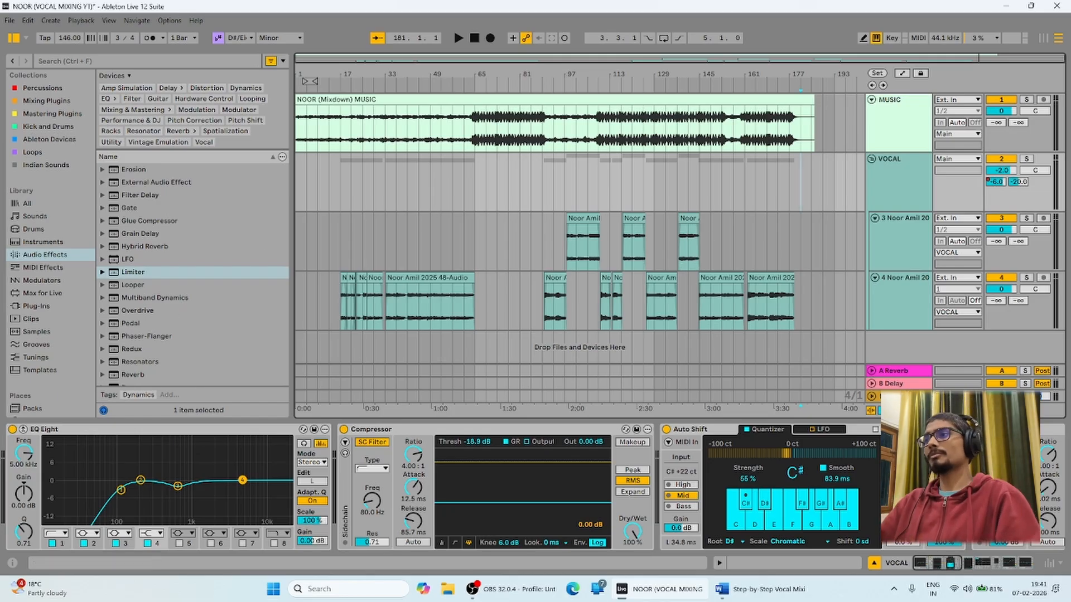
{"action": "mouse_move", "coordinate": [950, 566]}
{"action": "left_mouse_down"}
{"action": "mouse_move", "coordinate": [1023, 566]}
{"action": "mouse_move", "coordinate": [947, 566]}
{"action": "left_mouse_up"}
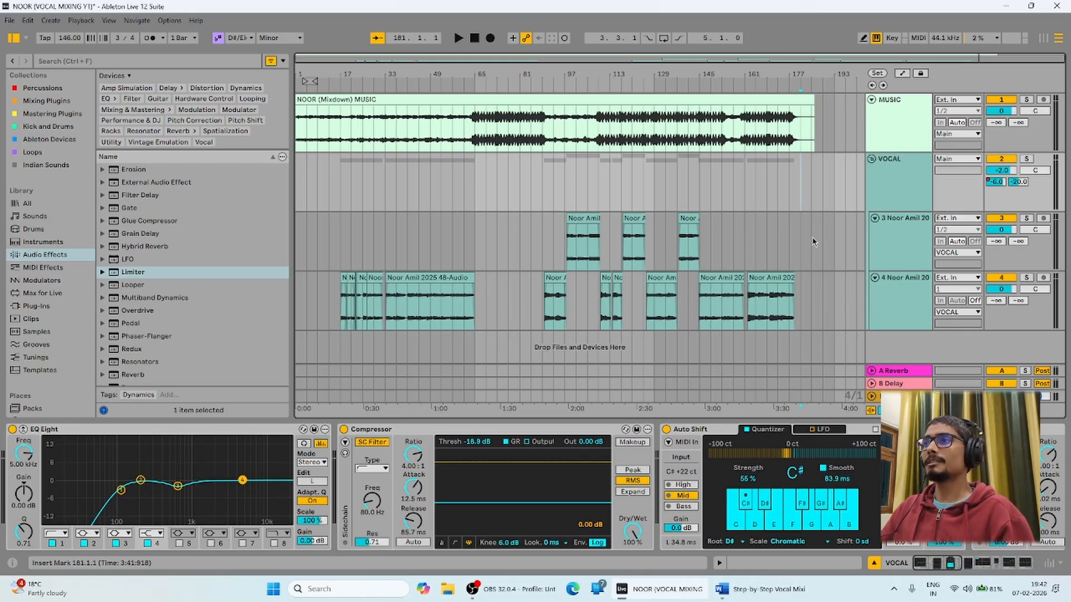
{"action": "left_click_drag", "start_coordinate": [813, 242], "coordinate": [335, 304]}
{"action": "left_click", "coordinate": [423, 233]}
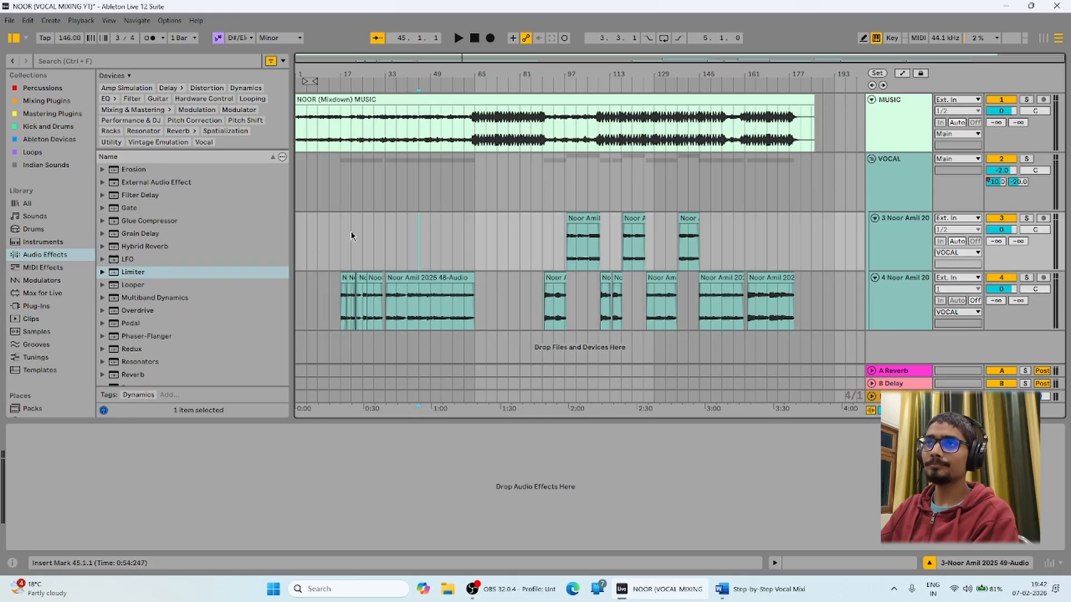
Select the VOCAL track and several time ranges across the vocal and MUSIC lanes.
{"action": "left_click", "coordinate": [369, 207]}
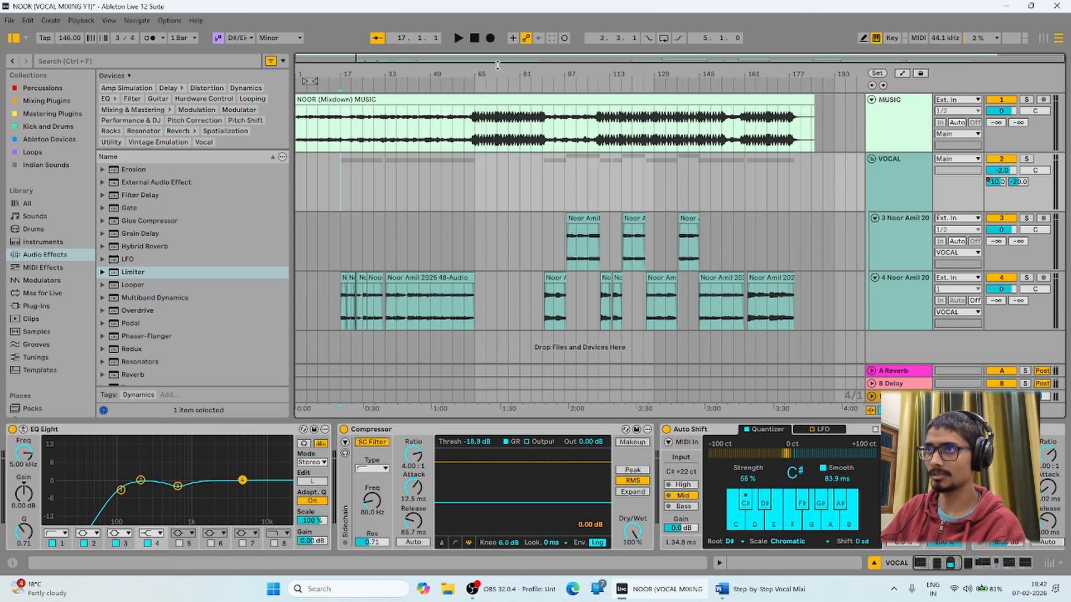
{"action": "mouse_move", "coordinate": [497, 65]}
{"action": "left_mouse_down"}
{"action": "mouse_move", "coordinate": [497, 104]}
{"action": "mouse_move", "coordinate": [492, 76]}
{"action": "left_mouse_up"}
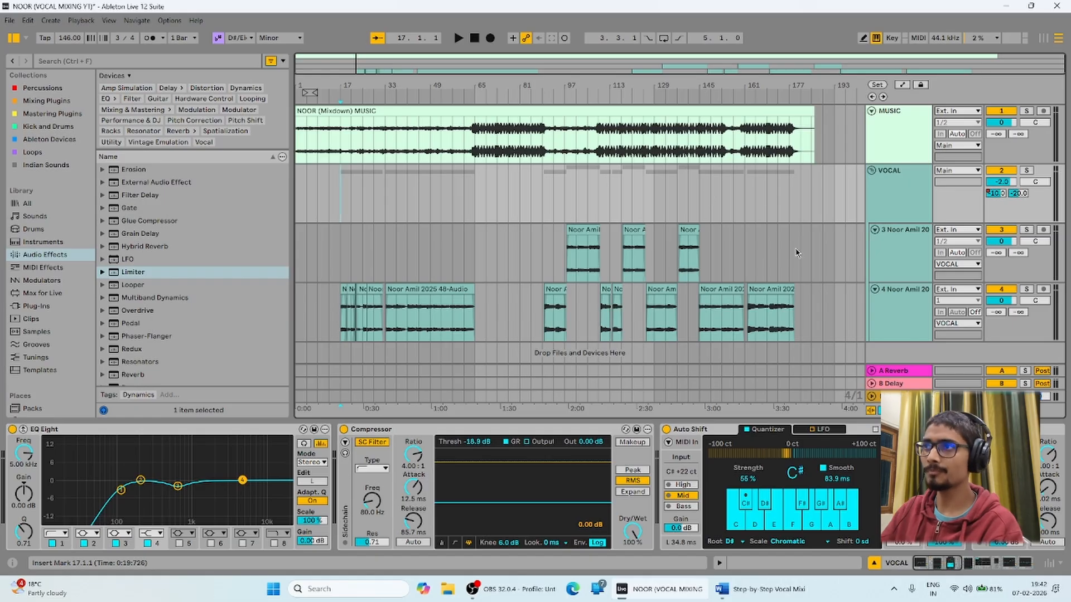
{"action": "left_click", "coordinate": [821, 324]}
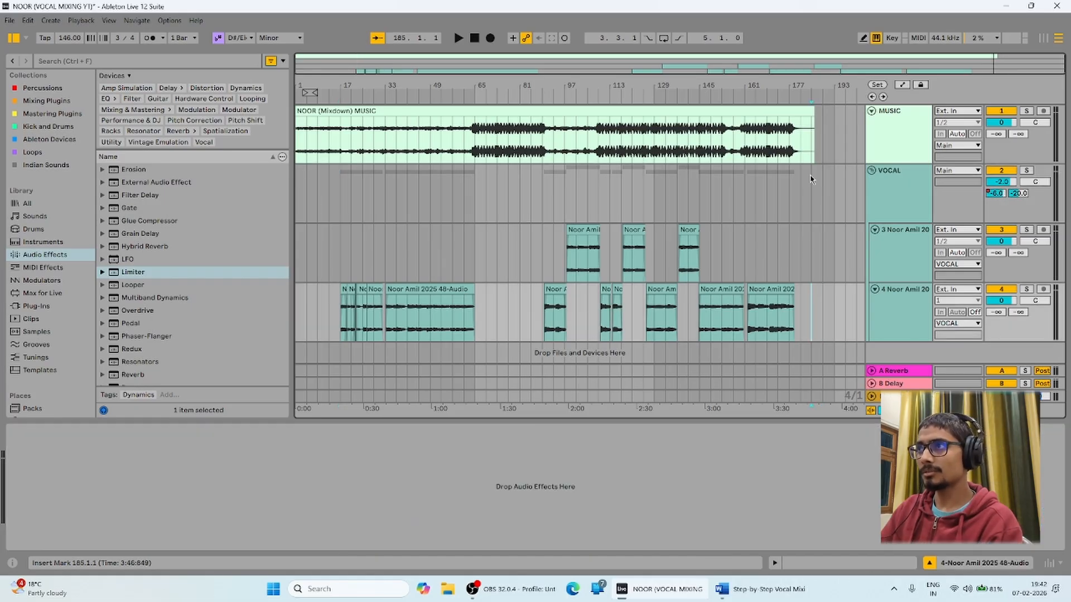
{"action": "left_click_drag", "start_coordinate": [812, 177], "coordinate": [253, 330]}
{"action": "left_click", "coordinate": [329, 185]}
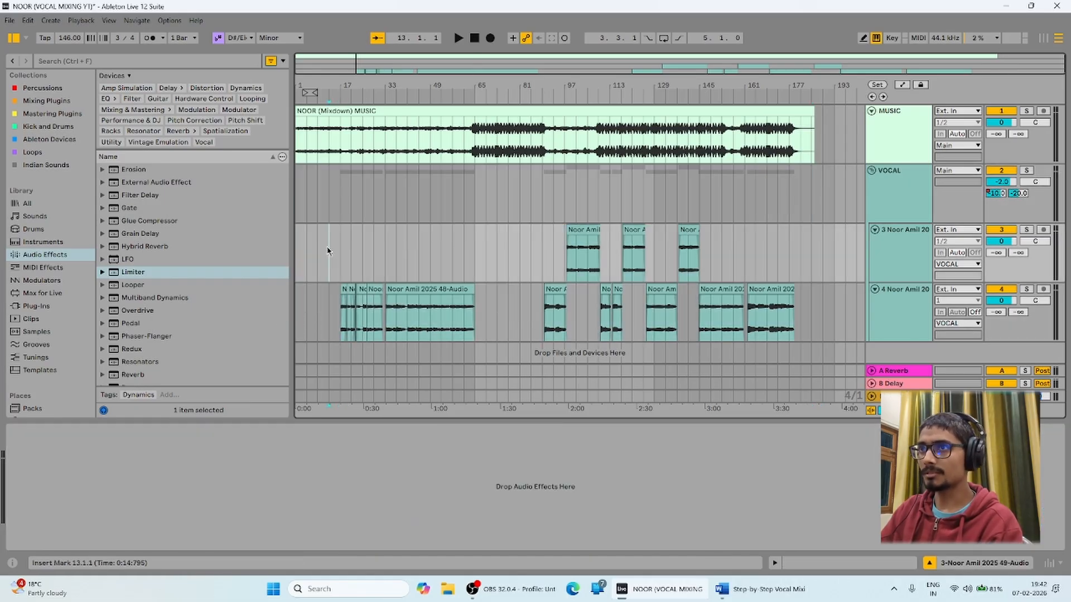
{"action": "left_click_drag", "start_coordinate": [329, 186], "coordinate": [811, 354]}
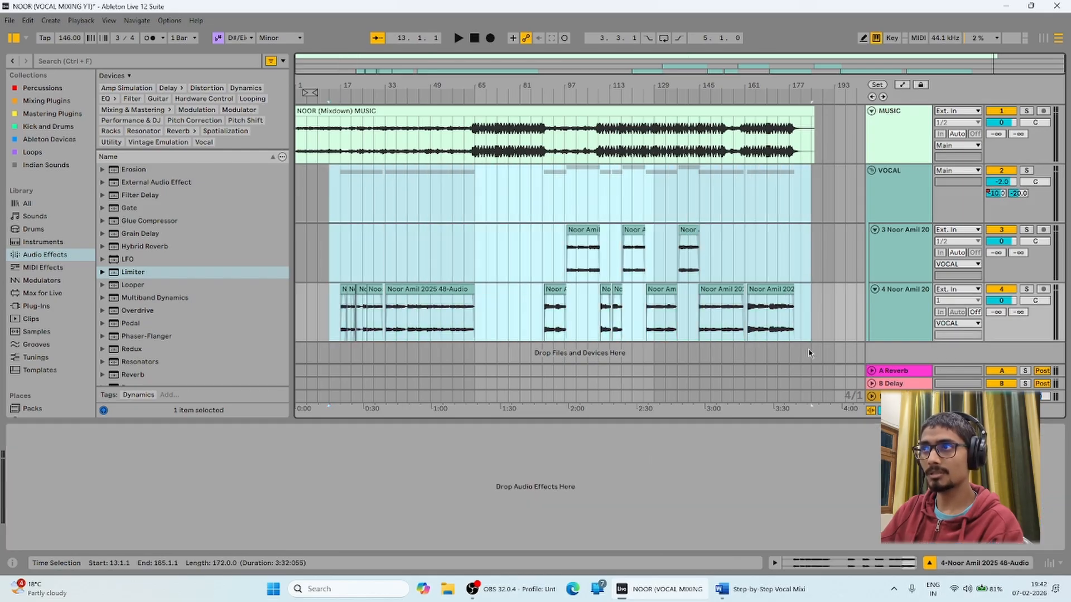
{"action": "left_click_drag", "start_coordinate": [813, 137], "coordinate": [831, 156]}
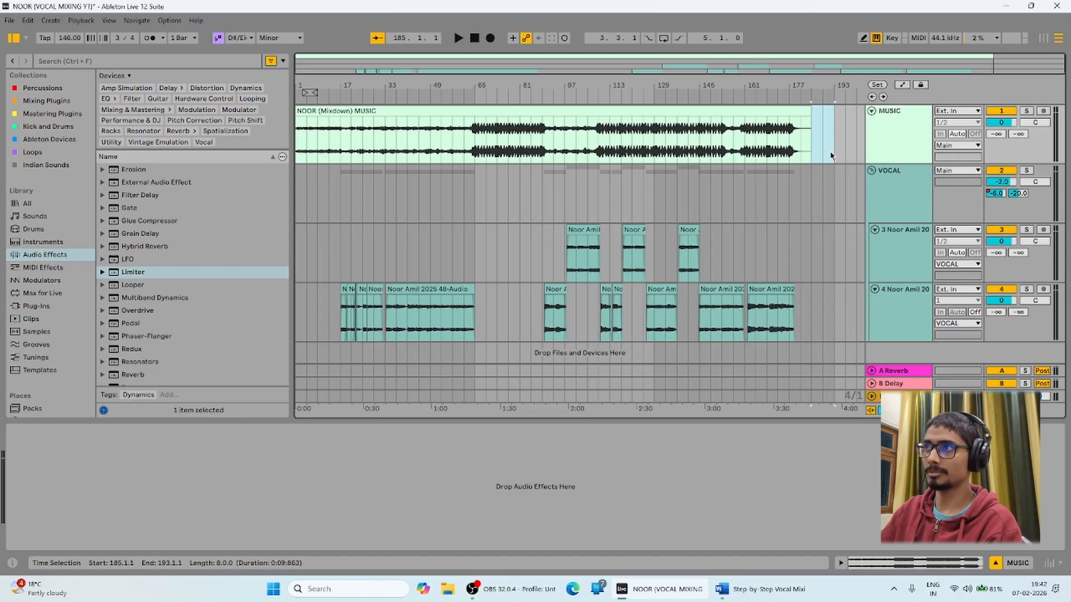
{"action": "left_click", "coordinate": [813, 176]}
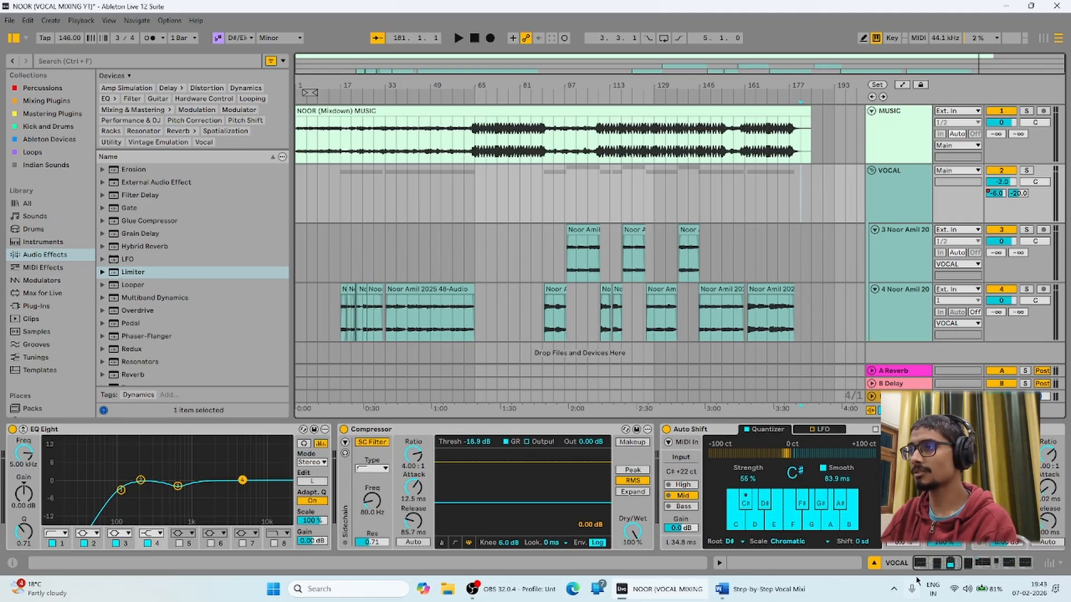
Compare the main output and VOCAL device chains, then minimise the session to reveal the Word guide.
{"action": "mouse_move", "coordinate": [936, 567]}
{"action": "left_mouse_down"}
{"action": "mouse_move", "coordinate": [1009, 564]}
{"action": "mouse_move", "coordinate": [926, 564]}
{"action": "left_mouse_up"}
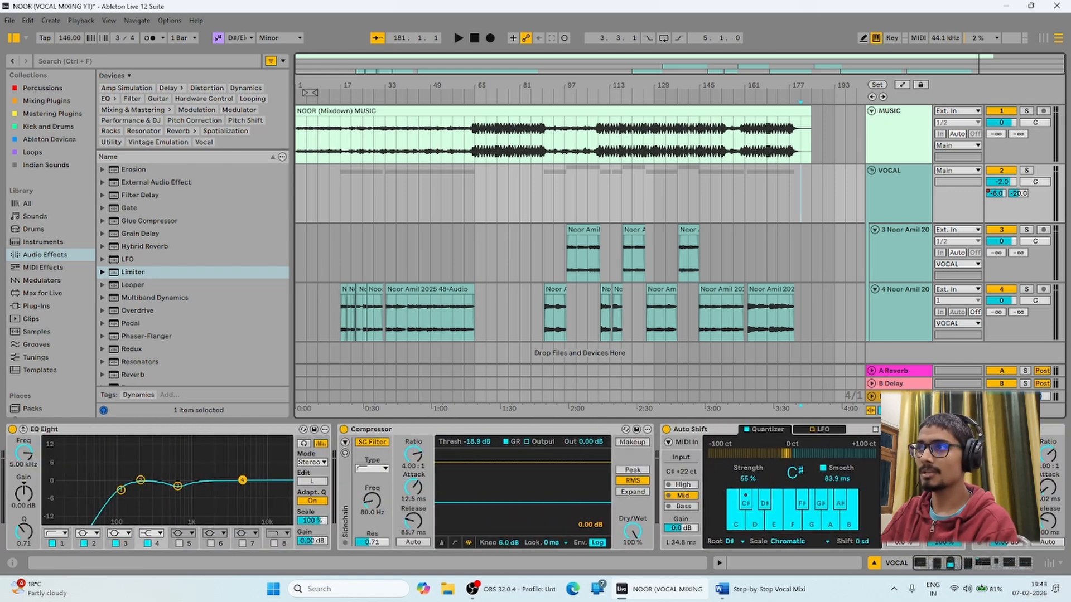
{"action": "left_click", "coordinate": [899, 396]}
{"action": "left_click_drag", "start_coordinate": [936, 563], "coordinate": [905, 571]}
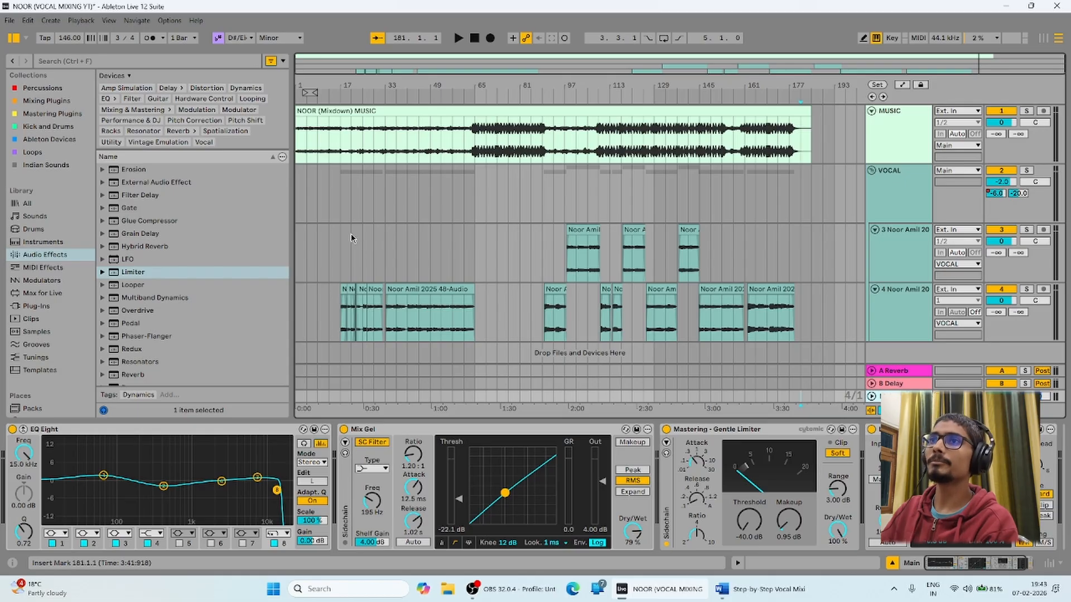
{"action": "left_click", "coordinate": [340, 220]}
{"action": "left_click", "coordinate": [343, 253]}
{"action": "left_click", "coordinate": [339, 200]}
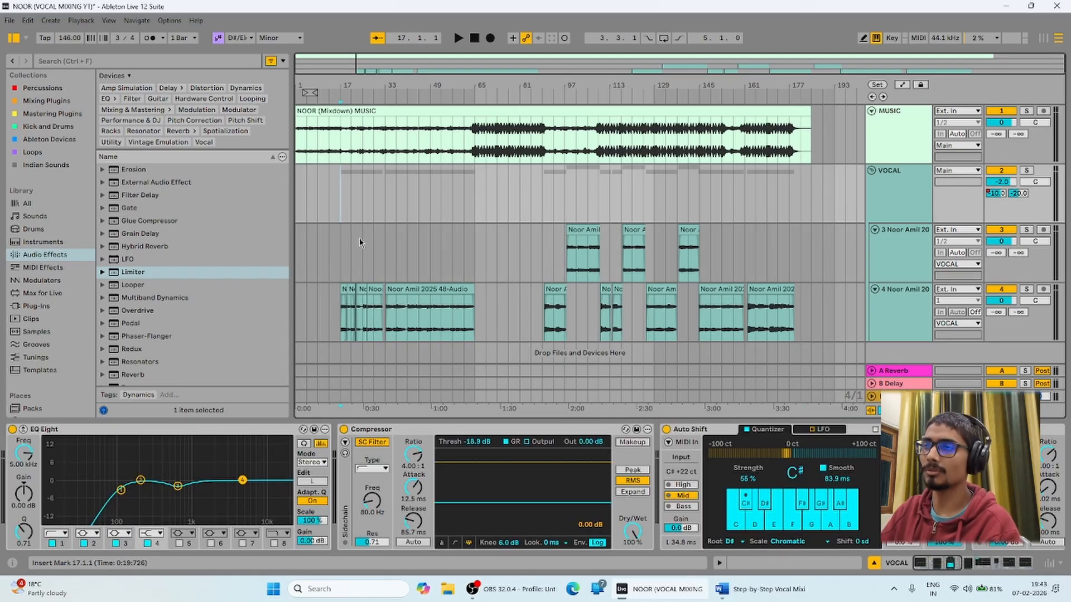
{"action": "left_click_drag", "start_coordinate": [808, 202], "coordinate": [297, 319]}
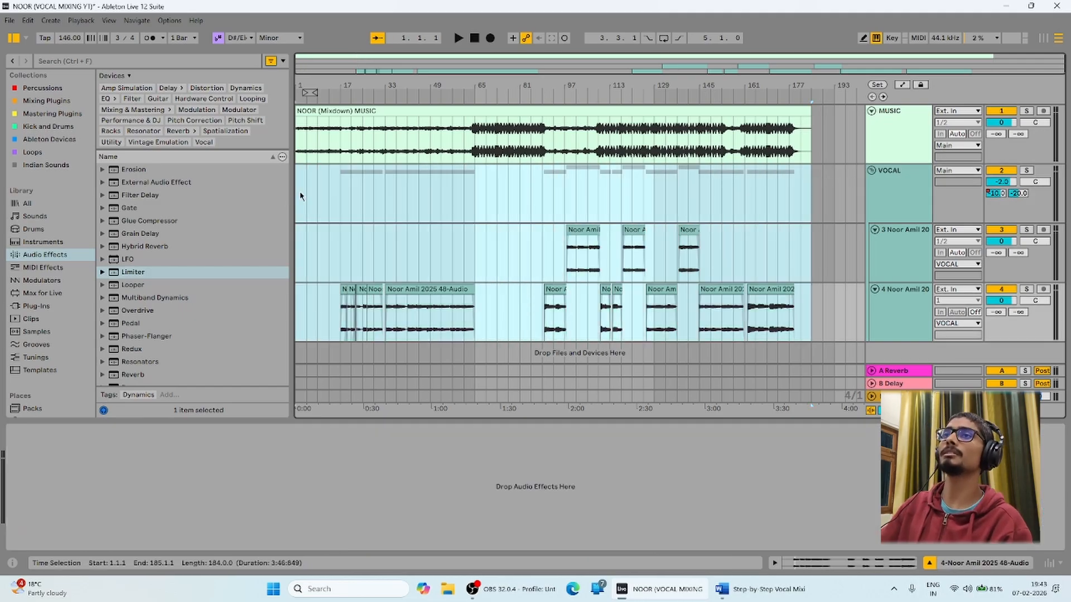
{"action": "left_click_drag", "start_coordinate": [299, 196], "coordinate": [839, 358]}
{"action": "left_click", "coordinate": [831, 316]}
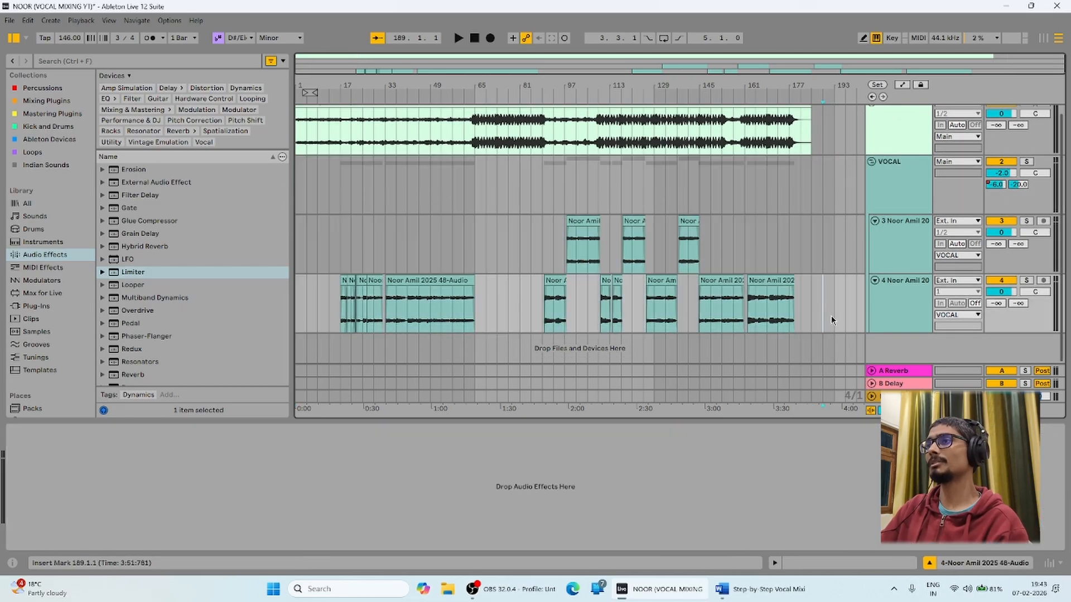
{"action": "left_click", "coordinate": [904, 396]}
{"action": "left_click", "coordinate": [778, 219]}
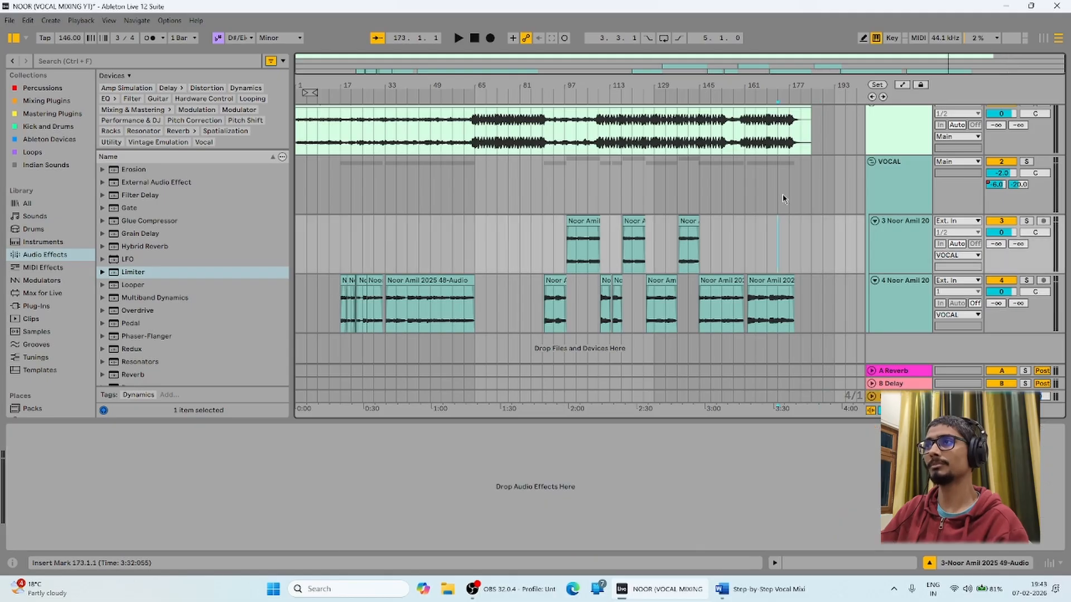
{"action": "left_click", "coordinate": [1004, 6]}
Read the Word guide down to the Example Vocal Chain Order section, then return to Ableton.
{"action": "scroll", "coordinate": [649, 286], "scroll_direction": "up", "scroll_amount": 15}
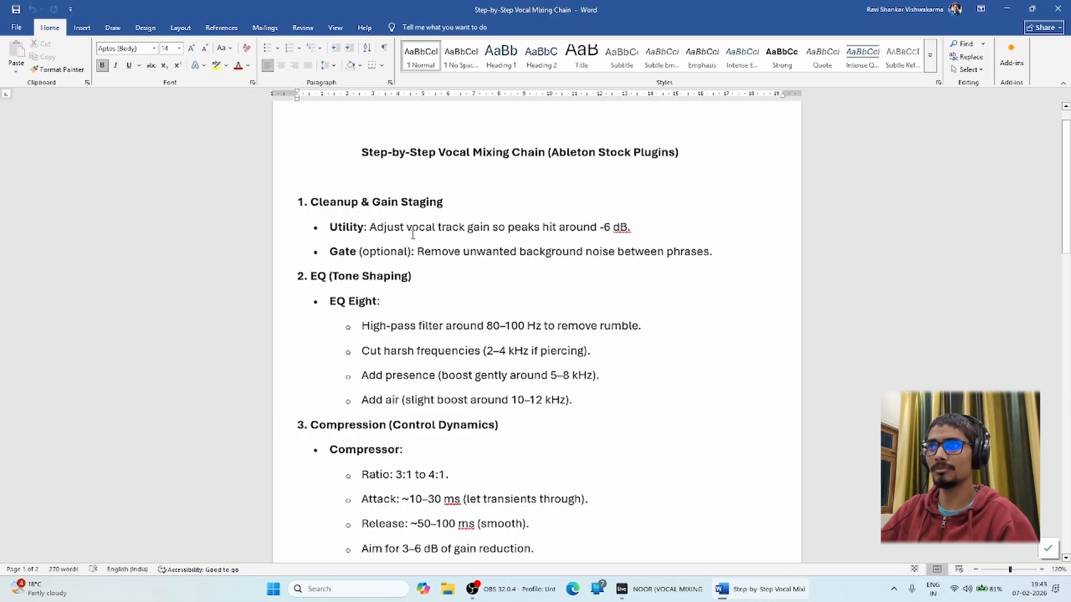
{"action": "left_click_drag", "start_coordinate": [1069, 155], "coordinate": [1069, 380]}
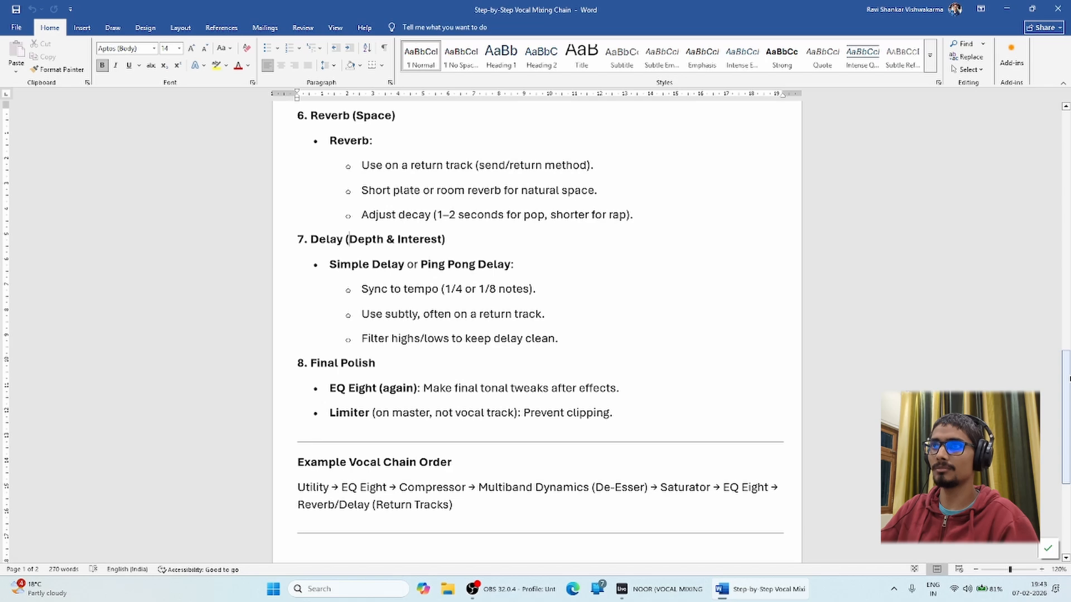
{"action": "left_click_drag", "start_coordinate": [299, 462], "coordinate": [457, 462]}
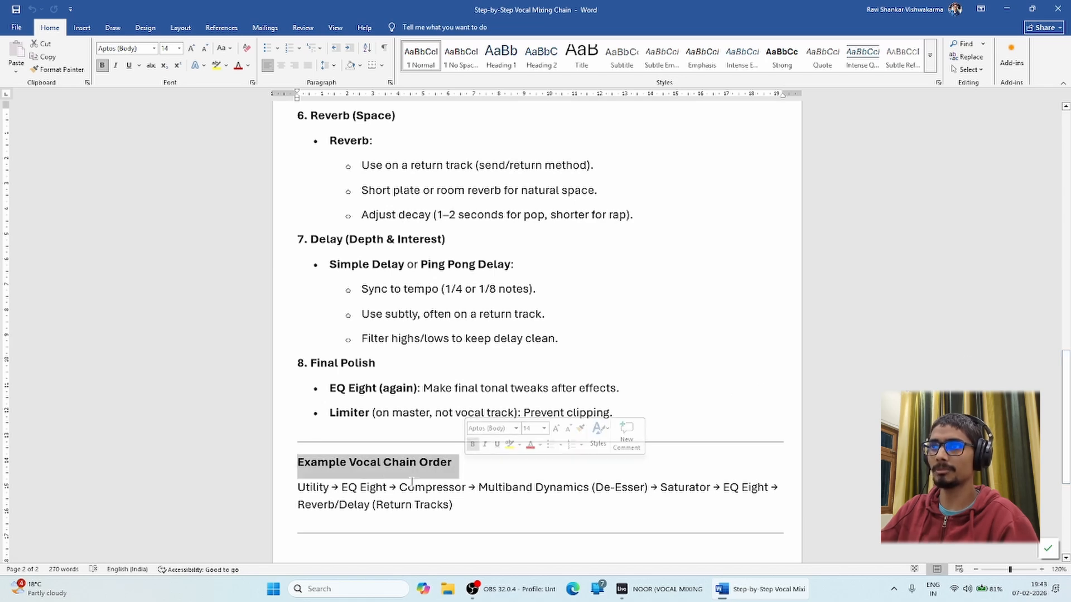
{"action": "left_click", "coordinate": [326, 487]}
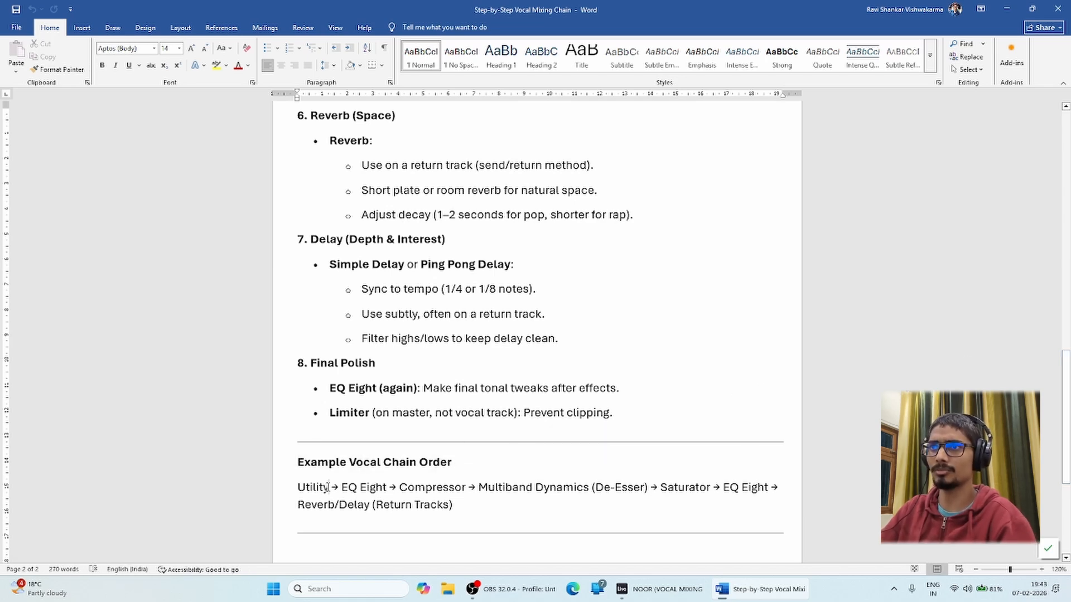
{"action": "left_click_drag", "start_coordinate": [298, 488], "coordinate": [306, 490]}
{"action": "left_click", "coordinate": [324, 504]}
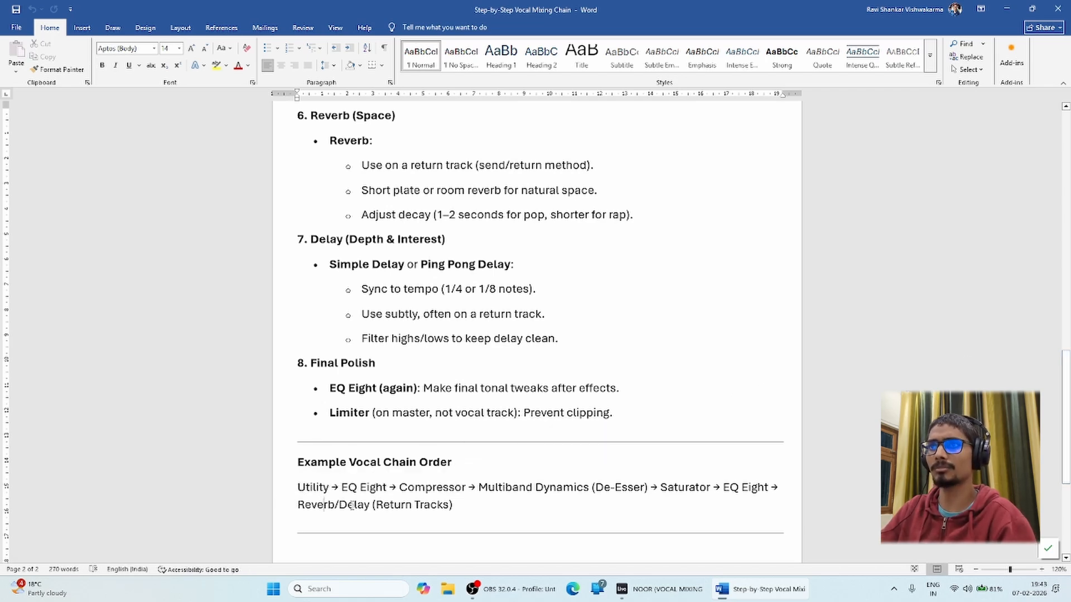
{"action": "left_click", "coordinate": [704, 585]}
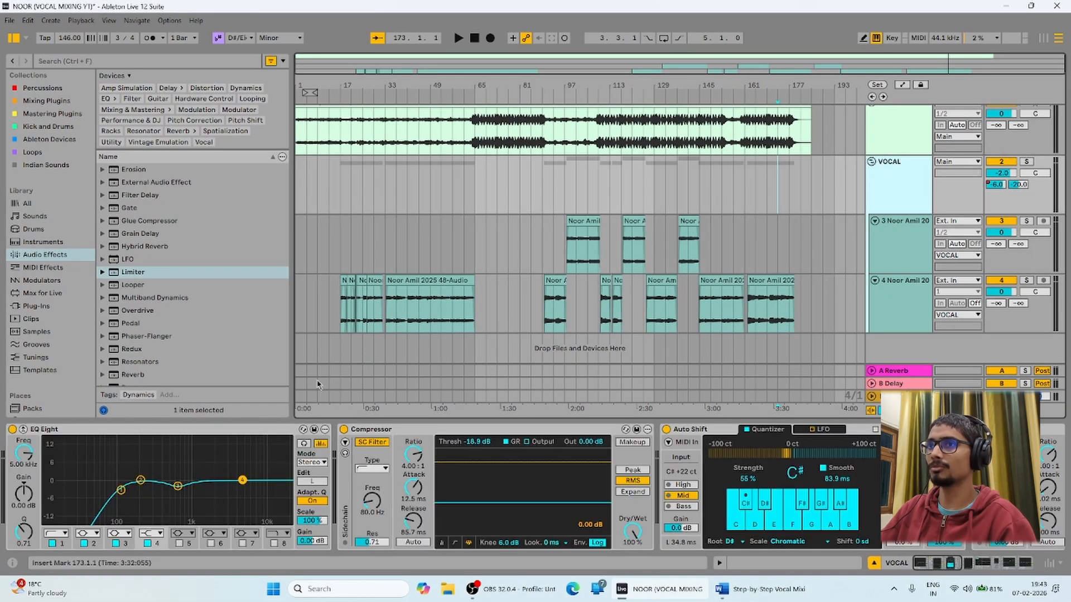
Insert Utility at the front of the vocal chain set to Mono, then switch back to the Word guide.
{"action": "scroll", "coordinate": [170, 312], "scroll_direction": "down", "scroll_amount": 3}
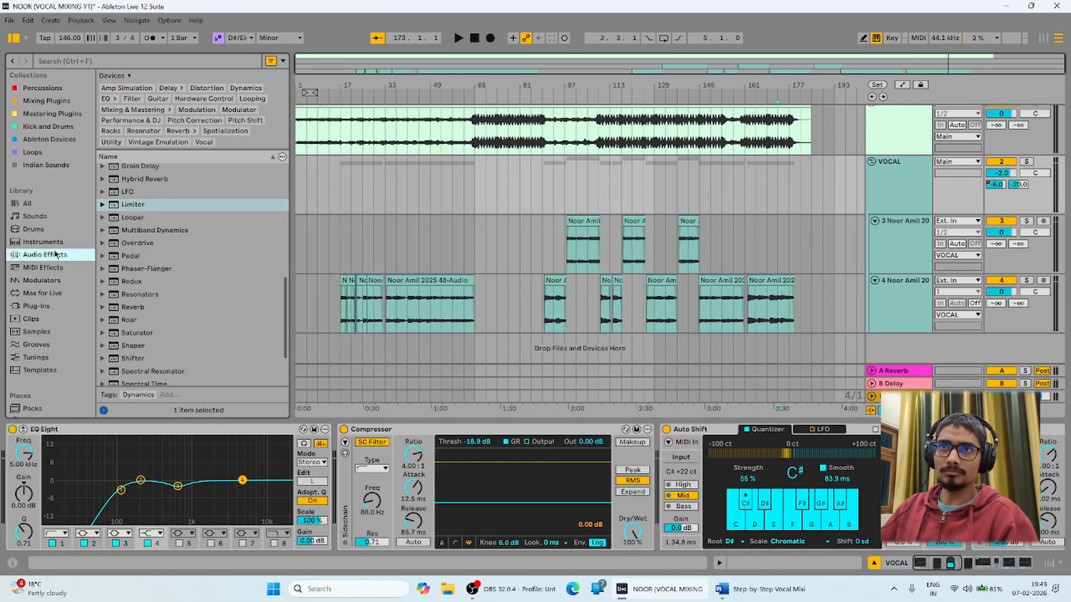
{"action": "scroll", "coordinate": [162, 312], "scroll_direction": "down", "scroll_amount": 3}
{"action": "left_click", "coordinate": [165, 353]}
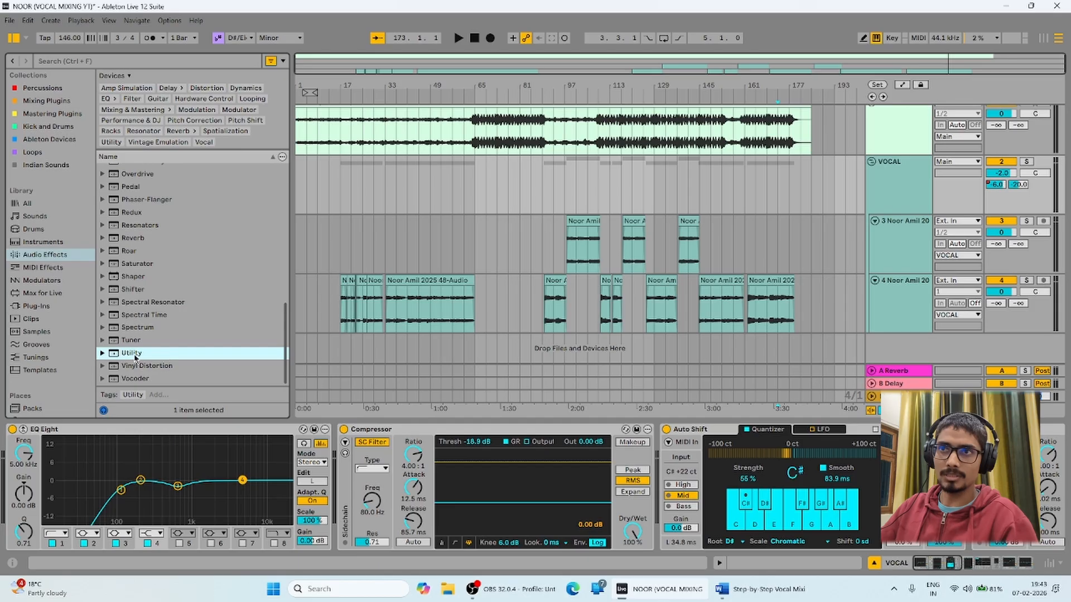
{"action": "left_click_drag", "start_coordinate": [135, 358], "coordinate": [21, 461]}
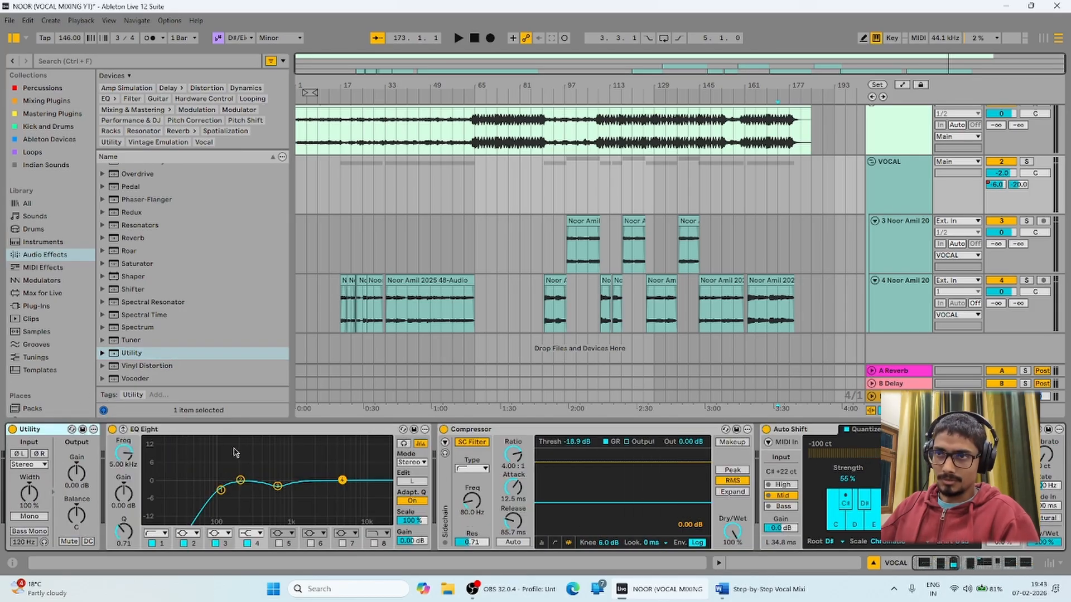
{"action": "left_click", "coordinate": [29, 517]}
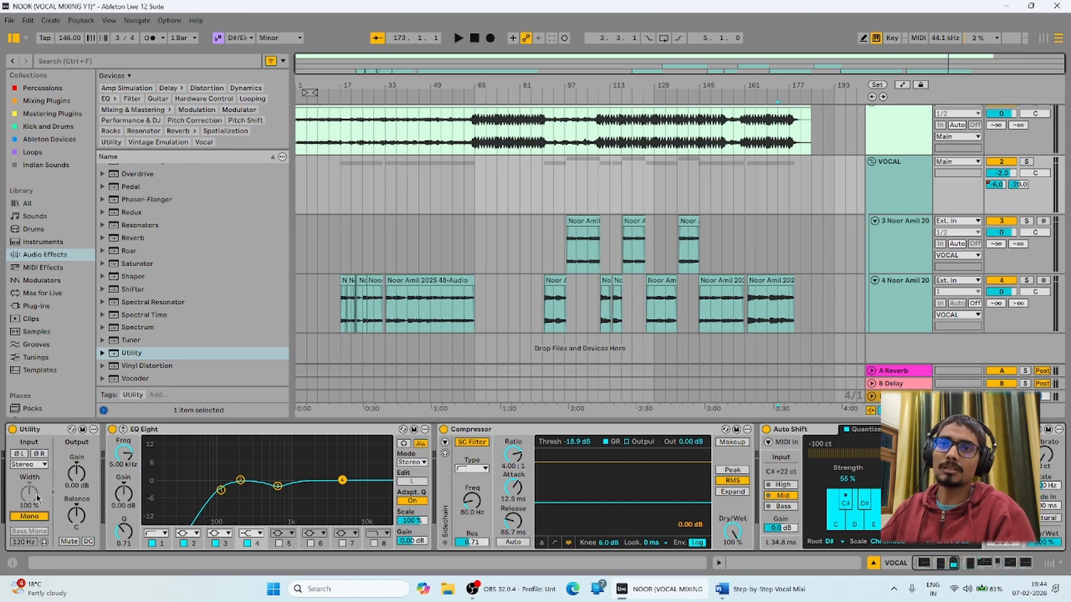
{"action": "left_click", "coordinate": [904, 192]}
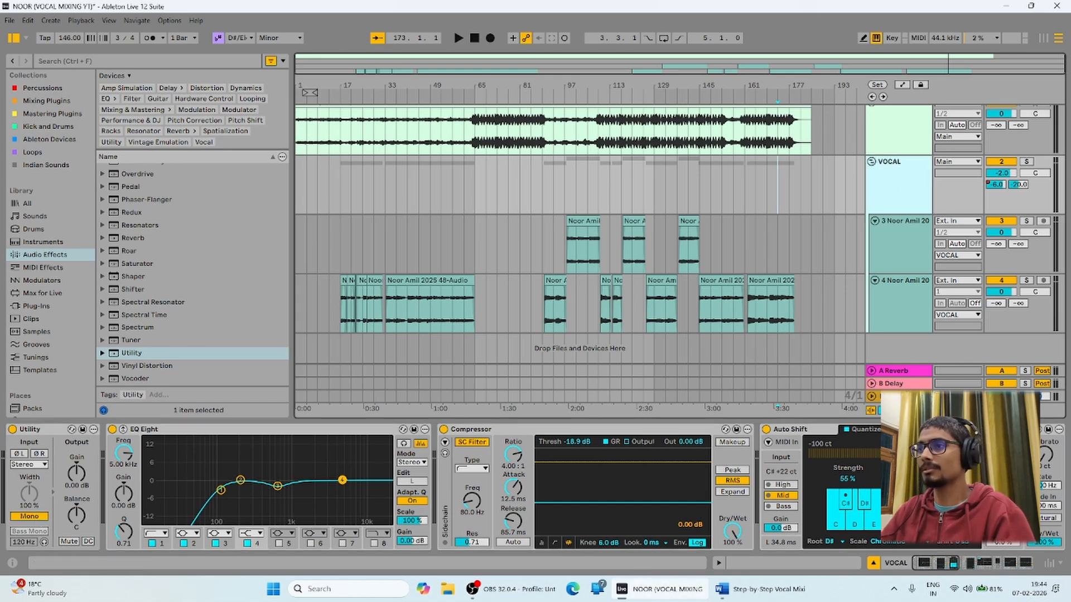
{"action": "left_click", "coordinate": [736, 592]}
Highlight 'Utility' at the start of the Word guide's example chain, then scroll through the document.
{"action": "double_click", "coordinate": [309, 488]}
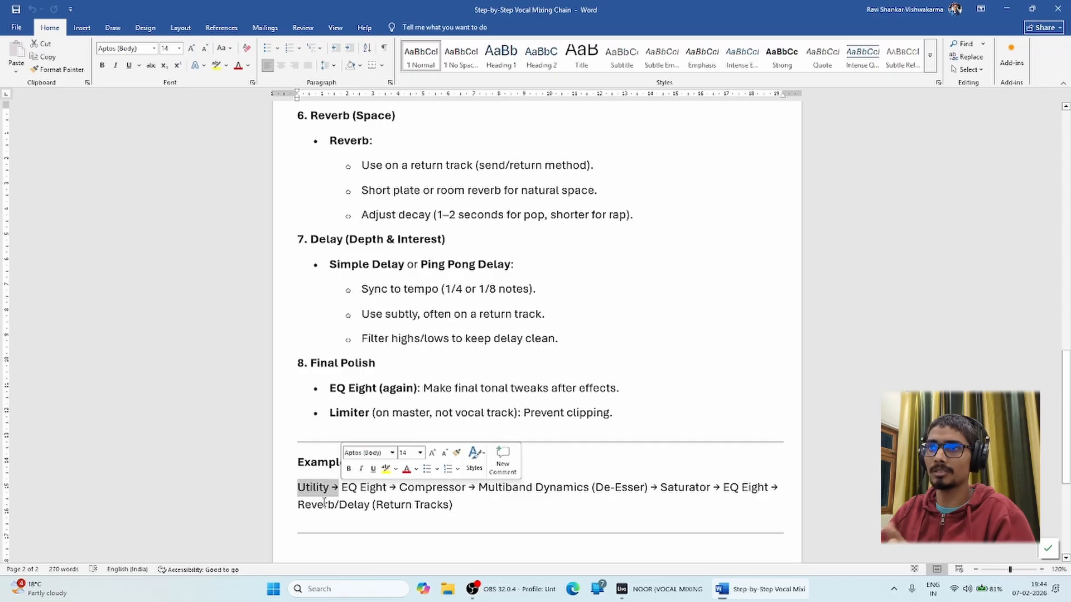
{"action": "left_click", "coordinate": [323, 500]}
{"action": "left_click_drag", "start_coordinate": [326, 496], "coordinate": [292, 488]}
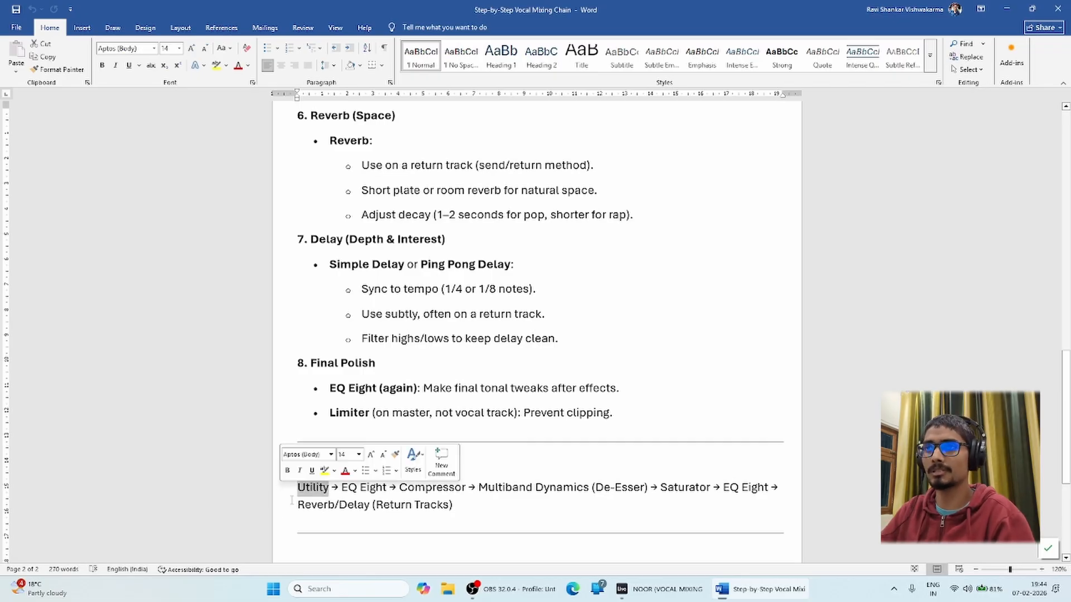
{"action": "left_click", "coordinate": [292, 500]}
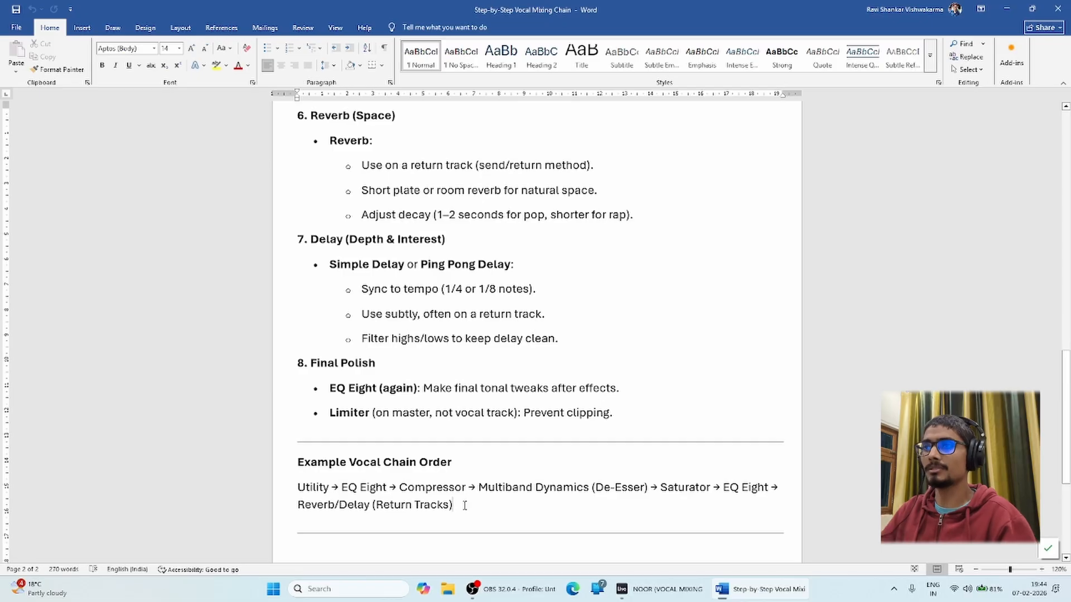
{"action": "scroll", "coordinate": [430, 378], "scroll_direction": "up", "scroll_amount": 15}
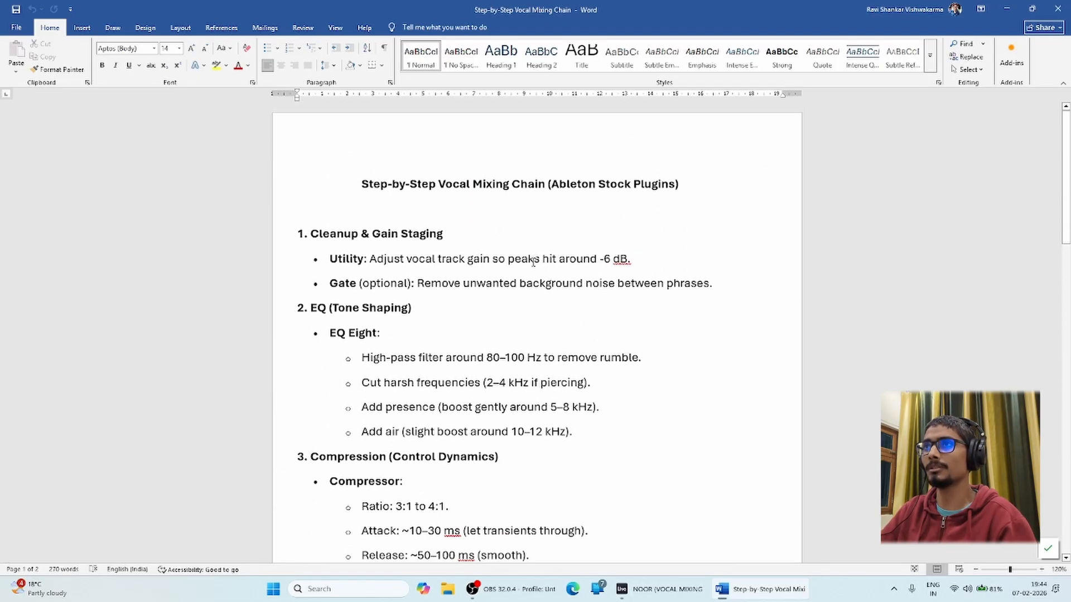
{"action": "scroll", "coordinate": [534, 261], "scroll_direction": "down", "scroll_amount": 2}
Minimise Word and Ableton, load google.com in the browser, and begin searching the creator's name.
{"action": "left_click", "coordinate": [1004, 6]}
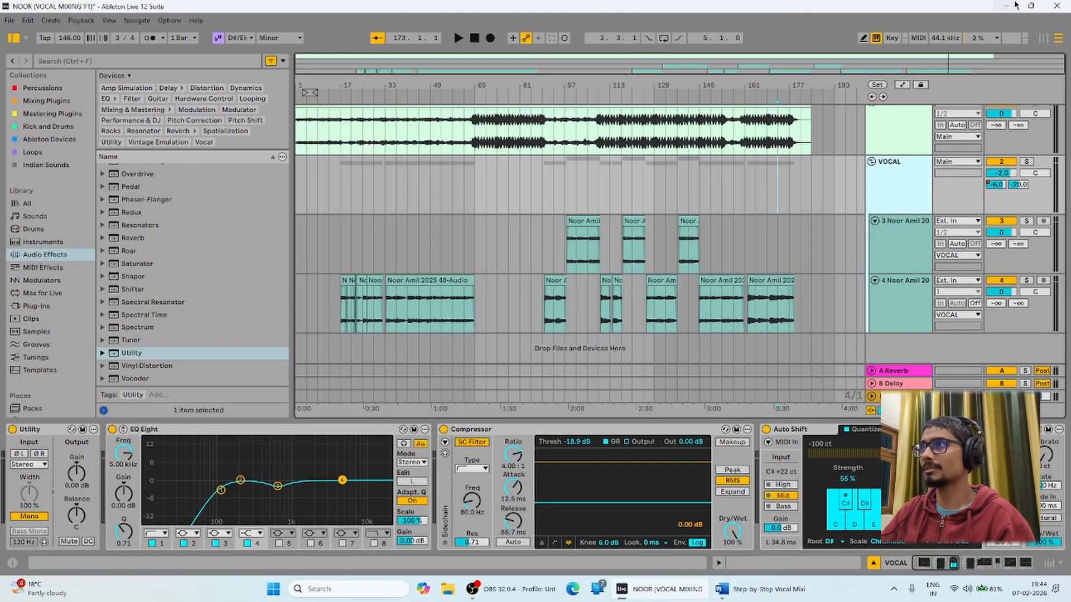
{"action": "left_click", "coordinate": [1003, 5]}
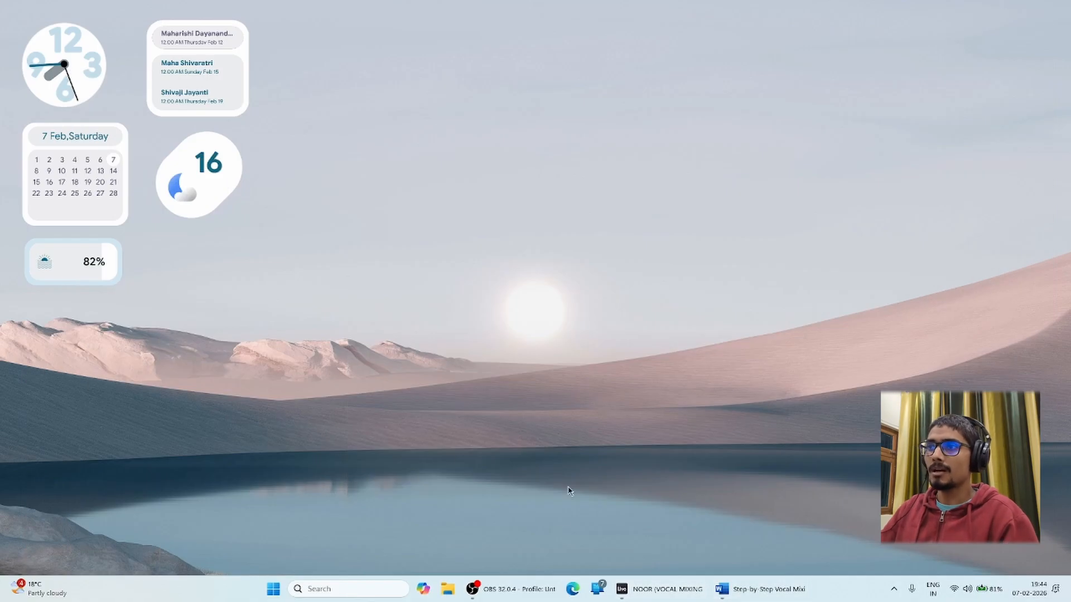
{"action": "left_click", "coordinate": [572, 589]}
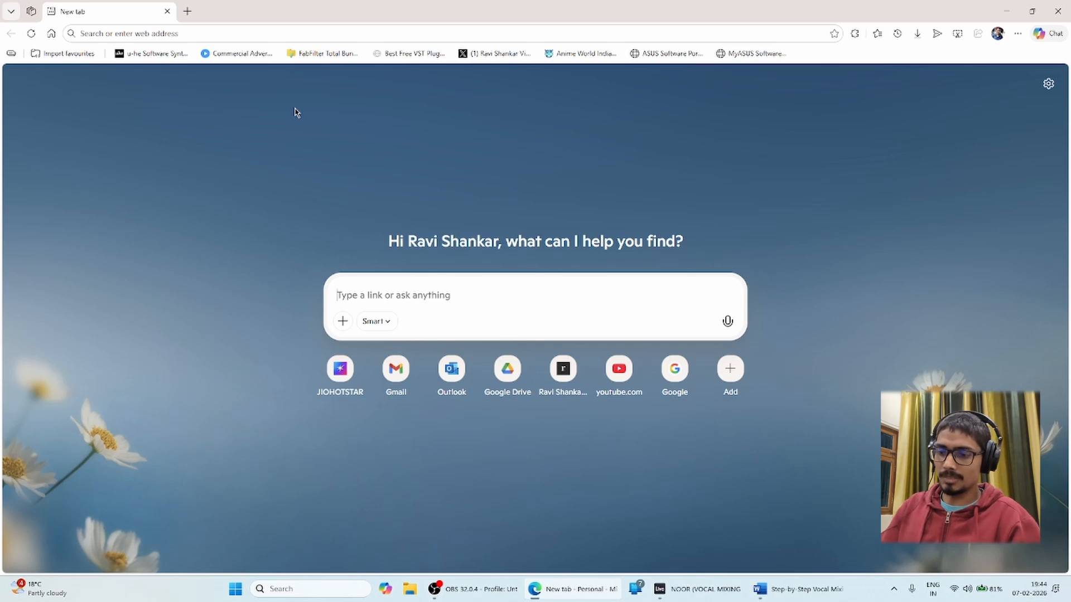
{"action": "type", "text": "google.com"}
{"action": "key", "text": "Return"}
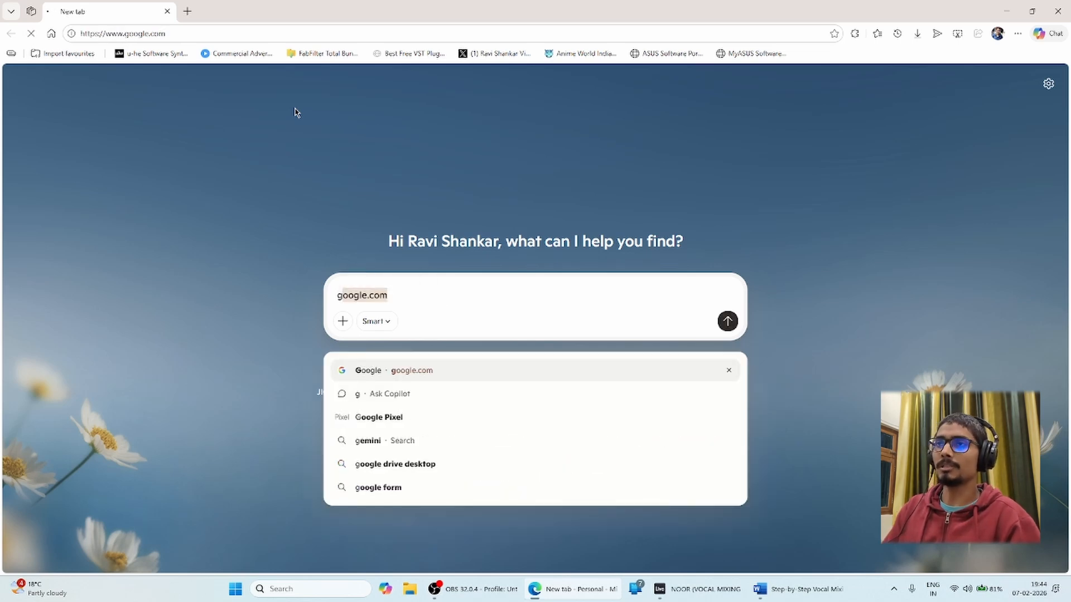
{"action": "type", "text": "Rav"}
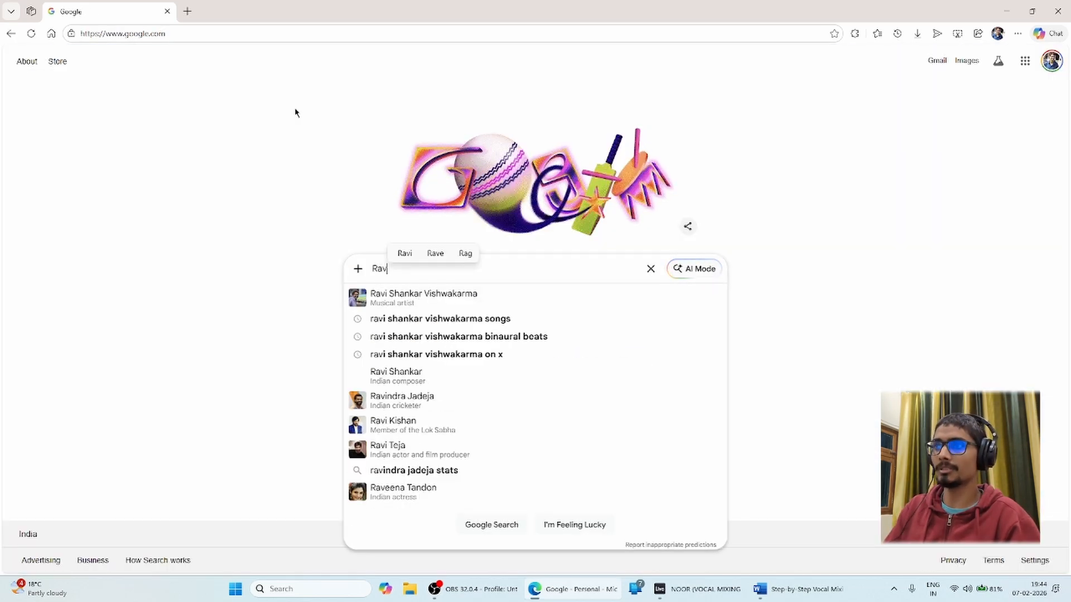
{"action": "key", "text": "Down"}
Search Google for the creator's name, expand the AI Overview, and browse the aarsyravimusic.in results.
{"action": "key", "text": "Return"}
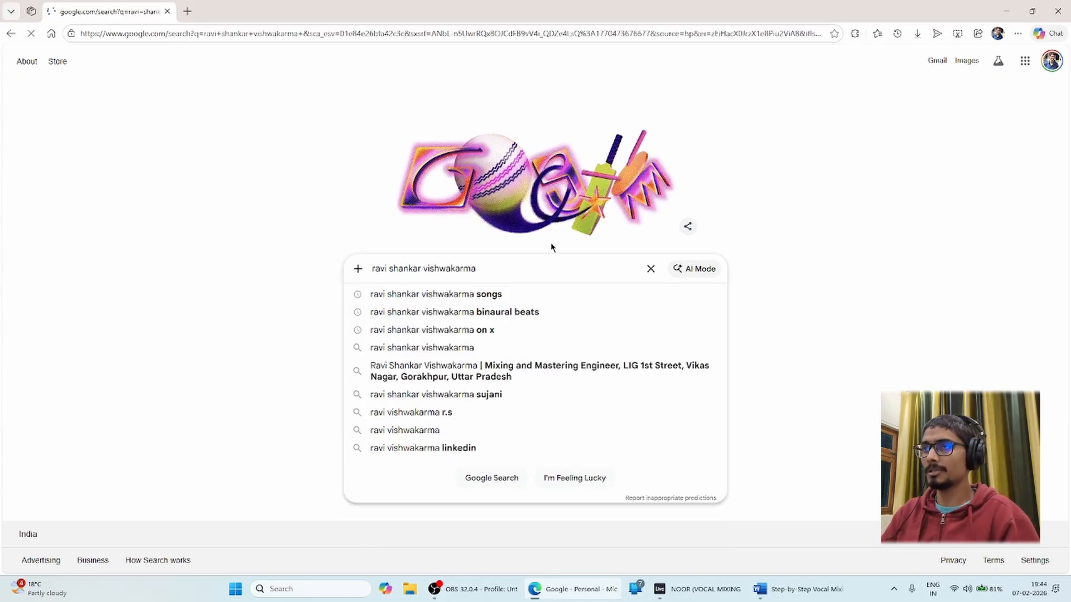
{"action": "left_click", "coordinate": [299, 364]}
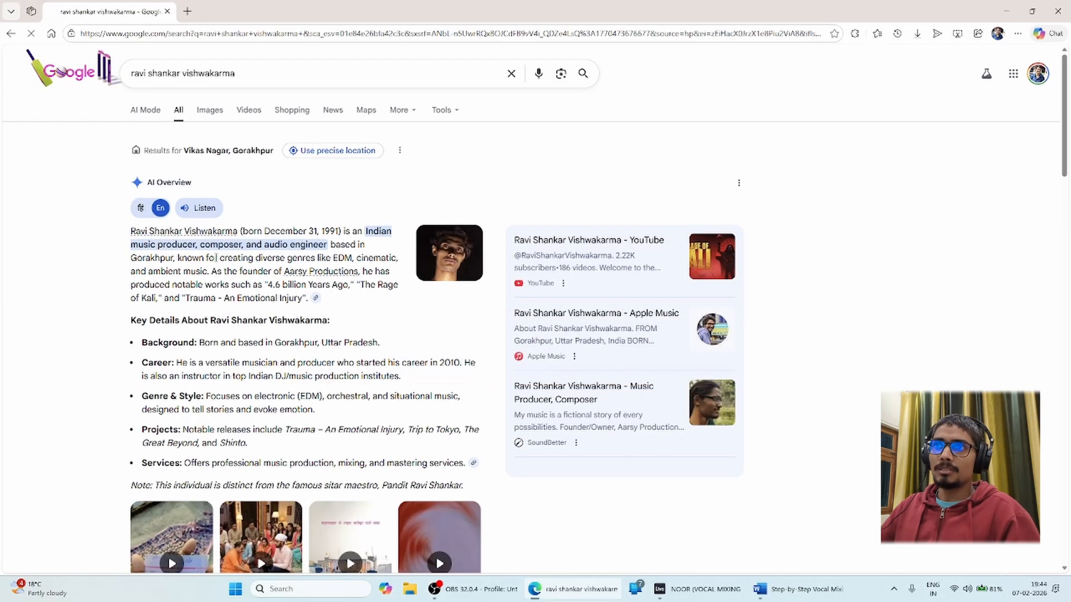
{"action": "scroll", "coordinate": [299, 366], "scroll_direction": "down", "scroll_amount": 12}
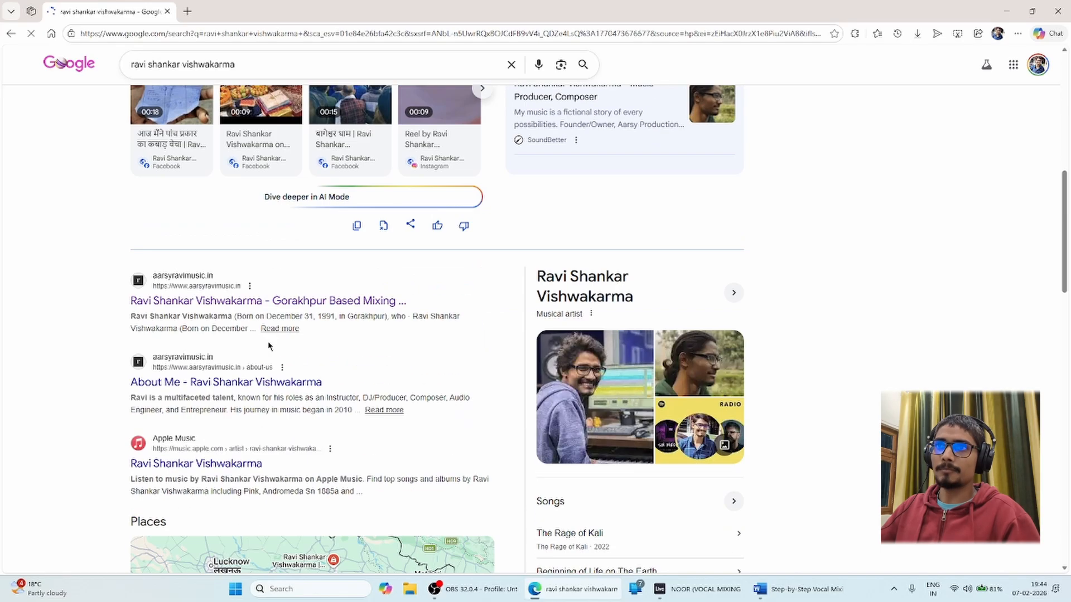
{"action": "scroll", "coordinate": [314, 401], "scroll_direction": "down", "scroll_amount": 5}
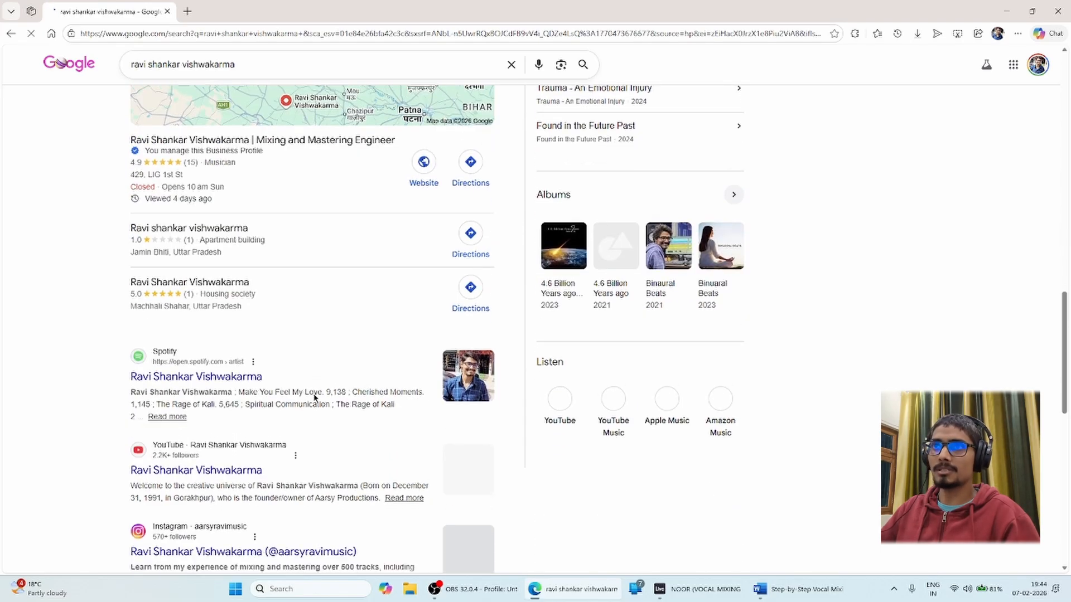
{"action": "scroll", "coordinate": [317, 391], "scroll_direction": "up", "scroll_amount": 1}
{"action": "scroll", "coordinate": [271, 410], "scroll_direction": "down", "scroll_amount": 5}
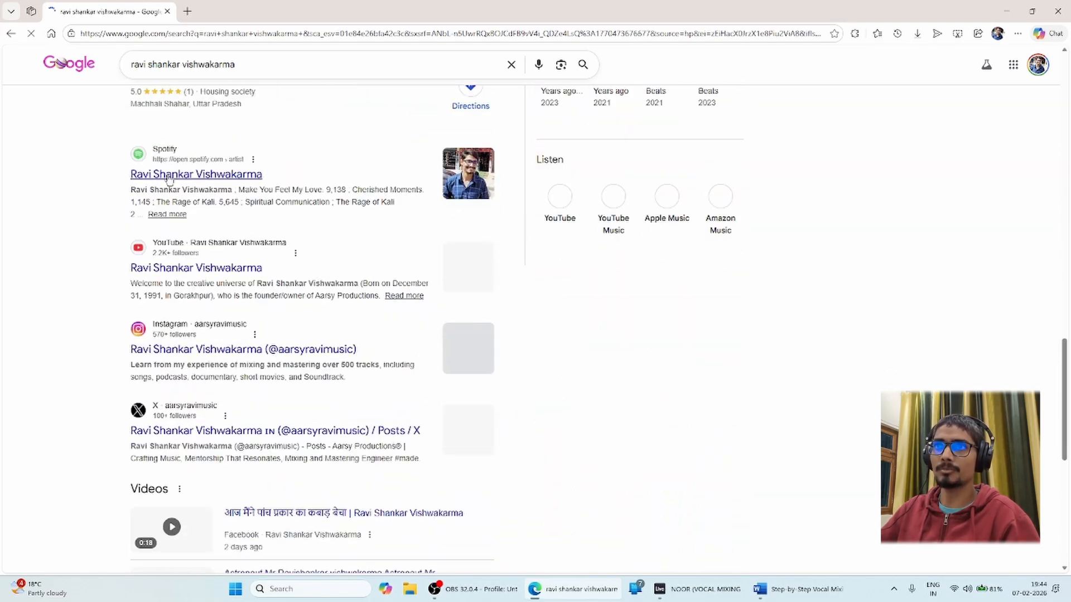
{"action": "scroll", "coordinate": [210, 445], "scroll_direction": "up", "scroll_amount": 8}
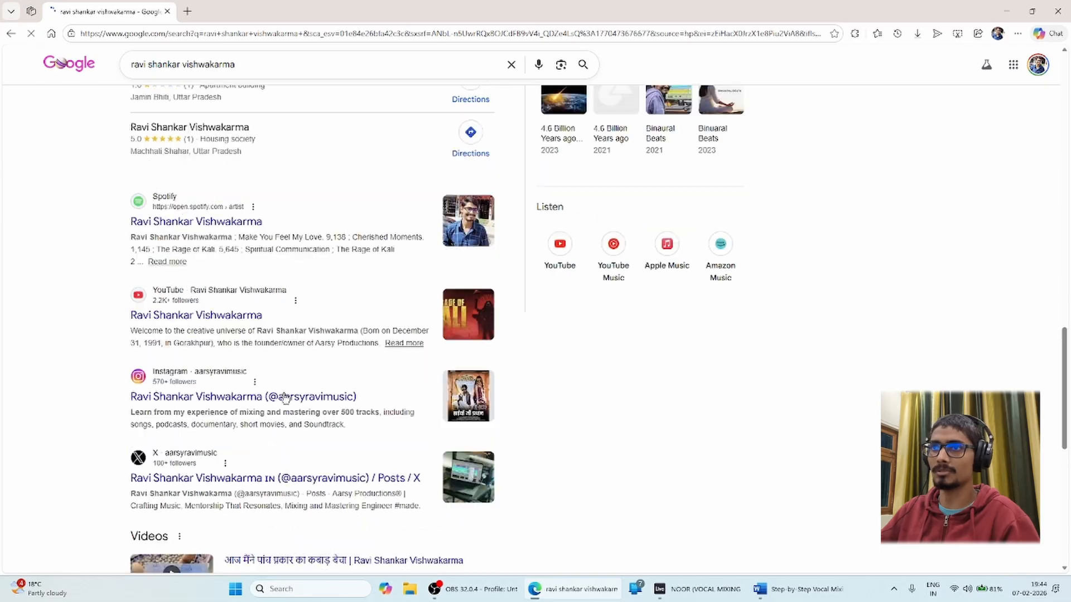
{"action": "scroll", "coordinate": [203, 394], "scroll_direction": "up", "scroll_amount": 15}
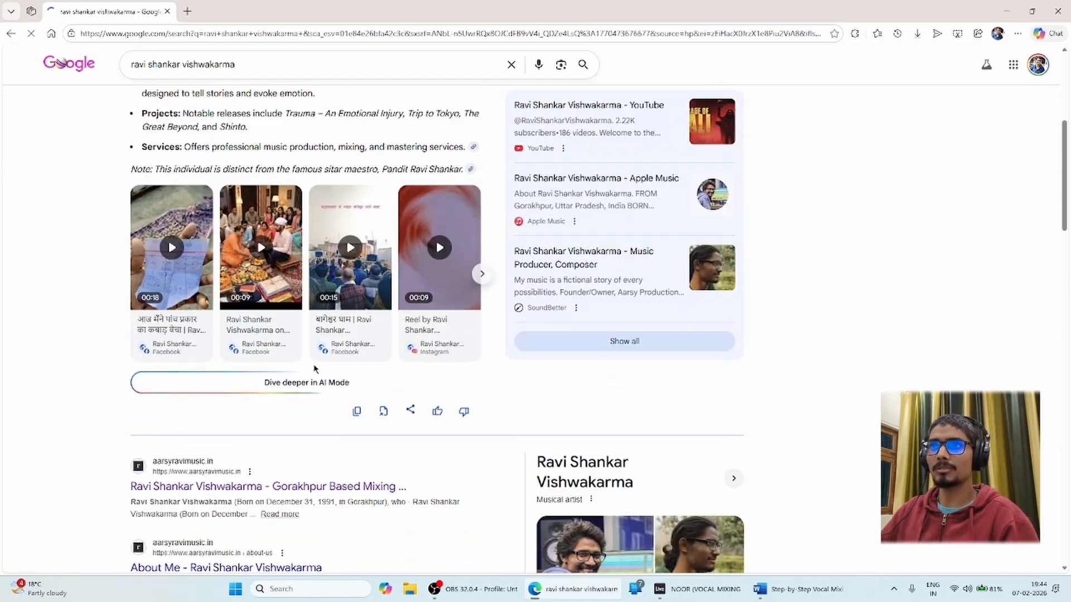
{"action": "scroll", "coordinate": [361, 394], "scroll_direction": "down", "scroll_amount": 9}
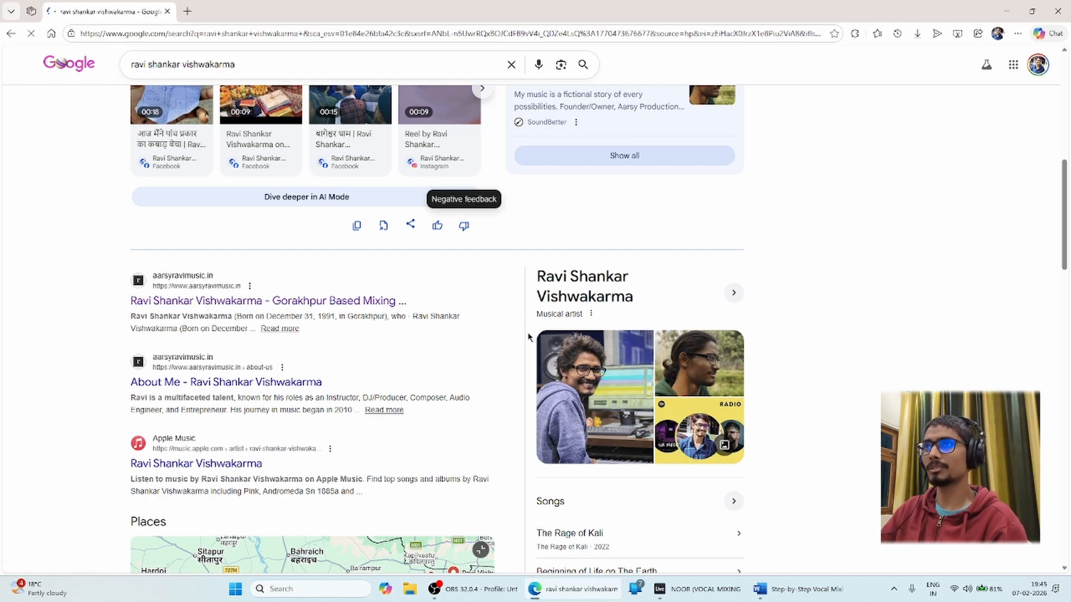
{"action": "scroll", "coordinate": [527, 340], "scroll_direction": "up", "scroll_amount": 6}
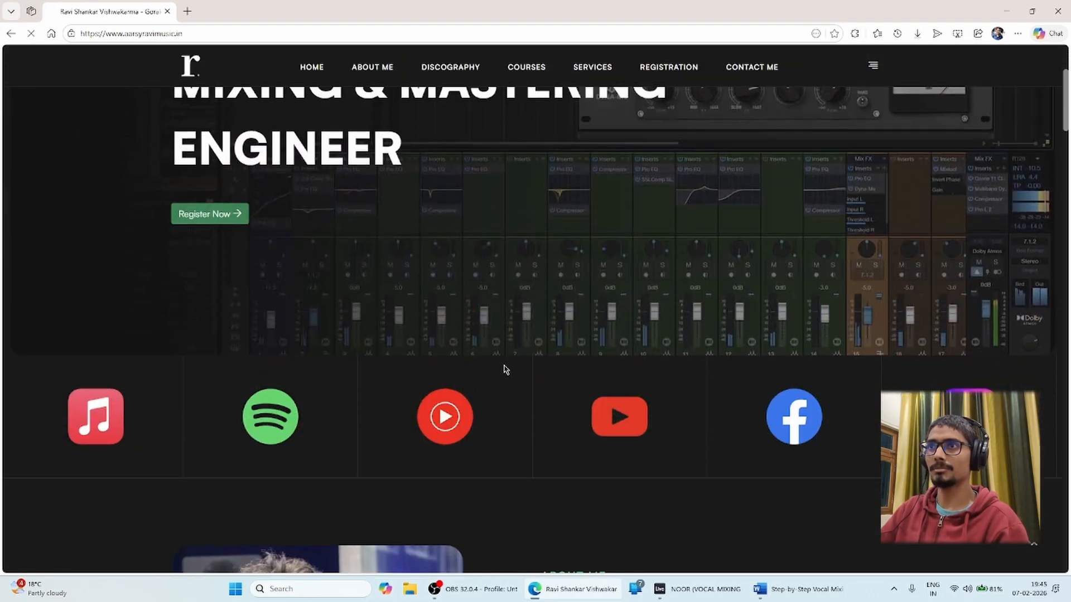
Scroll the aarsyravimusic.in home page and go to its Courses page.
{"action": "scroll", "coordinate": [503, 369], "scroll_direction": "down", "scroll_amount": 15}
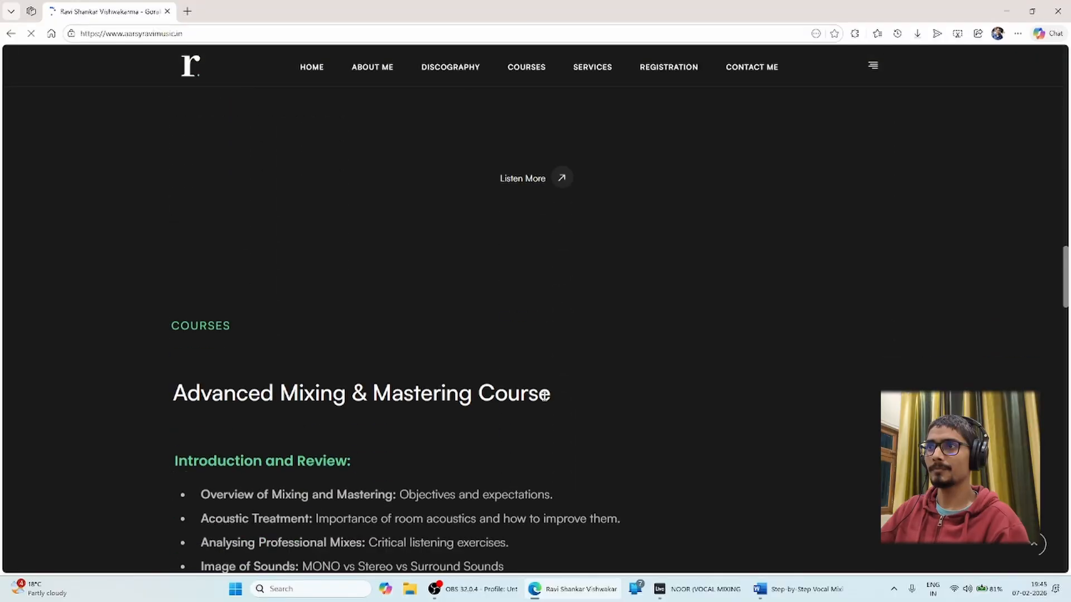
{"action": "scroll", "coordinate": [545, 394], "scroll_direction": "down", "scroll_amount": 18}
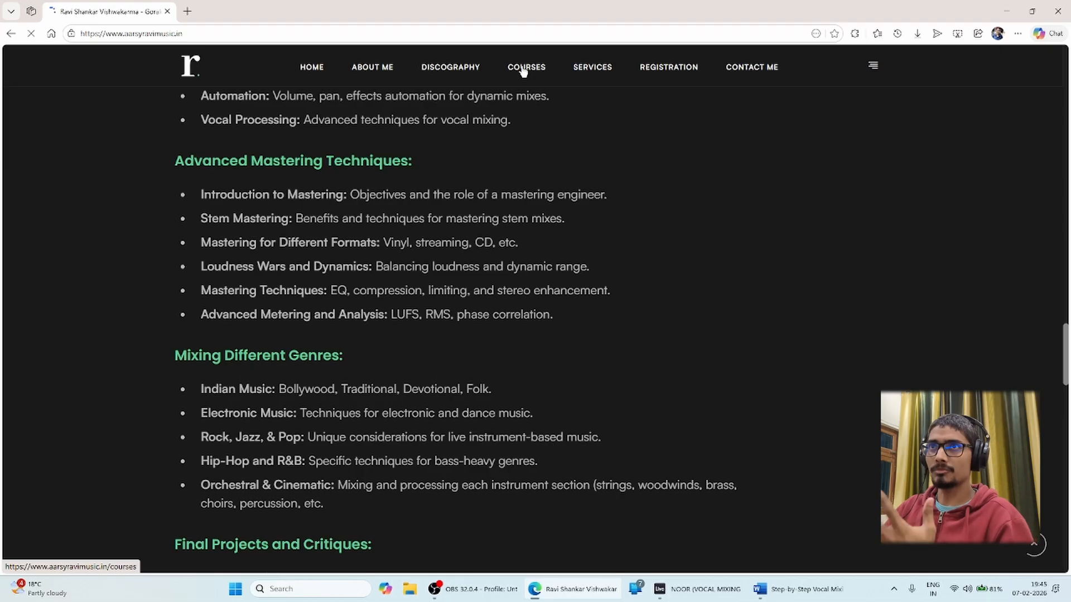
{"action": "left_click", "coordinate": [523, 68]}
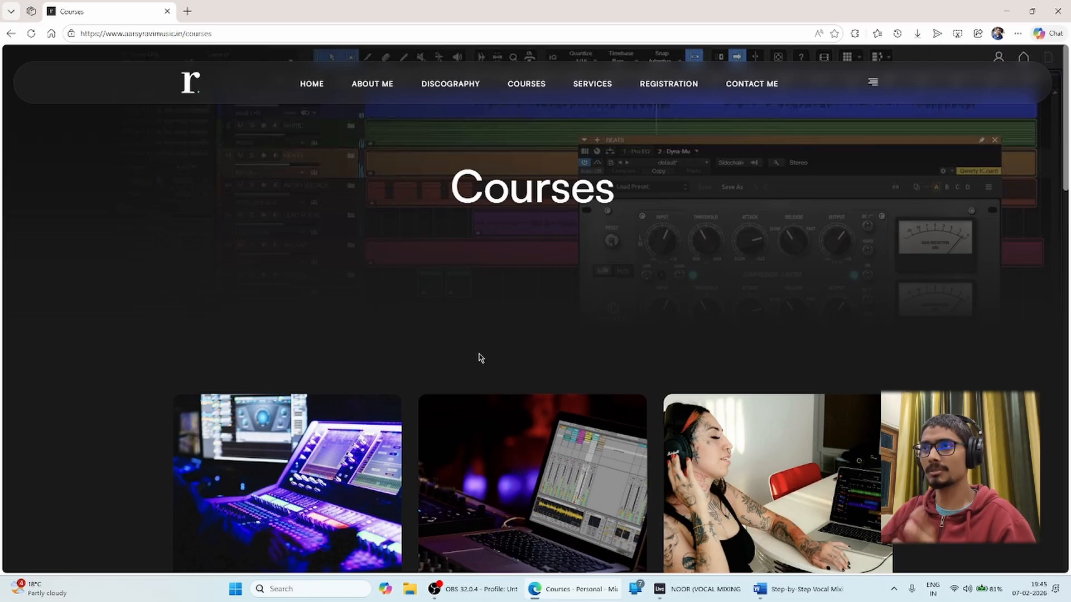
{"action": "scroll", "coordinate": [478, 356], "scroll_direction": "down", "scroll_amount": 10}
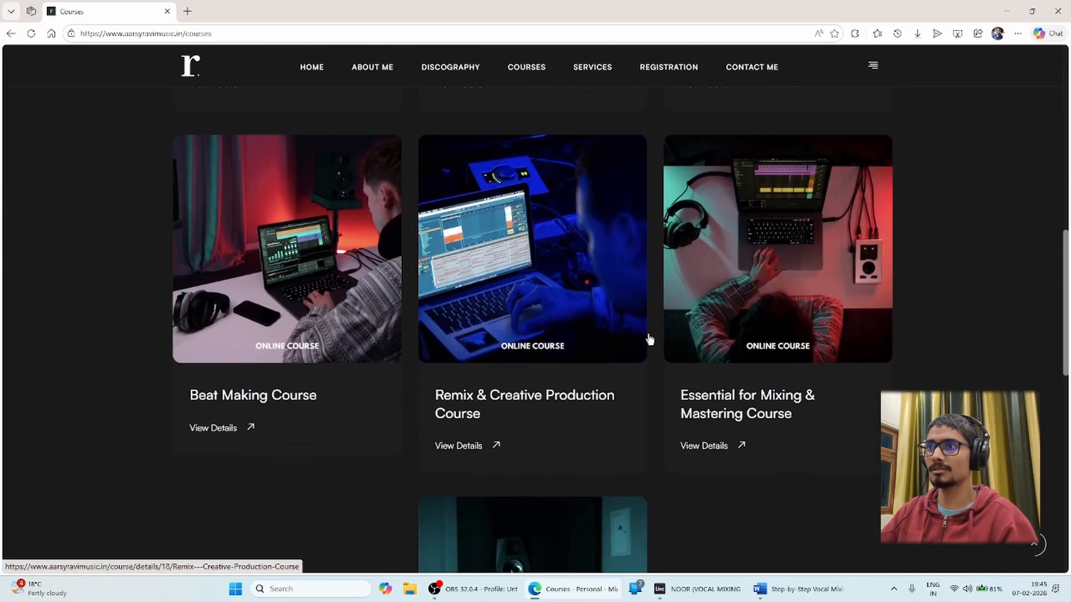
{"action": "scroll", "coordinate": [557, 413], "scroll_direction": "up", "scroll_amount": 5}
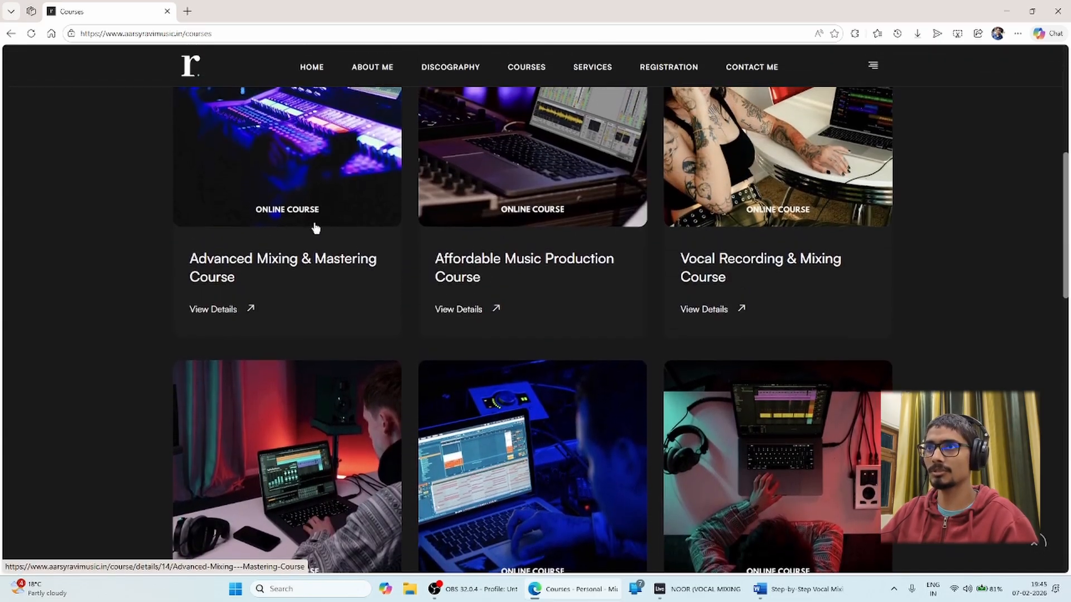
Open the Advanced Mixing & Mastering Course to view its 3-month duration and ₹34,500 fee.
{"action": "left_click", "coordinate": [316, 228]}
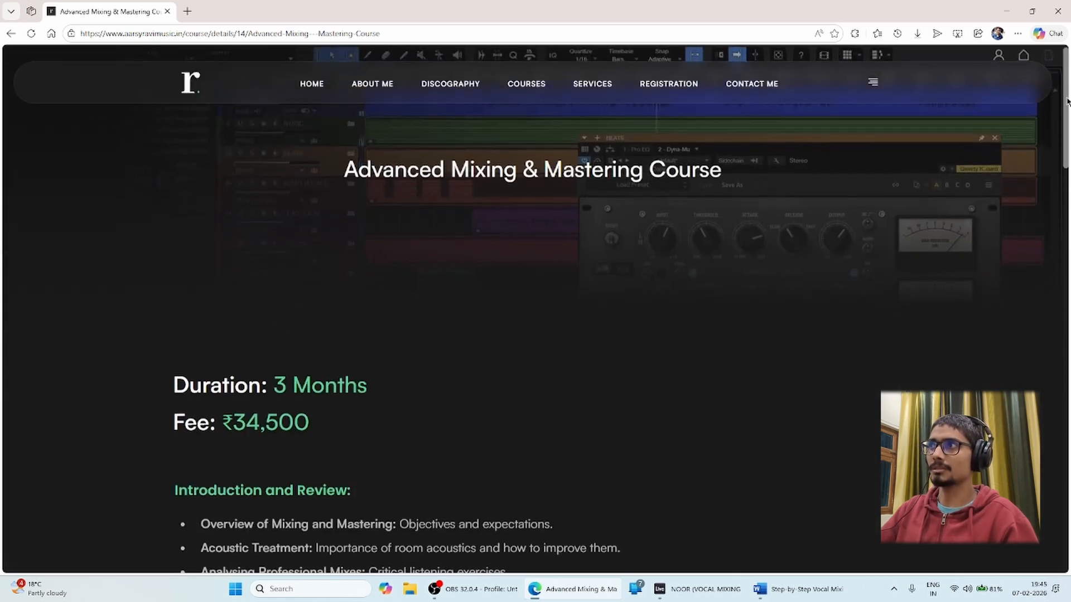
{"action": "left_click_drag", "start_coordinate": [1068, 102], "coordinate": [1059, 391]}
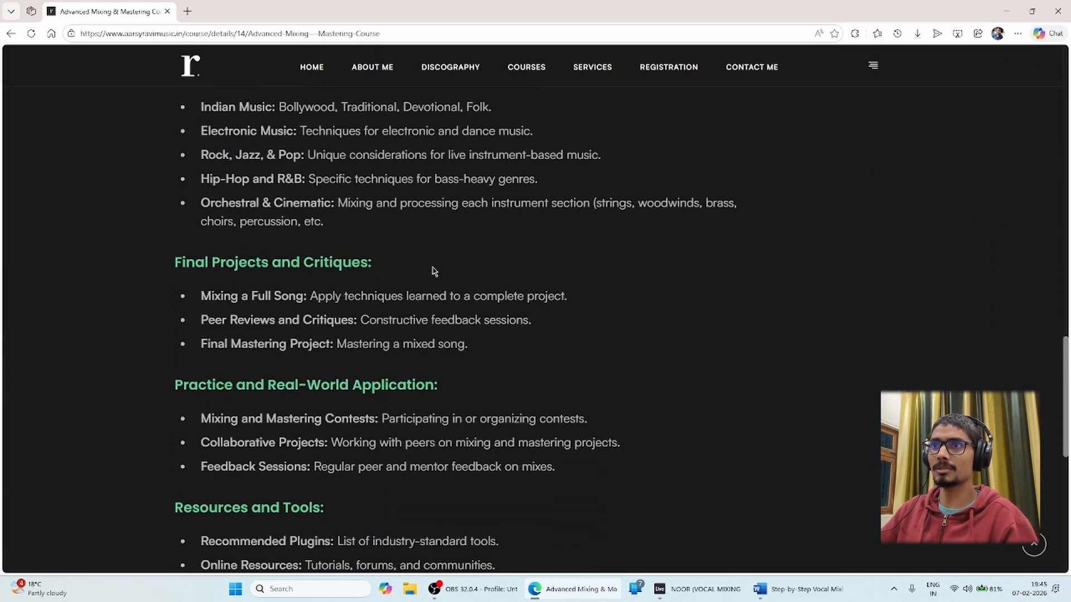
{"action": "scroll", "coordinate": [435, 272], "scroll_direction": "down", "scroll_amount": 6}
{"action": "scroll", "coordinate": [311, 470], "scroll_direction": "up", "scroll_amount": 13}
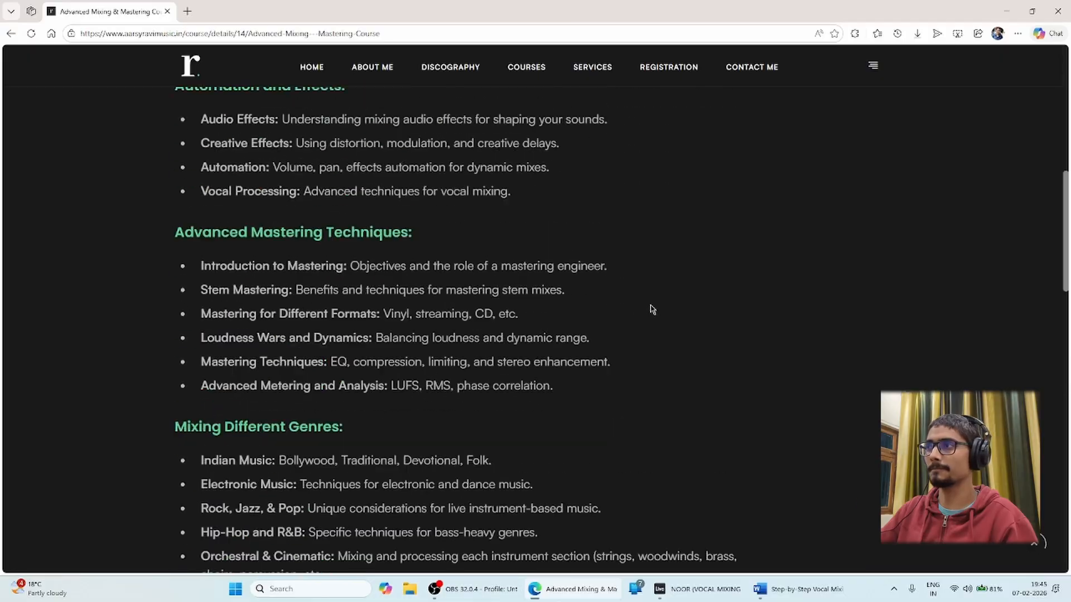
{"action": "scroll", "coordinate": [651, 309], "scroll_direction": "up", "scroll_amount": 10}
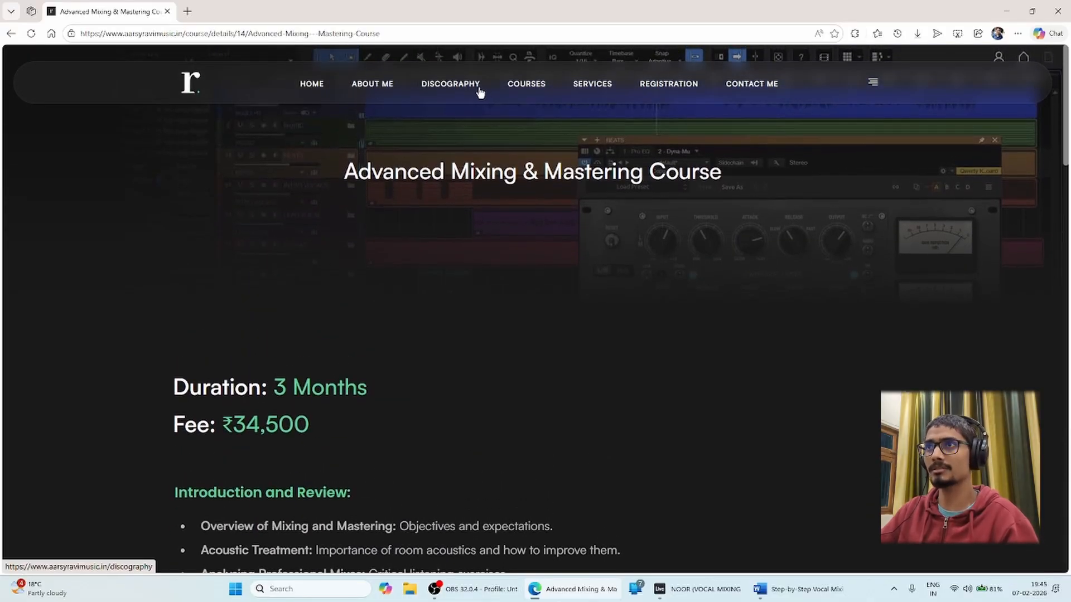
Browse up and down the Discography page of aarsyravimusic.in.
{"action": "left_click", "coordinate": [452, 88]}
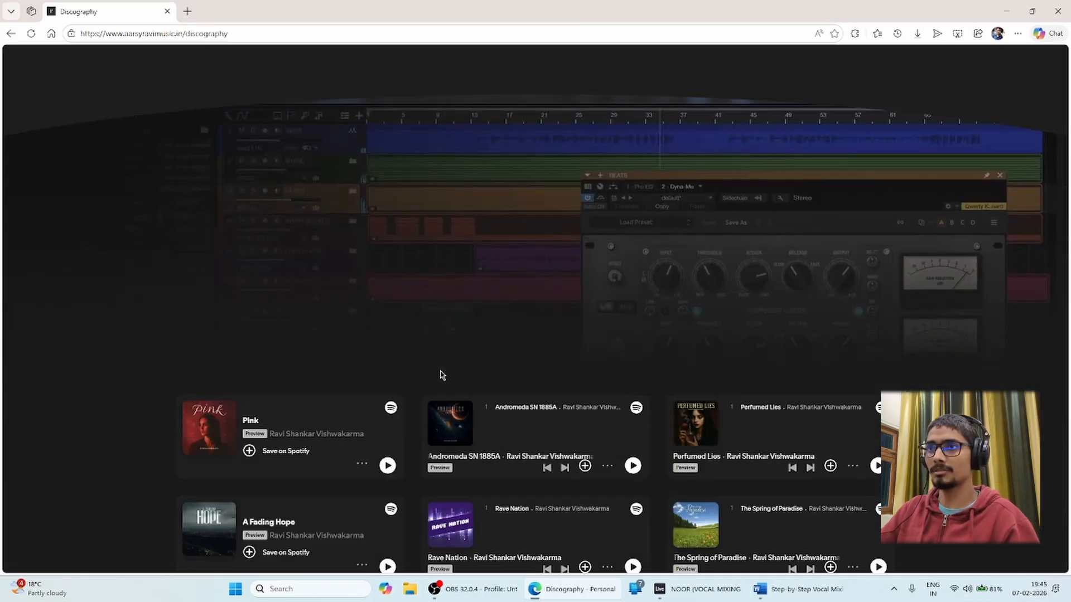
{"action": "scroll", "coordinate": [452, 371], "scroll_direction": "down", "scroll_amount": 3}
{"action": "scroll", "coordinate": [458, 363], "scroll_direction": "down", "scroll_amount": 7}
{"action": "scroll", "coordinate": [502, 296], "scroll_direction": "up", "scroll_amount": 6}
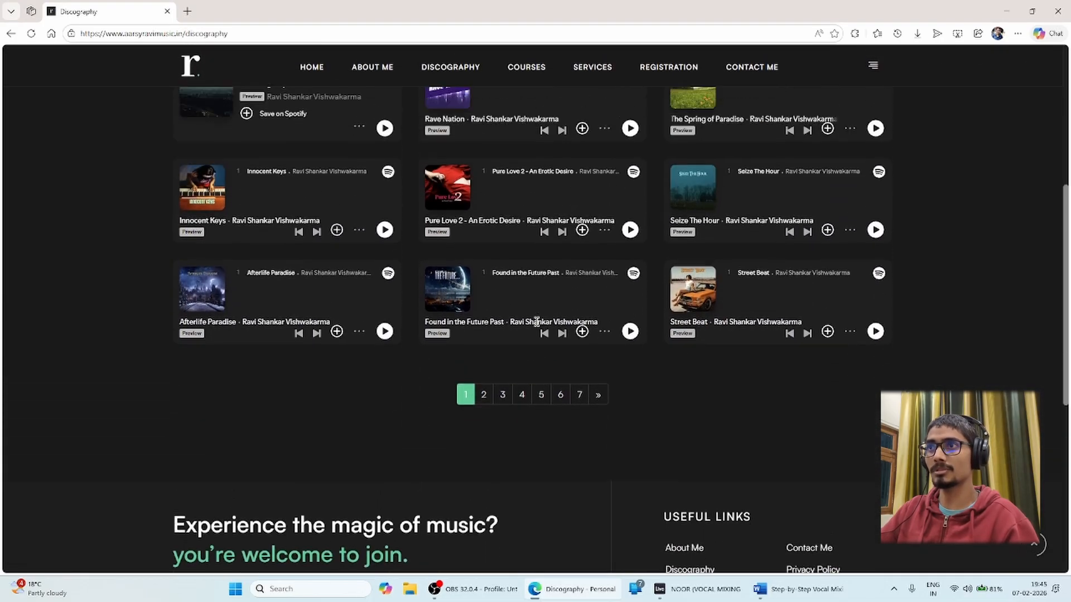
{"action": "scroll", "coordinate": [573, 307], "scroll_direction": "up", "scroll_amount": 3}
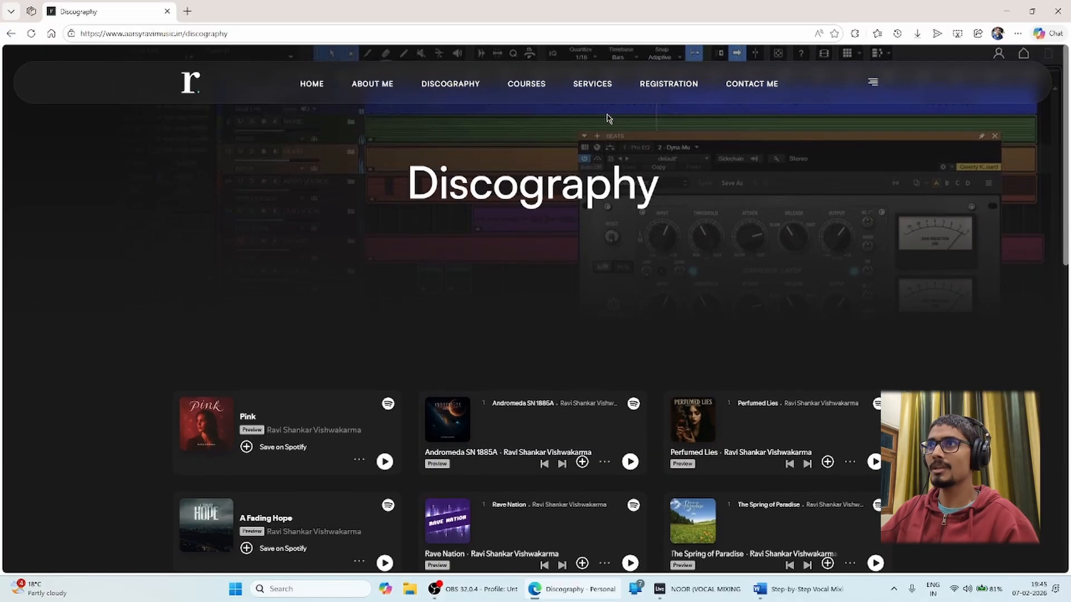
Look over the contact details on the CONTACT ME page.
{"action": "left_click", "coordinate": [757, 83]}
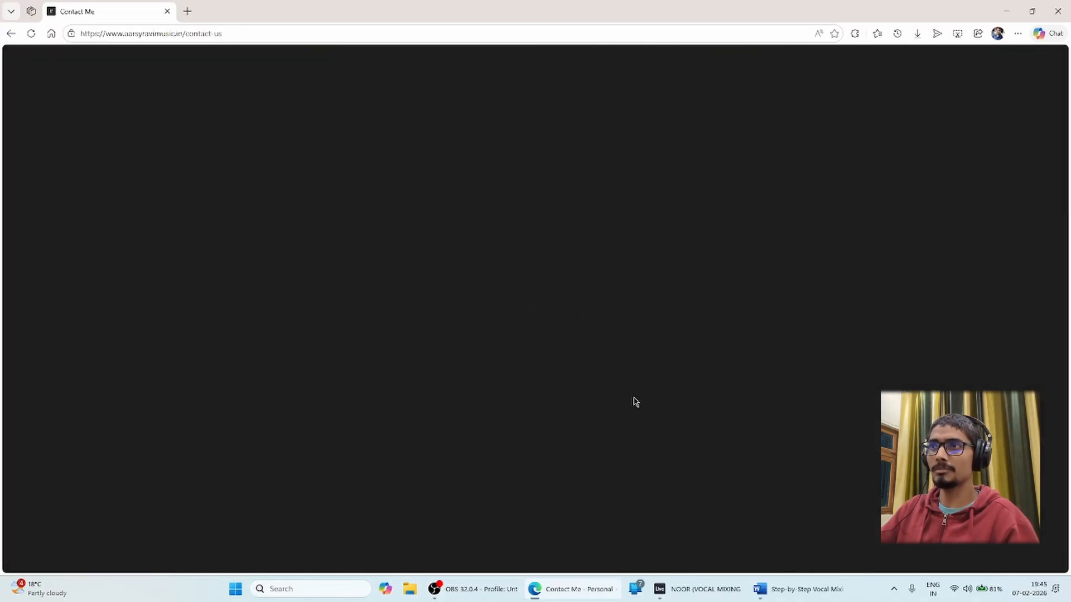
{"action": "scroll", "coordinate": [552, 406], "scroll_direction": "down", "scroll_amount": 2}
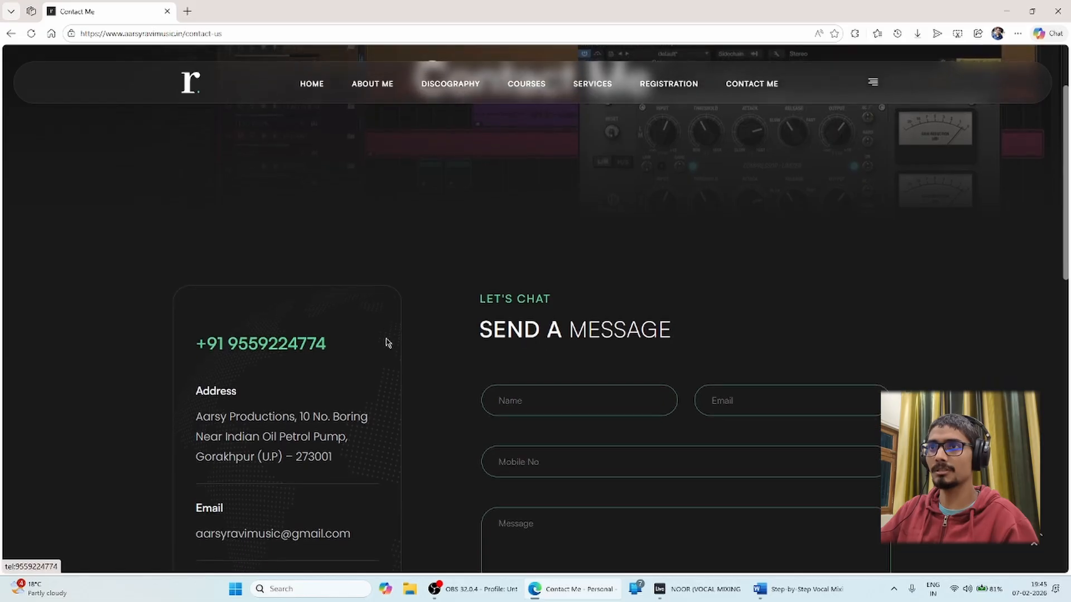
{"action": "scroll", "coordinate": [638, 241], "scroll_direction": "up", "scroll_amount": 1}
{"action": "scroll", "coordinate": [613, 363], "scroll_direction": "down", "scroll_amount": 2}
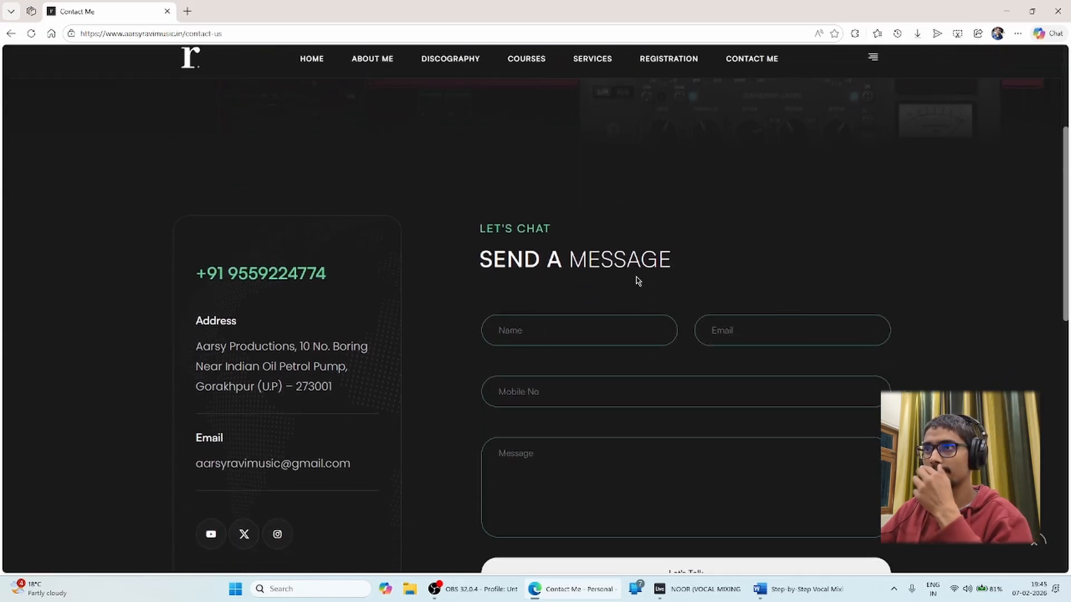
{"action": "scroll", "coordinate": [697, 362], "scroll_direction": "down", "scroll_amount": 1}
{"action": "scroll", "coordinate": [557, 124], "scroll_direction": "up", "scroll_amount": 4}
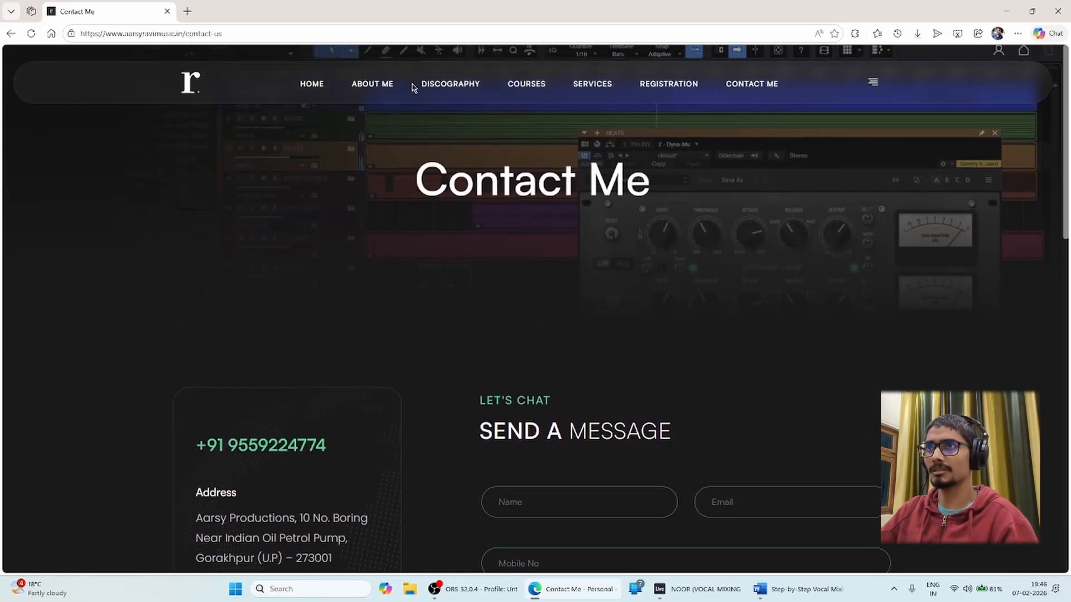
Return to the home page, scroll through the course outline, and end at the top.
{"action": "left_click", "coordinate": [311, 83]}
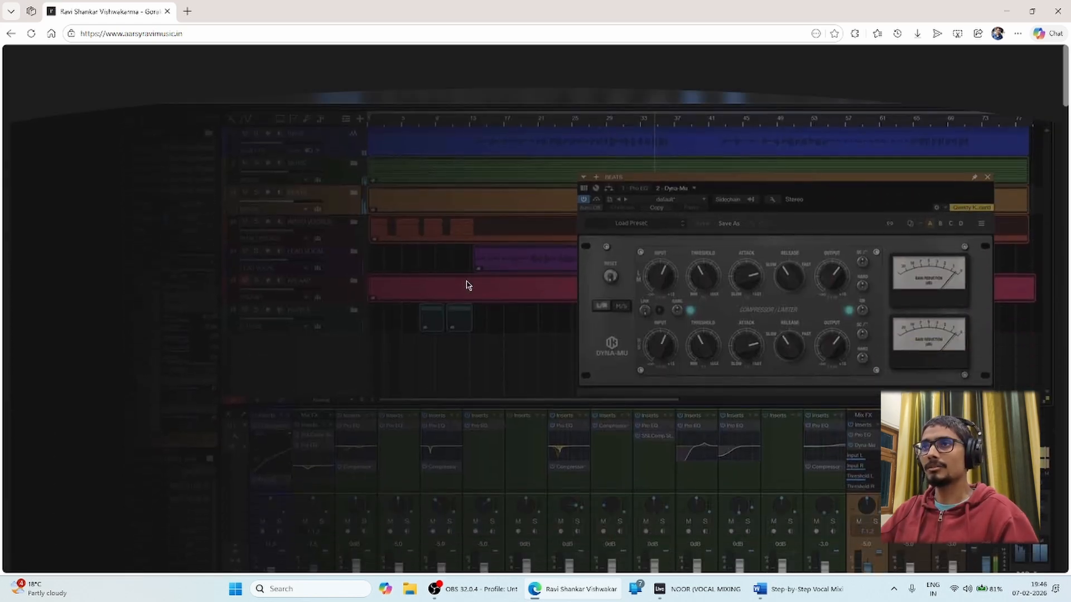
{"action": "scroll", "coordinate": [547, 293], "scroll_direction": "down", "scroll_amount": 20}
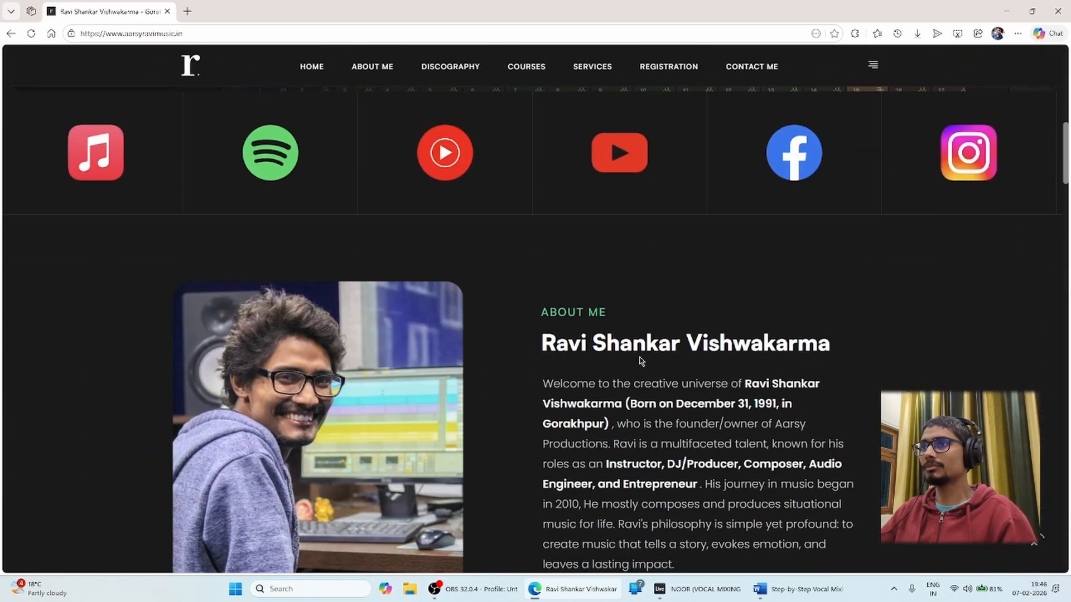
{"action": "scroll", "coordinate": [643, 374], "scroll_direction": "down", "scroll_amount": 20}
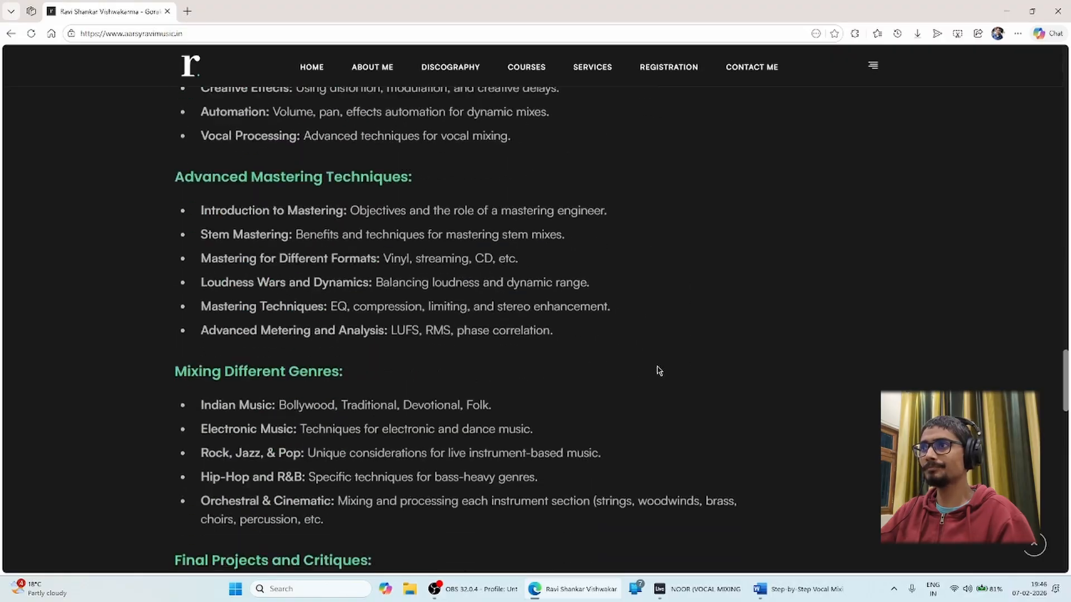
{"action": "scroll", "coordinate": [610, 191], "scroll_direction": "up", "scroll_amount": 20}
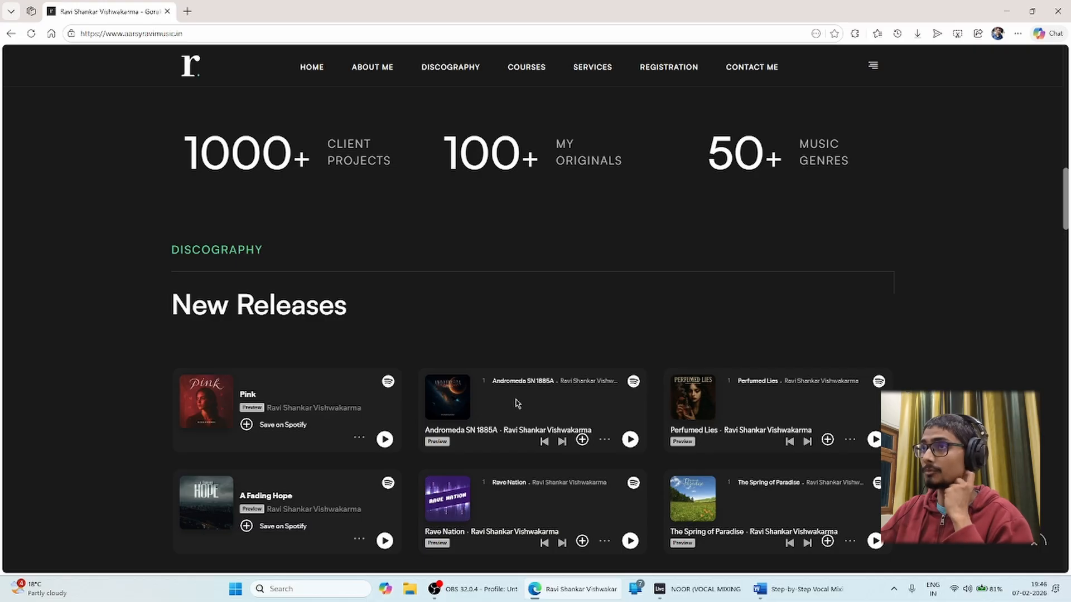
{"action": "scroll", "coordinate": [569, 311], "scroll_direction": "up", "scroll_amount": 10}
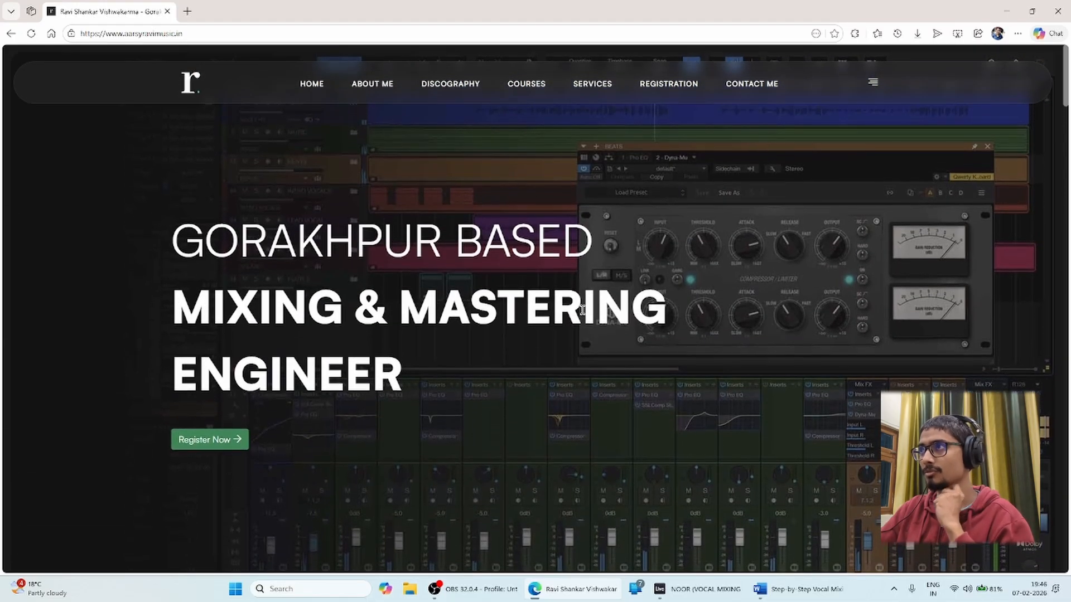
Swap the browser for the NOOR session and try time selections across the VOCAL tracks.
{"action": "left_click", "coordinate": [1004, 6]}
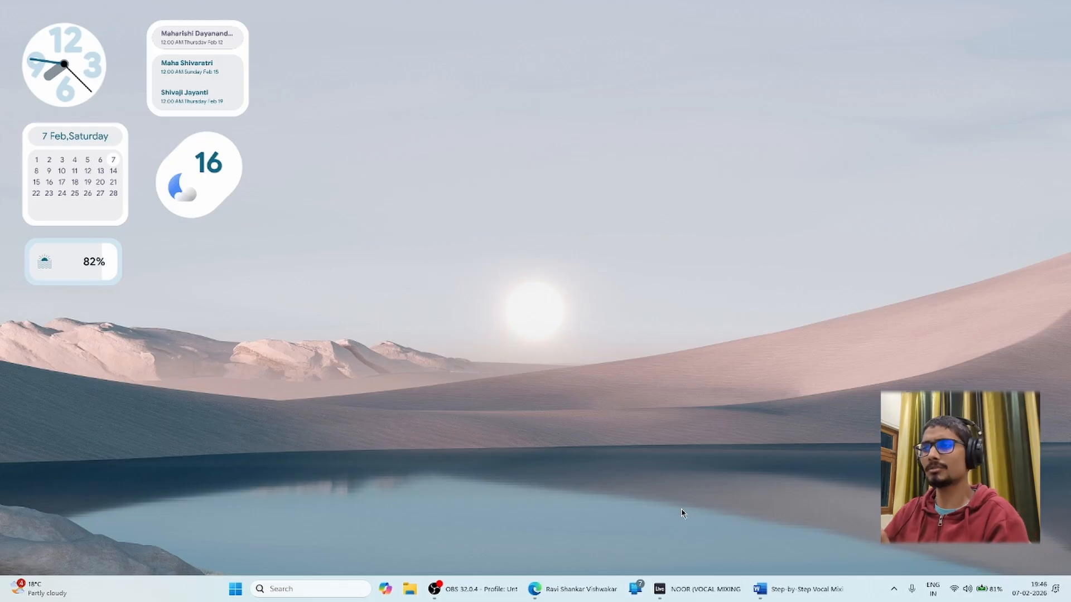
{"action": "left_click", "coordinate": [692, 589]}
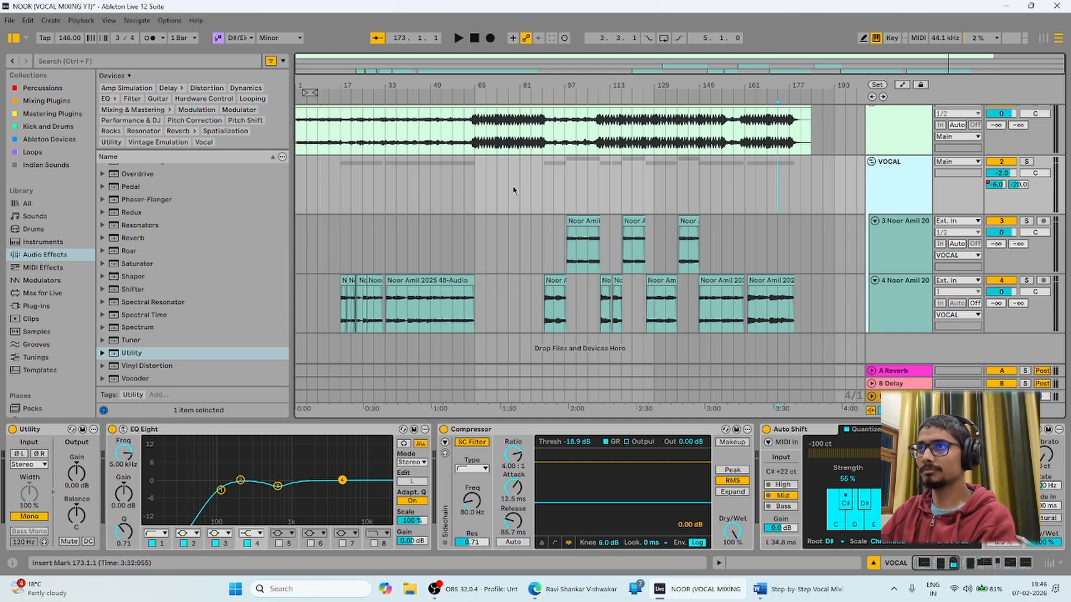
{"action": "left_click_drag", "start_coordinate": [363, 186], "coordinate": [705, 190]}
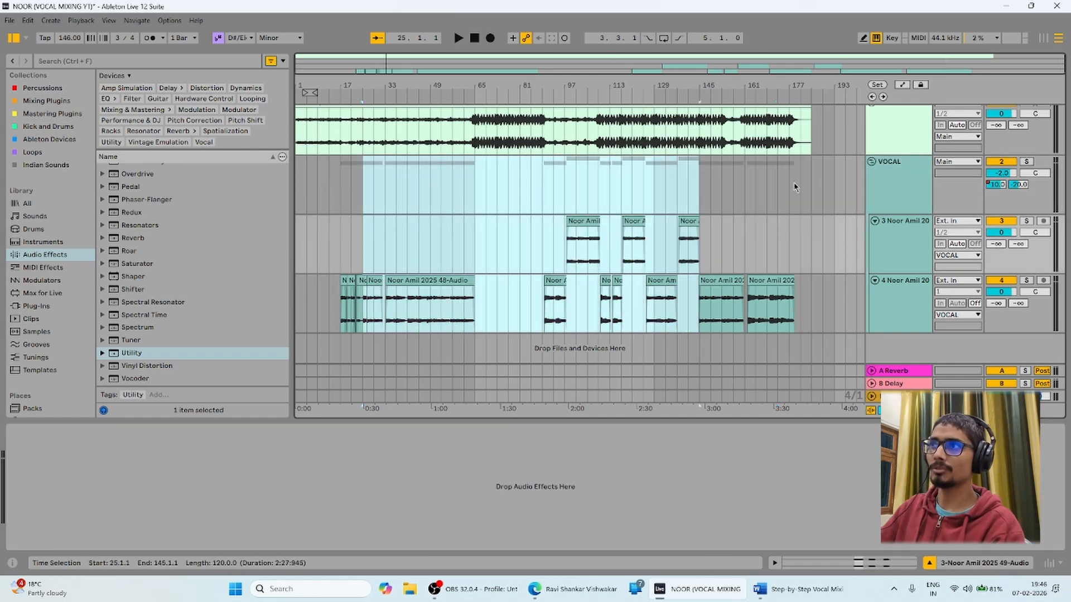
{"action": "left_click", "coordinate": [797, 176]}
{"action": "left_click_drag", "start_coordinate": [796, 176], "coordinate": [313, 292]}
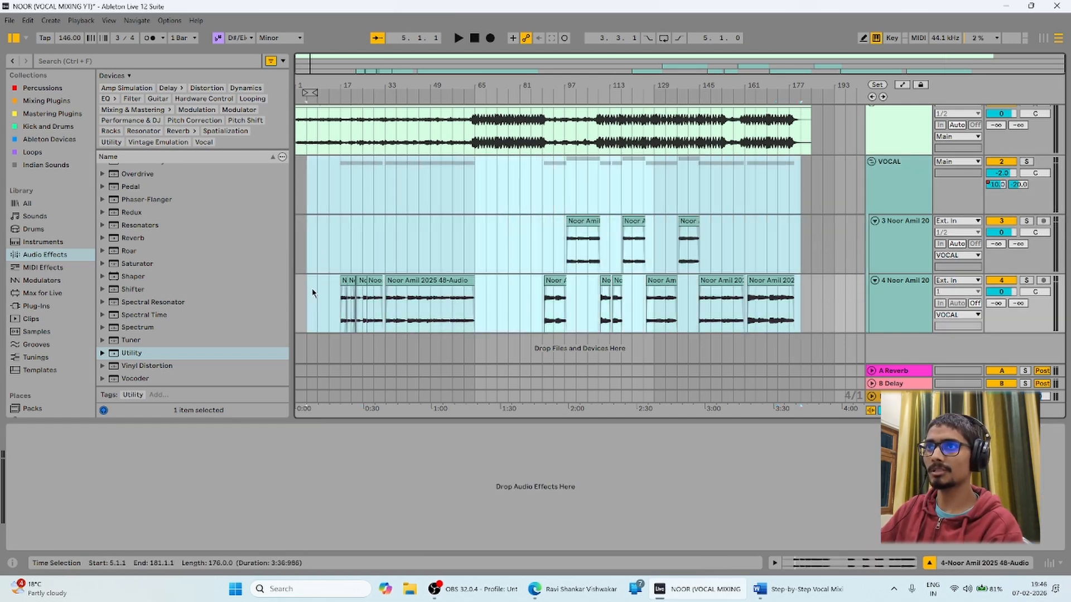
{"action": "left_click", "coordinate": [314, 178]}
Select more ranges over the vocal tracks, including bars 1–185, then minimise Ableton.
{"action": "left_click_drag", "start_coordinate": [314, 179], "coordinate": [821, 323]}
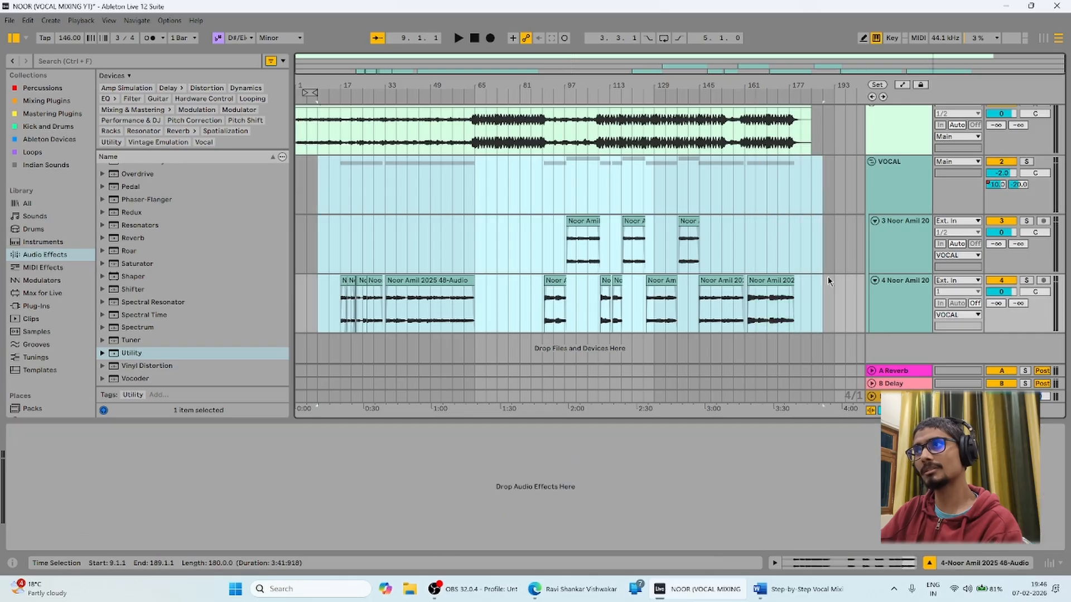
{"action": "left_click", "coordinate": [812, 204]}
{"action": "left_click_drag", "start_coordinate": [810, 182], "coordinate": [361, 279]}
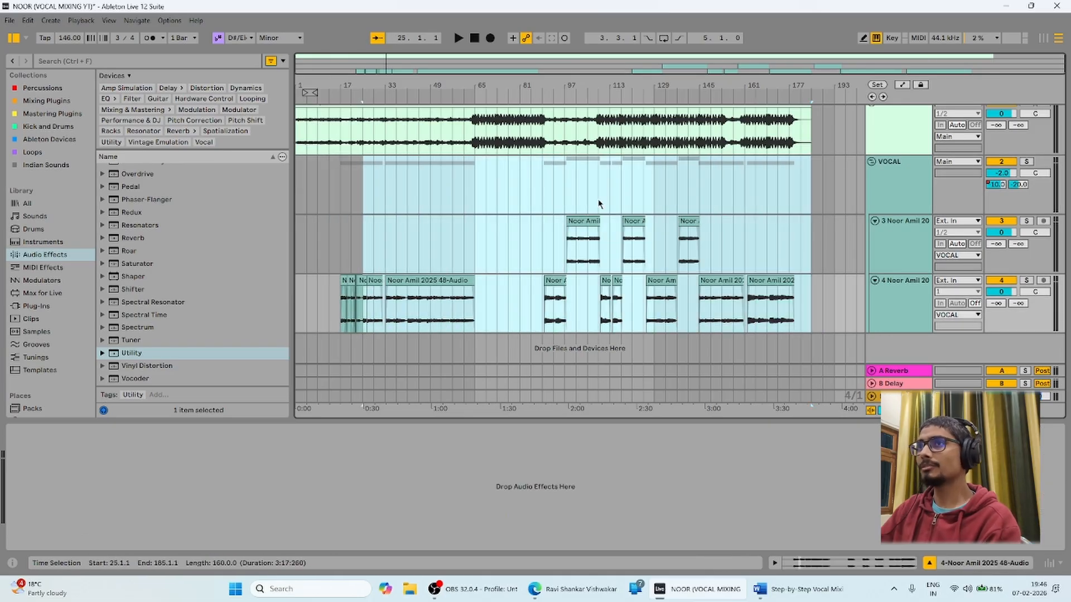
{"action": "left_click", "coordinate": [578, 183]}
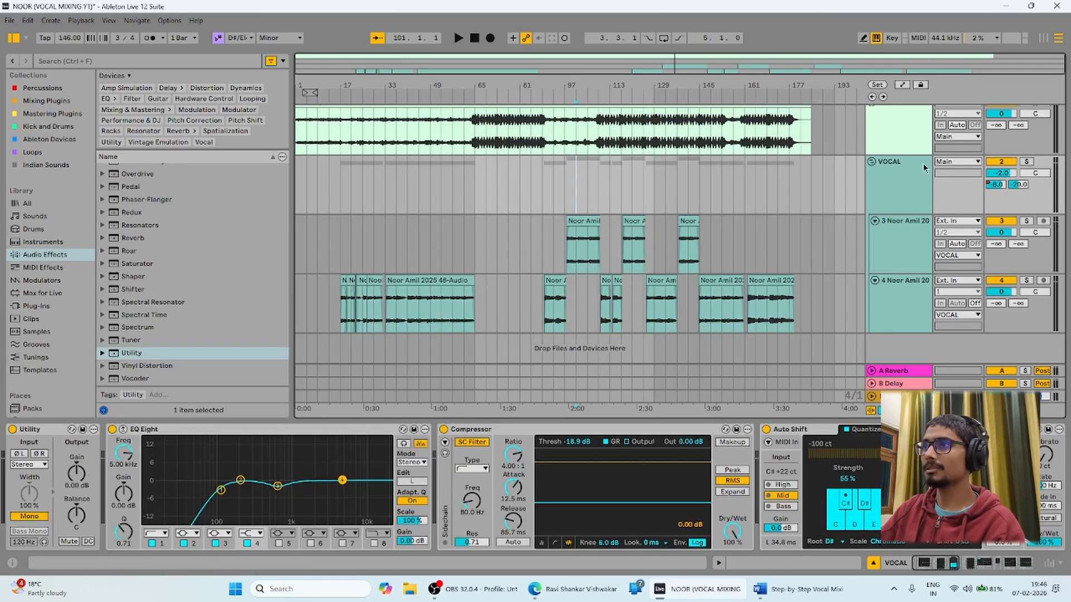
{"action": "left_click_drag", "start_coordinate": [298, 169], "coordinate": [809, 282]}
{"action": "left_click", "coordinate": [789, 240]}
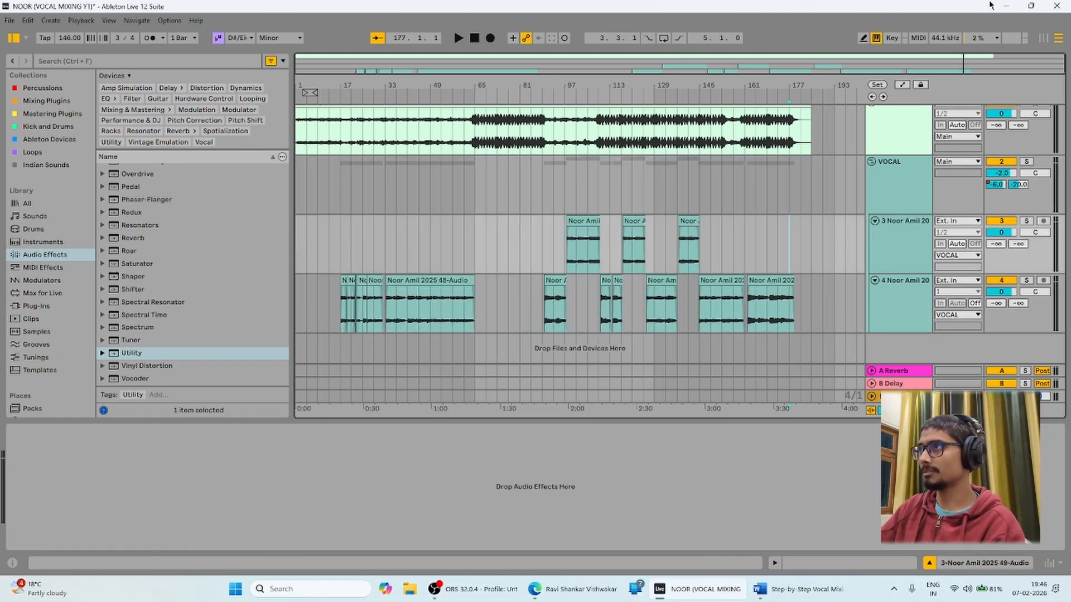
{"action": "left_click", "coordinate": [1006, 5]}
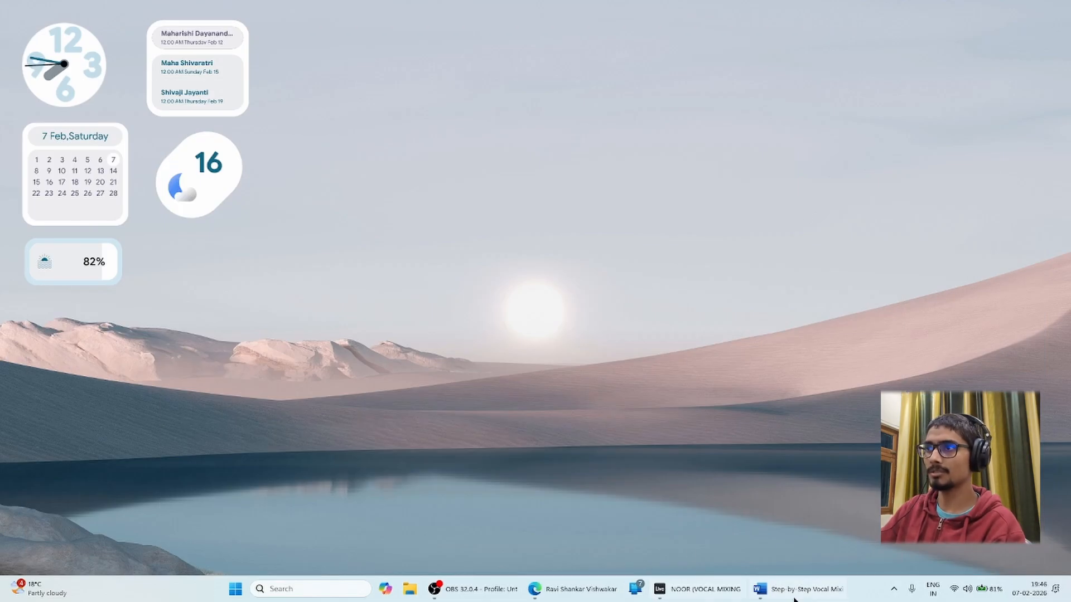